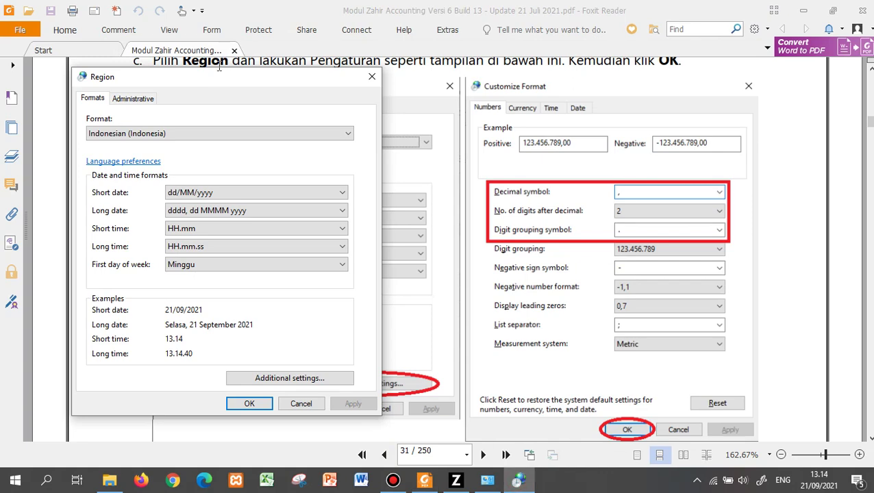
# Confirm the number format uses decimal symbol ',', 2 decimal digits and '.' grouping.
pyautogui.moveTo(217, 80); pyautogui.dragTo(615, 98)
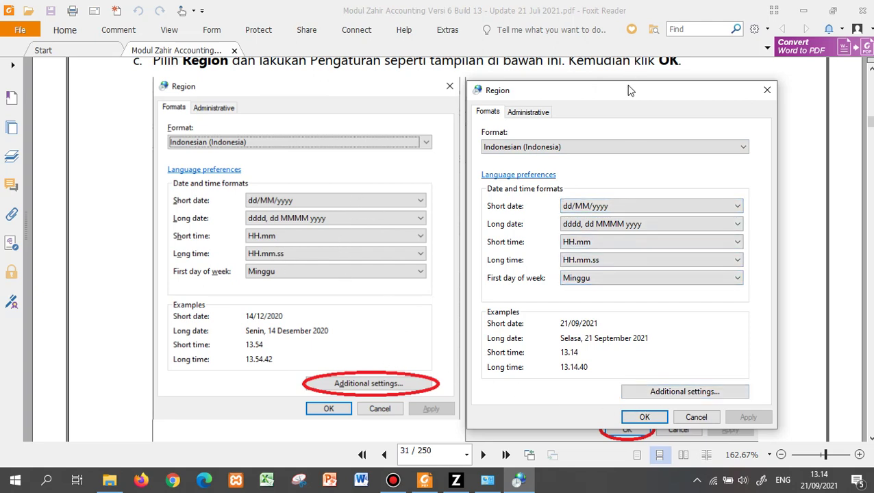
pyautogui.moveTo(628, 87); pyautogui.dragTo(286, 87)
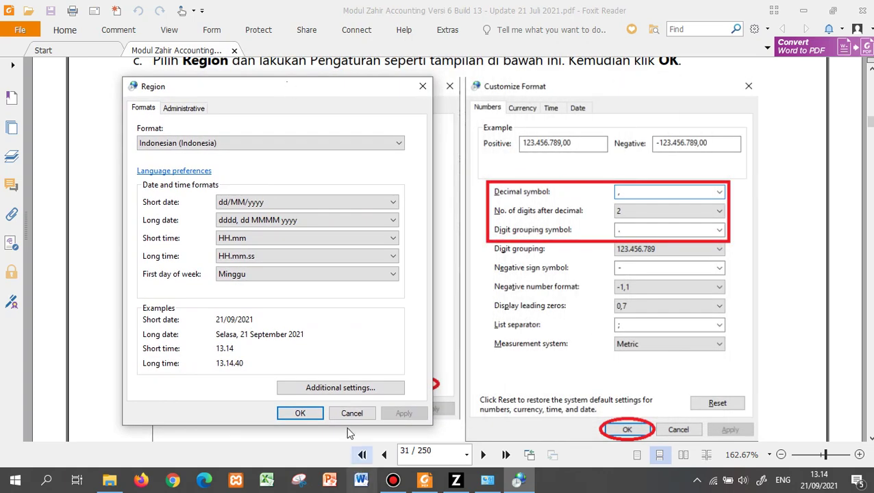
pyautogui.click(341, 388)
pyautogui.moveTo(361, 102); pyautogui.dragTo(361, 71)
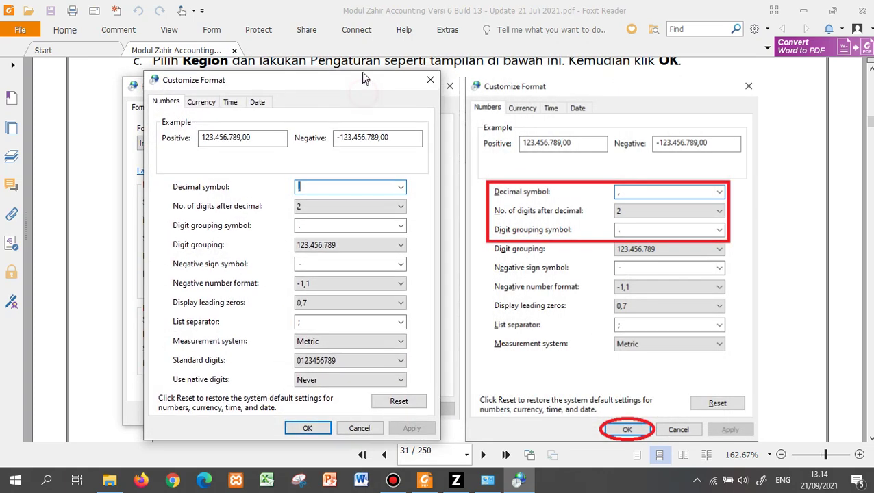
pyautogui.click(323, 180)
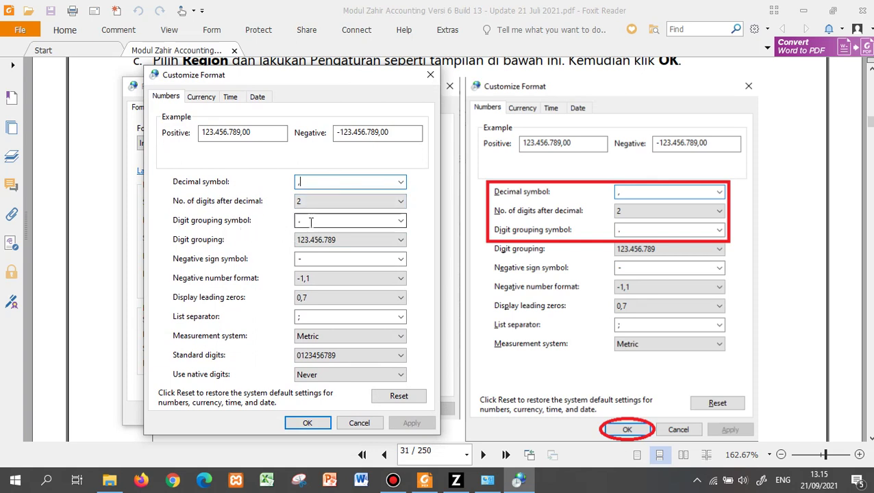
pyautogui.click(308, 423)
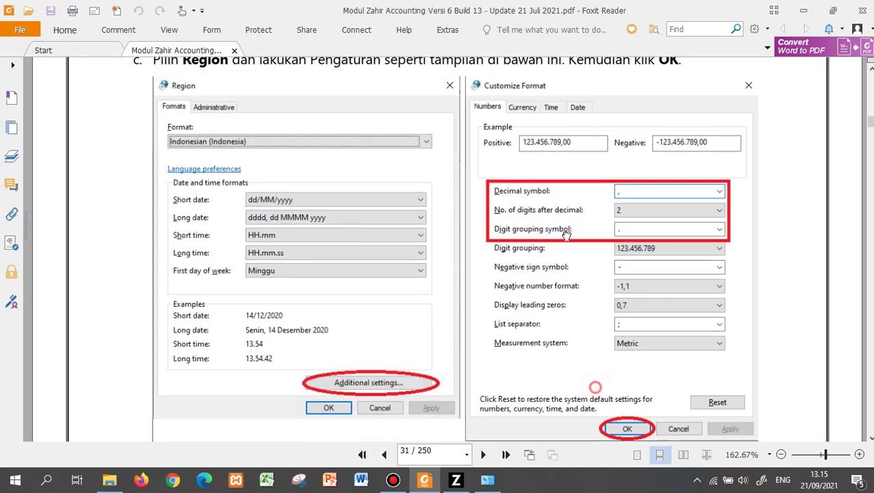
# Scroll the module PDF to page 32 to review PT. NJ Elektronik's company data and rules a–f.
pyautogui.scroll(-5, 556, 257)
pyautogui.scroll(1, 558, 258)
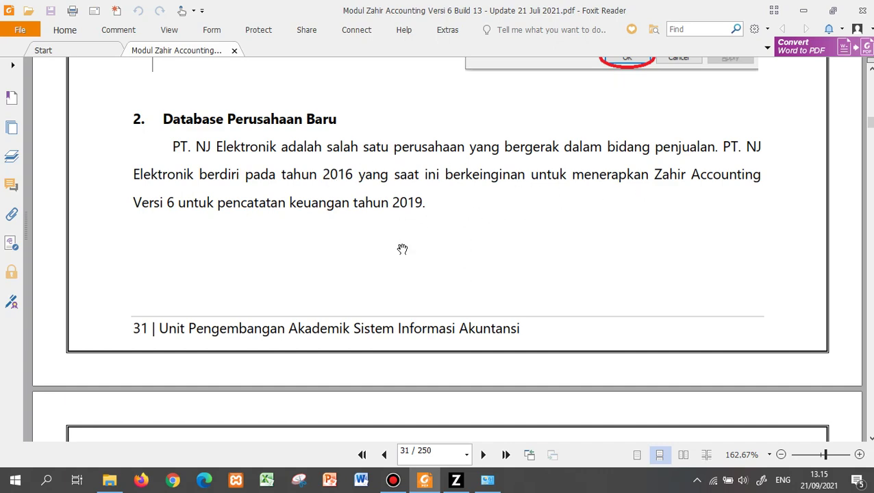
pyautogui.scroll(-6, 402, 251)
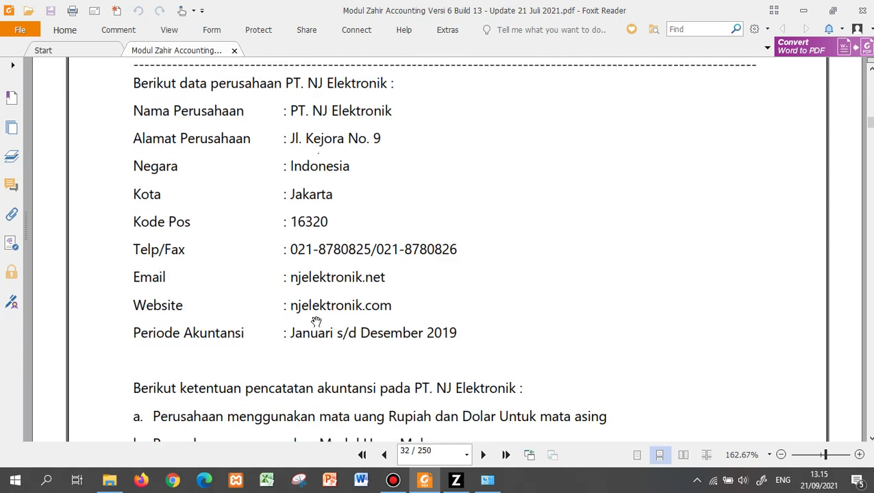
pyautogui.scroll(-5, 331, 165)
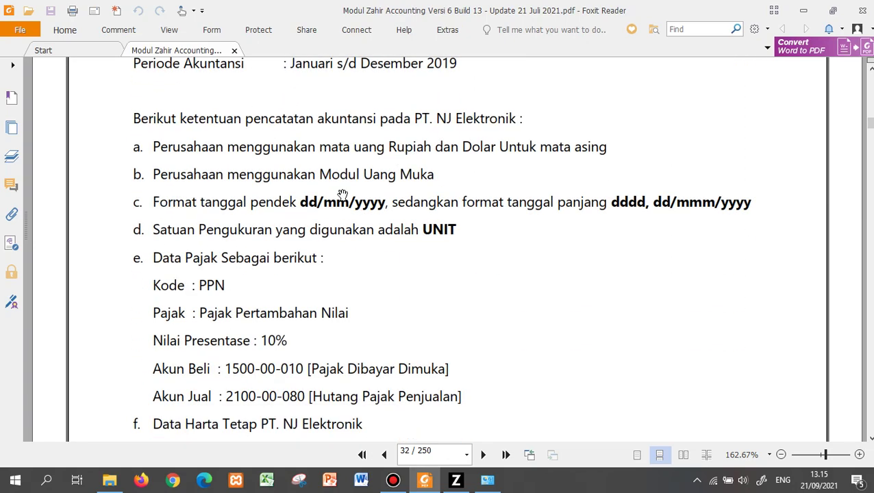
pyautogui.scroll(-6, 310, 316)
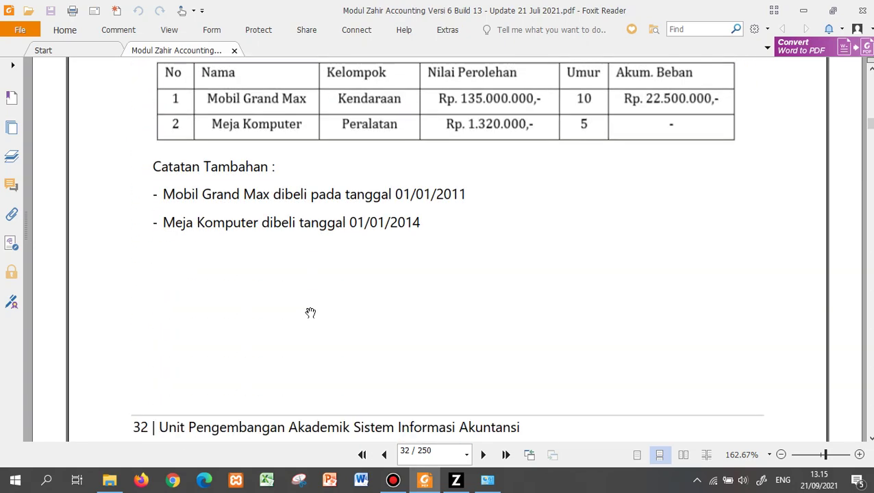
pyautogui.scroll(6, 310, 313)
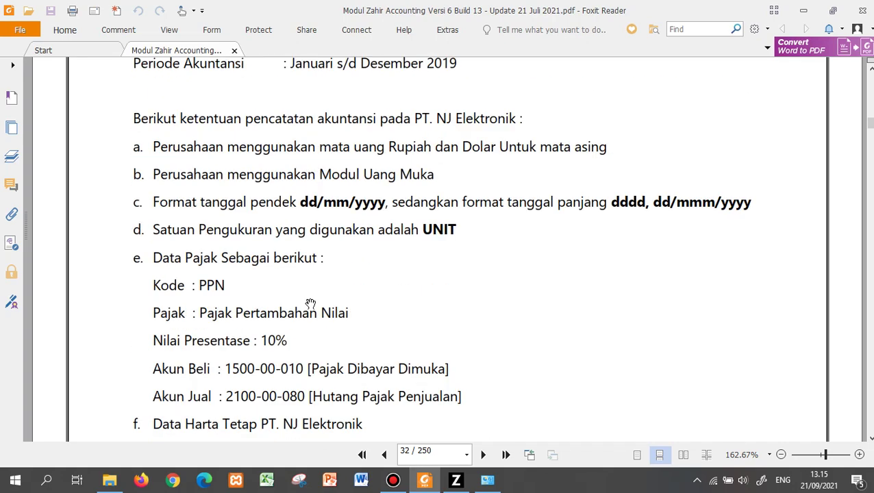
pyautogui.scroll(6, 310, 303)
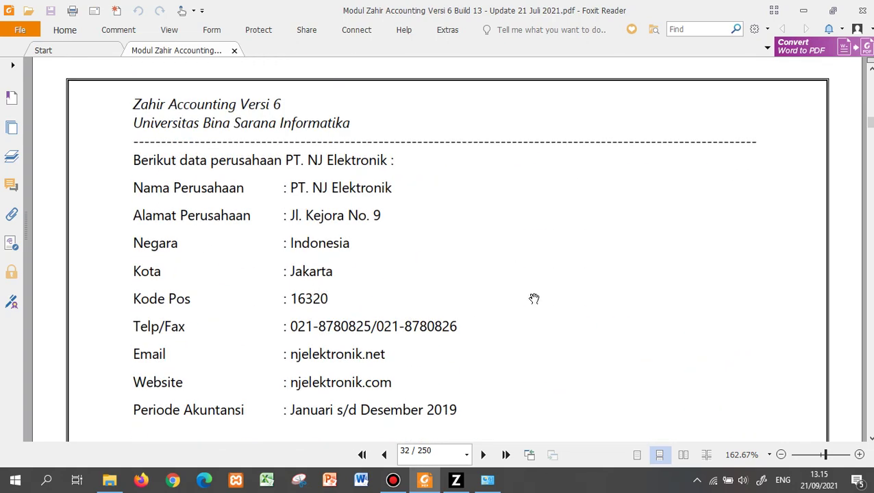
pyautogui.scroll(-1, 533, 298)
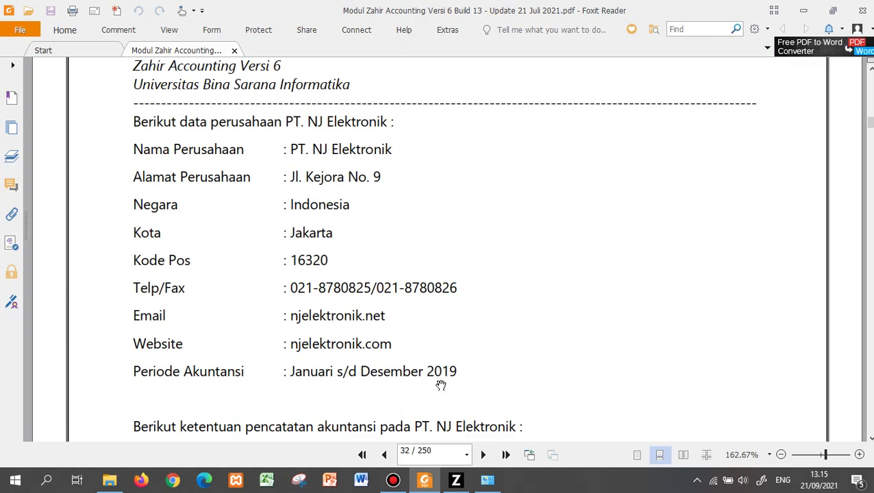
pyautogui.click(107, 482)
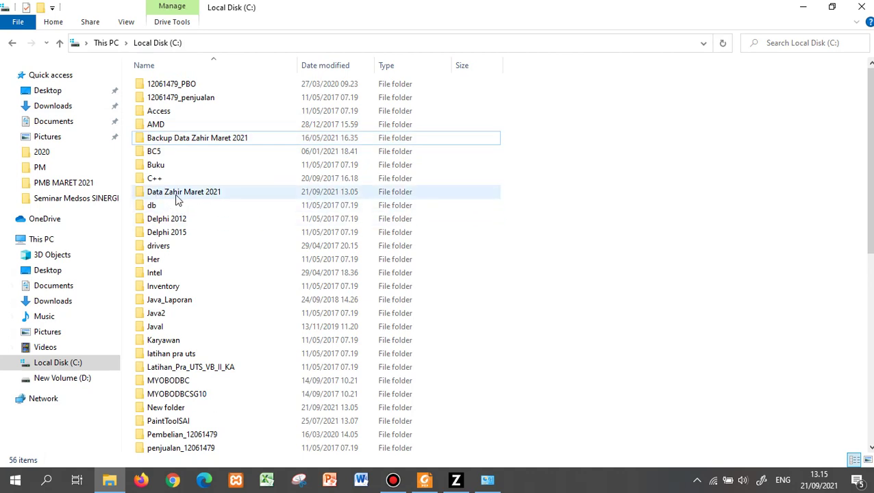
# Make a new folder on Local Disk (C:) and name it 'Data Zahir'.
pyautogui.click(40, 7)
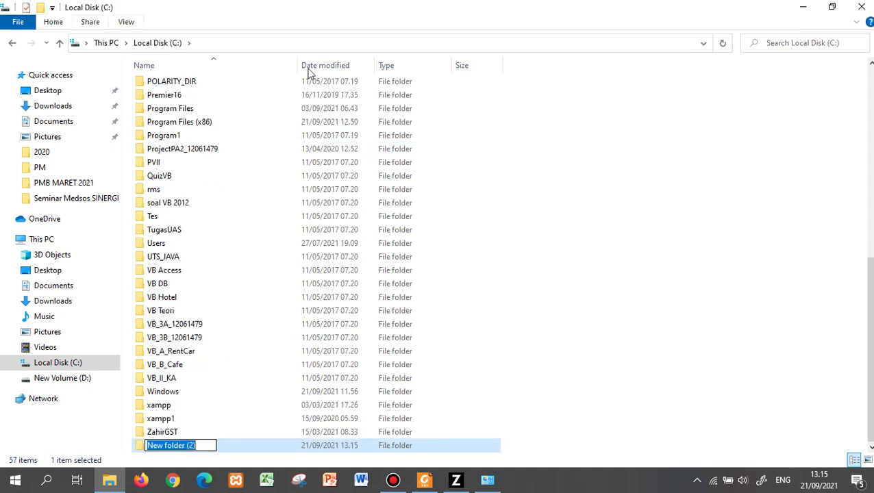
pyautogui.write('D')
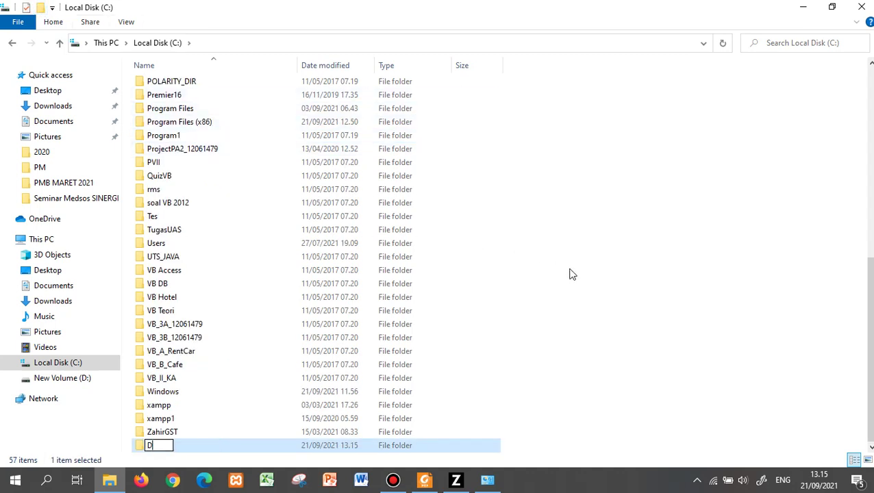
pyautogui.write('ata Zahir')
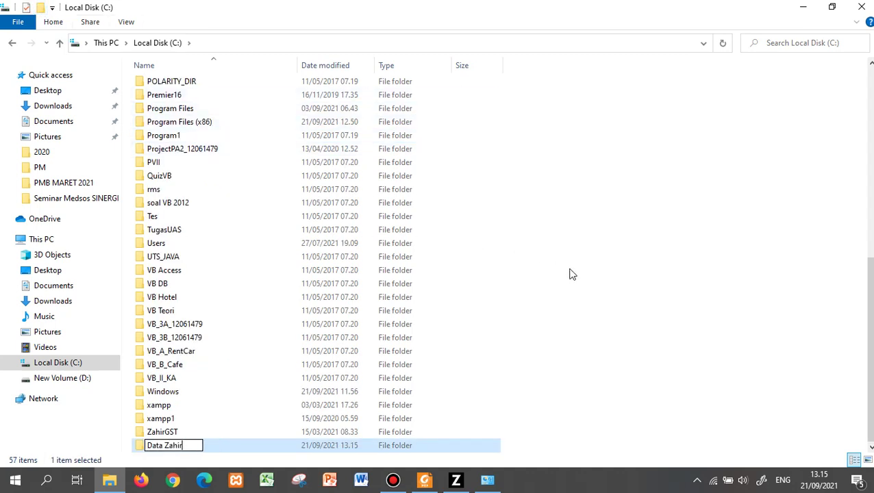
pyautogui.press('Return')
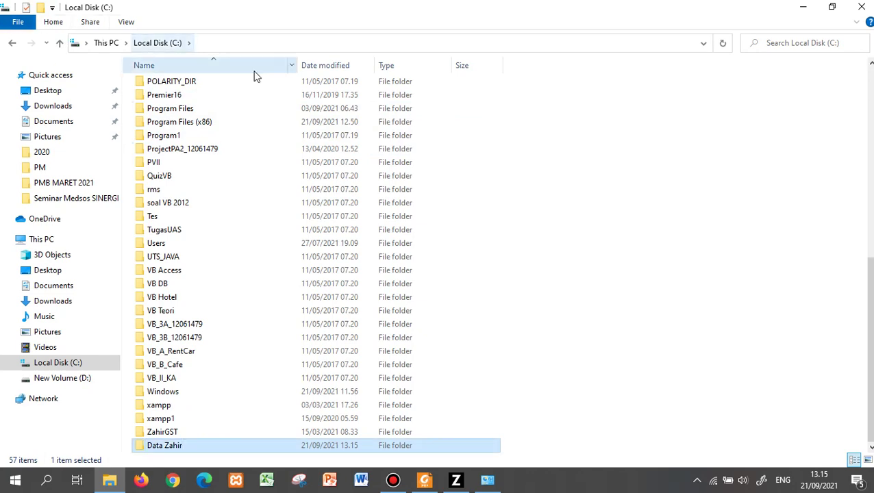
pyautogui.click(670, 255)
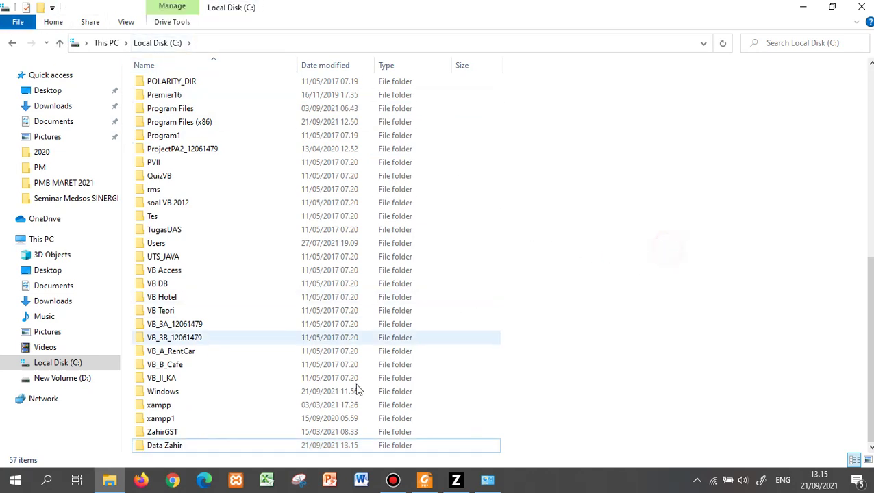
# Bring up Zahir Accounting 6 and choose Membuat Data Baru to begin a new data file.
pyautogui.click(423, 480)
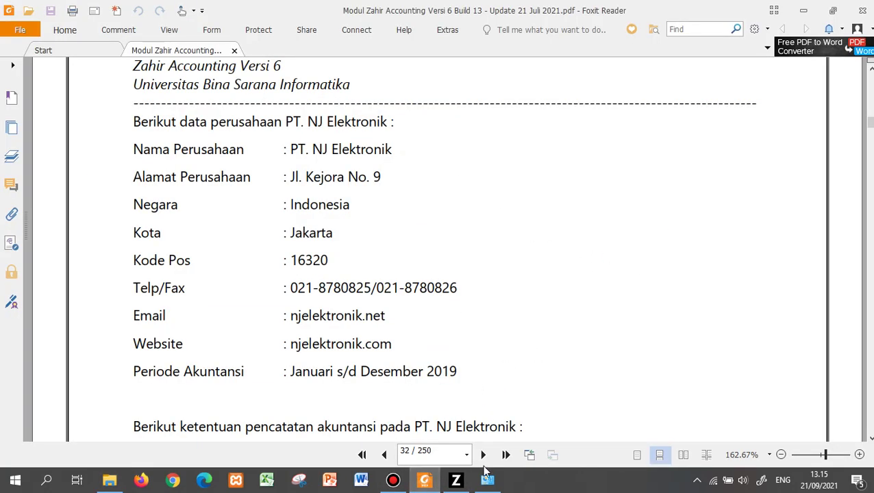
pyautogui.moveTo(459, 484)
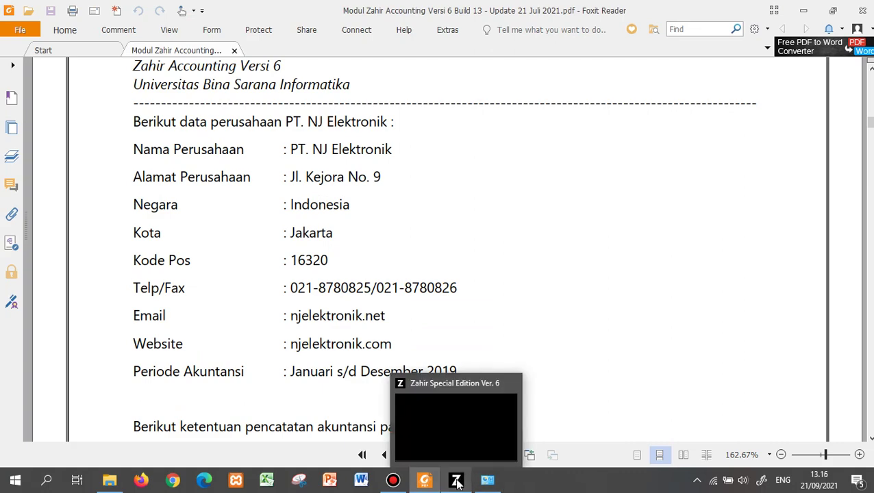
pyautogui.click(488, 479)
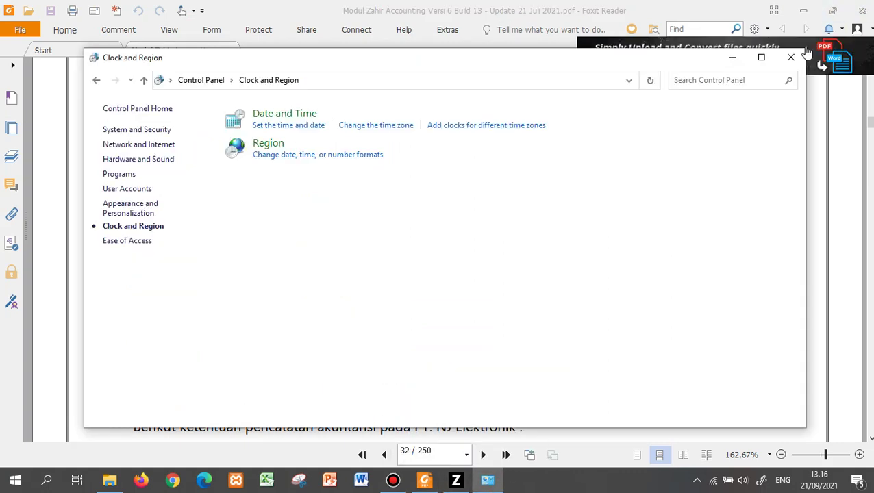
pyautogui.click(794, 59)
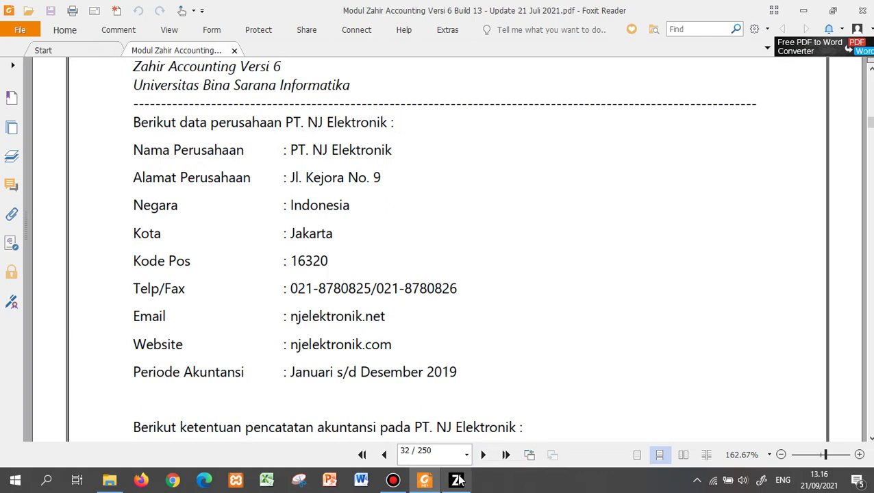
pyautogui.click(458, 479)
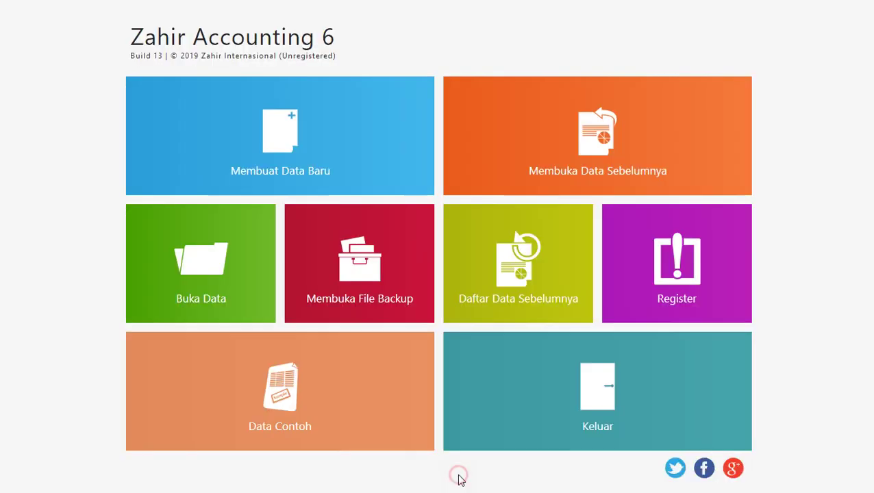
pyautogui.click(319, 140)
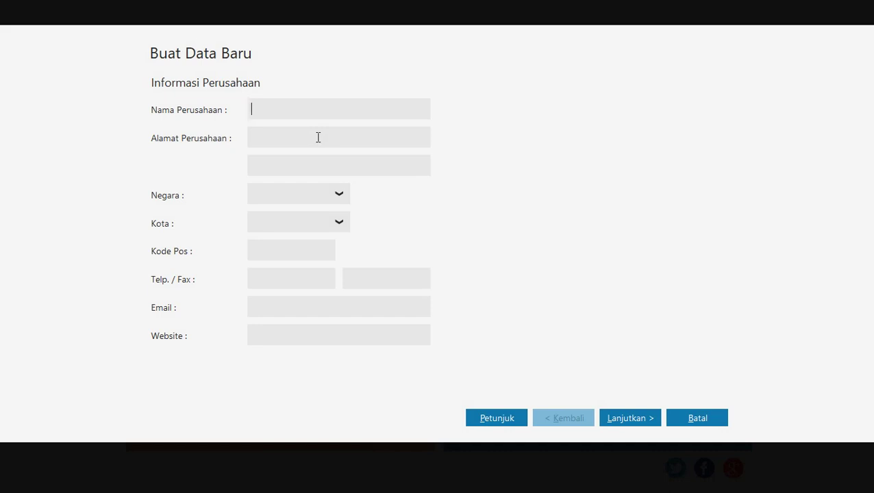
# Enter company name PT. NJ Elektronik and its address, with country Indonesia and city Jakarta.
pyautogui.write('PT. NJ Elektronik')
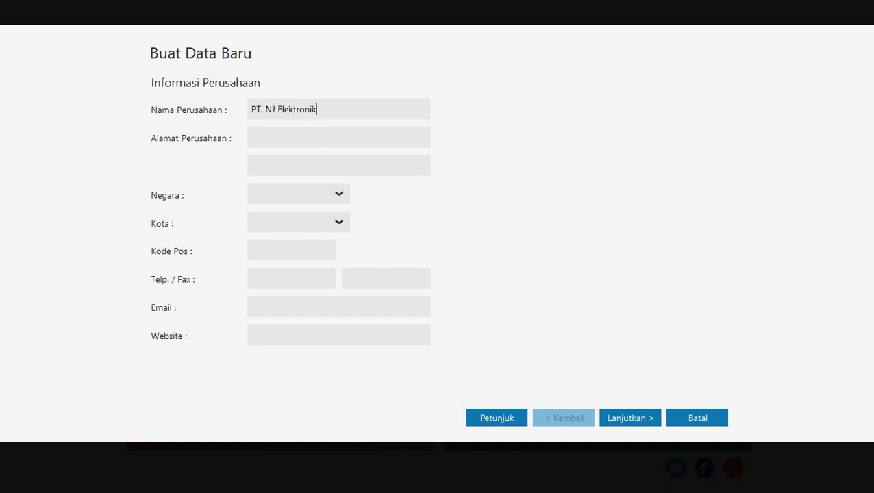
pyautogui.click(318, 138)
pyautogui.click(309, 197)
pyautogui.click(338, 199)
pyautogui.click(315, 236)
pyautogui.click(341, 224)
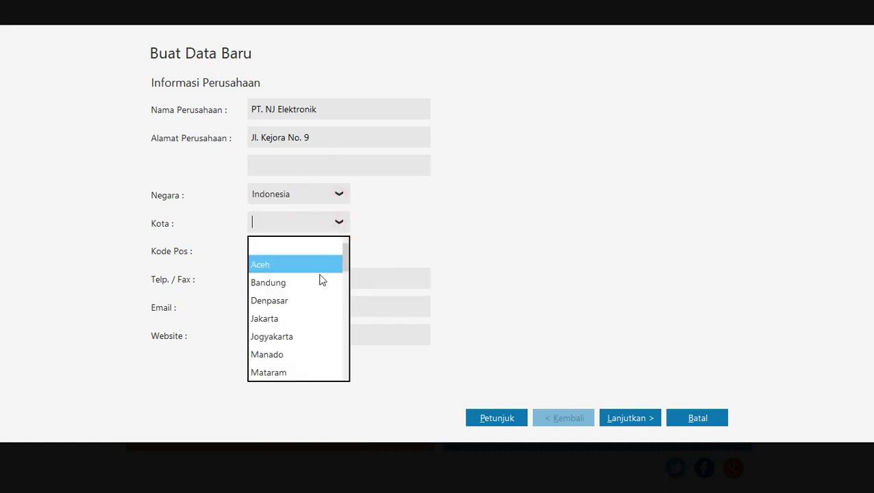
pyautogui.click(312, 321)
# Fill in the postal code, the telephone number, and a fax number based on it.
pyautogui.click(292, 250)
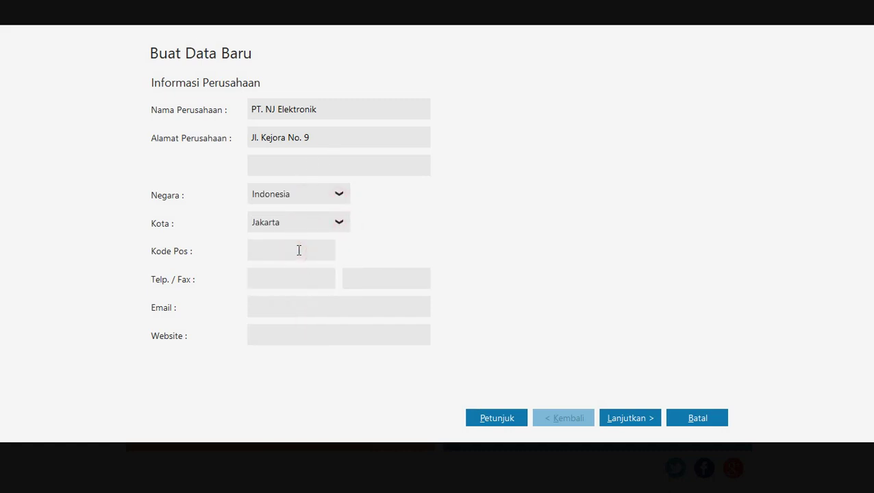
pyautogui.write('16320')
pyautogui.click(291, 285)
pyautogui.write('8780825')
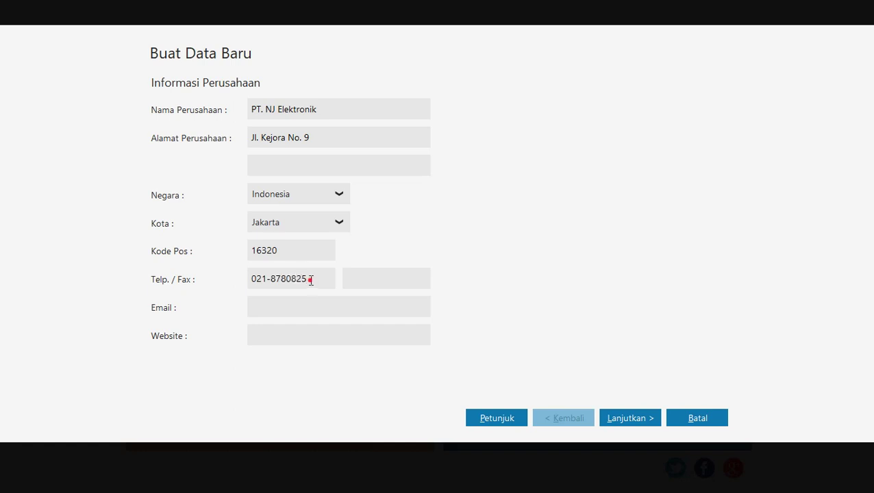
pyautogui.moveTo(311, 280); pyautogui.dragTo(238, 272)
pyautogui.hotkey('ctrl', 'c')
pyautogui.click(390, 278)
pyautogui.hotkey('ctrl', 'v')
pyautogui.write('6')
# Add the company e-mail and website njelektronik.co, then continue to the accounting period.
pyautogui.click(343, 311)
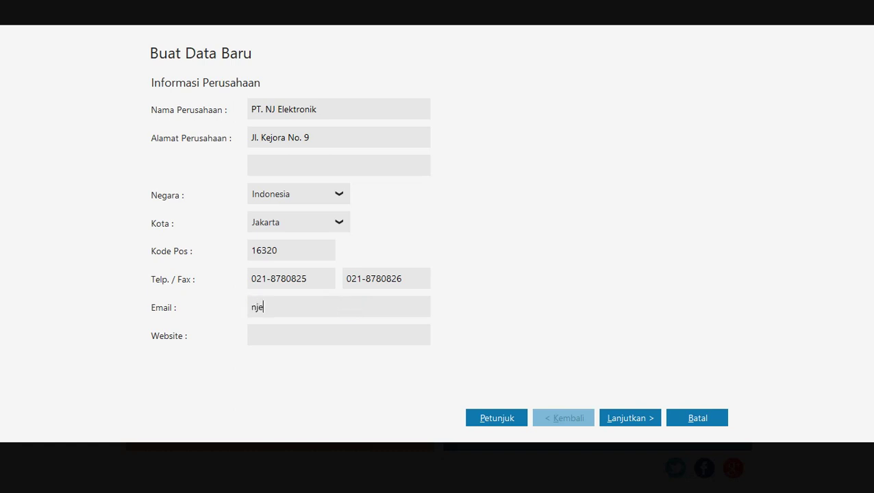
pyautogui.press('Tab')
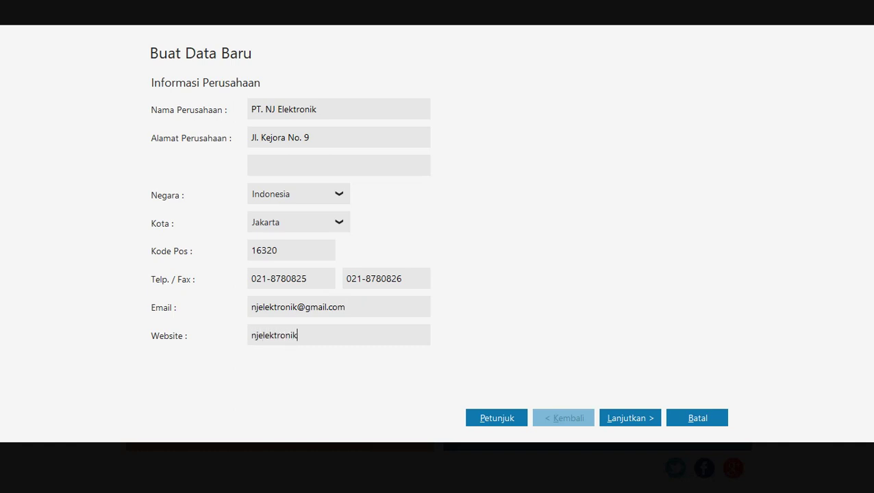
pyautogui.write('njelektronik.com')
pyautogui.click(624, 411)
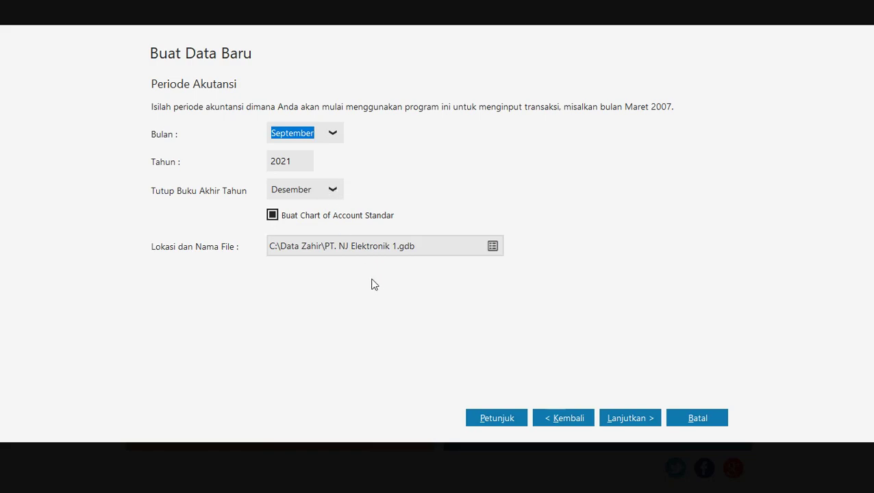
# After checking the PDF, set the starting month to Januari and the year to 2019, then continue.
pyautogui.hotkey('alt', 'Tab')
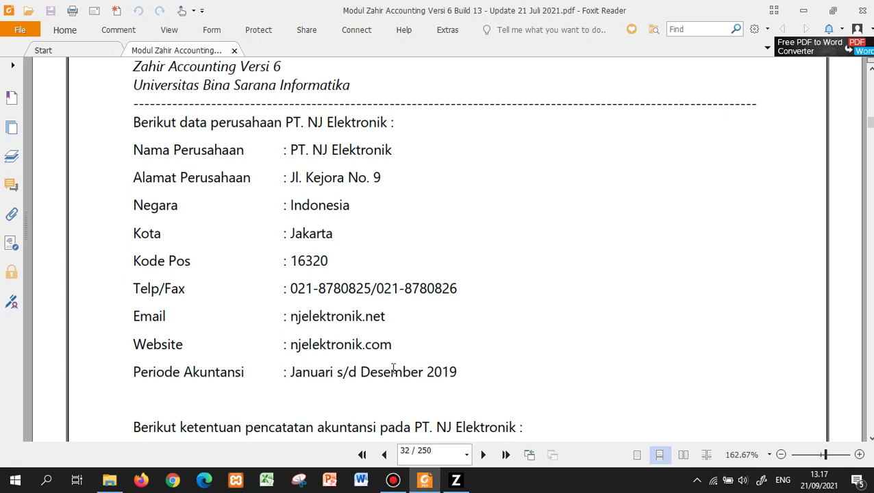
pyautogui.hotkey('alt', 'Tab')
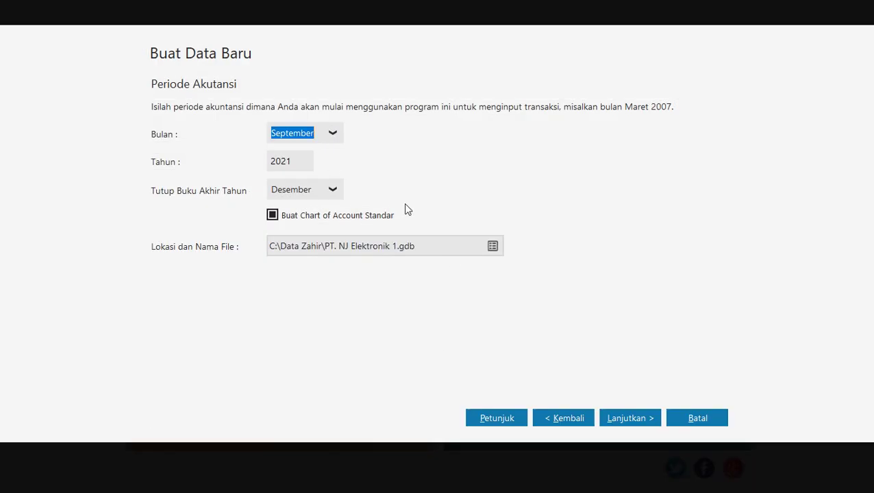
pyautogui.click(336, 136)
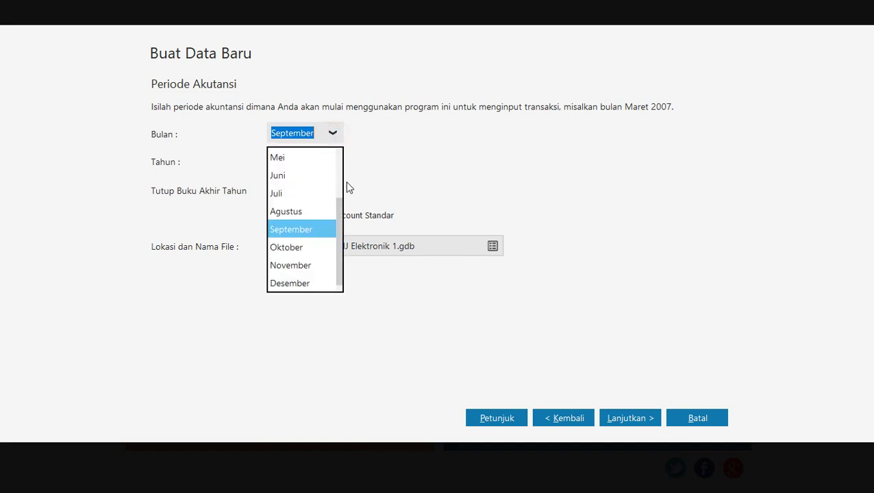
pyautogui.moveTo(341, 199); pyautogui.dragTo(340, 155)
pyautogui.click(324, 157)
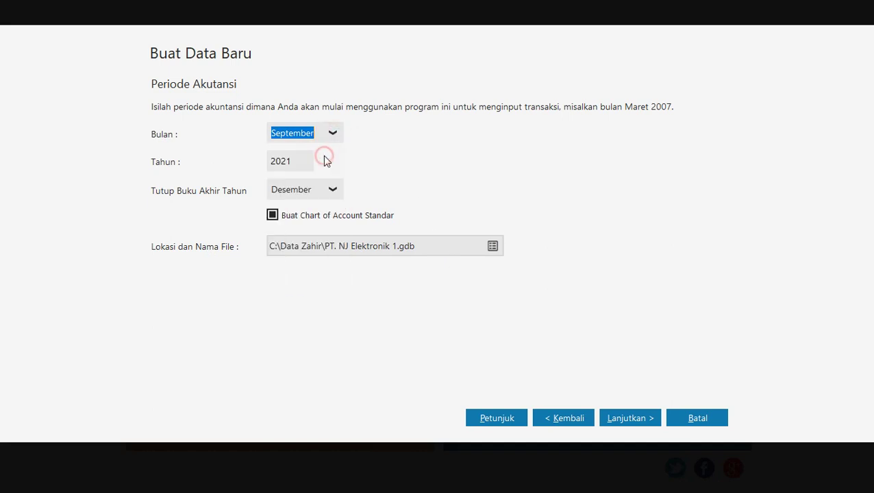
pyautogui.click(302, 164)
pyautogui.click(297, 162)
pyautogui.hotkey('shift', 'Left')
pyautogui.press('BackSpace')
pyautogui.press('BackSpace')
pyautogui.write('19')
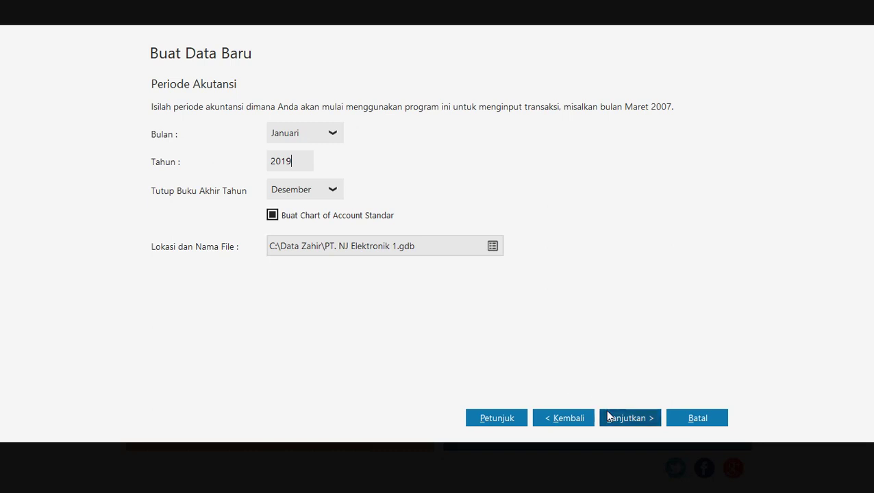
pyautogui.click(623, 417)
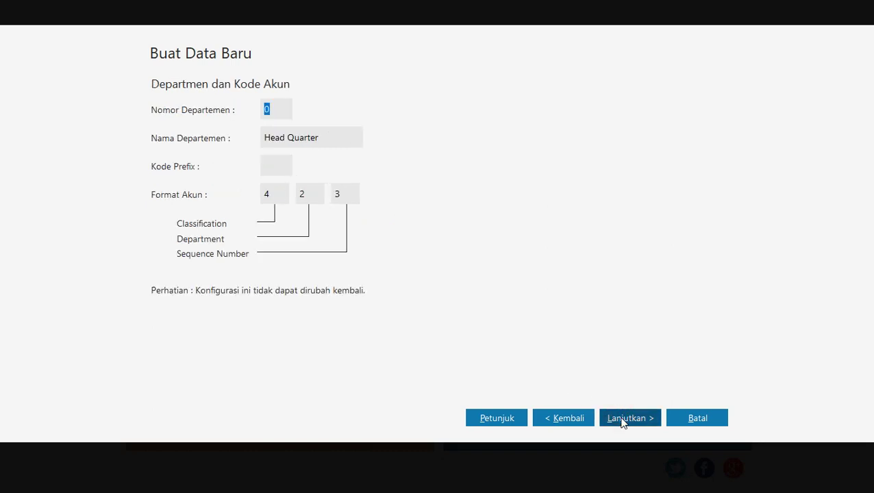
# Keep the default department settings and process the new database PT. NJ Elektronik 1.gdb.
pyautogui.click(623, 419)
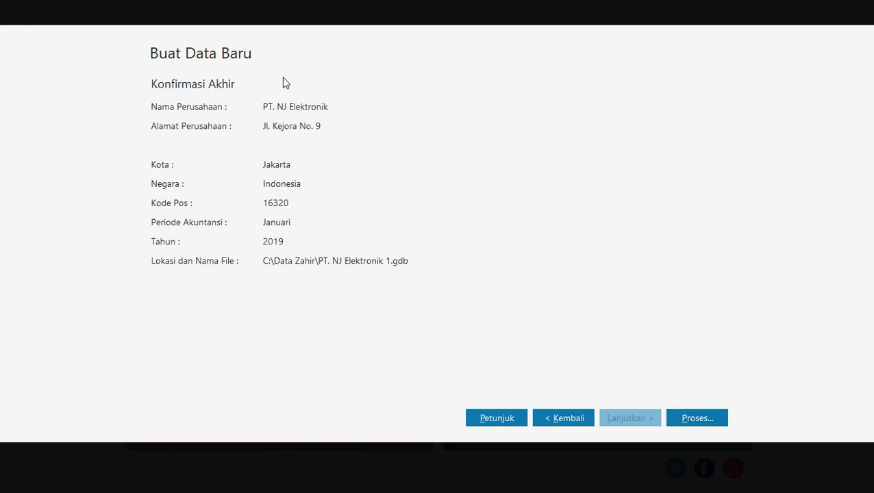
pyautogui.click(692, 412)
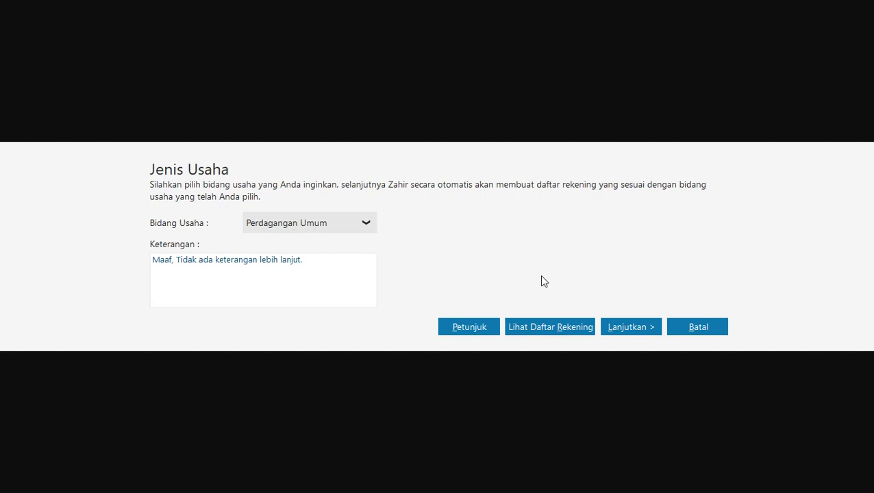
# Continue with Perdagangan Umum and confirm Ya to generate its default accounts.
pyautogui.click(630, 327)
pyautogui.click(631, 328)
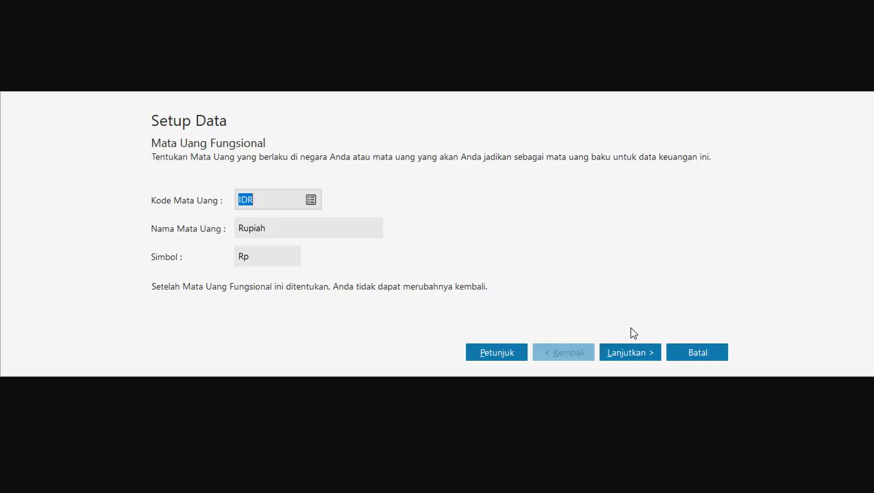
# Accept IDR Rupiah as functional currency and US Dollar at 10.000.000, then finish with Selesai.
pyautogui.click(621, 351)
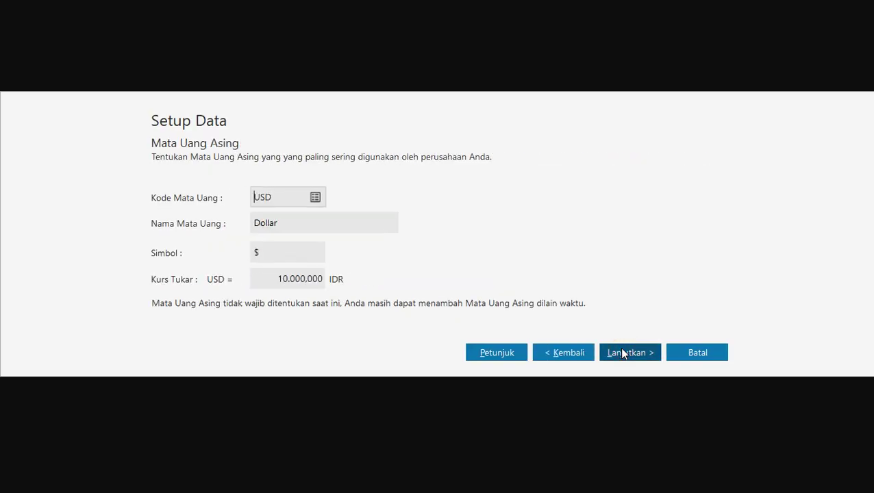
pyautogui.click(622, 350)
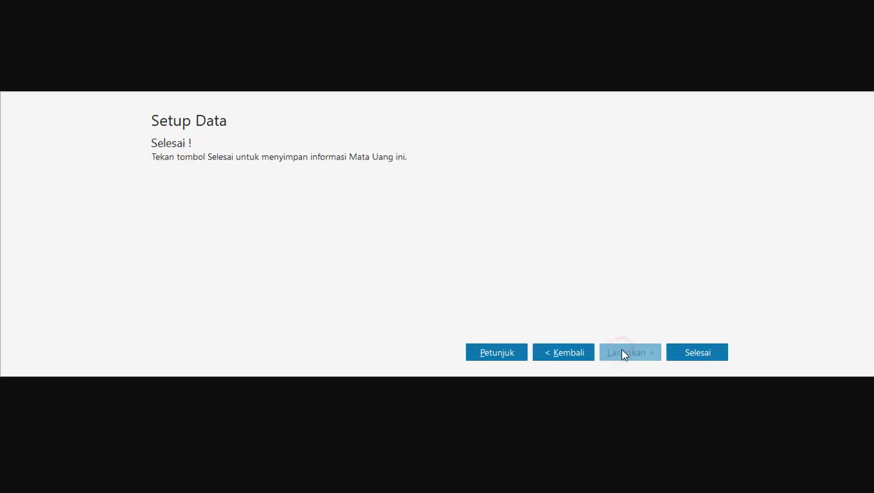
pyautogui.click(684, 352)
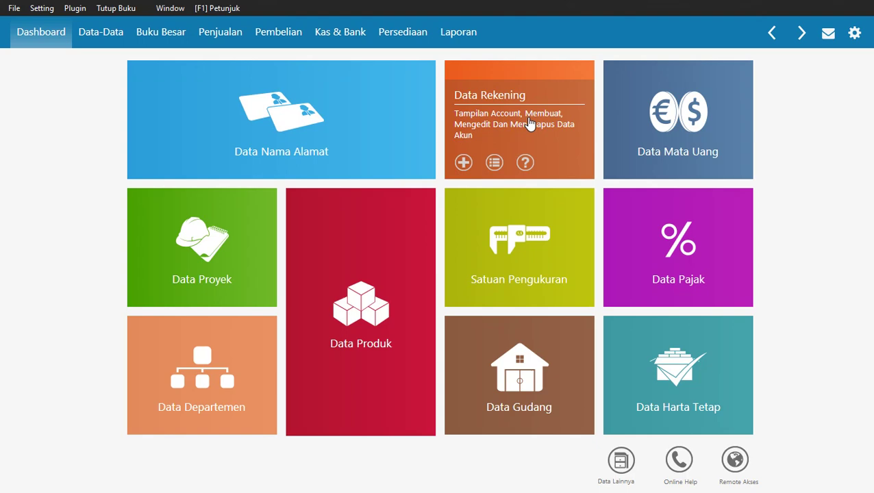
# Read page 38 of the module for the Setting > Setup Program step, then return to Zahir.
pyautogui.hotkey('alt', 'Tab')
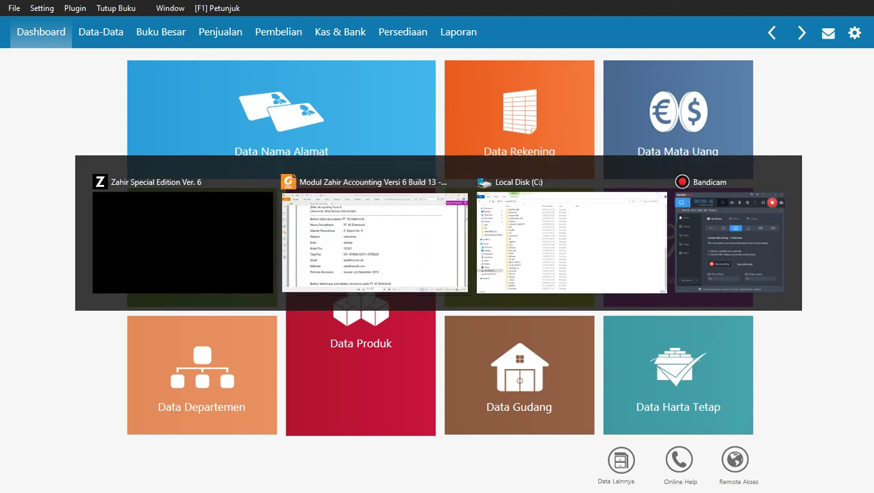
pyautogui.scroll(-20, 673, 267)
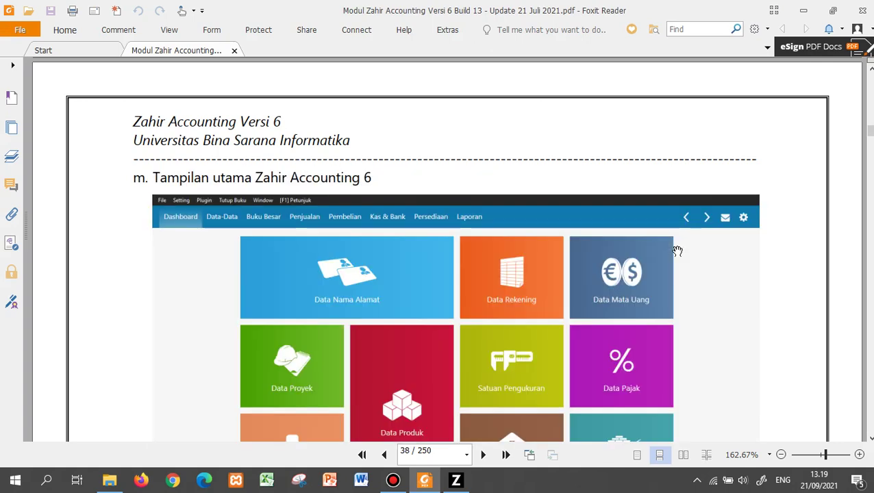
pyautogui.scroll(-8, 677, 251)
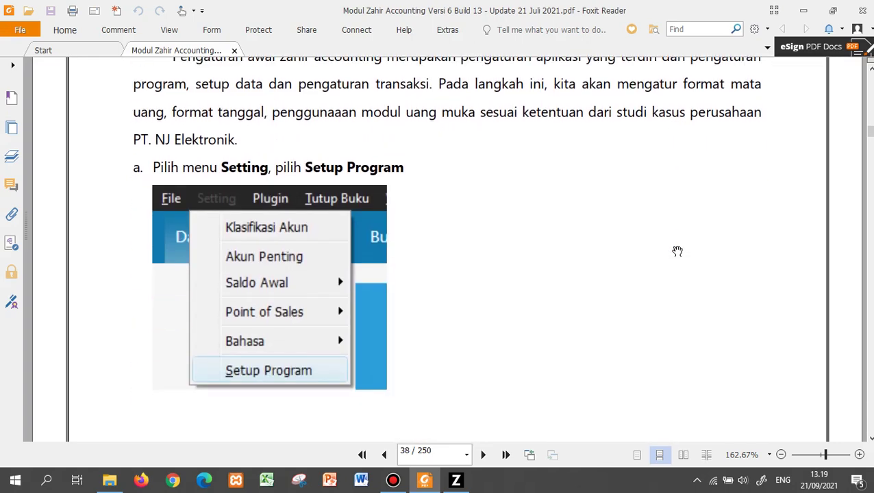
pyautogui.scroll(2, 677, 251)
pyautogui.scroll(-2, 677, 251)
pyautogui.scroll(1, 466, 213)
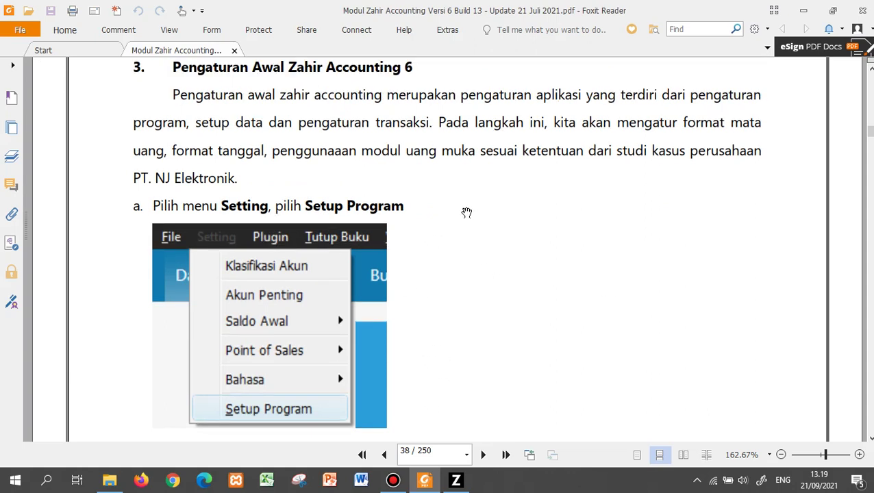
pyautogui.scroll(-3, 512, 288)
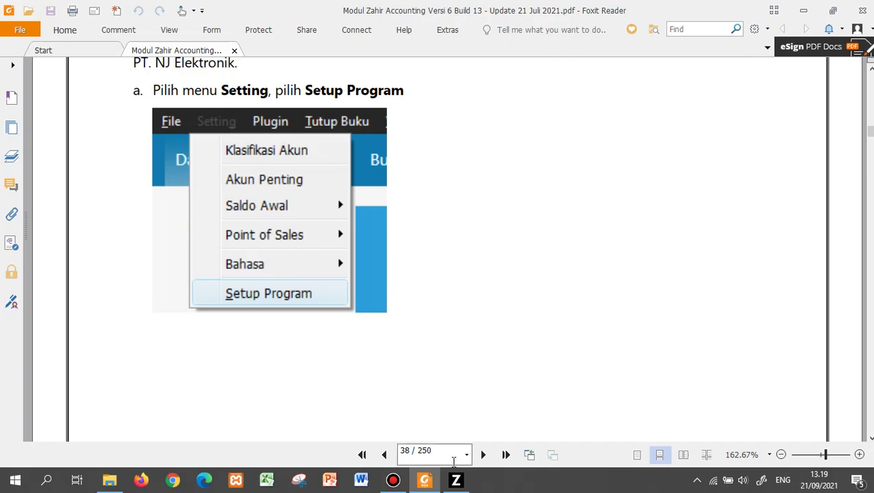
pyautogui.click(455, 480)
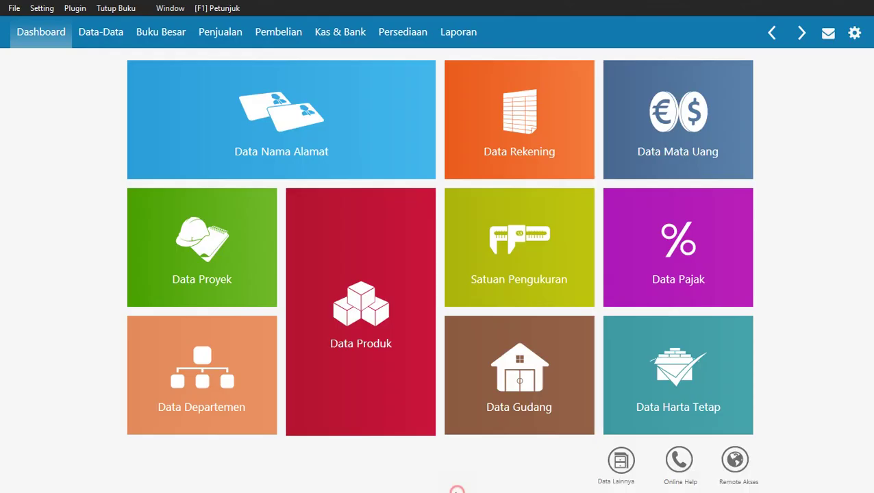
# Open the Setelan Regional page of Setup Program, then return to the PDF manual.
pyautogui.click(40, 9)
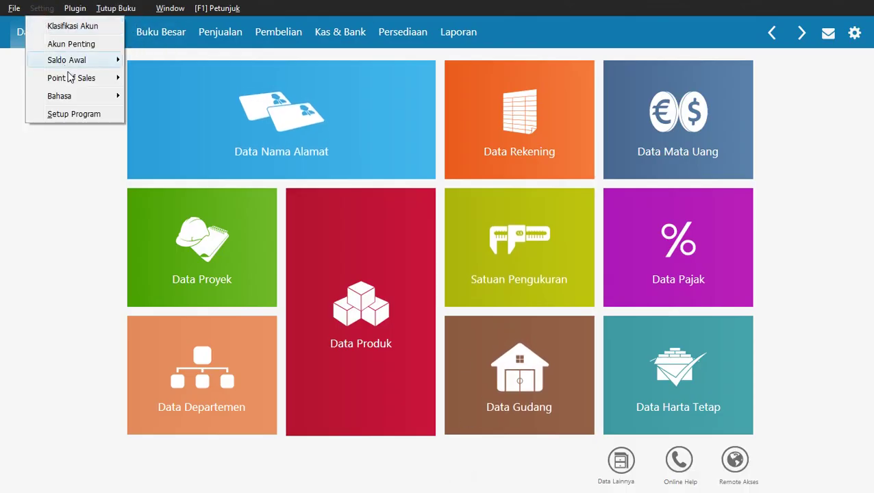
pyautogui.click(76, 114)
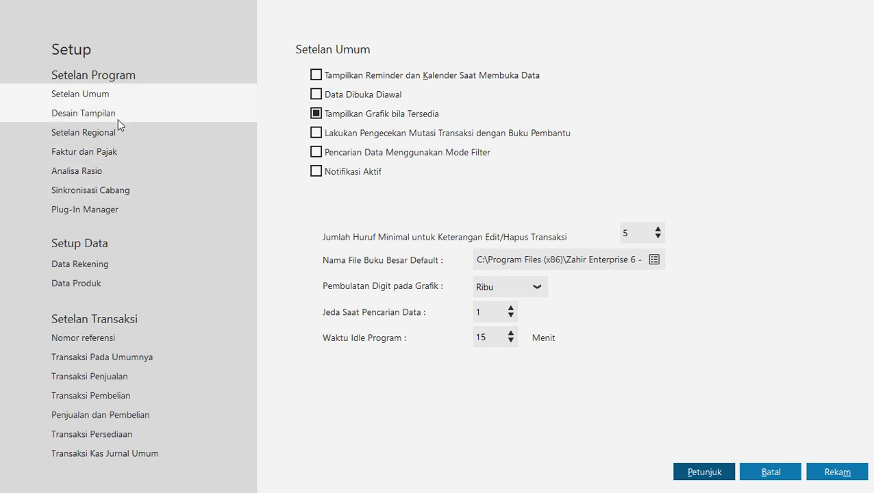
pyautogui.click(115, 130)
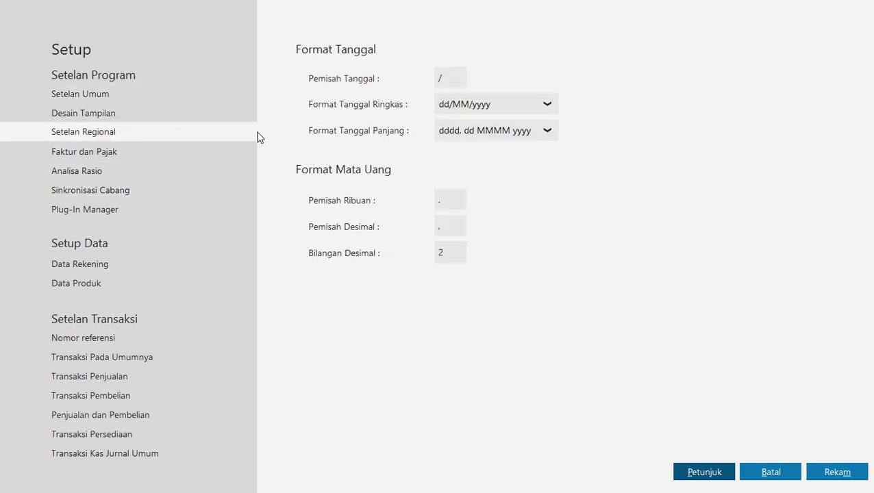
pyautogui.hotkey('alt', 'Tab')
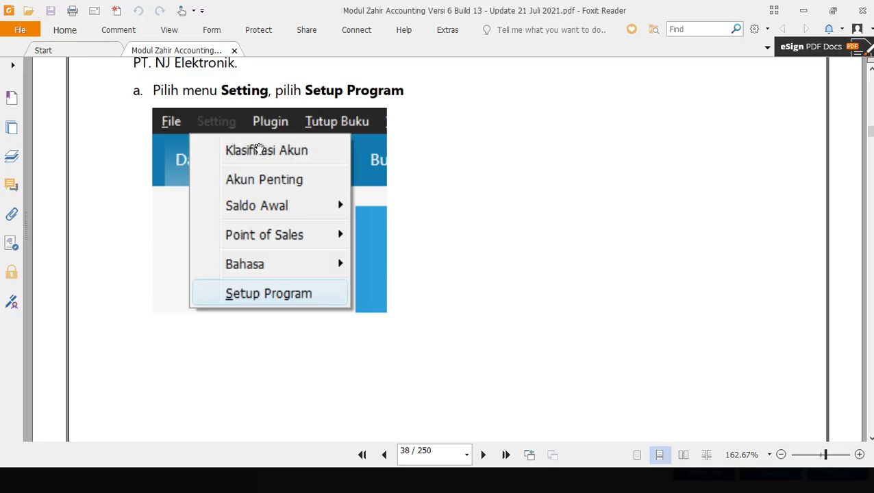
# Scroll the manual down to its Setup screenshot showing dd/MM/yyyy dates and 2 decimals.
pyautogui.scroll(-5, 360, 181)
pyautogui.scroll(-3, 361, 181)
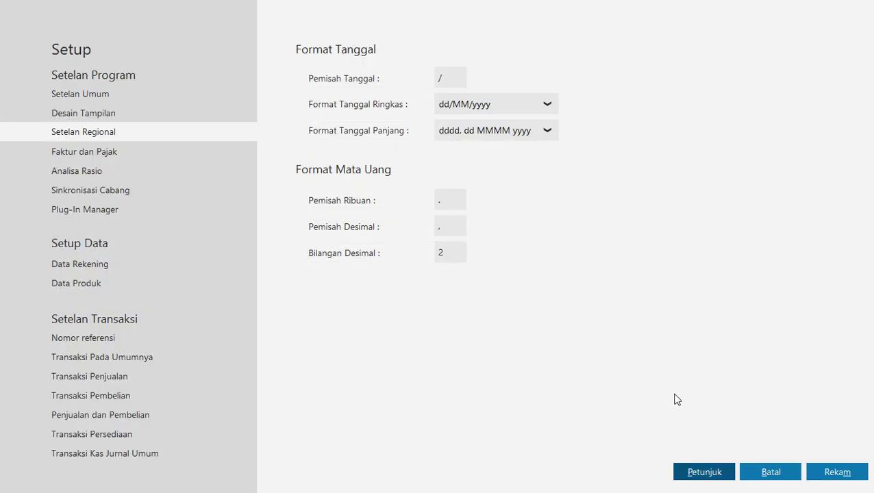
# Save the regional settings with Rekam, reopen Setup Program, and go back to the manual.
pyautogui.click(835, 472)
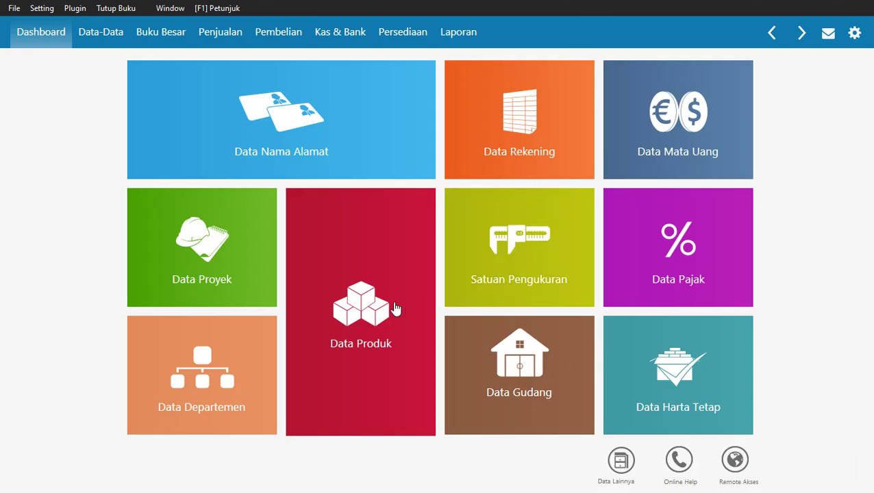
pyautogui.moveTo(129, 139)
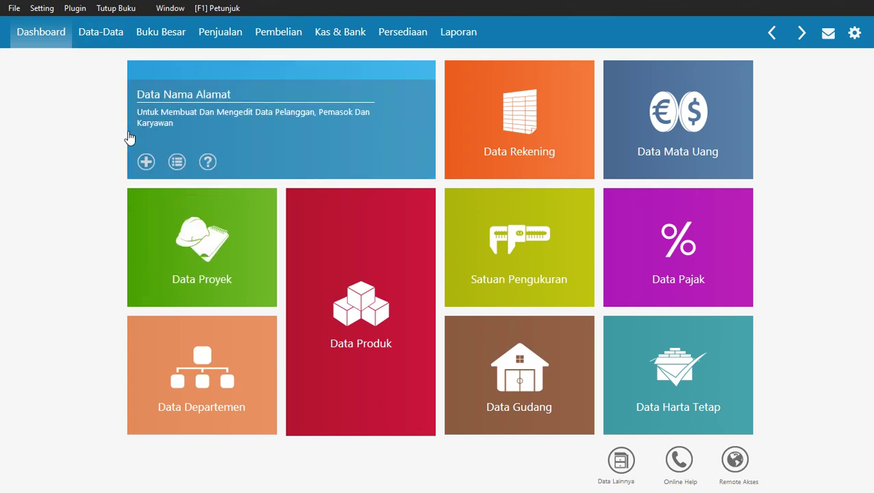
pyautogui.moveTo(133, 112)
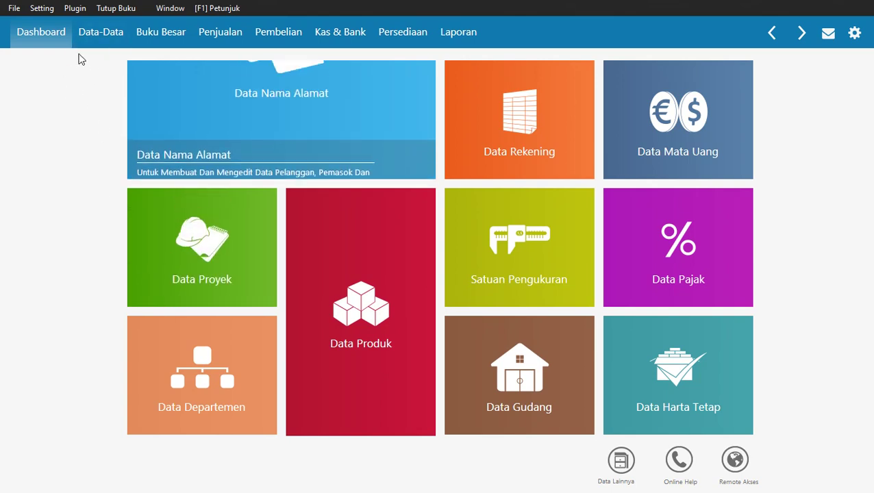
pyautogui.click(42, 8)
pyautogui.click(62, 118)
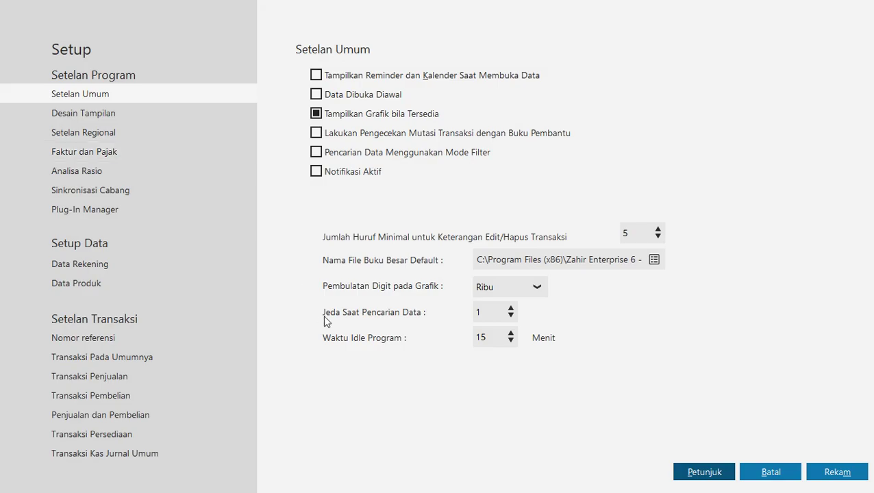
pyautogui.hotkey('alt', 'Tab')
# Scroll the manual to step c on Transaksi Pada Umumnya, then bring Zahir's Setup forward.
pyautogui.scroll(-10, 378, 315)
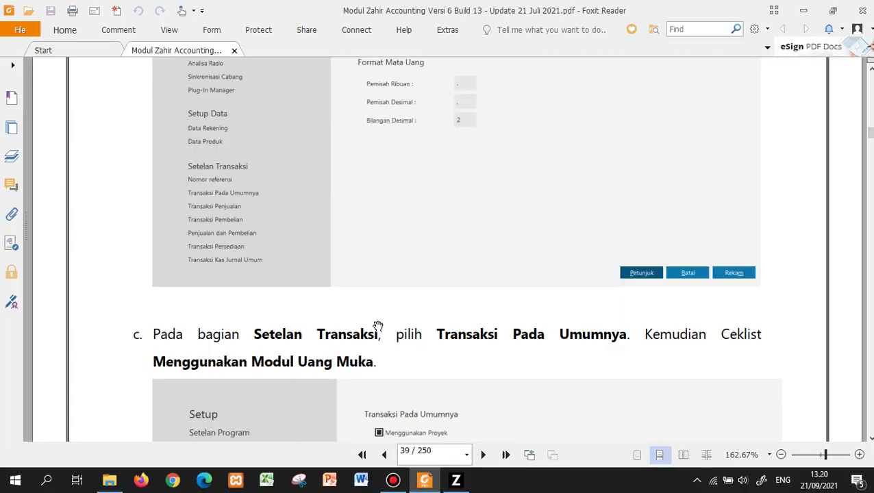
pyautogui.scroll(2, 378, 315)
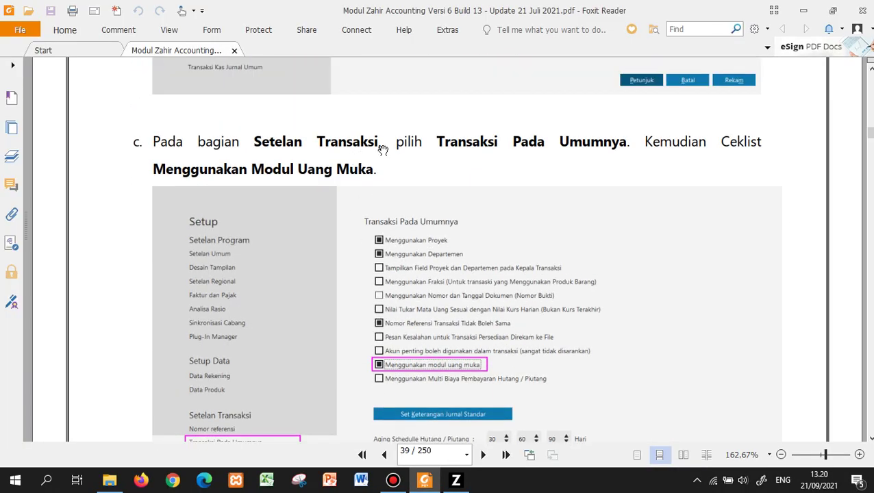
pyautogui.scroll(-1, 315, 286)
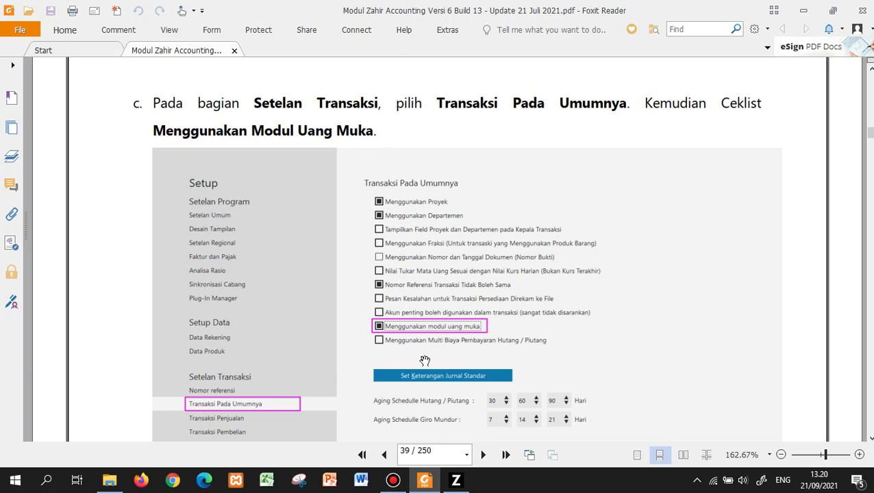
pyautogui.scroll(-3, 425, 358)
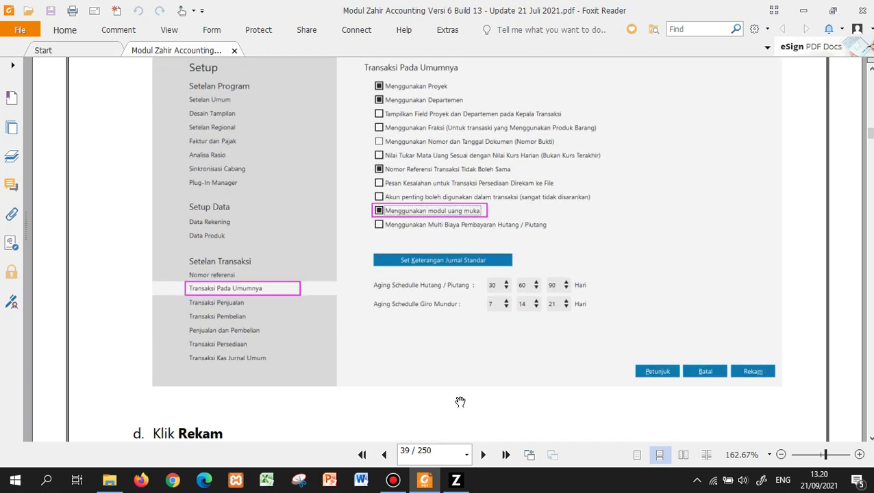
pyautogui.scroll(-1, 411, 411)
pyautogui.click(456, 483)
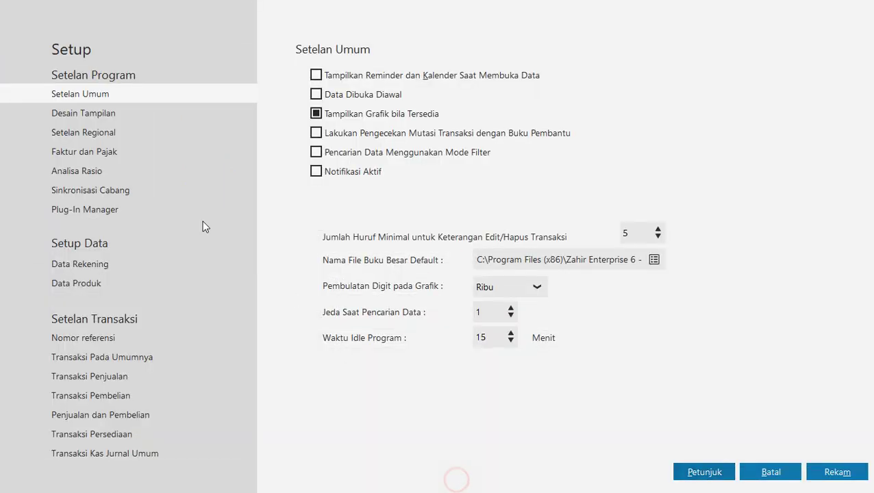
# Tick Menggunakan modul uang muka under Transaksi Pada Umumnya and save with Rekam.
pyautogui.click(104, 356)
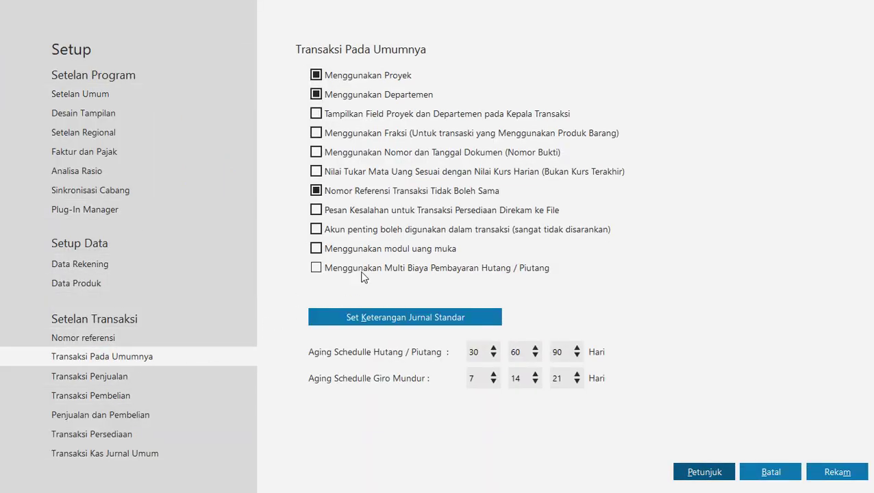
pyautogui.click(372, 252)
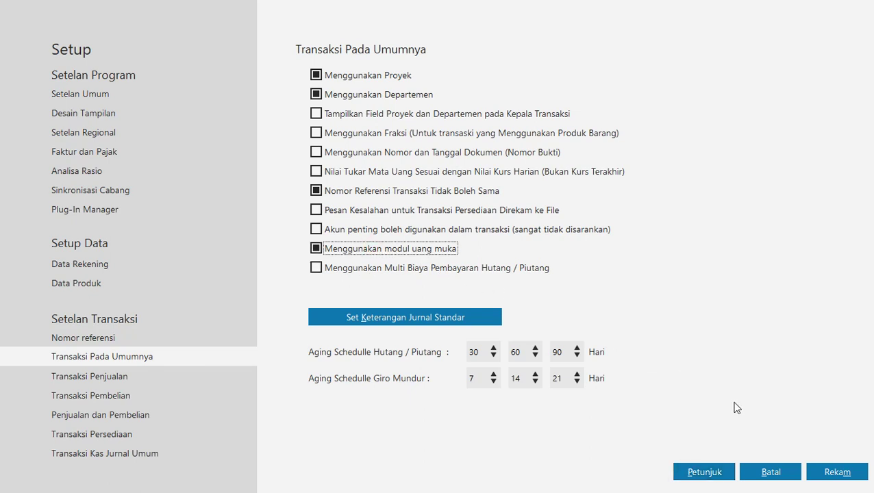
pyautogui.click(830, 467)
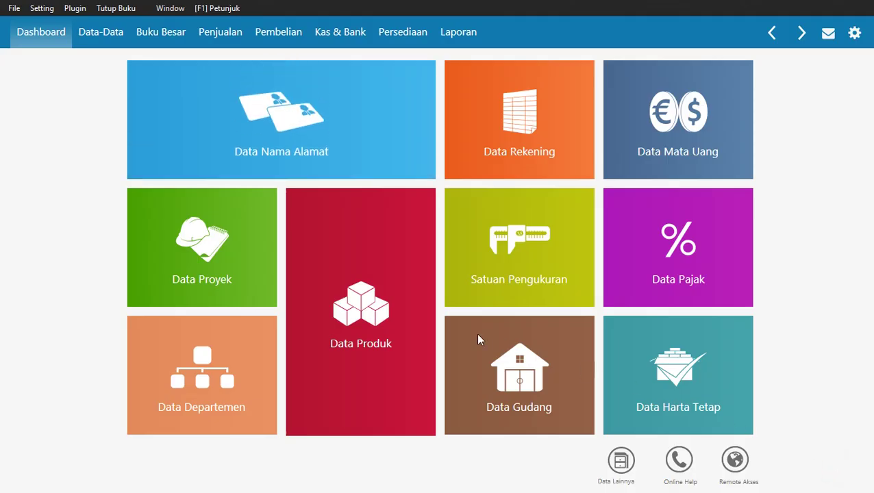
# Scroll the manual to page 40, section 4 Data Pelanggan and its customer table.
pyautogui.hotkey('alt', 'Tab')
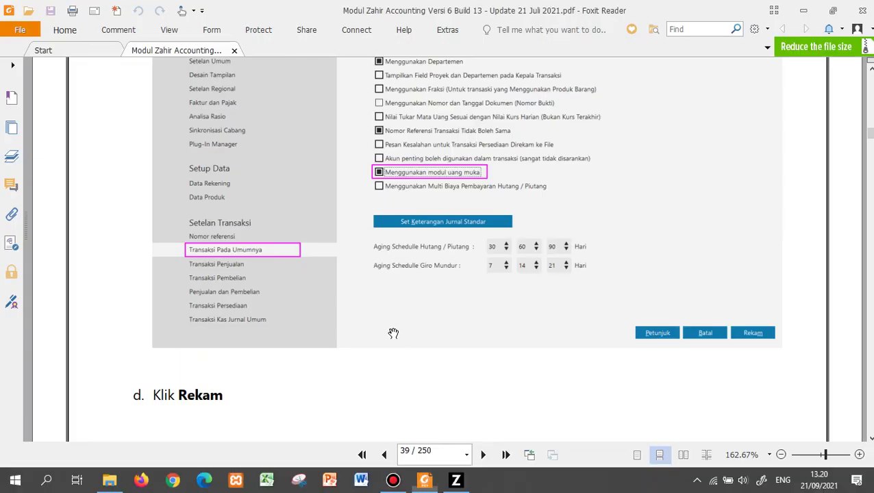
pyautogui.scroll(-5, 394, 334)
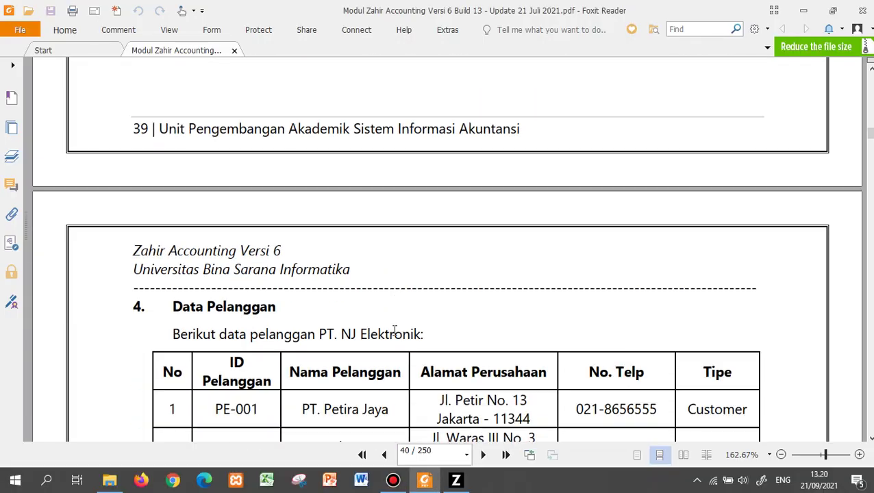
pyautogui.scroll(-3, 394, 331)
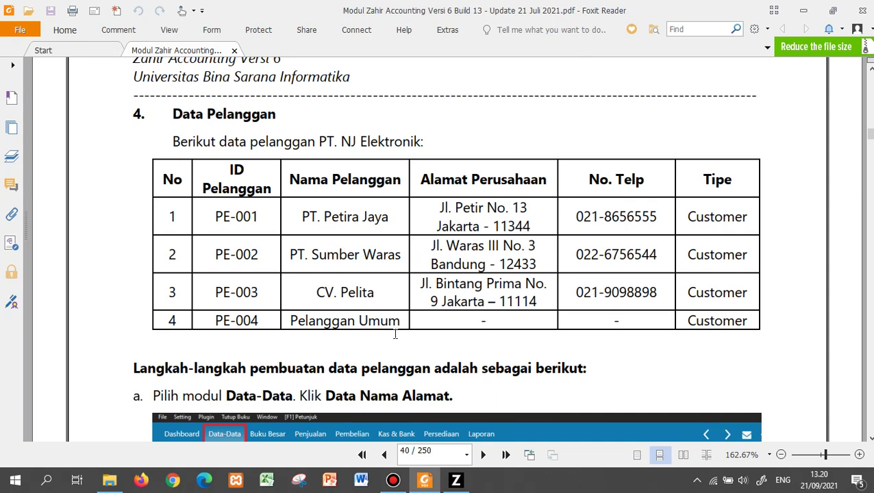
pyautogui.scroll(-1, 395, 335)
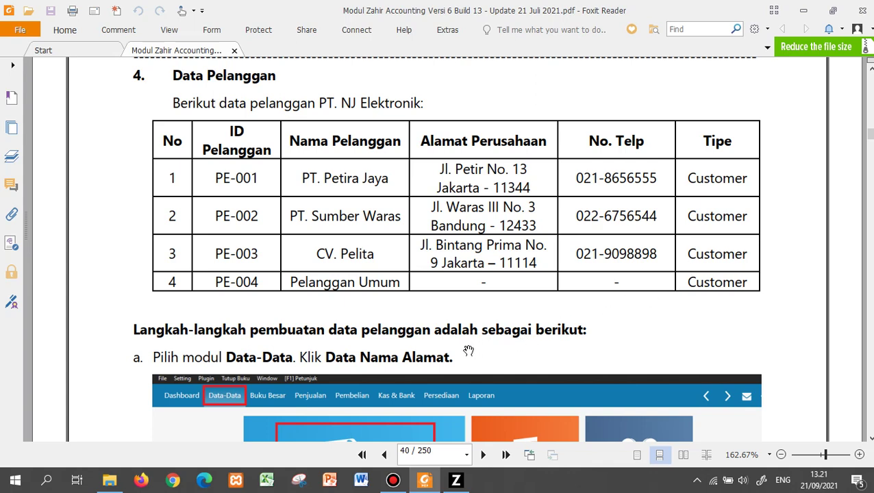
pyautogui.scroll(-5, 371, 219)
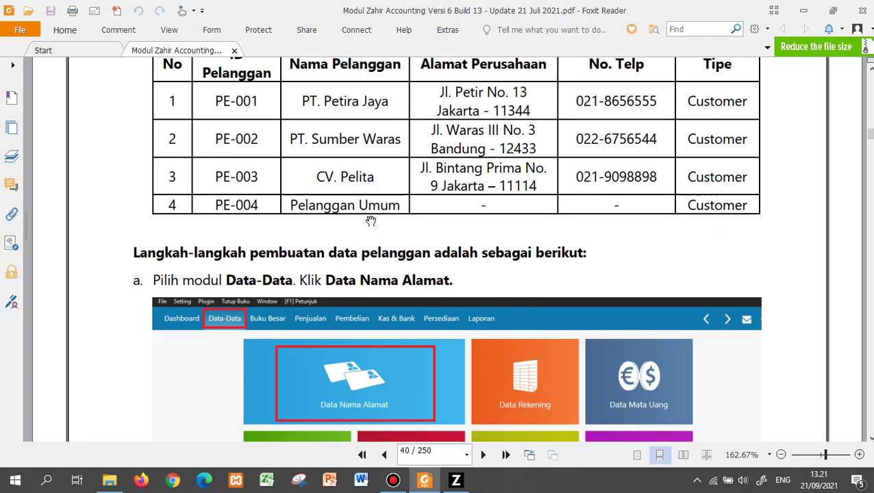
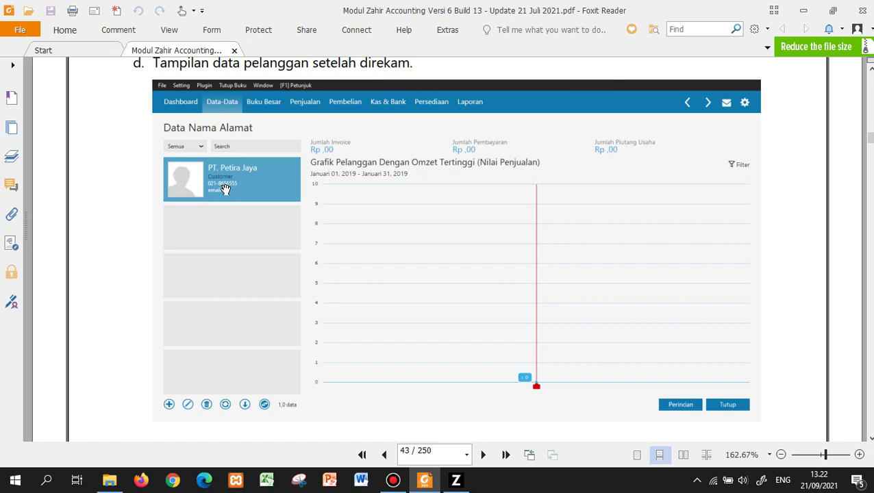
# Switch from the Foxit guide to the open Zahir Data Nama & Alamat form.
pyautogui.hotkey('alt', 'Tab')
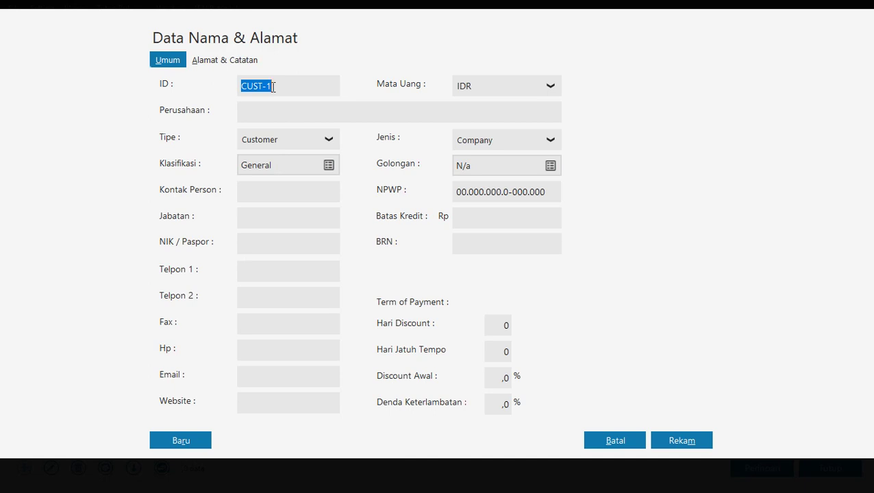
# Enter ID PE-001 and company PT. Petira Jaya in the new customer form, then return to the guide.
pyautogui.write('PEE')
pyautogui.press('BackSpace')
pyautogui.write('-001')
pyautogui.write('PT. Petir')
pyautogui.write('a Ja')
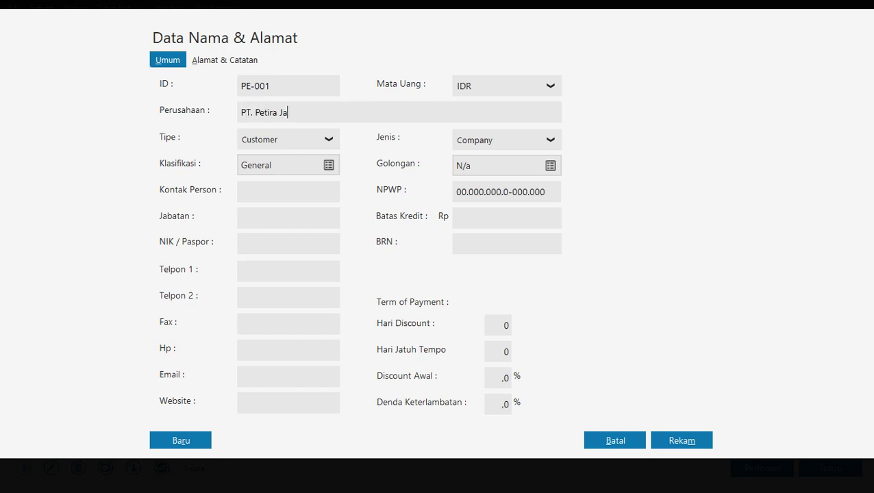
pyautogui.write('ya')
pyautogui.click(233, 63)
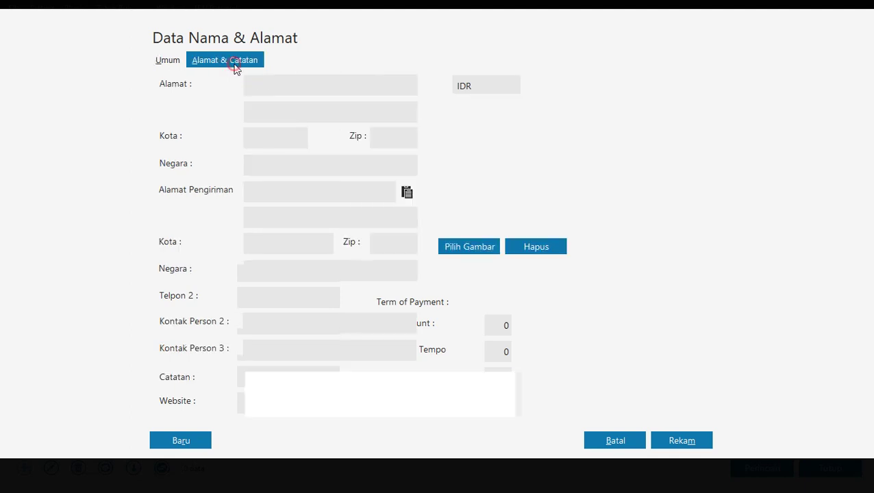
pyautogui.click(168, 61)
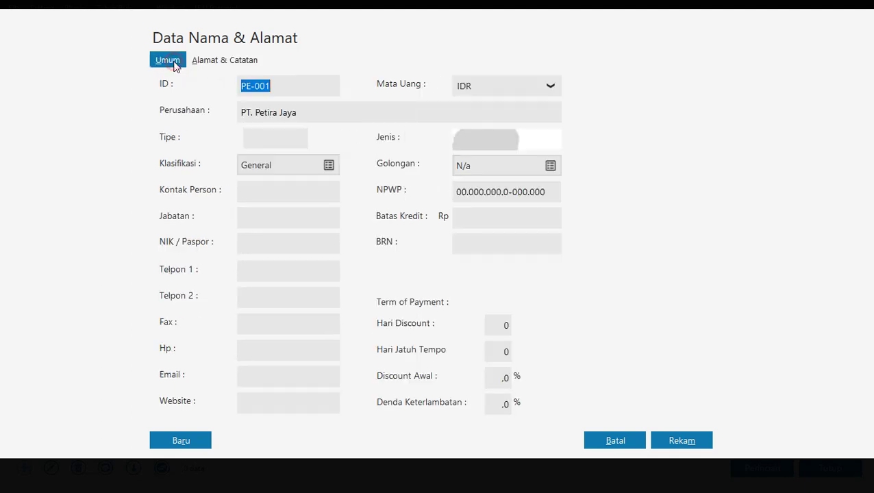
pyautogui.click(267, 197)
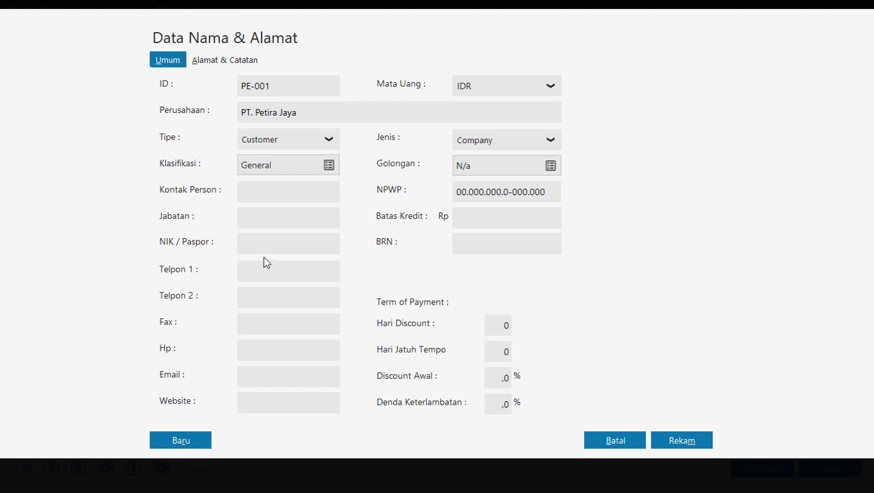
pyautogui.hotkey('alt', 'Tab')
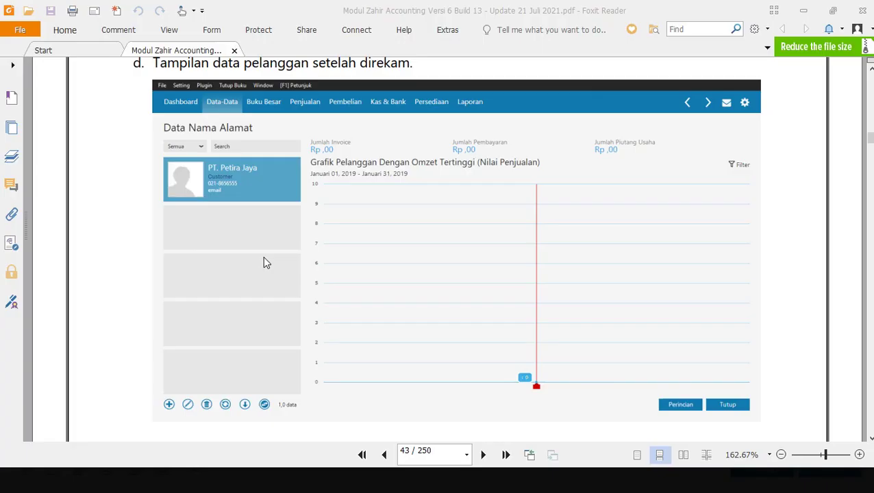
# Check the guide's customer table on page 40 and example form on page 41, then return to Zahir.
pyautogui.scroll(15, 263, 262)
pyautogui.scroll(8, 263, 262)
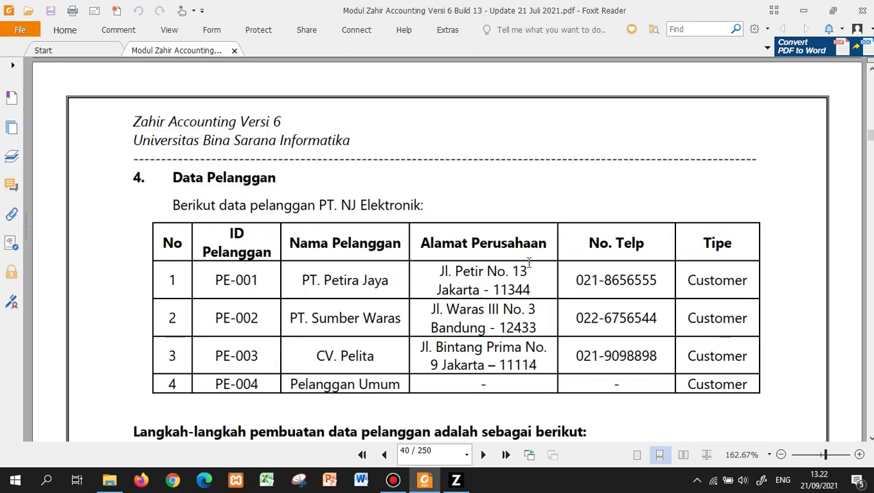
pyautogui.scroll(-10, 531, 256)
pyautogui.scroll(-1, 527, 267)
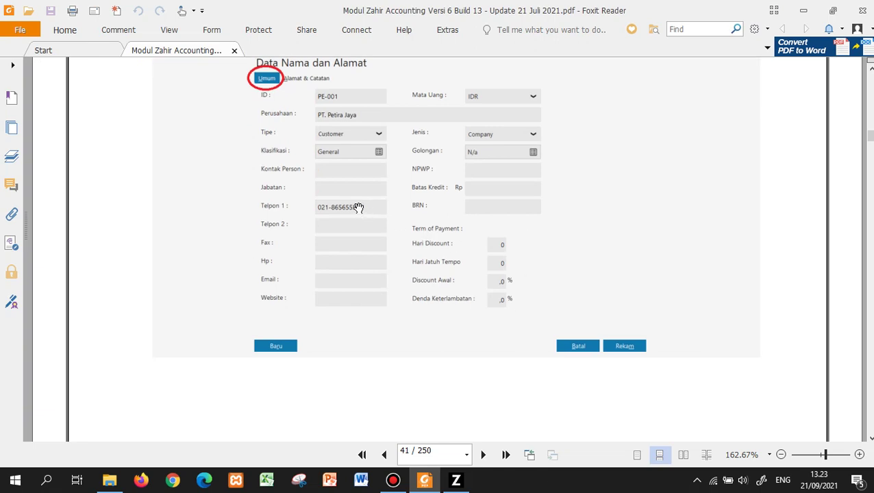
pyautogui.hotkey('alt', 'Tab')
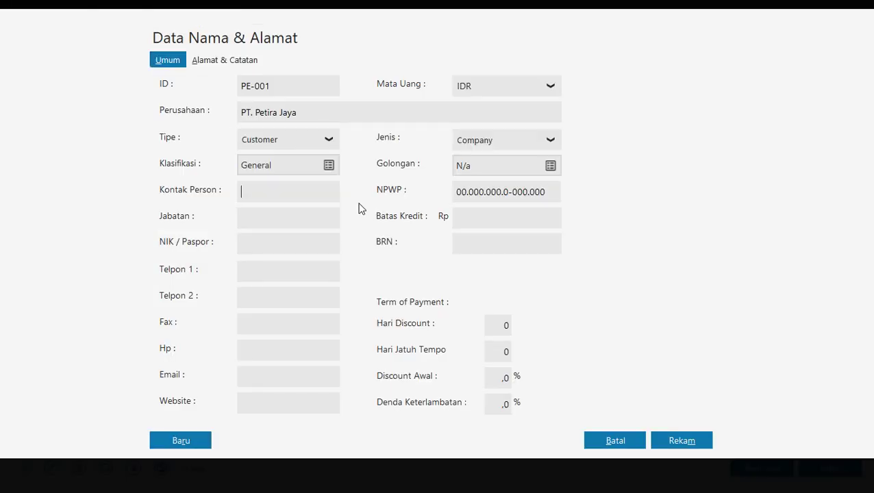
pyautogui.click(274, 272)
pyautogui.click(226, 60)
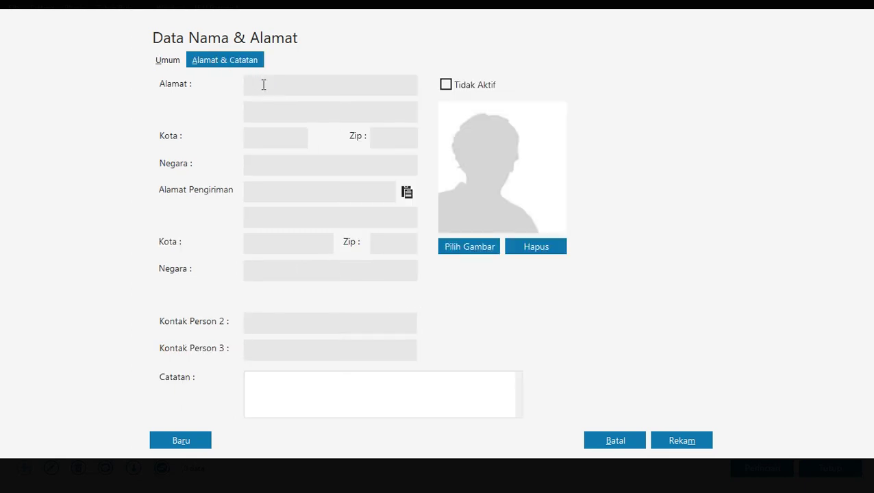
pyautogui.click(271, 146)
pyautogui.write('Jakarta11344')
# Save the PT. Petira Jaya record, accepting the incomplete NPWP/NIK warning.
pyautogui.click(177, 59)
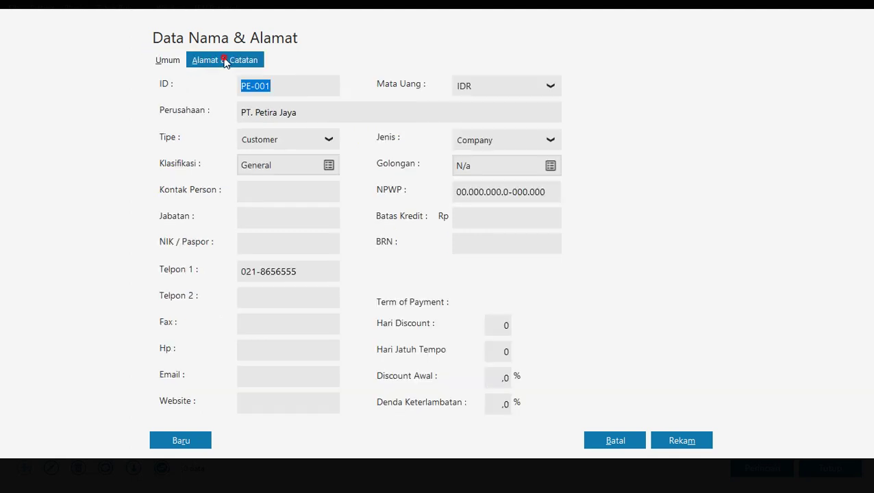
pyautogui.click(225, 60)
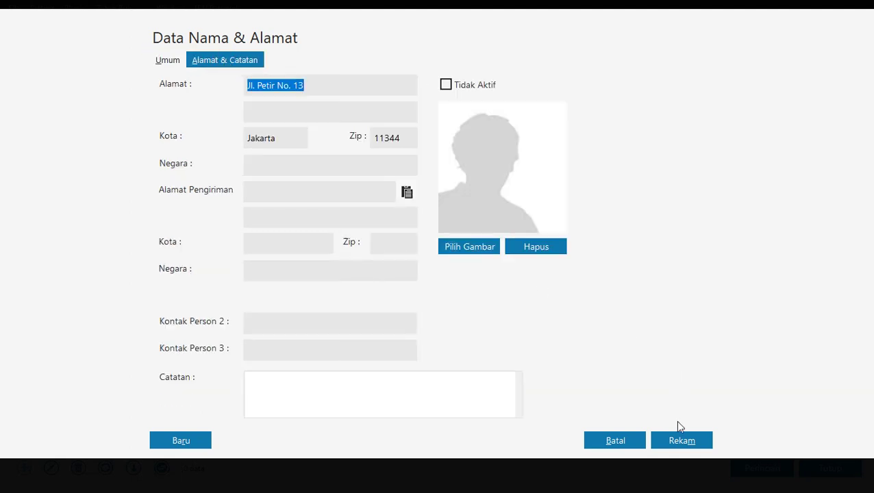
pyautogui.click(675, 439)
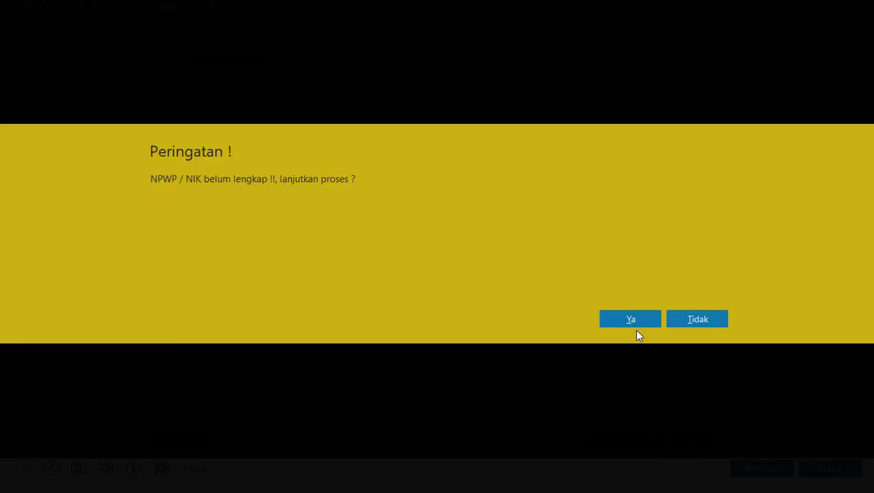
pyautogui.click(631, 323)
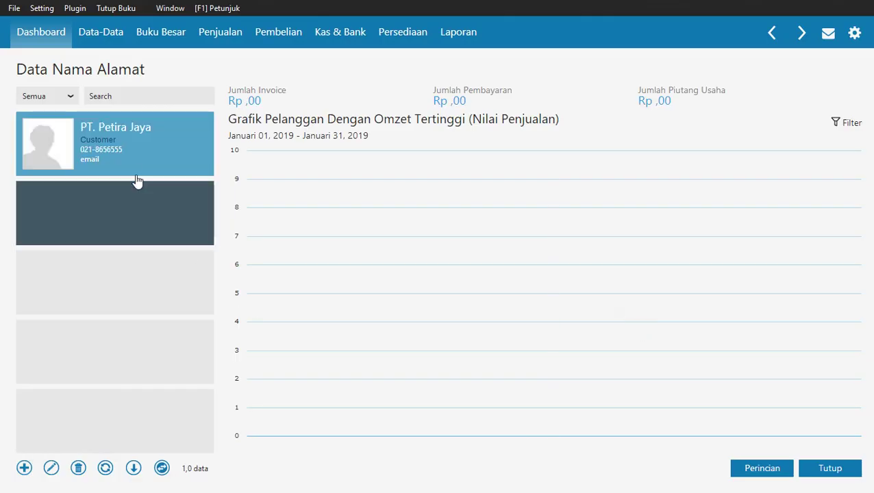
pyautogui.click(24, 468)
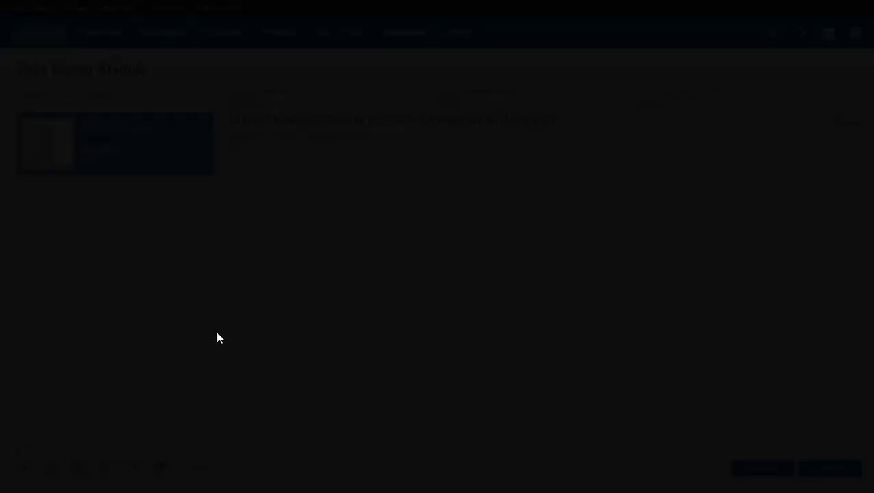
pyautogui.write('PE-002')
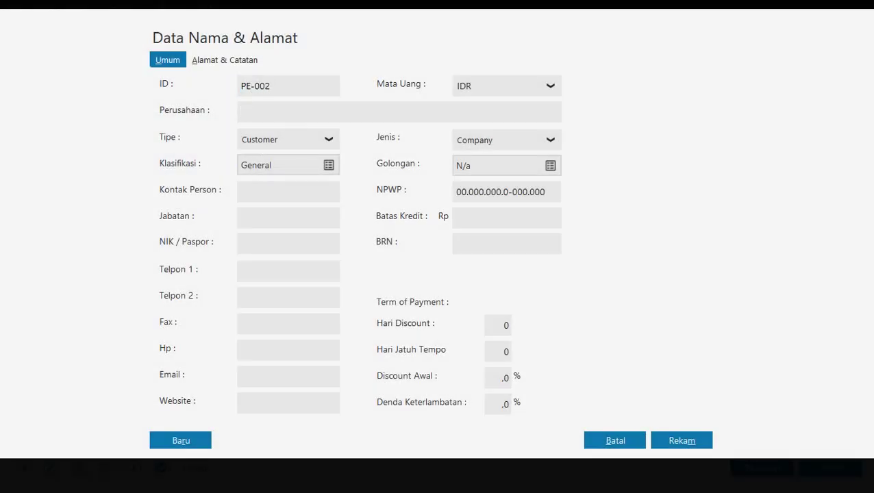
pyautogui.write('PT. SUmber Waras')
pyautogui.click(263, 274)
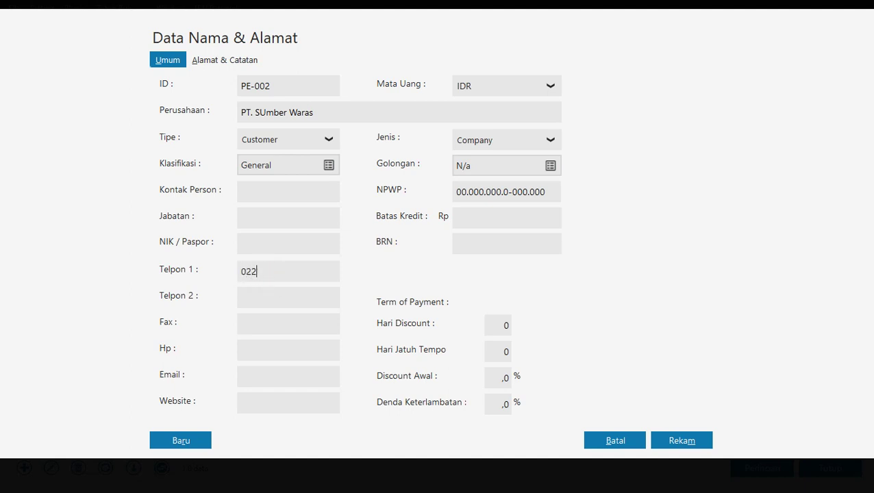
pyautogui.click(230, 62)
pyautogui.click(172, 63)
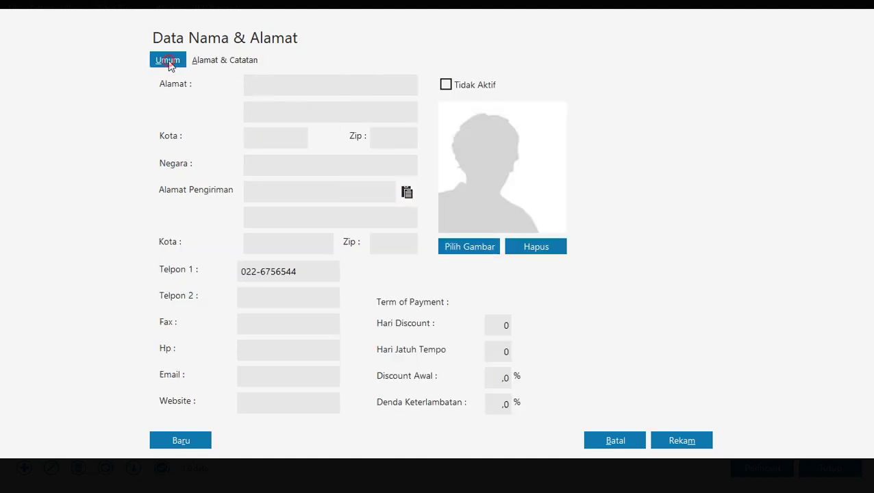
pyautogui.moveTo(267, 112); pyautogui.dragTo(241, 113)
pyautogui.click(267, 112)
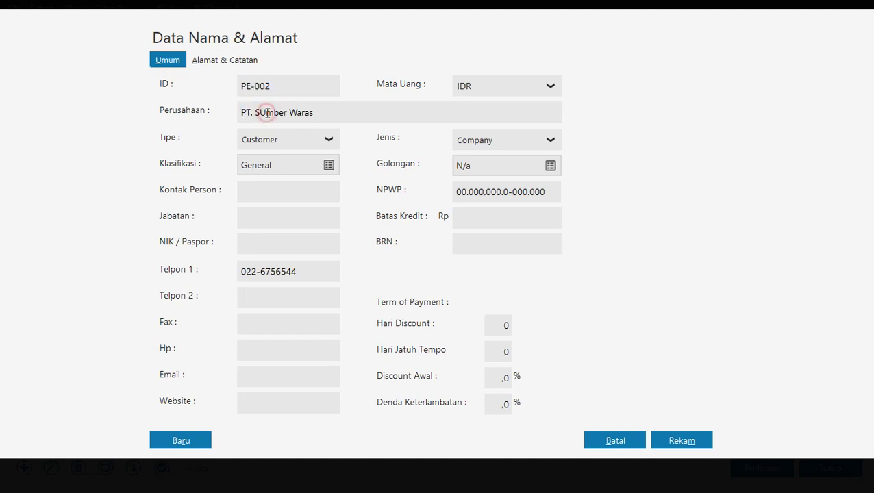
pyautogui.press('BackSpace')
pyautogui.write('u')
pyautogui.click(211, 60)
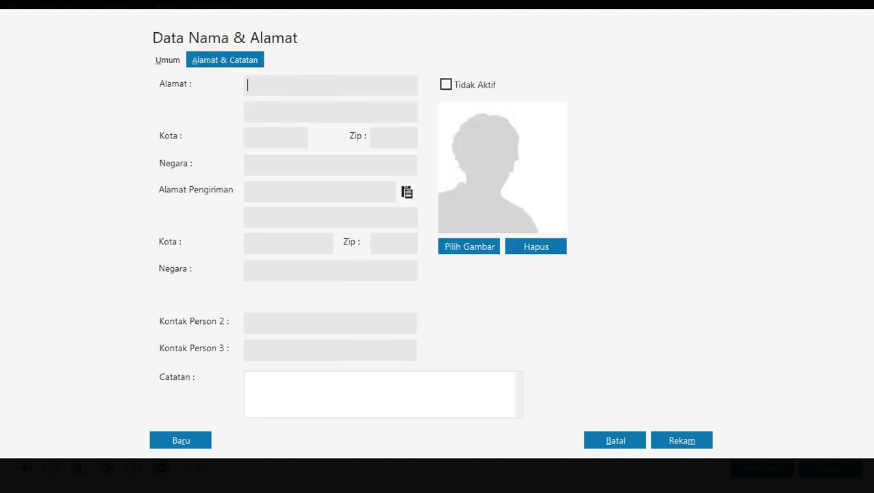
pyautogui.click(269, 137)
pyautogui.write('Bandung')
pyautogui.press('Tab')
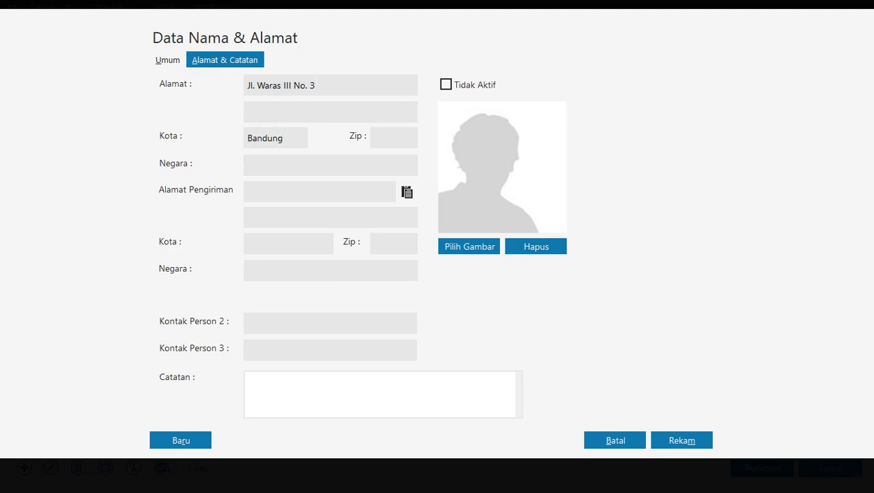
pyautogui.write('12433')
# Save the PT. Sumber Waras record, accepting the NPWP/NIK warning.
pyautogui.click(180, 63)
pyautogui.click(205, 63)
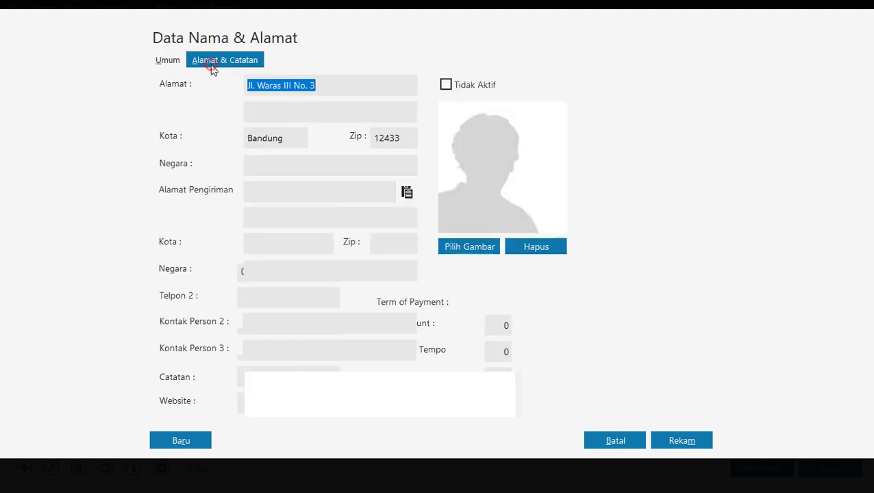
pyautogui.click(677, 442)
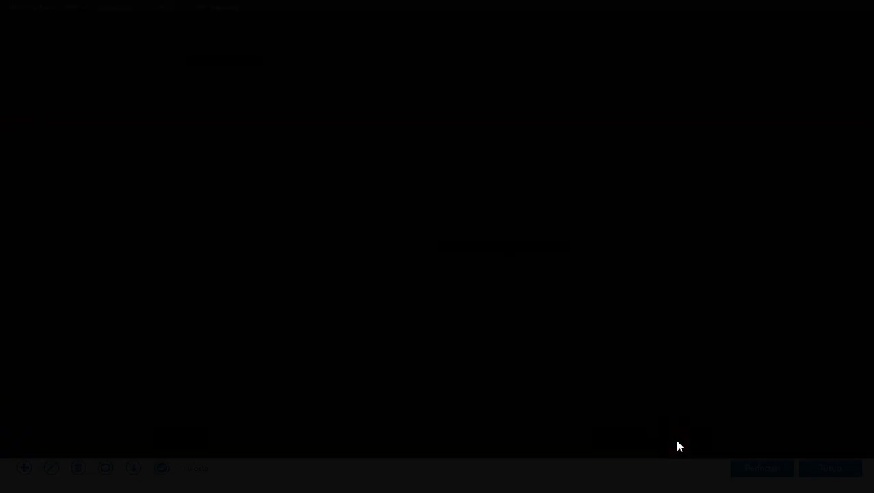
pyautogui.click(608, 320)
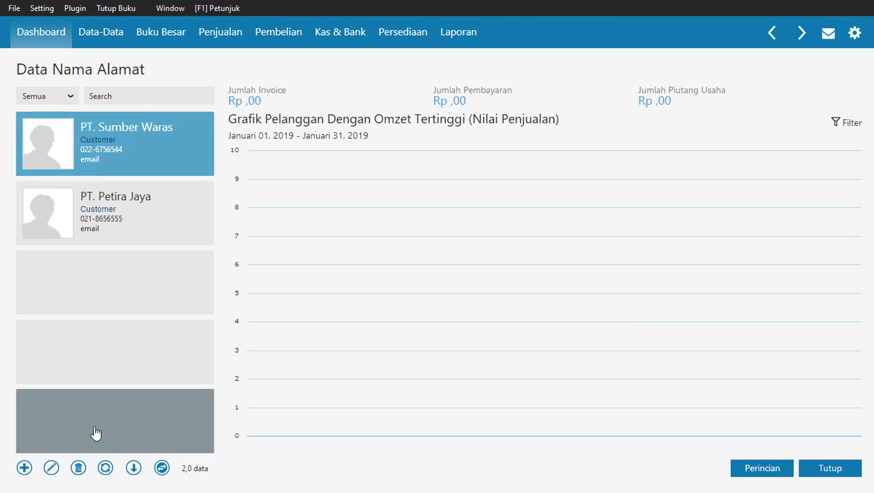
pyautogui.click(24, 472)
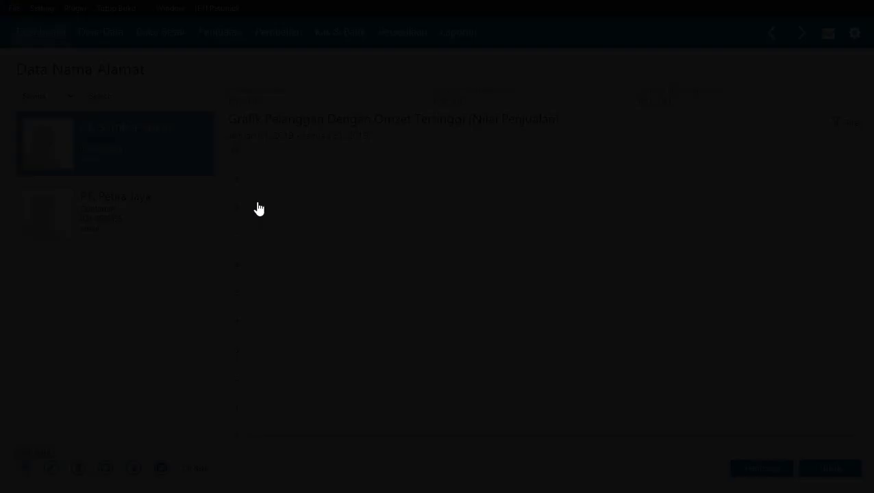
pyautogui.write('P')
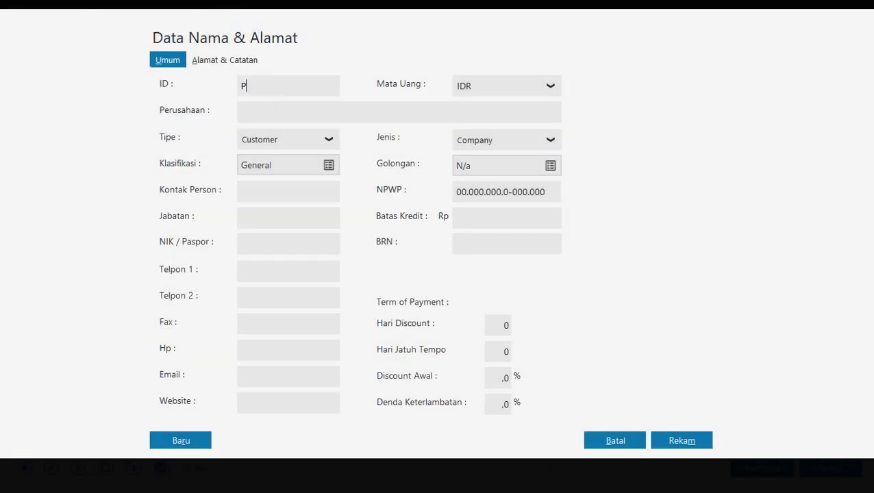
pyautogui.write('E-003')
pyautogui.press('Tab')
pyautogui.write('CV. Pelita')
pyautogui.click(273, 269)
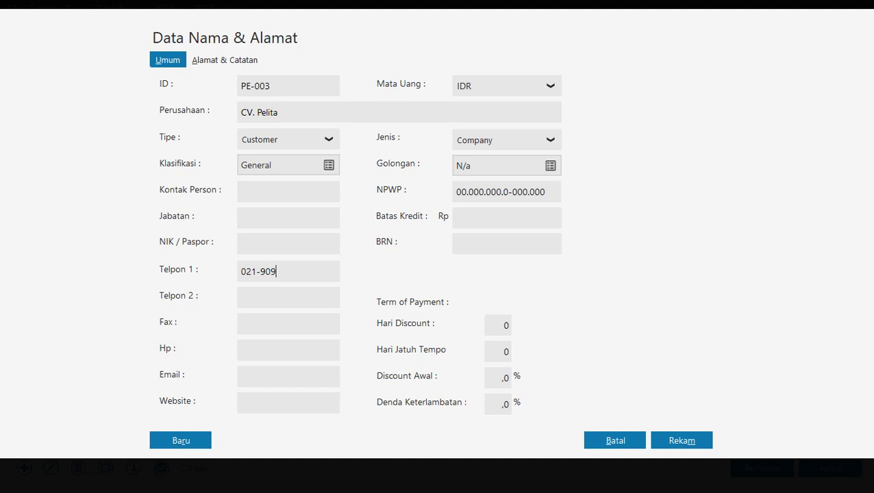
pyautogui.click(226, 62)
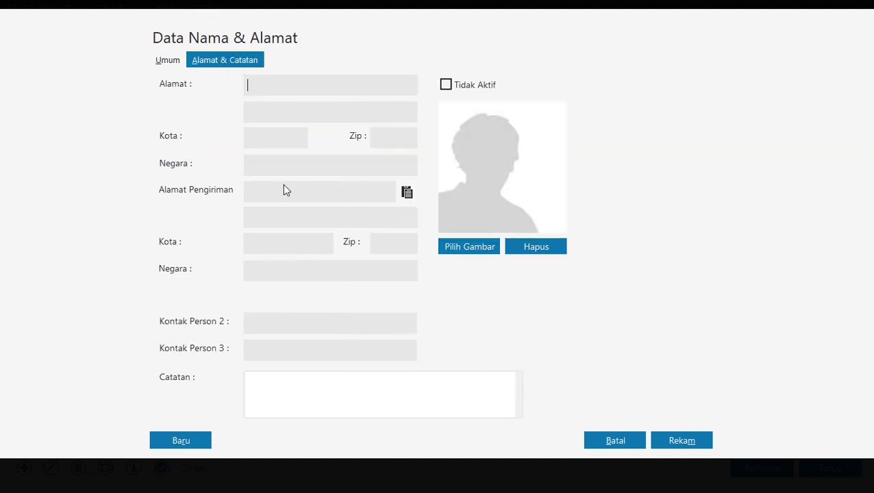
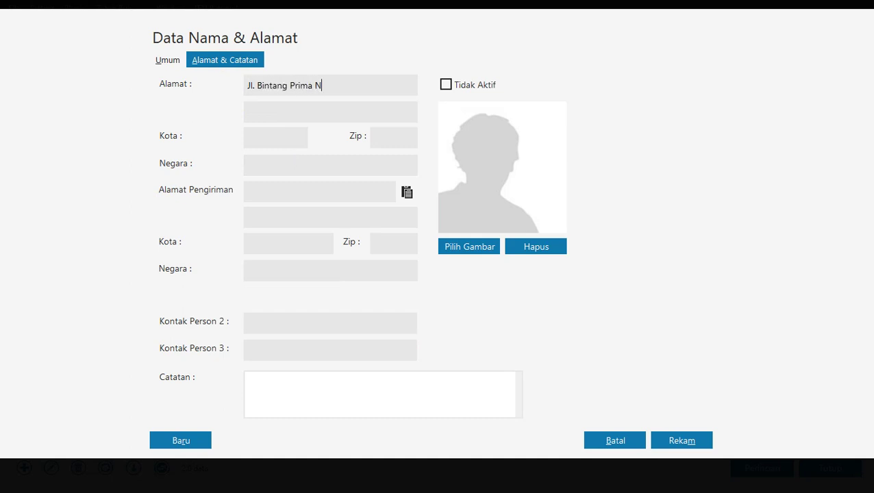
pyautogui.write('Jakarta')
pyautogui.press('Tab')
pyautogui.write('11114')
pyautogui.click(703, 440)
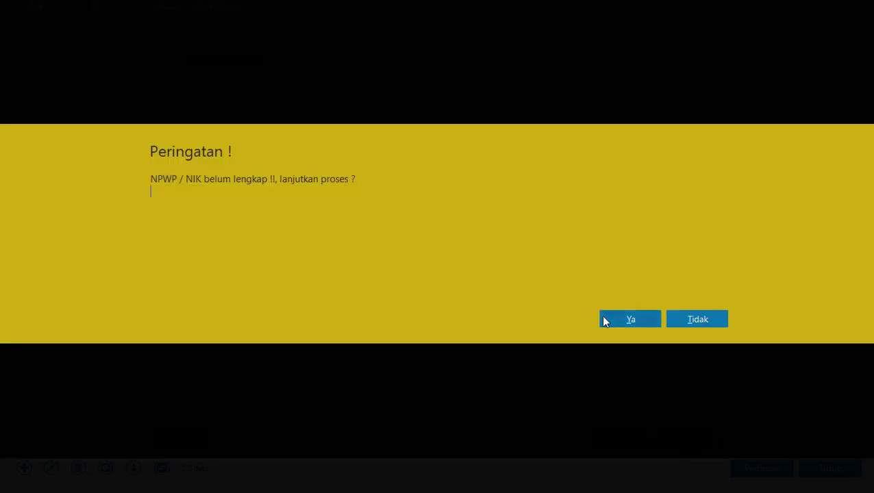
pyautogui.click(607, 319)
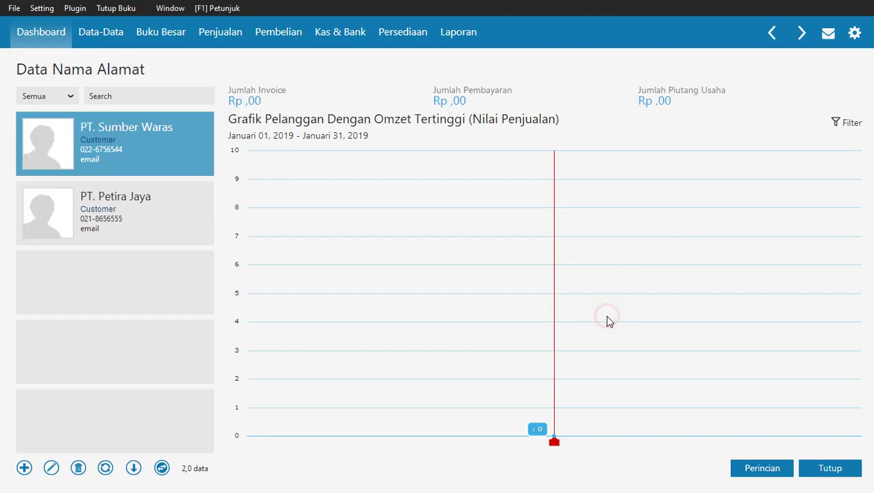
# Add customer PE-004 Pelanggan Umum, save past the NPWP/NIK warning, and close the list.
pyautogui.click(23, 468)
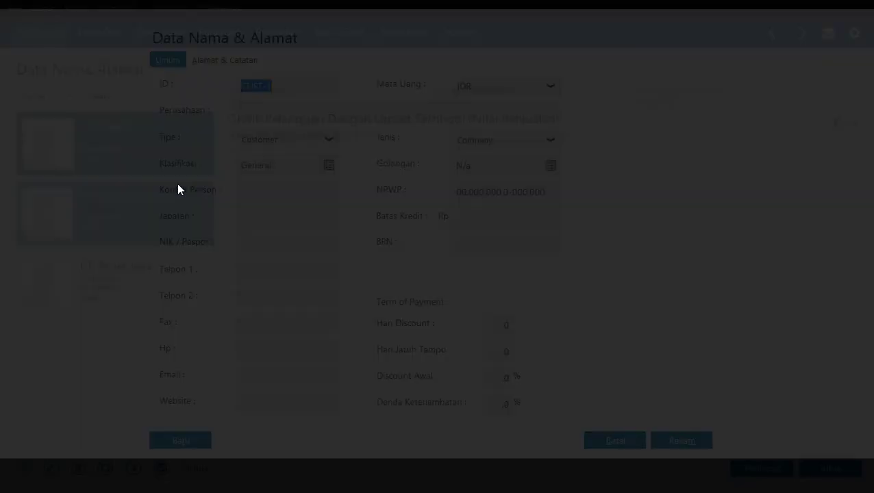
pyautogui.write('P')
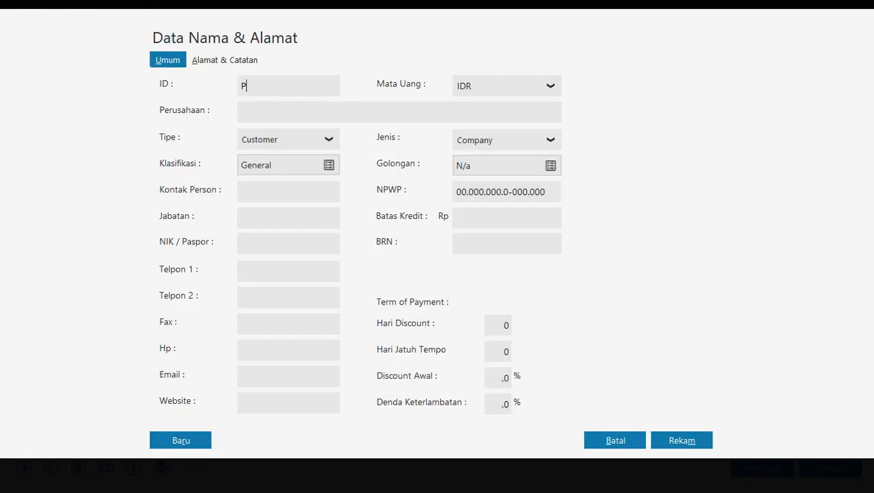
pyautogui.write('E-004')
pyautogui.press('Tab')
pyautogui.write('Pelanggan Umum')
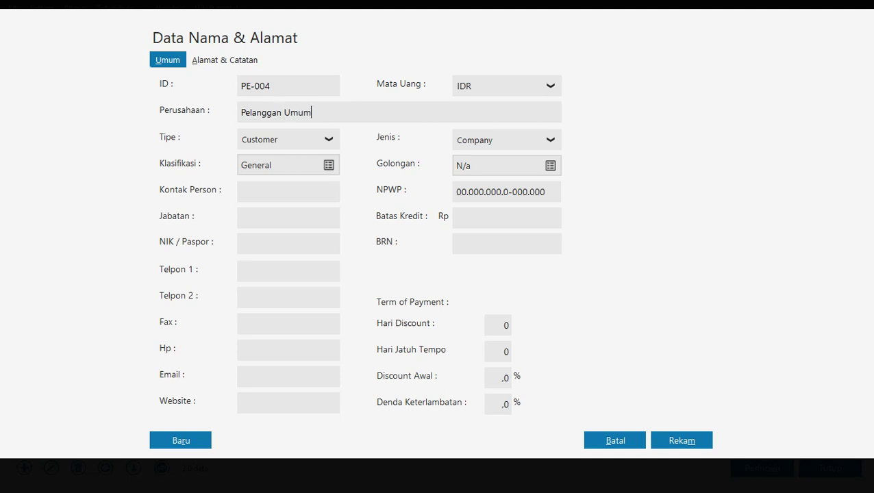
pyautogui.click(687, 441)
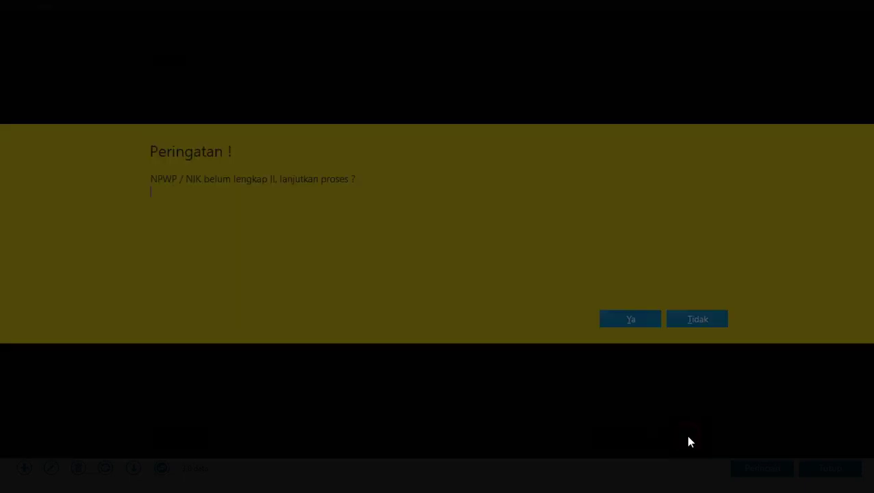
pyautogui.click(628, 318)
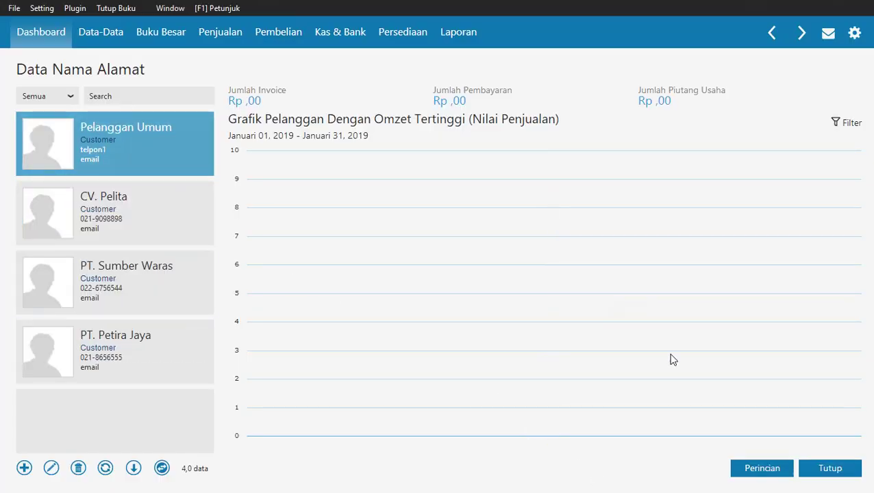
pyautogui.click(828, 470)
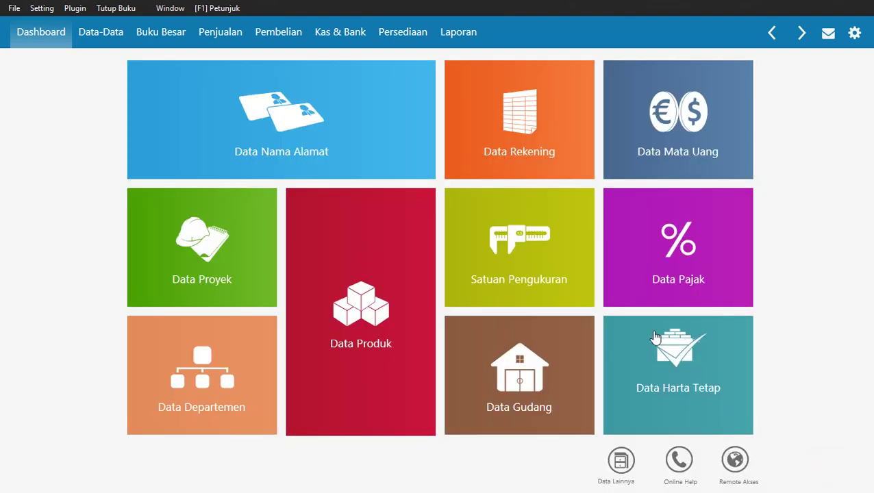
# Switch to the guide and page between the customer list and the Data Pemasok pages.
pyautogui.moveTo(272, 431)
pyautogui.hotkey('alt', 'Tab')
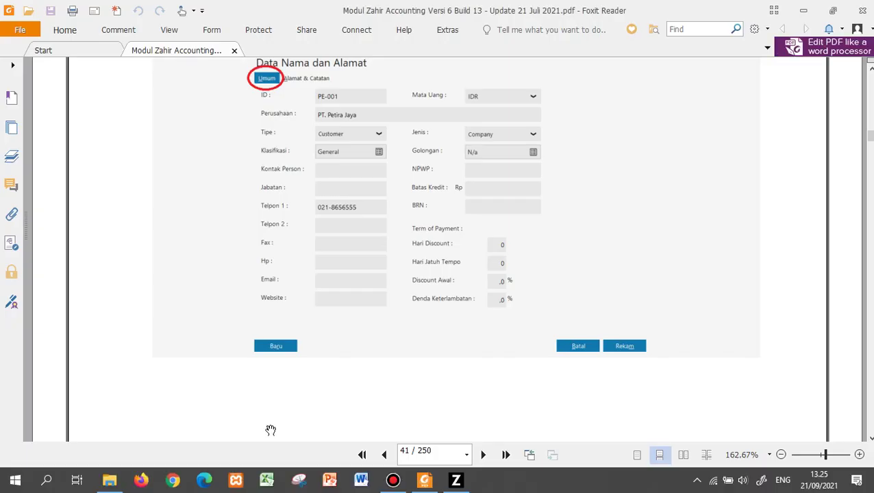
pyautogui.press('Left')
pyautogui.press('Left')
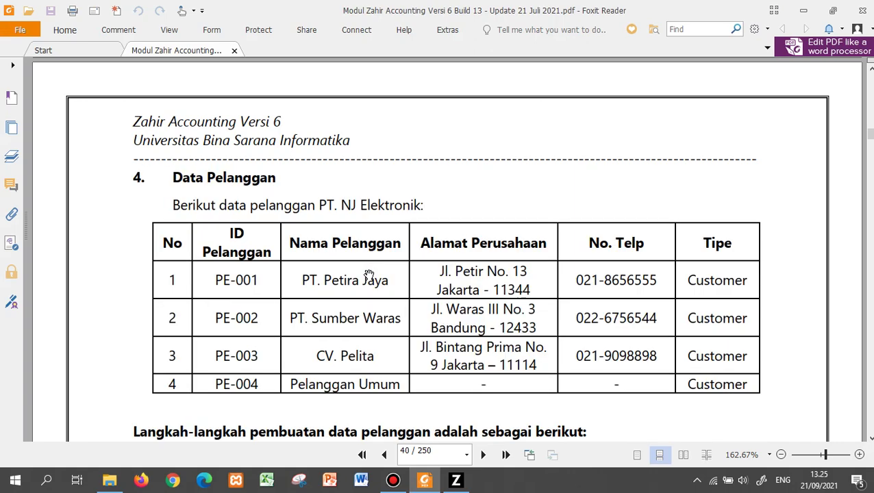
pyautogui.press('Right')
pyautogui.press('Right')
pyautogui.press('Right')
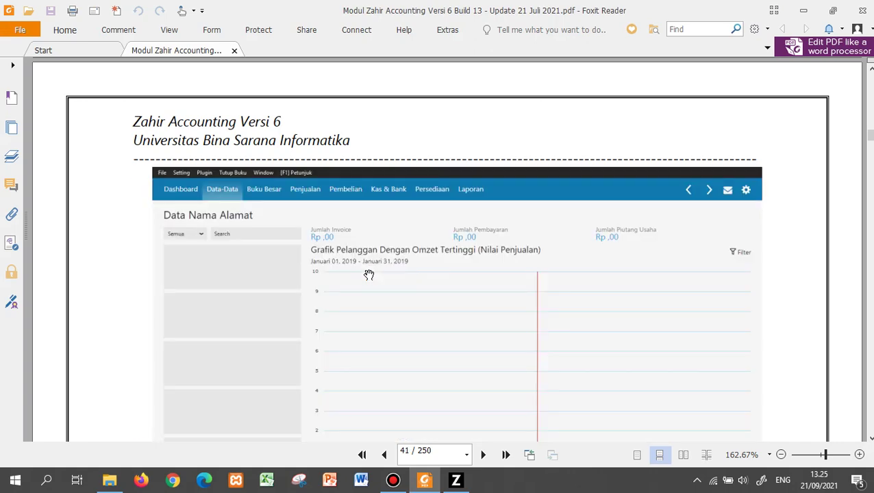
pyautogui.press('Right')
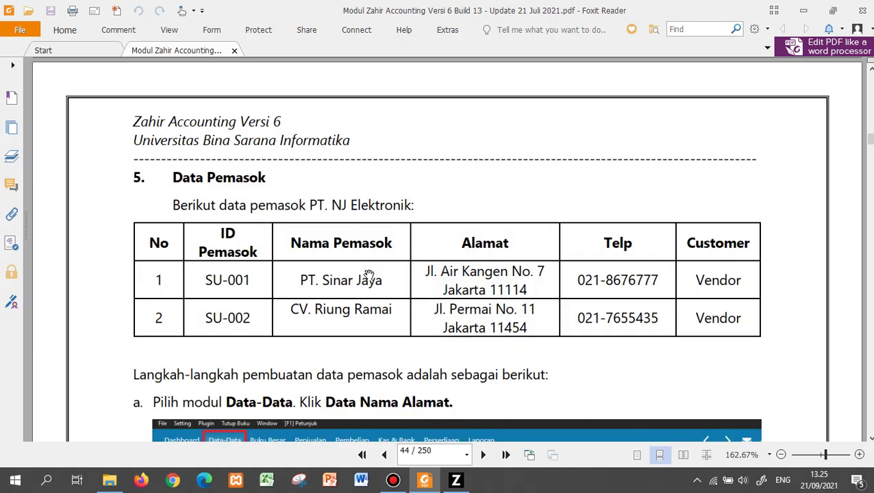
pyautogui.press('Left')
# Scroll to the page 46 supplier list (PT. Sinar Jaya, CV. Riung Ramai), then return to Zahir.
pyautogui.scroll(-5, 368, 274)
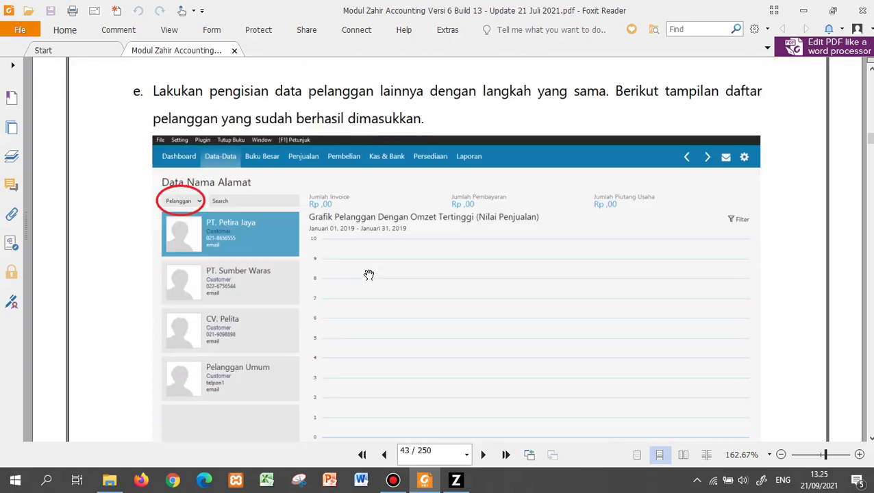
pyautogui.scroll(-8, 368, 275)
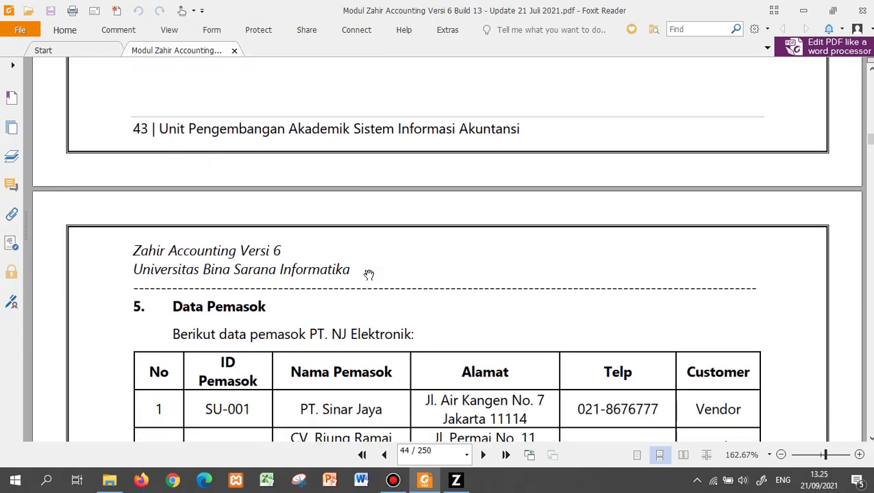
pyautogui.scroll(-4, 368, 275)
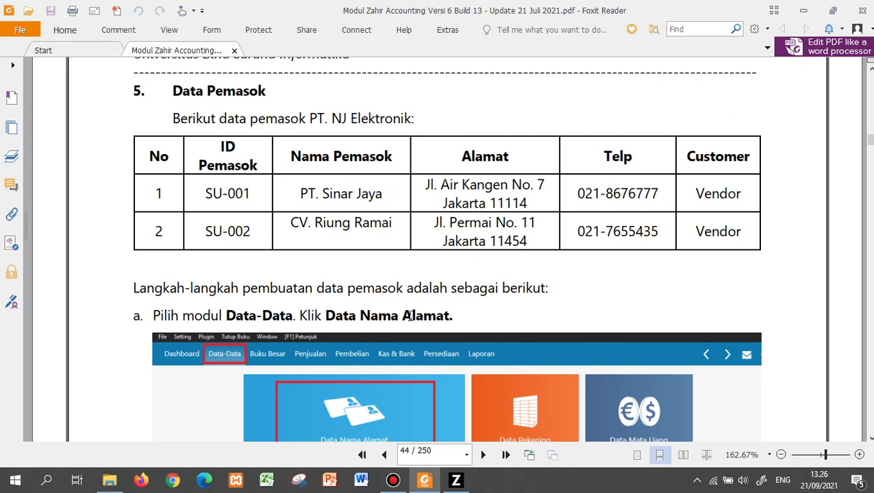
pyautogui.scroll(-5, 416, 284)
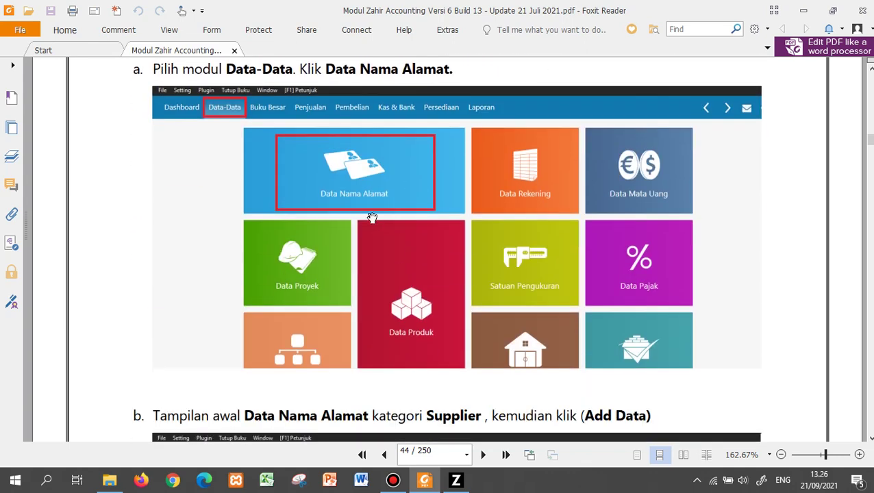
pyautogui.scroll(-7, 357, 185)
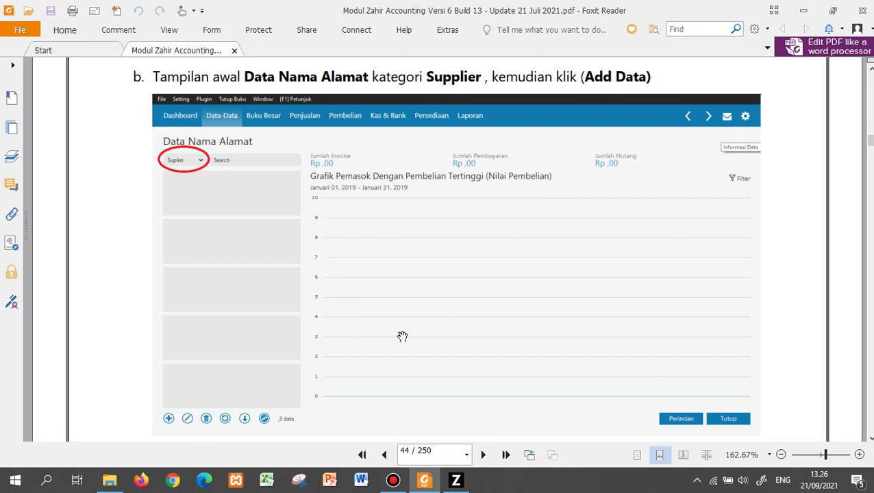
pyautogui.scroll(-8, 402, 336)
pyautogui.scroll(-5, 402, 336)
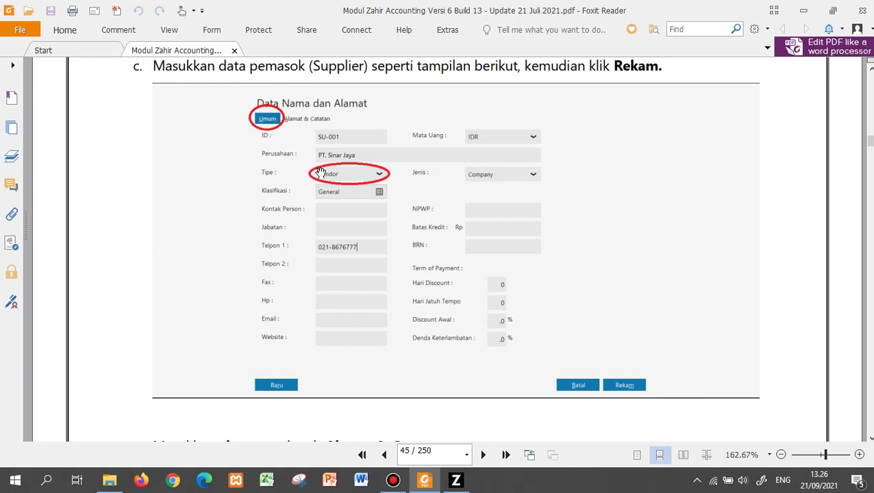
pyautogui.scroll(-10, 322, 235)
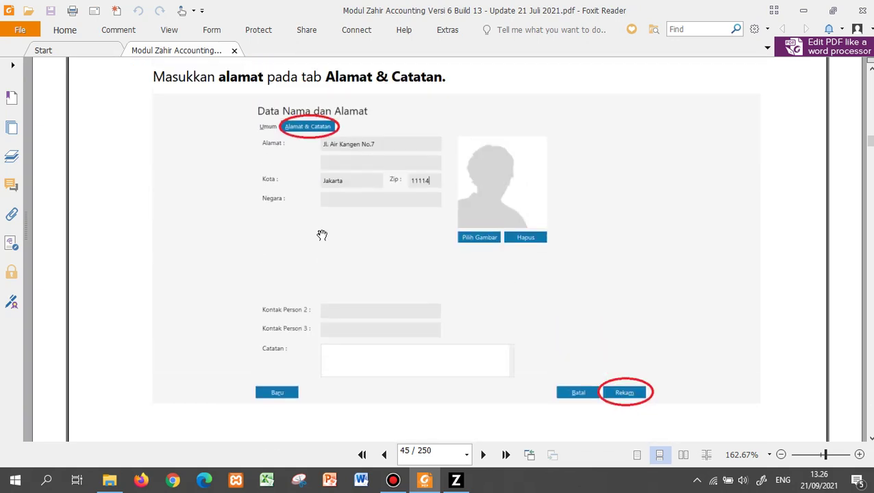
pyautogui.scroll(-5, 322, 235)
pyautogui.scroll(-8, 322, 235)
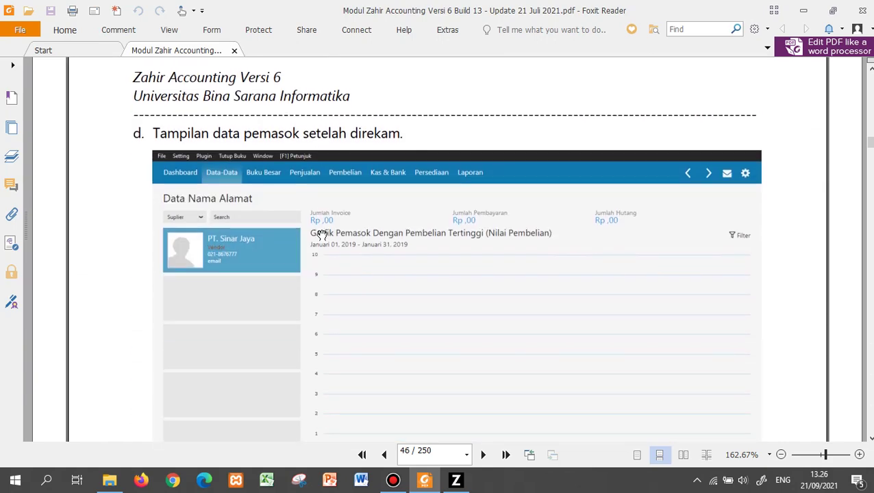
pyautogui.scroll(-5, 219, 167)
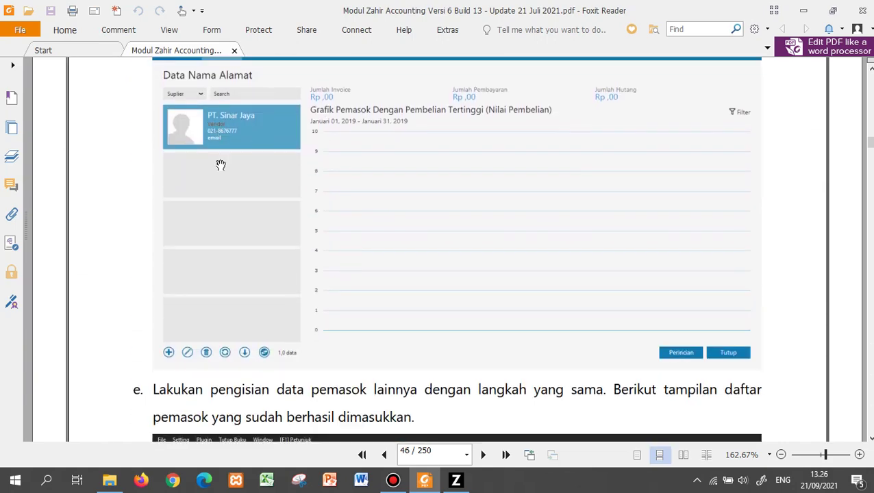
pyautogui.scroll(-2, 219, 167)
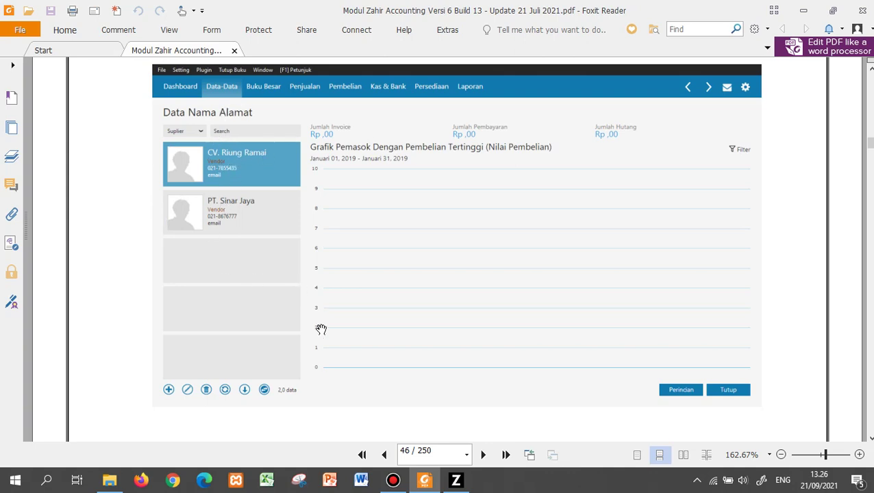
pyautogui.hotkey('alt', 'Tab')
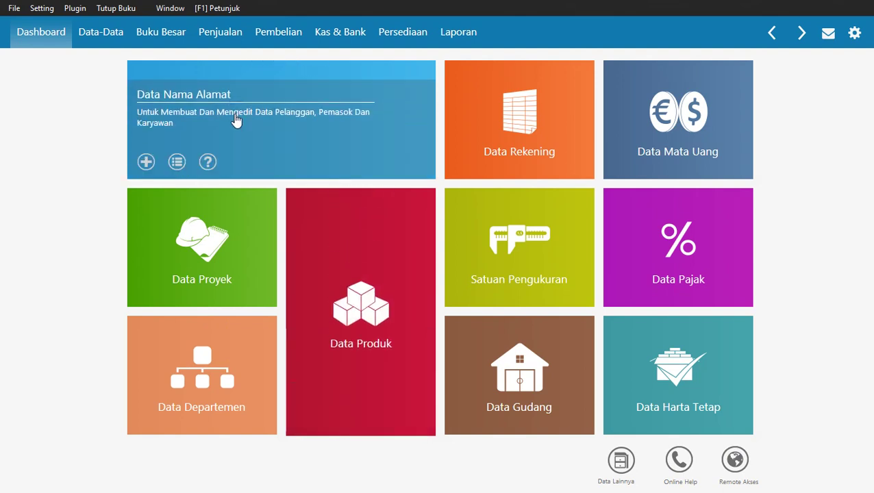
# Filter Data Nama Alamat to vendors and start a new contact of type Vendor.
pyautogui.click(236, 121)
pyautogui.click(72, 103)
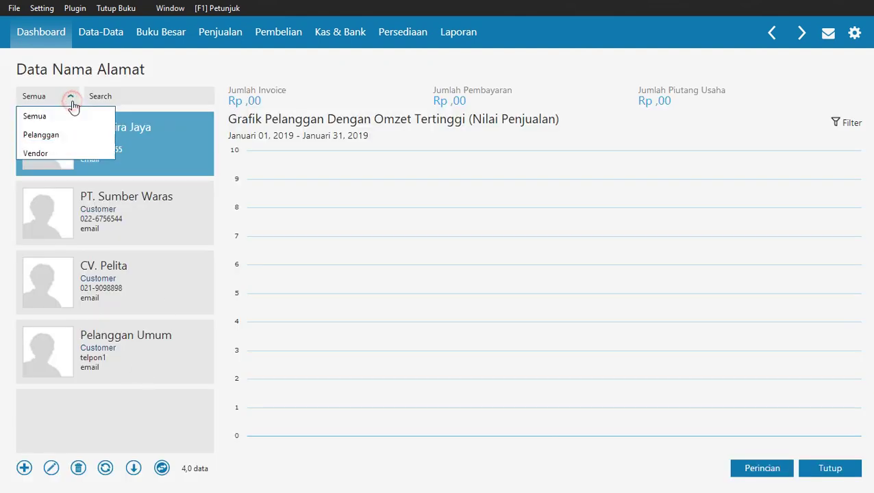
pyautogui.click(51, 154)
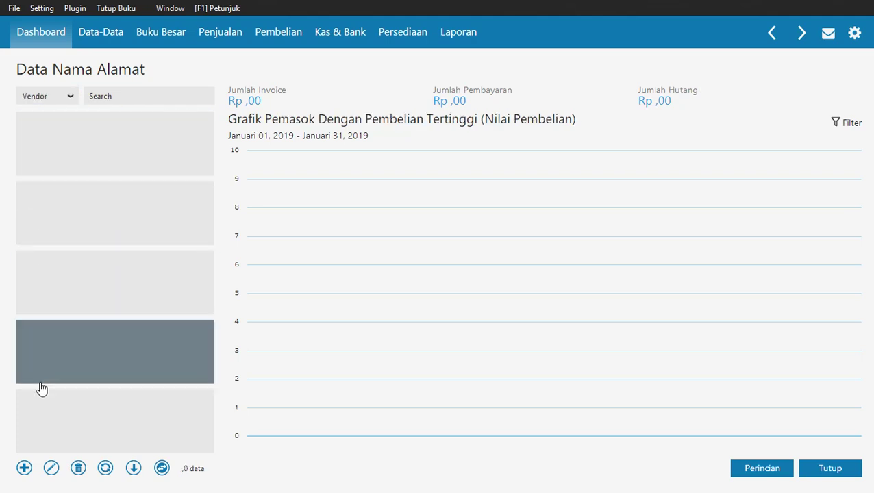
pyautogui.click(24, 468)
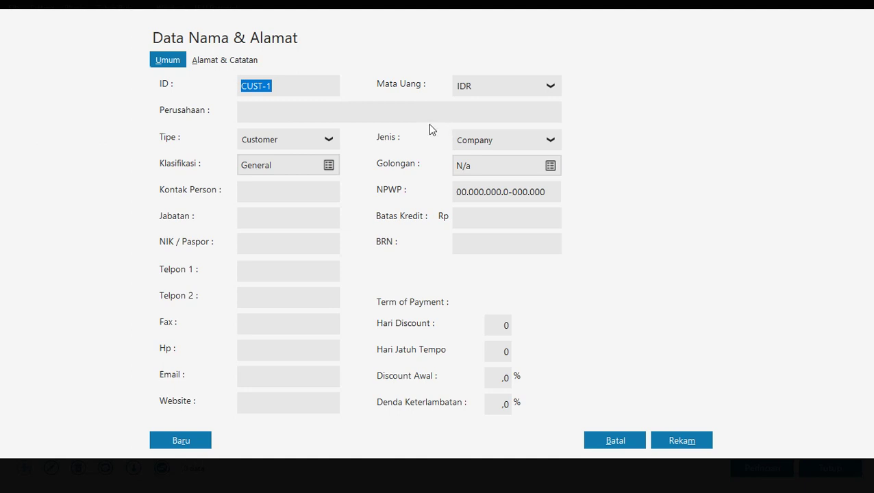
pyautogui.click(329, 142)
pyautogui.click(301, 182)
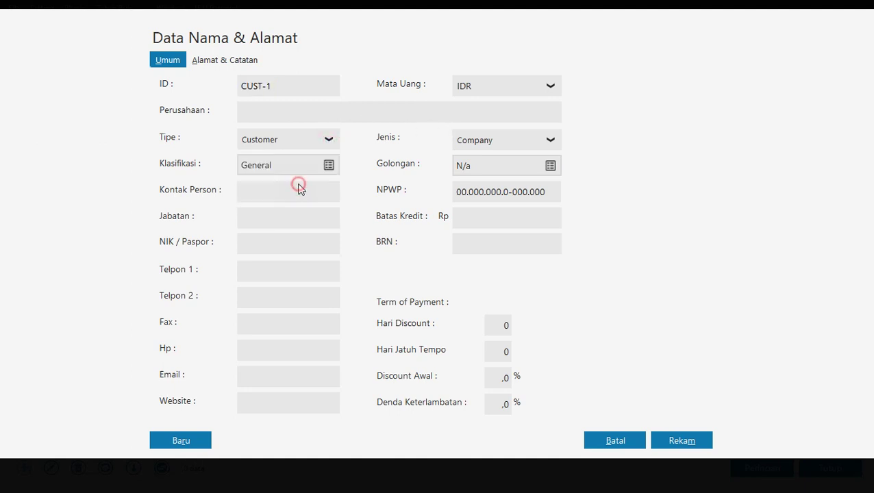
# Give the PT. Sinar Jaya vendor ID SU-001 and its 021 phone number.
pyautogui.click(275, 88)
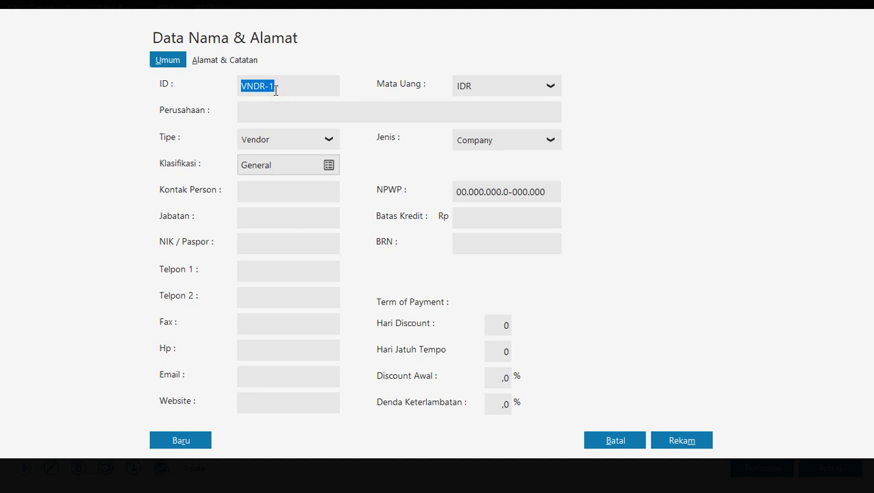
pyautogui.write('SU')
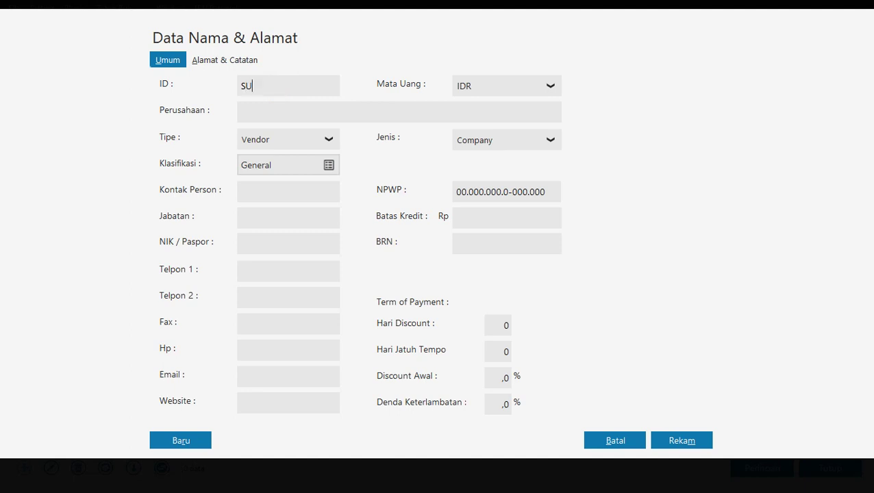
pyautogui.write('-001')
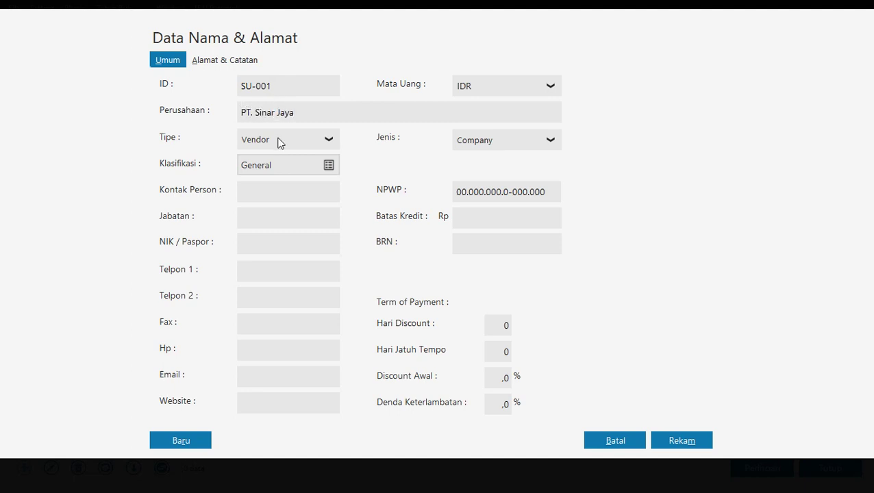
pyautogui.click(249, 274)
# Enter address Jl. Air Kangen with its city, then save past the tax-number warning.
pyautogui.click(220, 59)
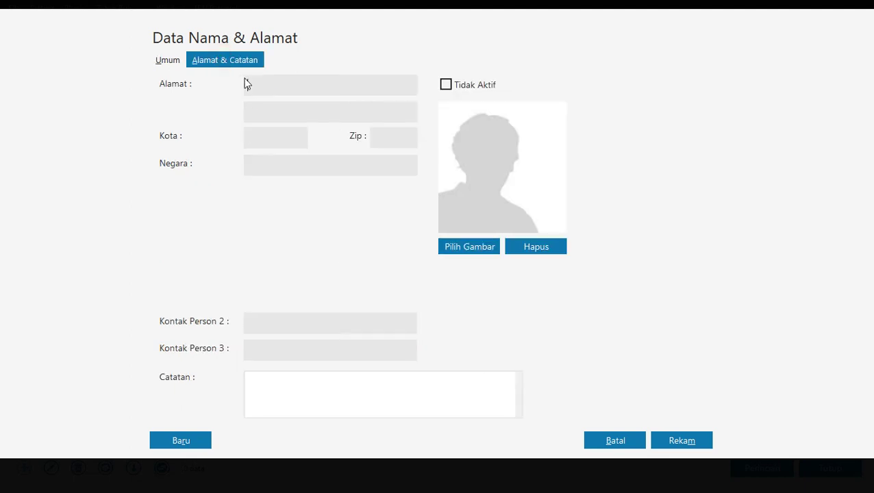
pyautogui.click(261, 84)
pyautogui.press('Tab')
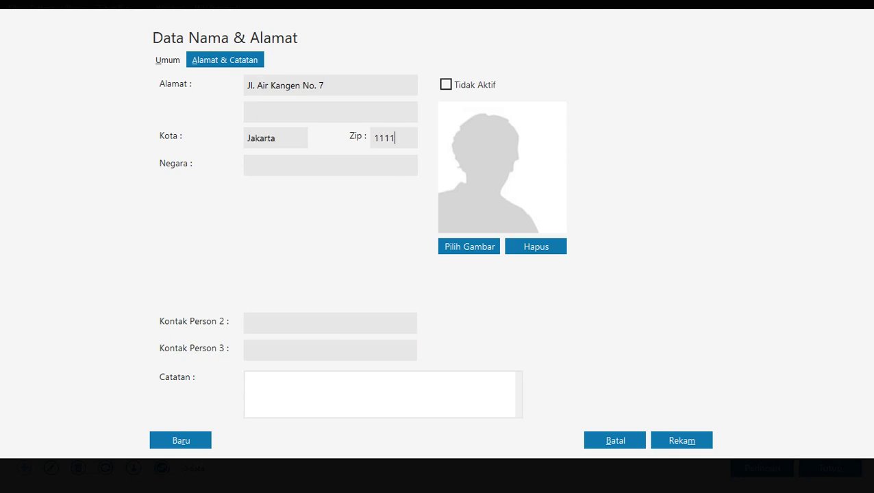
pyautogui.click(680, 441)
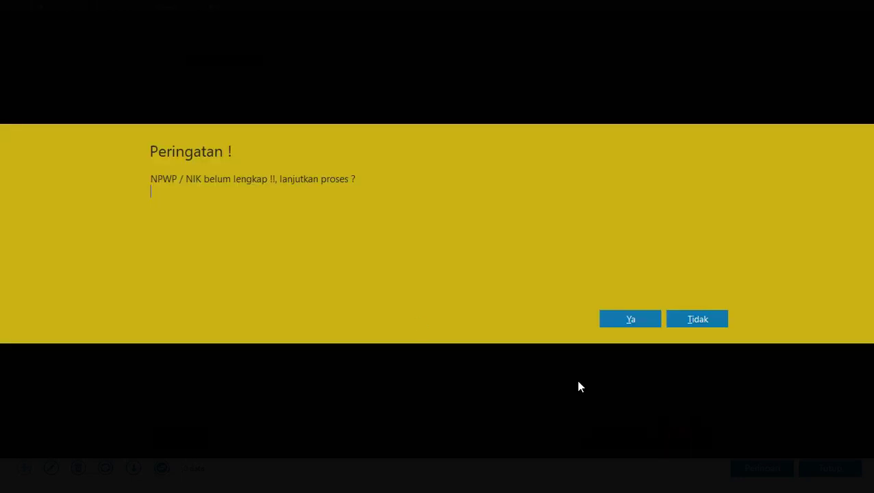
pyautogui.click(646, 319)
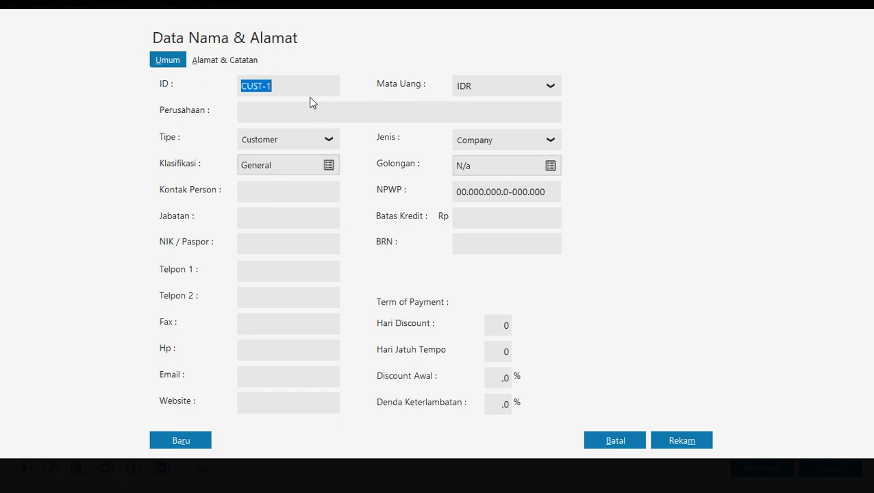
# Create a Vendor contact SU-002, CV. Riung Ramai, with its phone and address details.
pyautogui.click(286, 138)
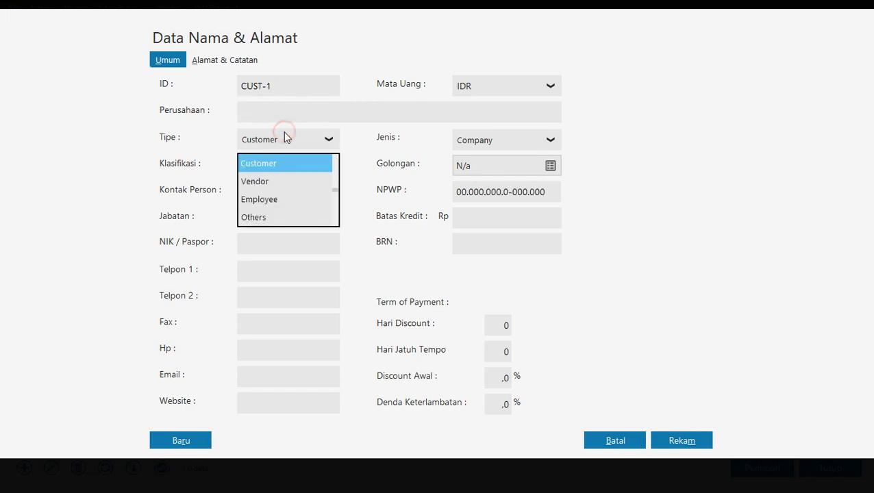
pyautogui.click(274, 181)
pyautogui.doubleClick(278, 86)
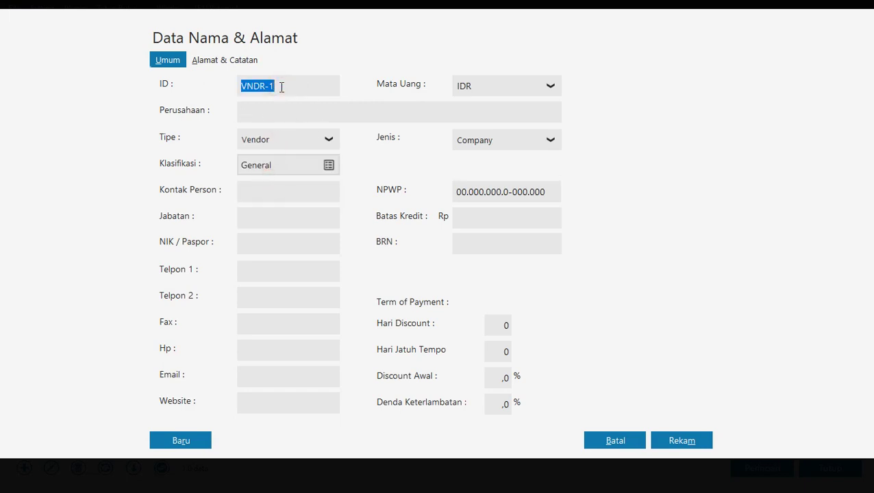
pyautogui.write('SU-002')
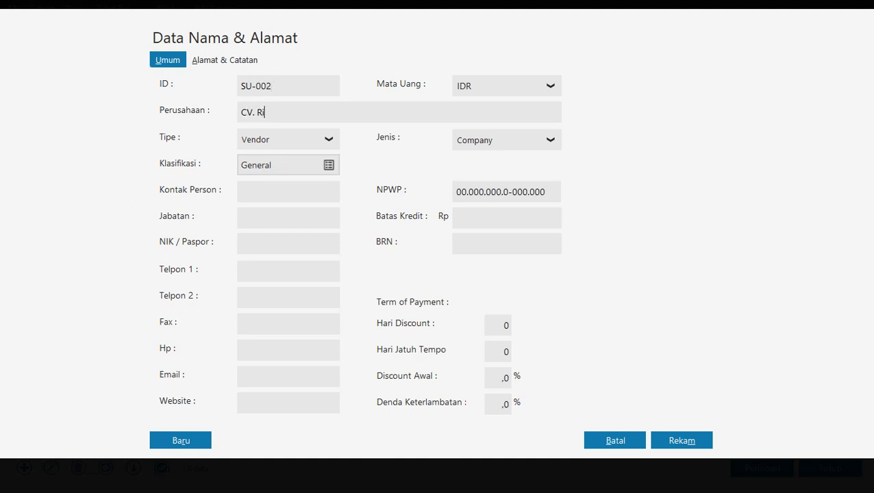
pyautogui.write('CV. Riung Ramai')
pyautogui.click(256, 267)
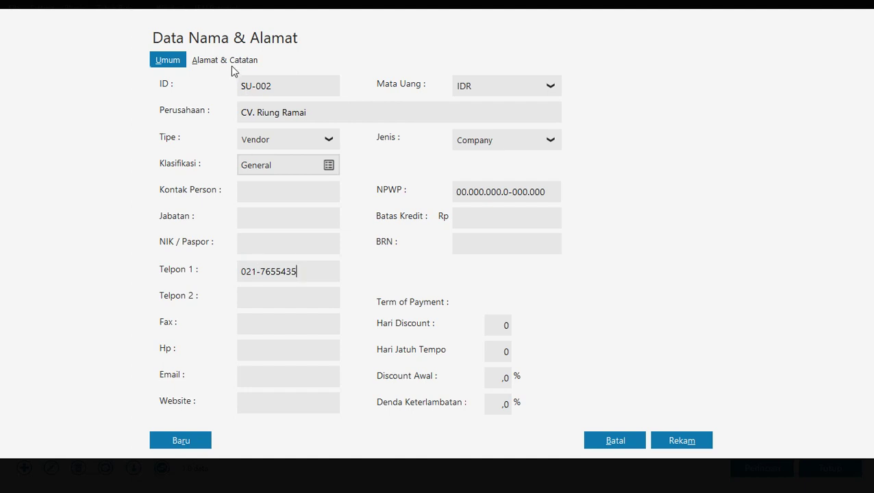
pyautogui.click(230, 63)
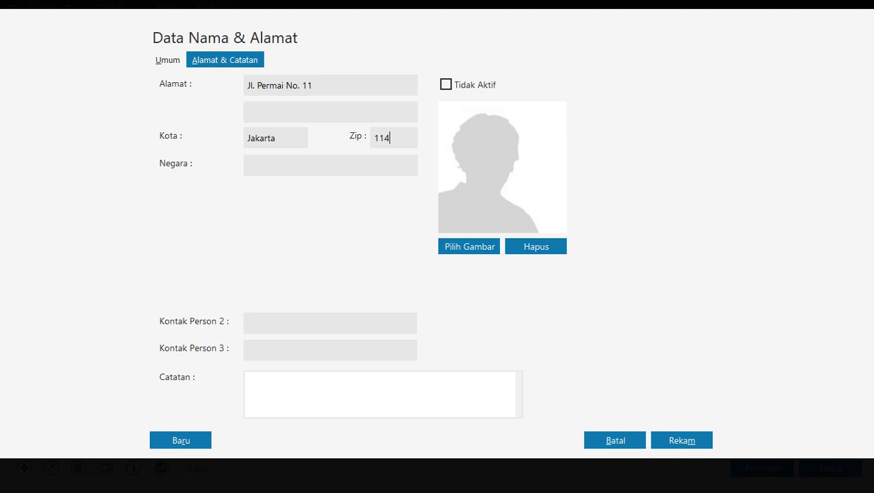
# Save the CV. Riung Ramai vendor, set the list filter to Semua, and return to the guide.
pyautogui.click(704, 443)
pyautogui.click(632, 319)
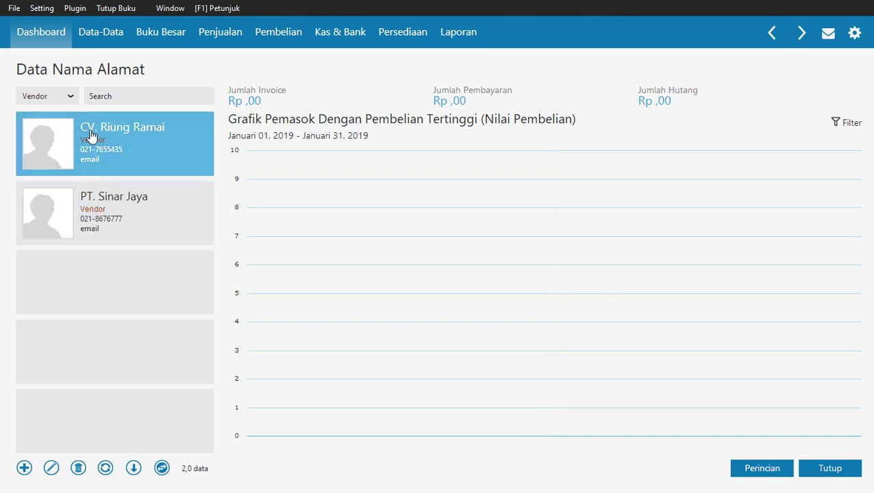
pyautogui.click(71, 95)
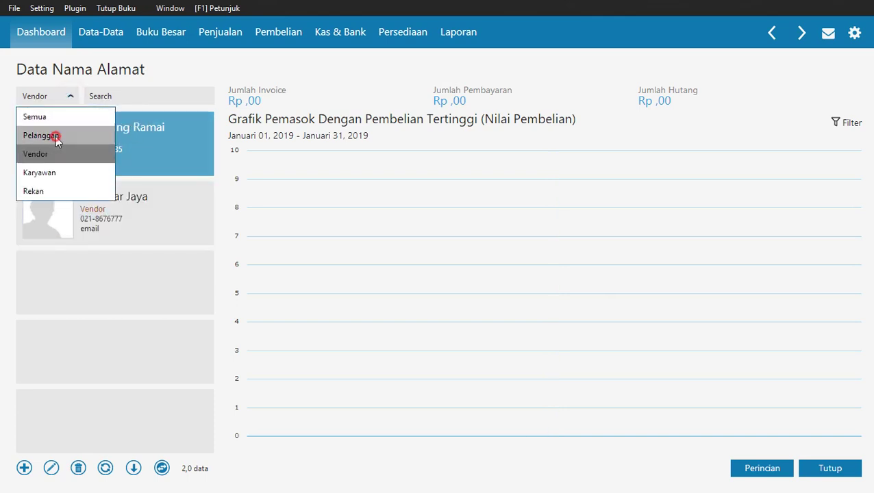
pyautogui.click(54, 136)
pyautogui.click(71, 96)
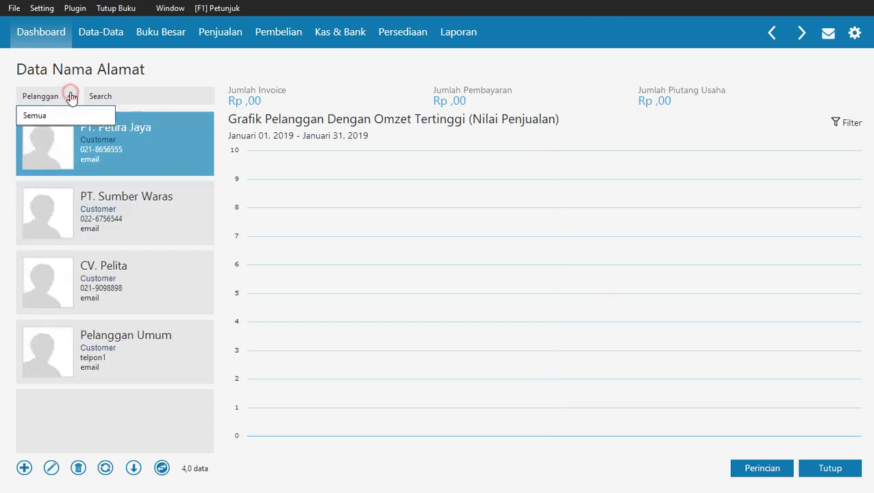
pyautogui.click(65, 115)
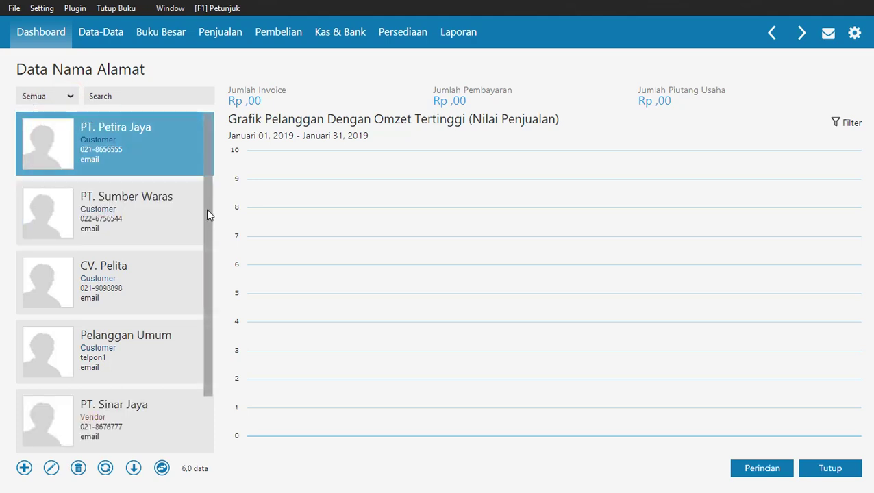
pyautogui.moveTo(206, 208)
pyautogui.mouseDown()
pyautogui.moveTo(202, 289)
pyautogui.moveTo(206, 205)
pyautogui.mouseUp()
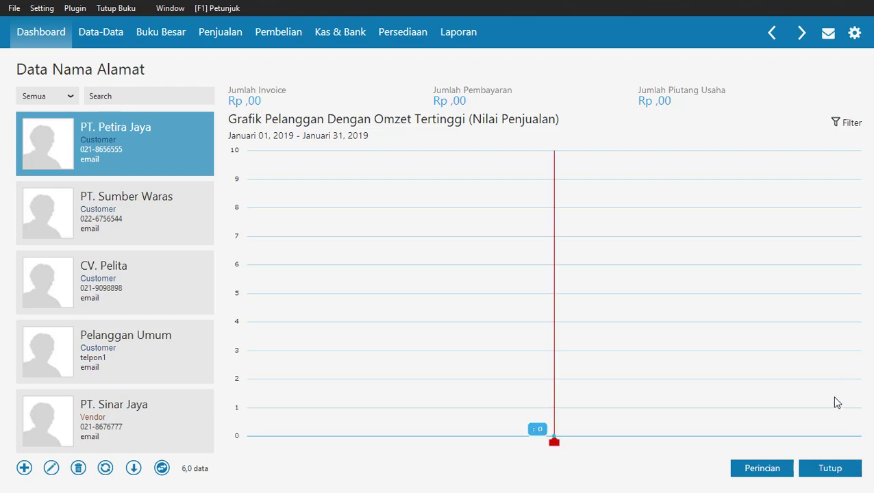
pyautogui.hotkey('alt', 'Tab')
# Scroll the tutorial PDF down to page 51, step f, past the employee and Others examples.
pyautogui.scroll(-6, 728, 226)
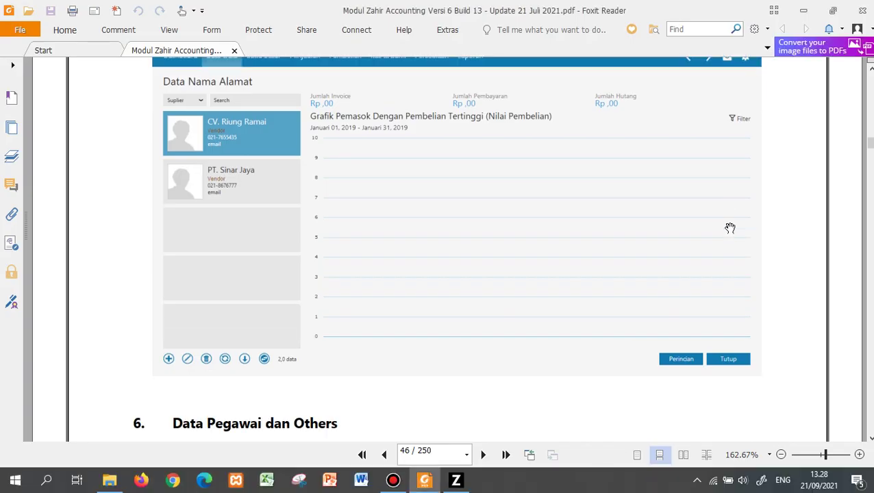
pyautogui.scroll(-3, 730, 227)
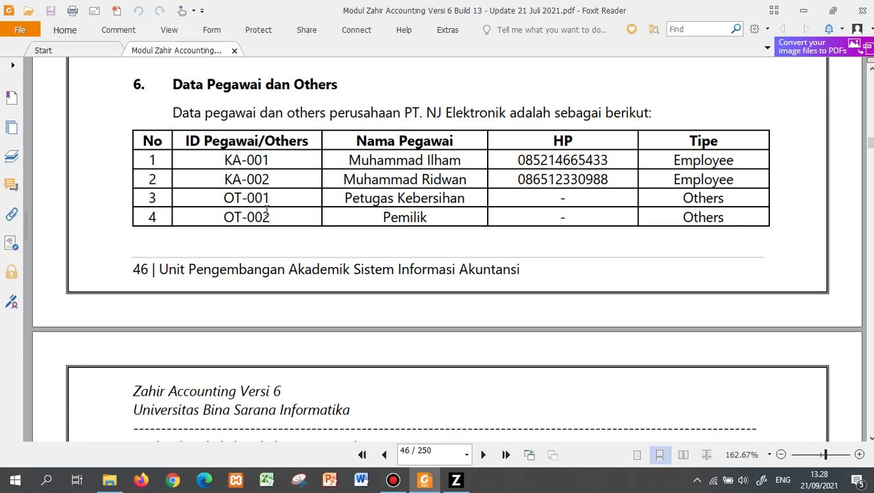
pyautogui.scroll(-8, 289, 283)
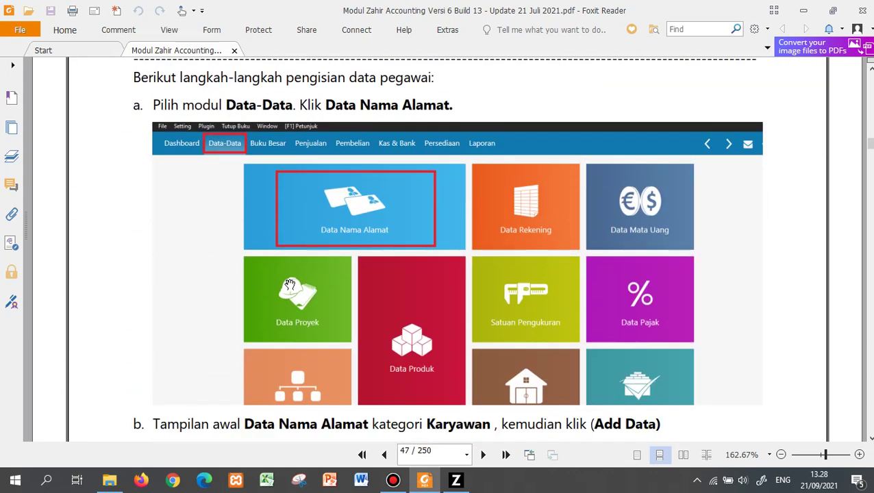
pyautogui.scroll(-10, 289, 283)
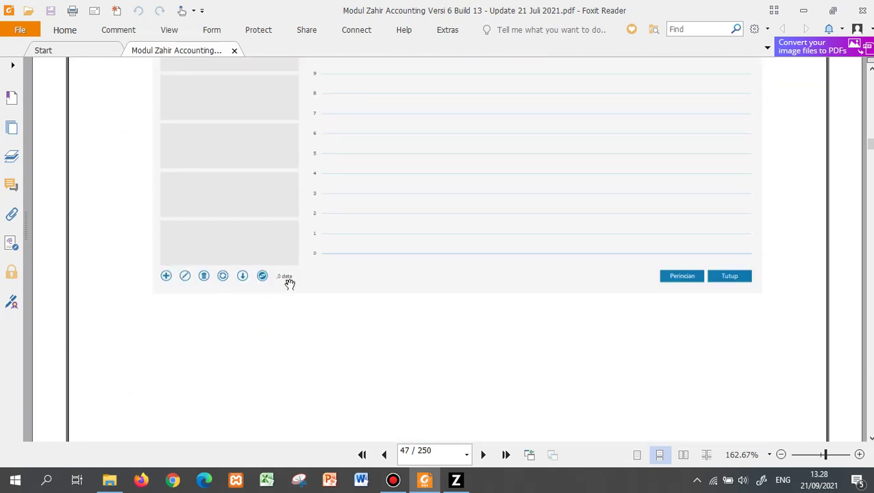
pyautogui.scroll(-10, 289, 283)
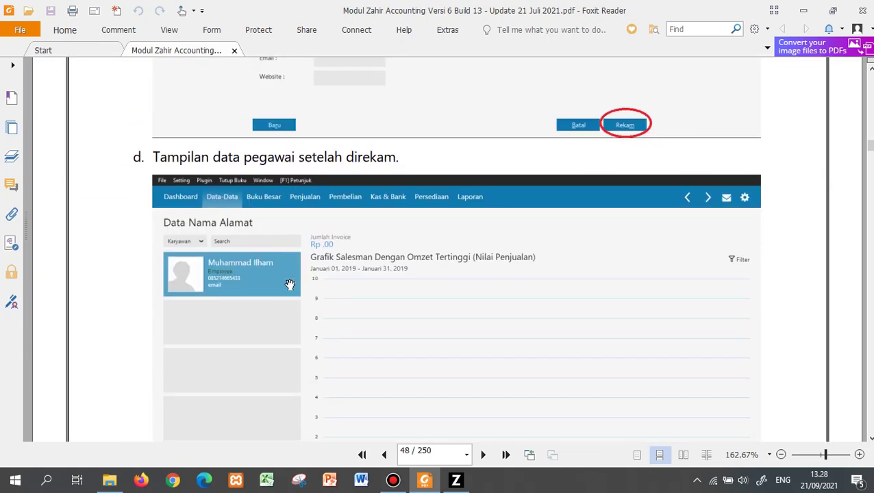
pyautogui.scroll(-12, 290, 284)
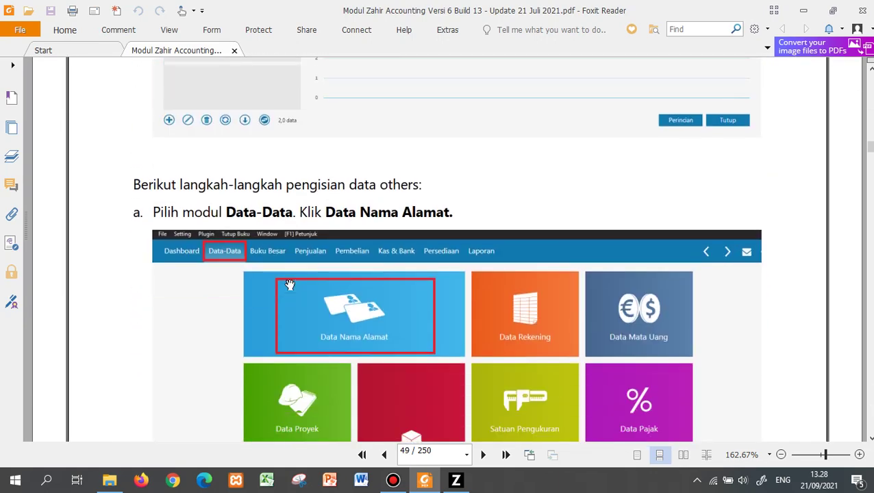
pyautogui.scroll(-10, 290, 284)
pyautogui.scroll(-20, 290, 285)
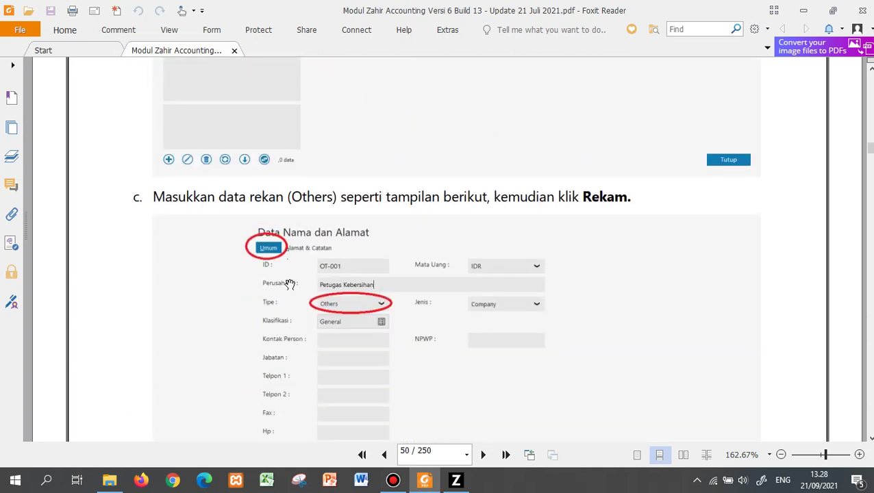
pyautogui.scroll(-15, 290, 284)
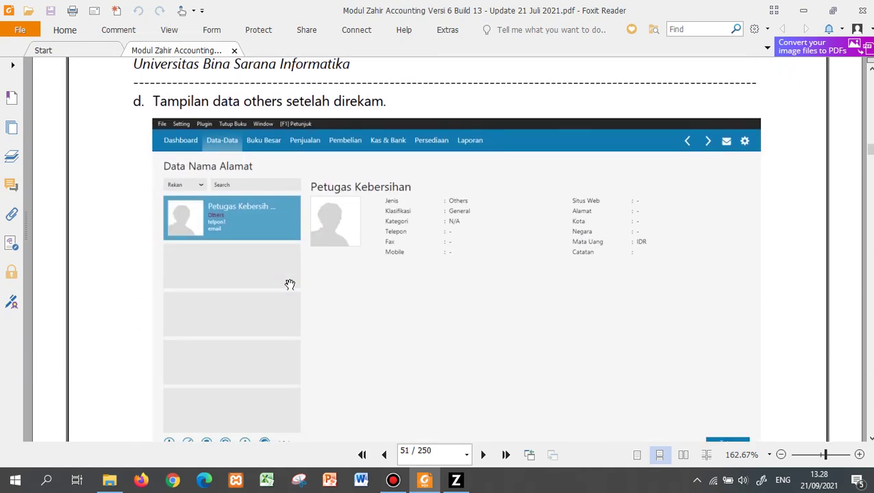
pyautogui.scroll(-15, 290, 285)
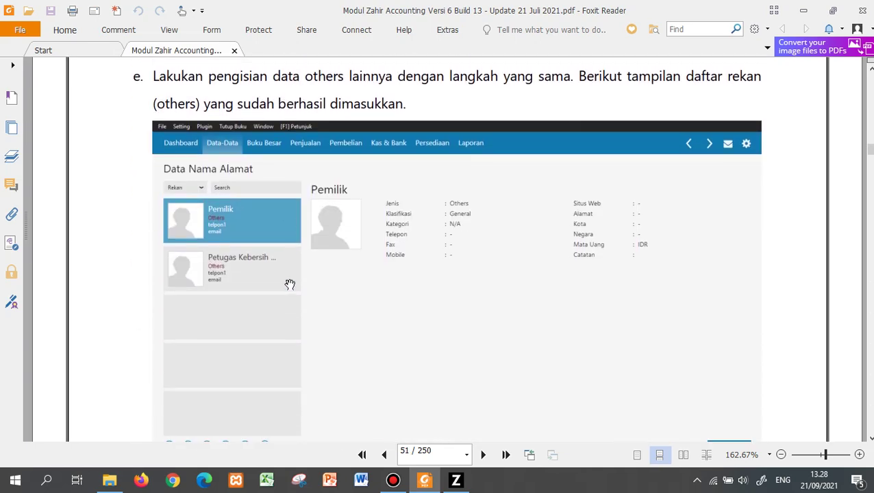
pyautogui.scroll(-4, 289, 284)
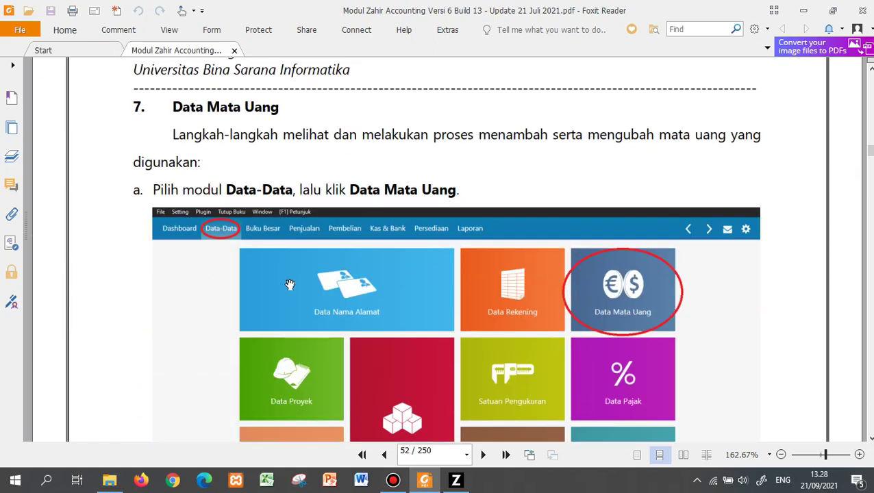
pyautogui.scroll(12, 290, 284)
pyautogui.scroll(1, 290, 284)
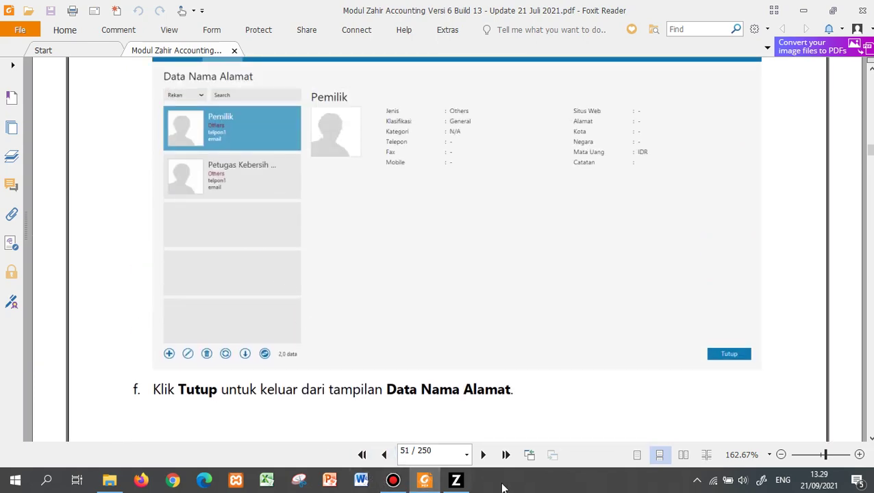
# Back in Zahir, start a new contact record and set its type to Employee.
pyautogui.click(463, 481)
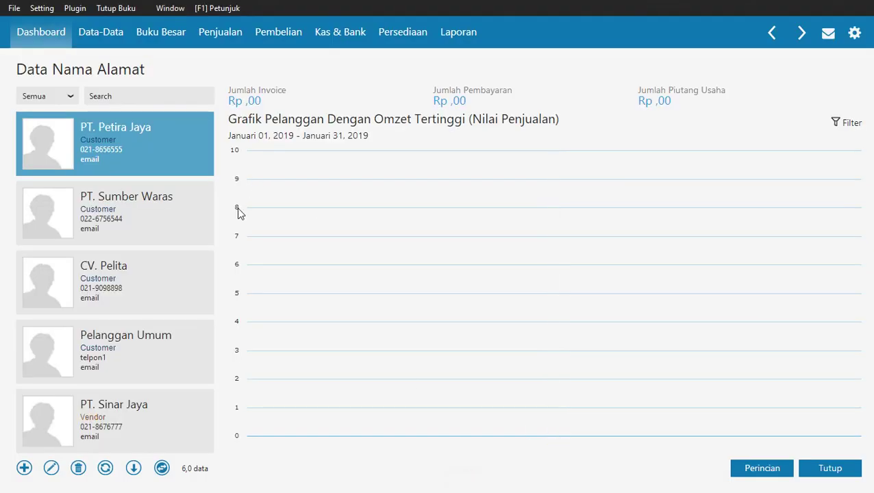
pyautogui.click(23, 468)
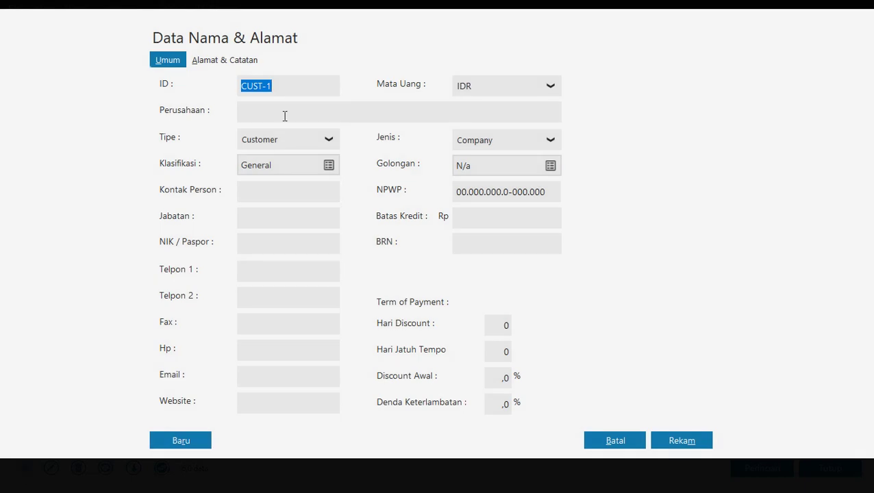
pyautogui.moveTo(364, 4)
pyautogui.click(272, 140)
pyautogui.click(271, 199)
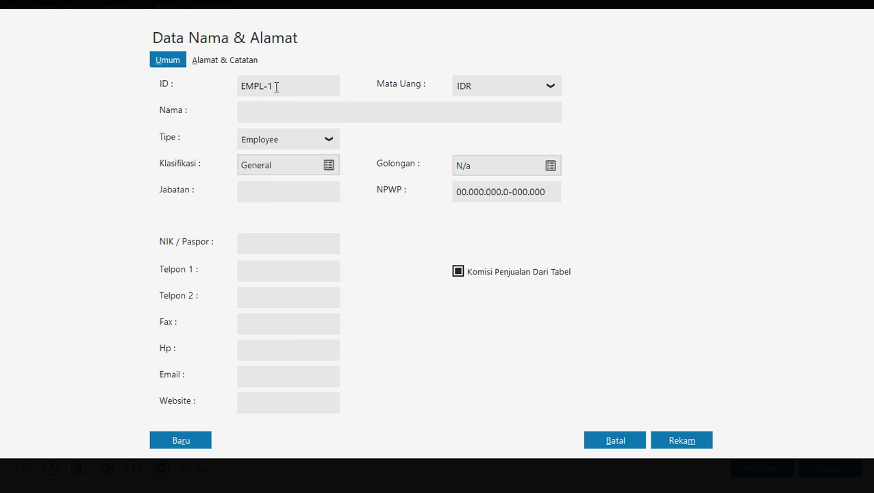
# Give the employee ID KA-001, their name and phone number, and save despite the NPWP/NIK warning.
pyautogui.doubleClick(277, 87)
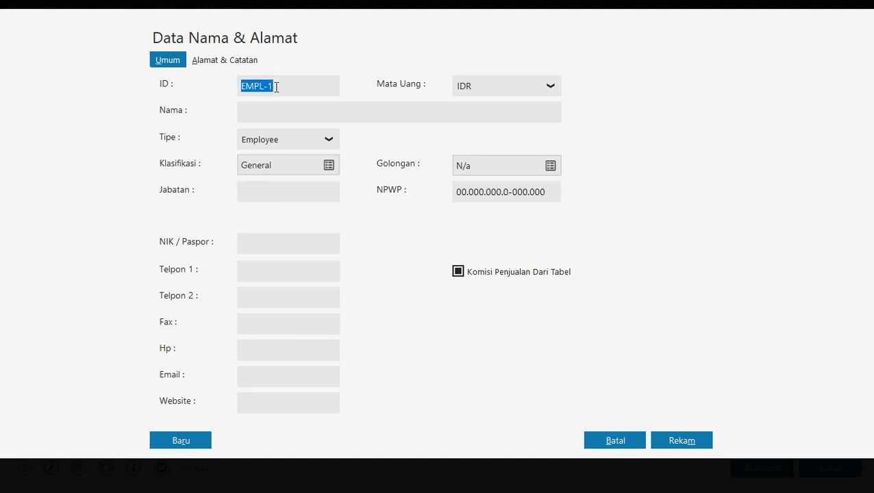
pyautogui.write('KA-00')
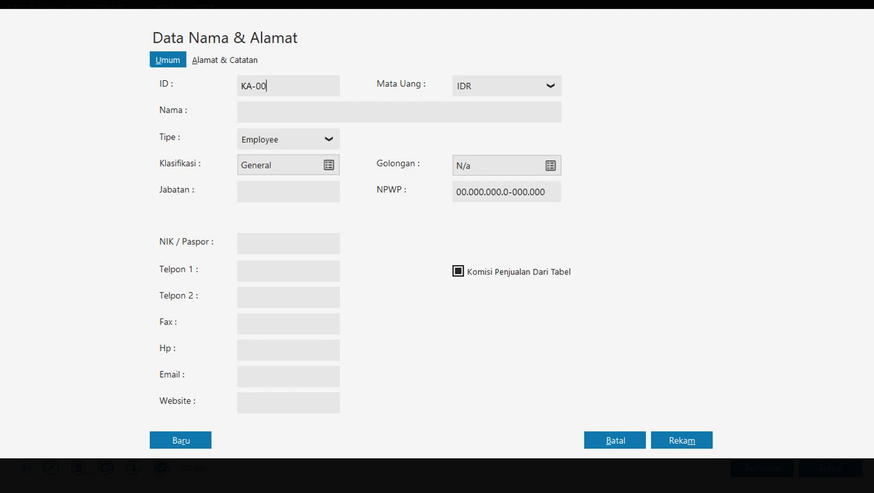
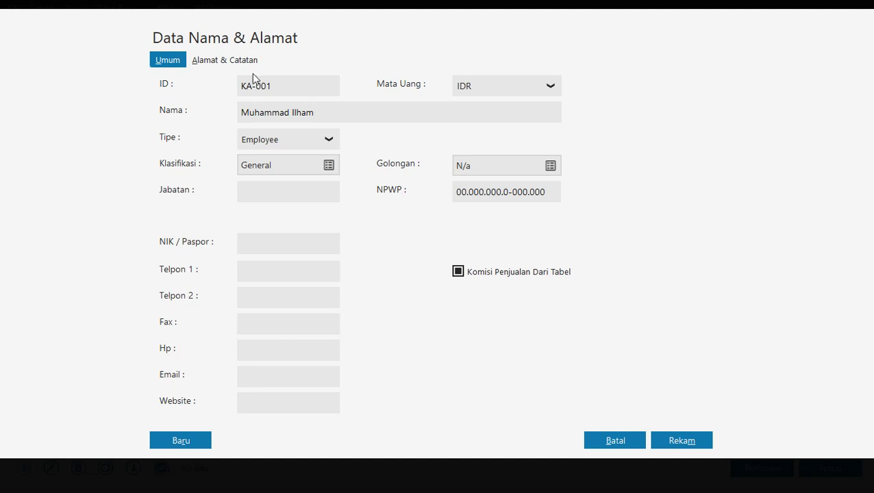
pyautogui.click(267, 271)
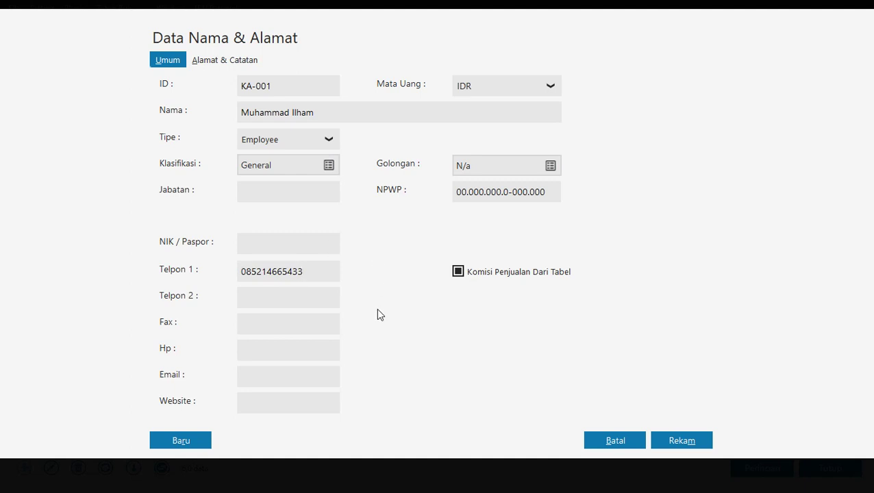
pyautogui.click(685, 444)
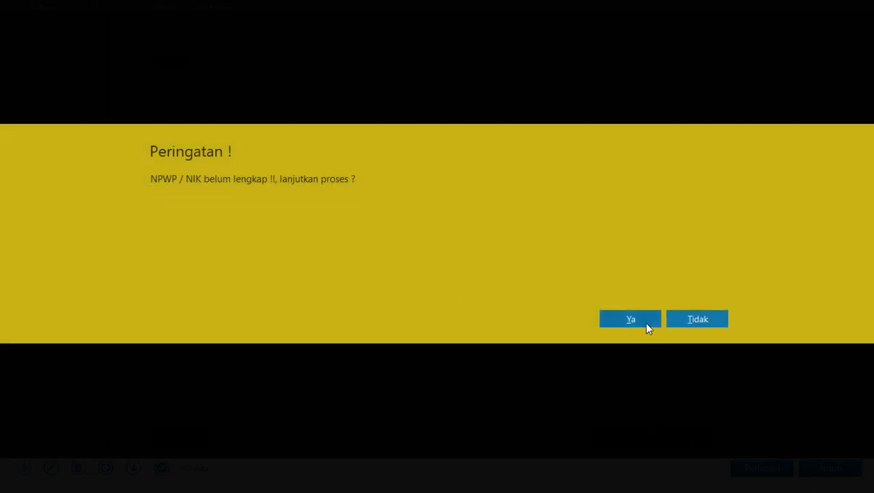
pyautogui.click(630, 320)
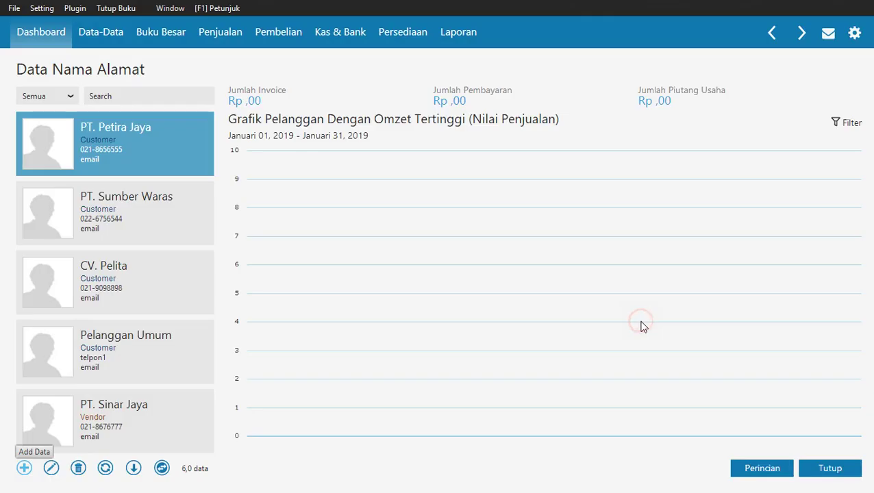
# Add Employee KA-002 with the employee's name and phone number, saving despite the NPWP/NIK warning.
pyautogui.click(25, 467)
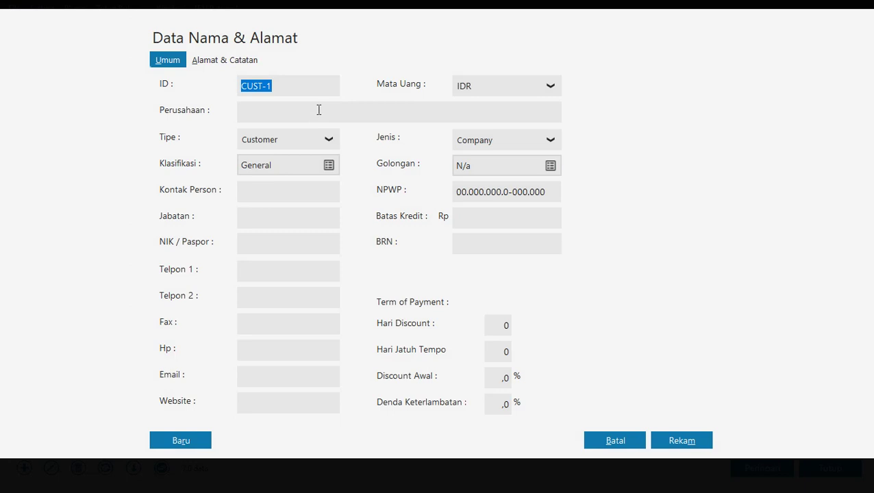
pyautogui.click(319, 138)
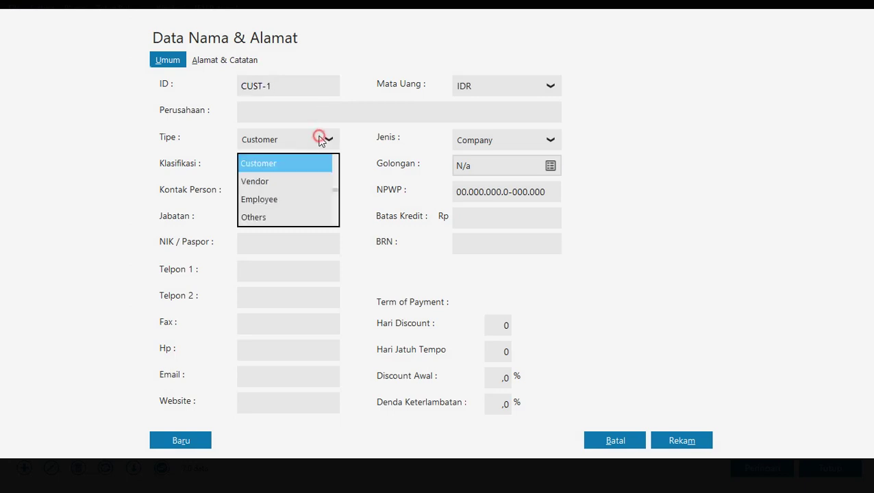
pyautogui.click(304, 199)
pyautogui.click(300, 85)
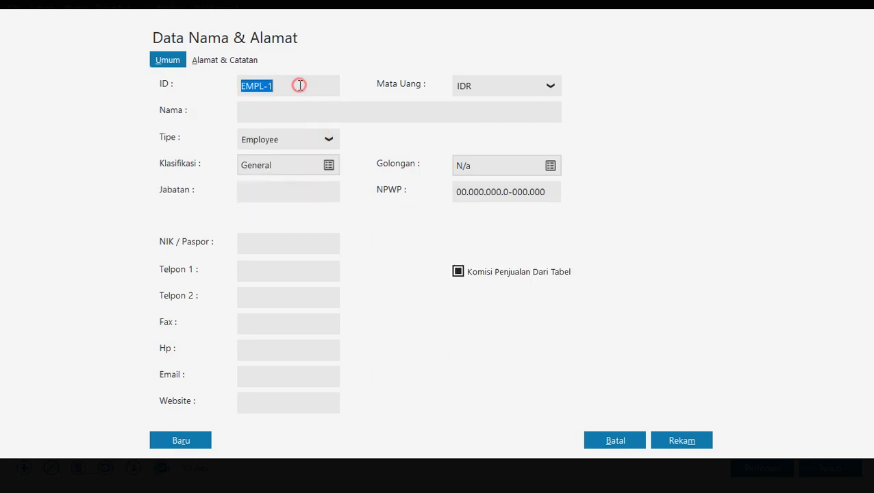
pyautogui.write('KA-002')
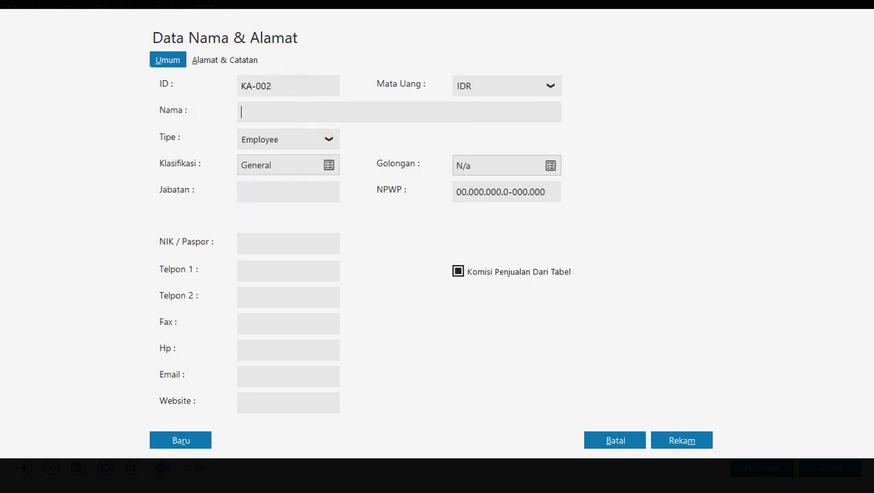
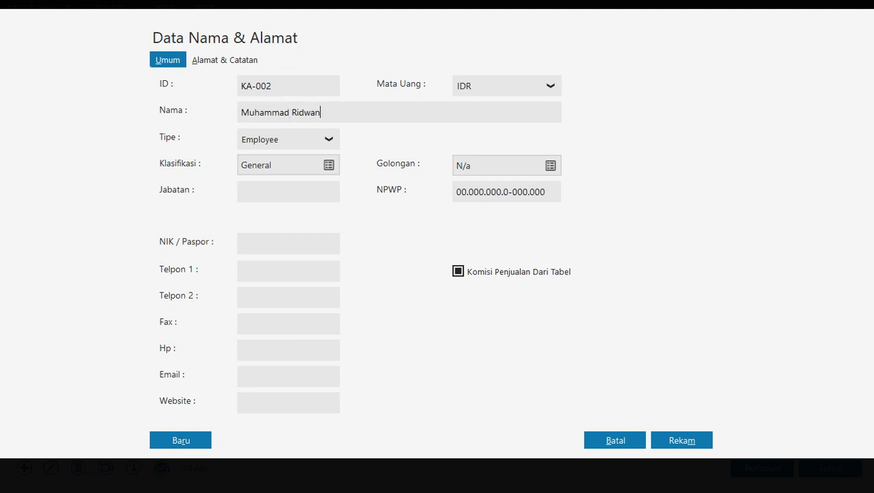
pyautogui.click(276, 275)
pyautogui.click(683, 441)
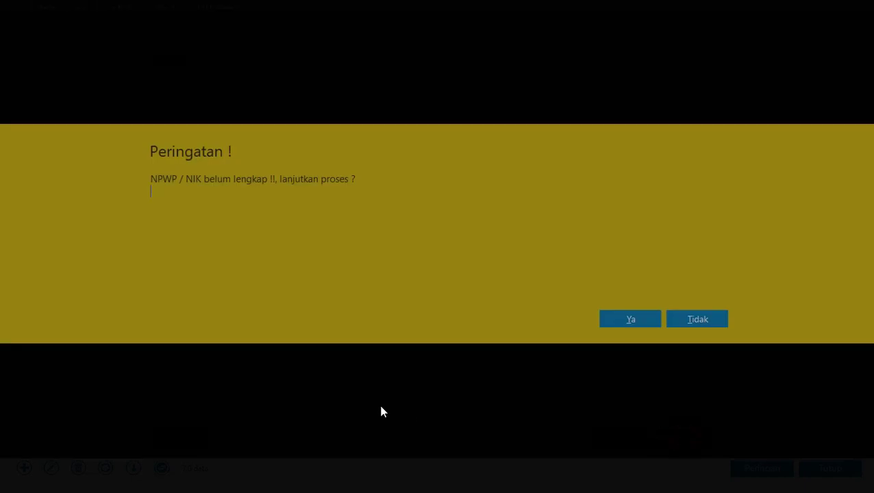
pyautogui.click(606, 320)
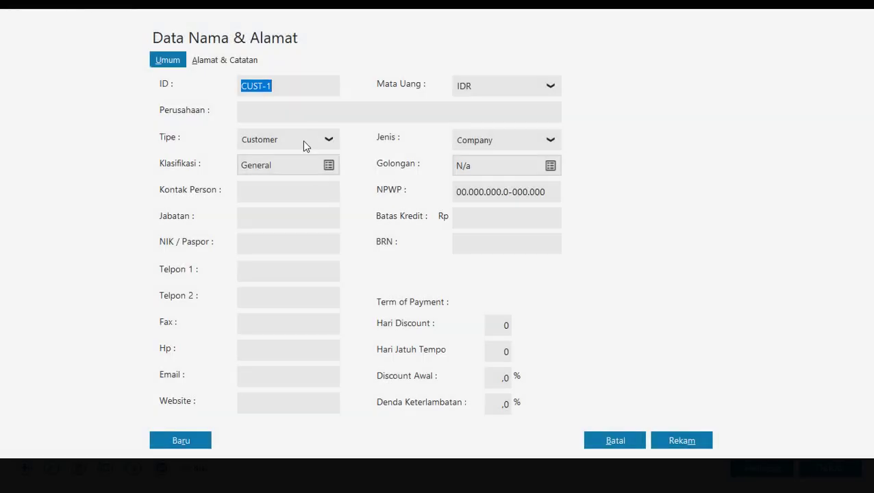
# Save an Others-type contact with ID OT-001 and company name Petugas Kebersihan.
pyautogui.click(303, 140)
pyautogui.click(279, 216)
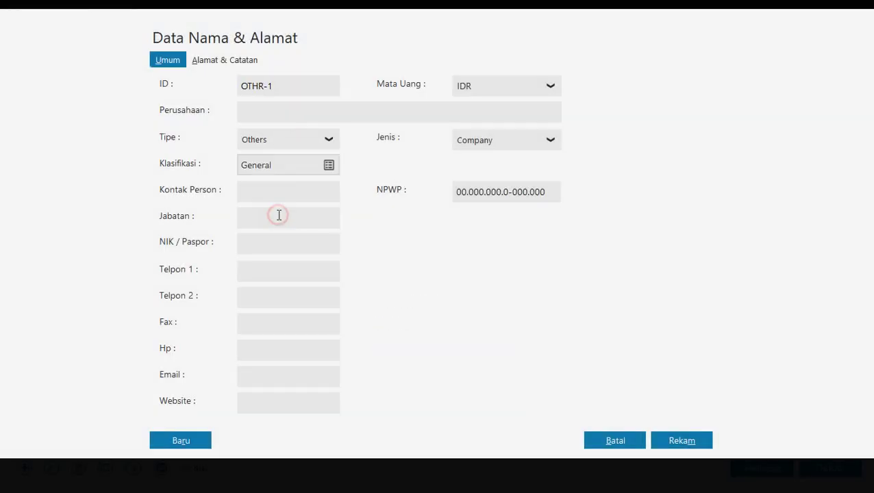
pyautogui.click(286, 83)
pyautogui.write('O')
pyautogui.write('T-001')
pyautogui.write('Petugas Kebersi')
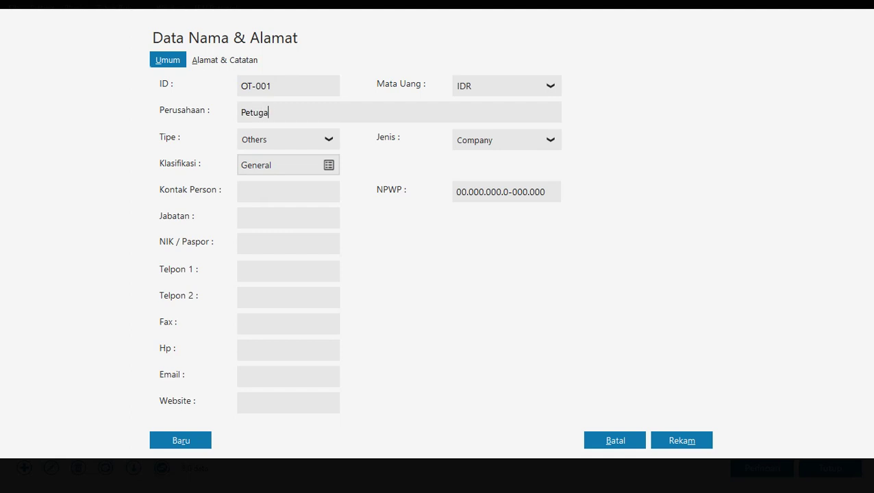
pyautogui.write('han')
pyautogui.click(674, 440)
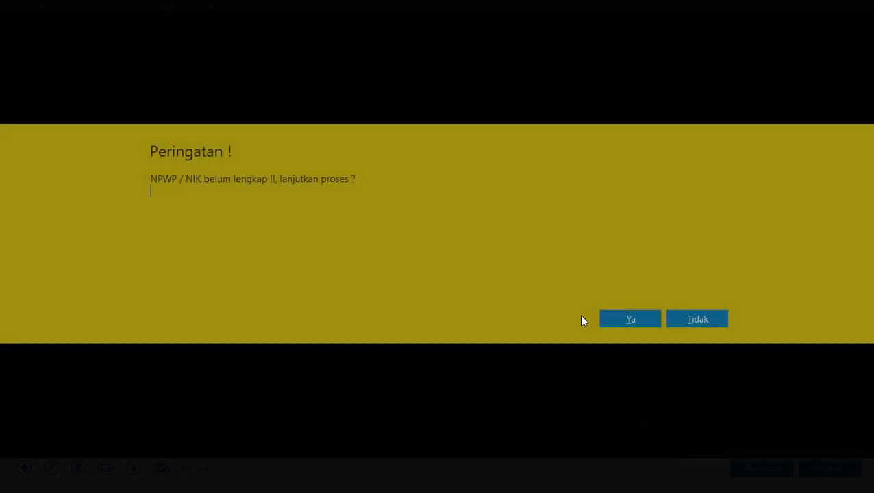
pyautogui.click(630, 319)
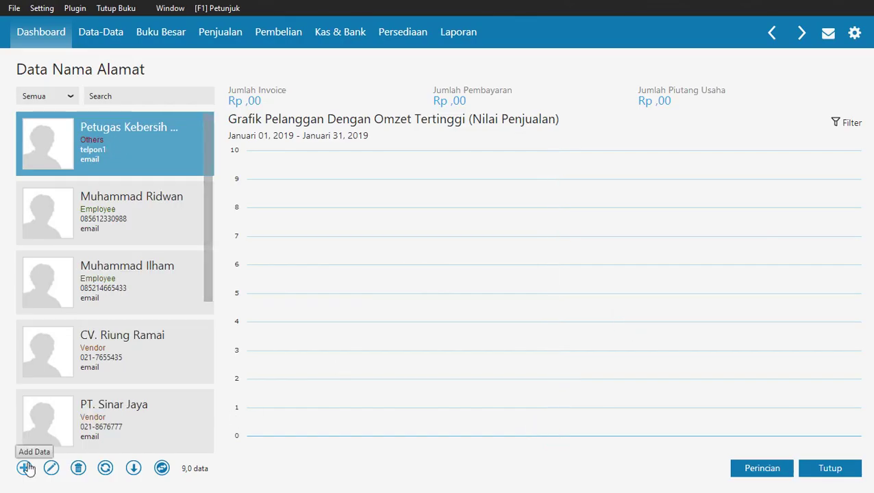
# Add and save an Others contact with ID OT-002 named Pemilik.
pyautogui.click(26, 468)
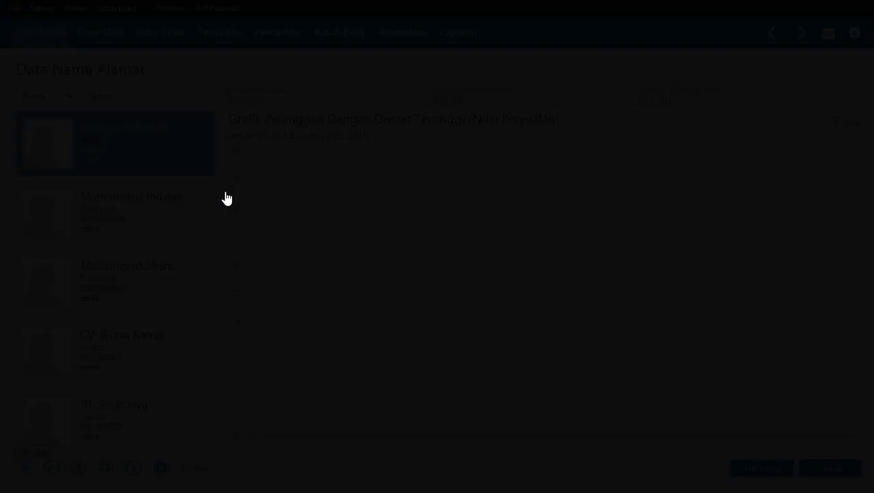
pyautogui.click(305, 138)
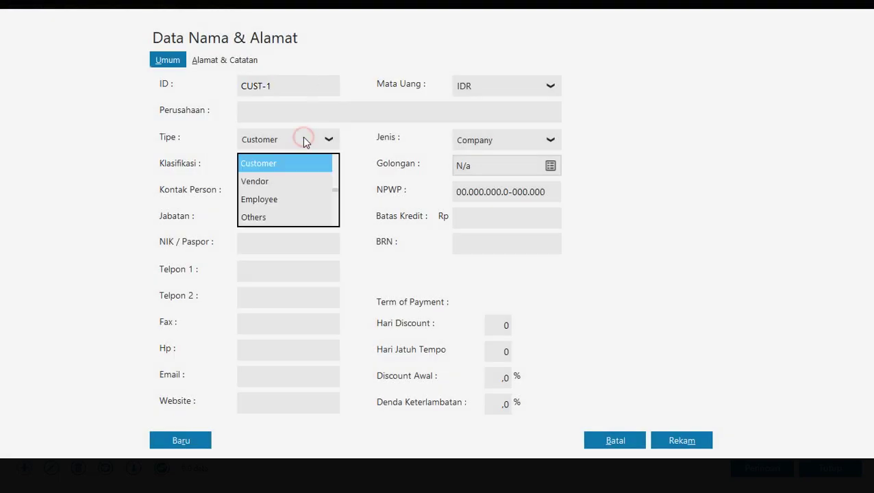
pyautogui.click(275, 218)
pyautogui.click(286, 84)
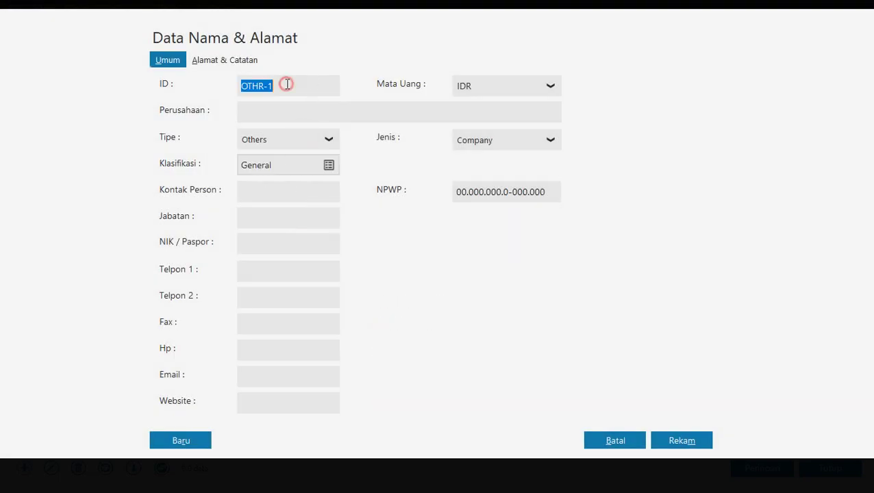
pyautogui.write('OT-002')
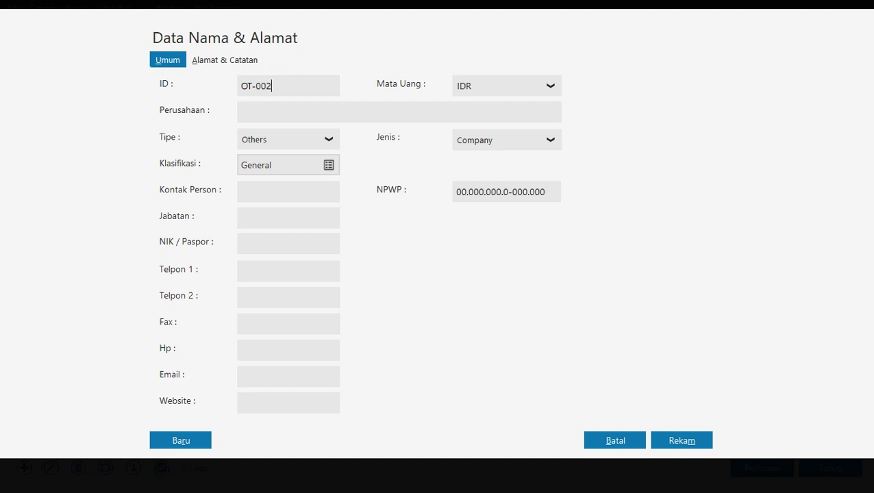
pyautogui.write('Pemilik')
pyautogui.click(676, 439)
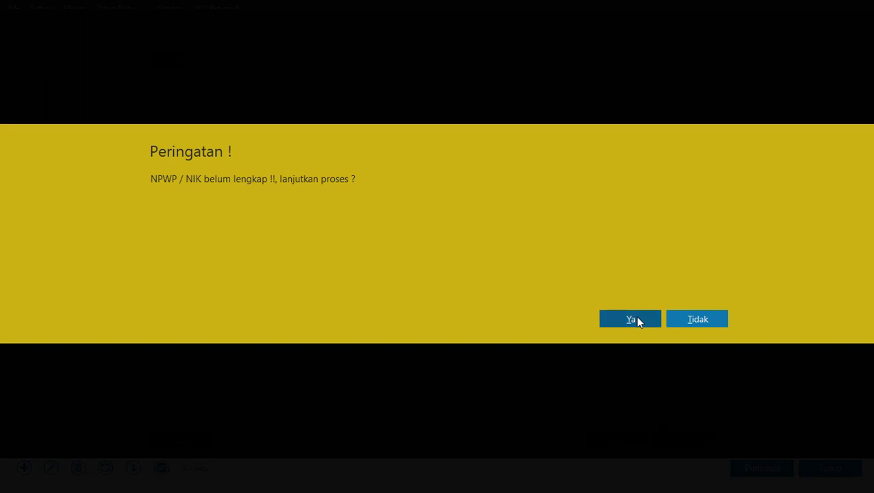
pyautogui.click(630, 319)
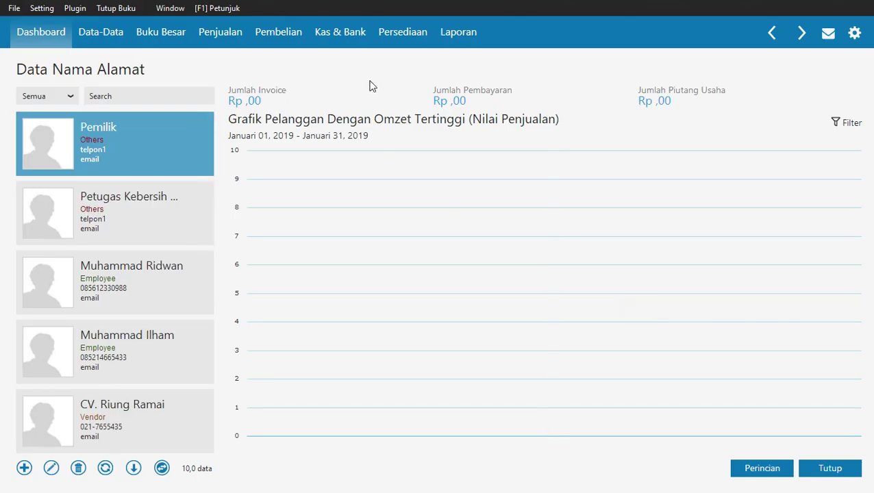
# Close Data Nama Alamat to return to the Data-Data tiles.
pyautogui.scroll(-5, 210, 306)
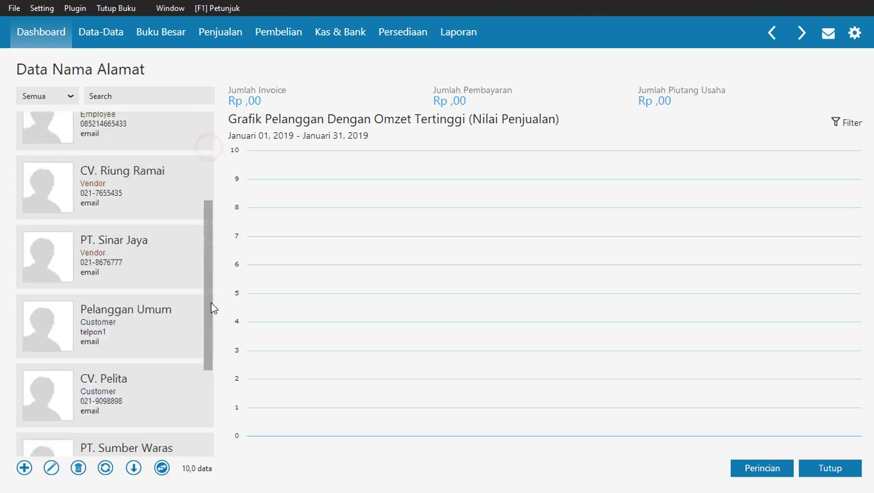
pyautogui.click(809, 469)
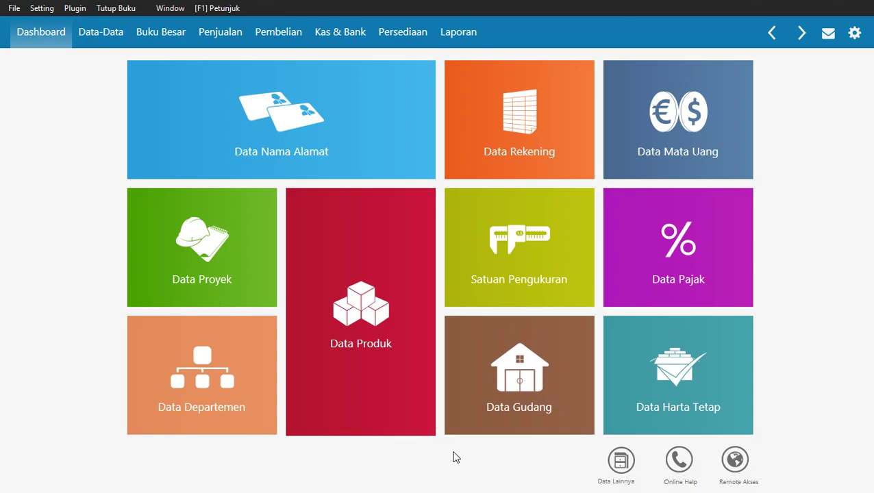
pyautogui.hotkey('alt', 'Tab')
# Read the manual's section 7 Data Mata Uang steps on page 52, then return to Zahir.
pyautogui.scroll(-15, 459, 238)
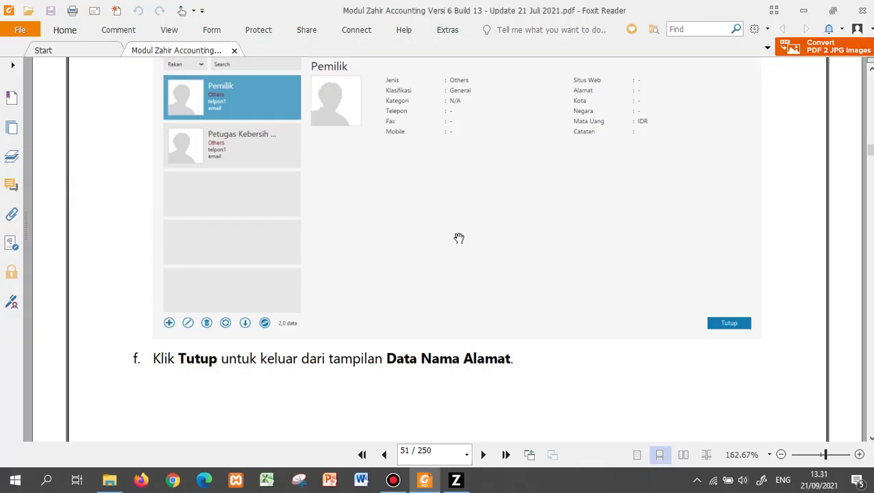
pyautogui.scroll(-10, 458, 238)
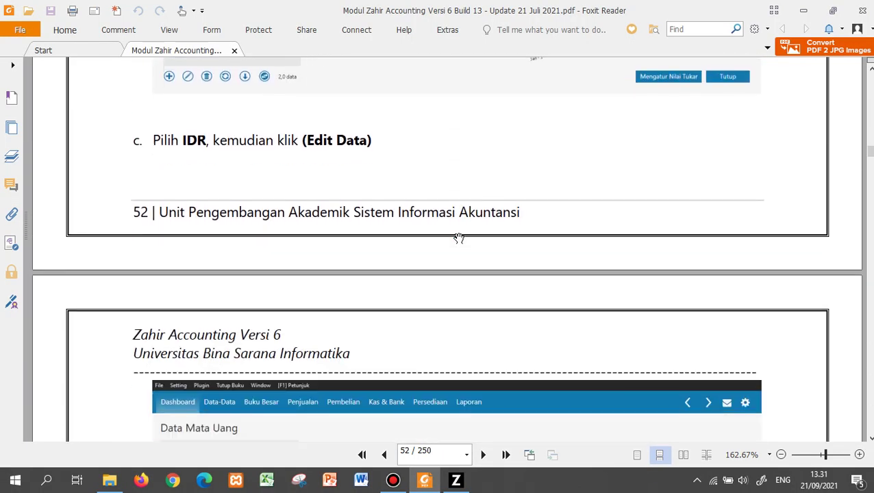
pyautogui.scroll(-3, 458, 238)
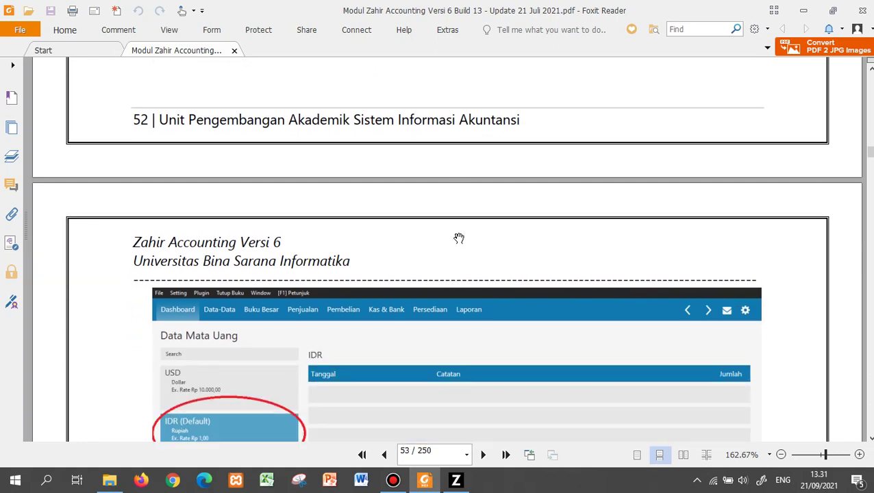
pyautogui.scroll(2, 458, 237)
pyautogui.scroll(15, 459, 238)
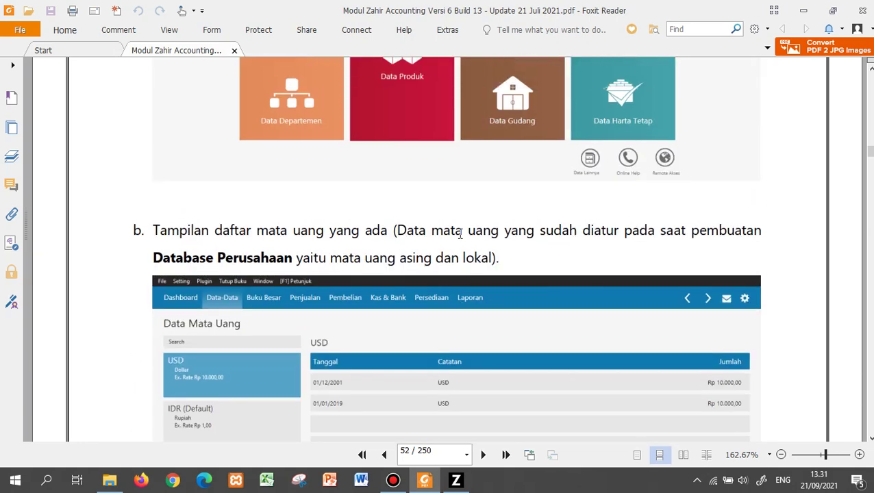
pyautogui.scroll(10, 458, 238)
pyautogui.scroll(-1, 458, 238)
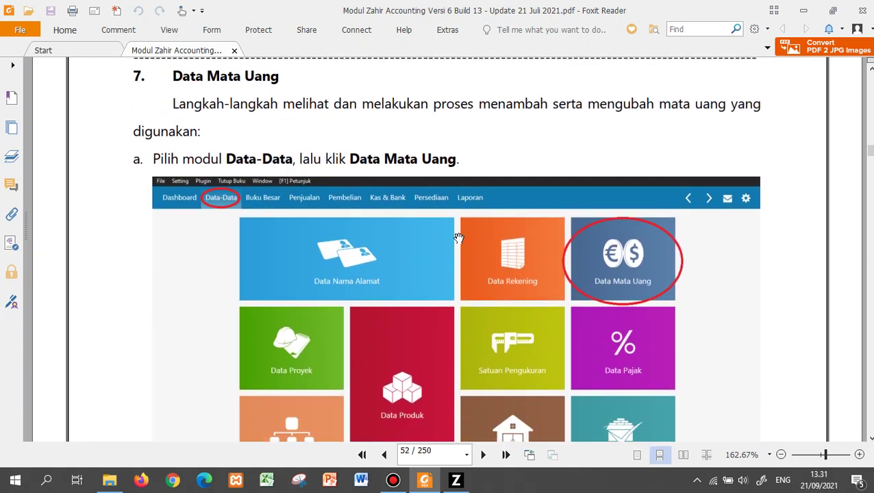
pyautogui.scroll(-1, 458, 237)
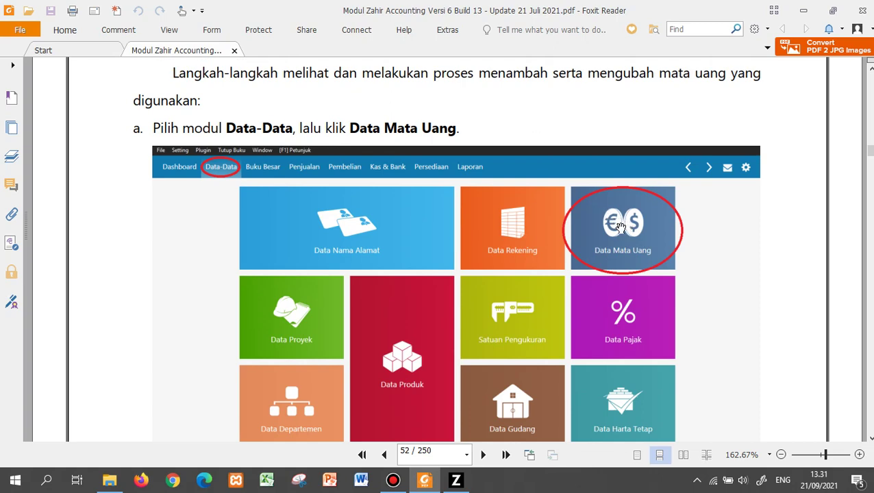
pyautogui.scroll(-15, 621, 227)
pyautogui.scroll(1, 620, 227)
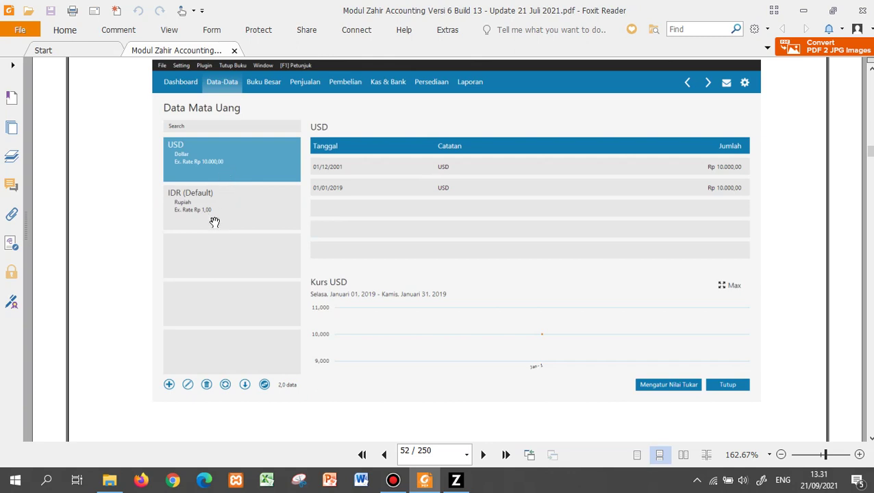
pyautogui.scroll(1, 228, 209)
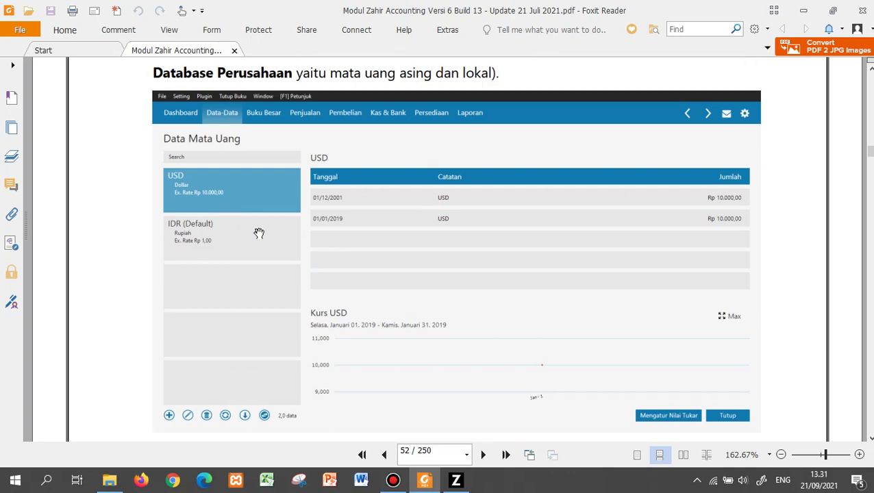
pyautogui.click(455, 480)
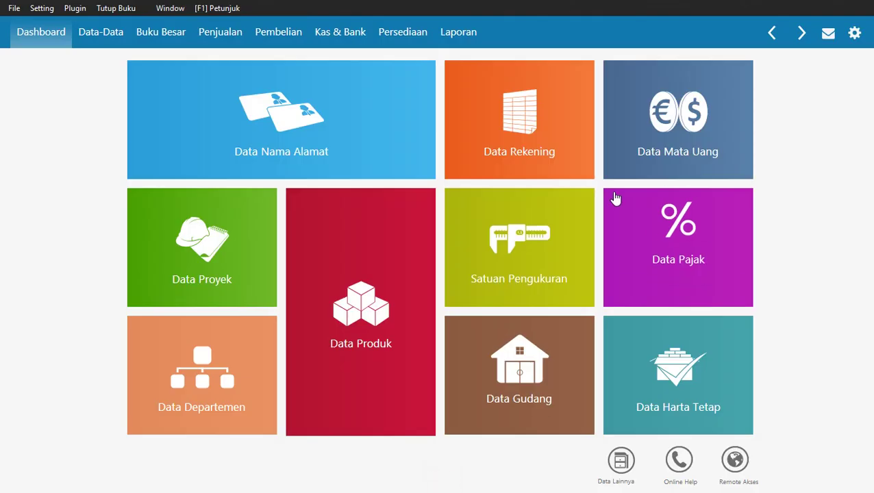
# Open the Data Mata Uang currency list and select the IDR (Default) record, checking the manual.
pyautogui.moveTo(634, 73)
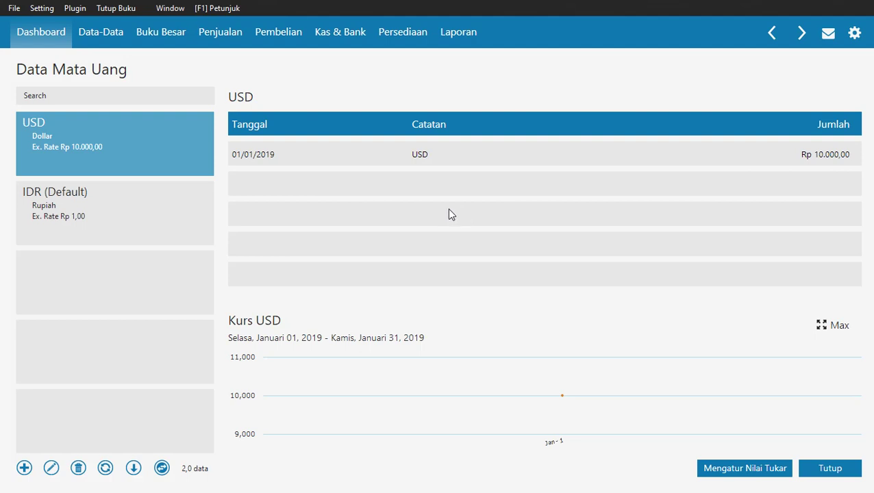
pyautogui.click(84, 213)
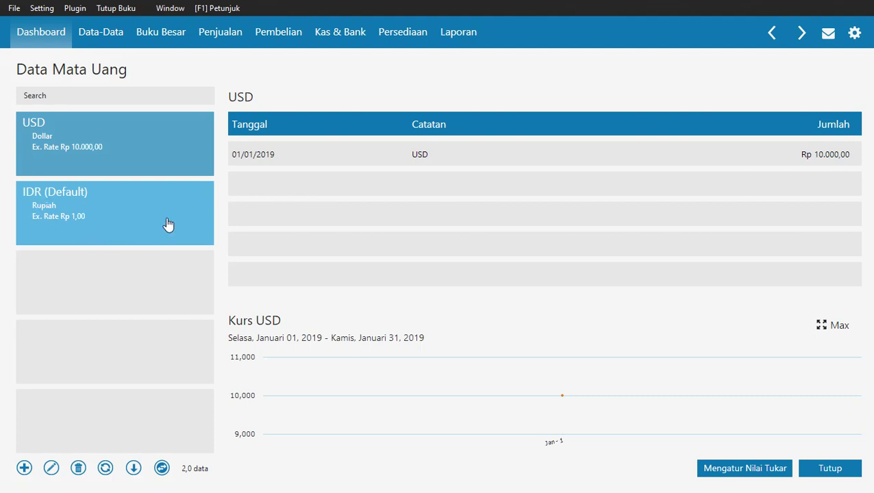
pyautogui.hotkey('alt', 'Tab')
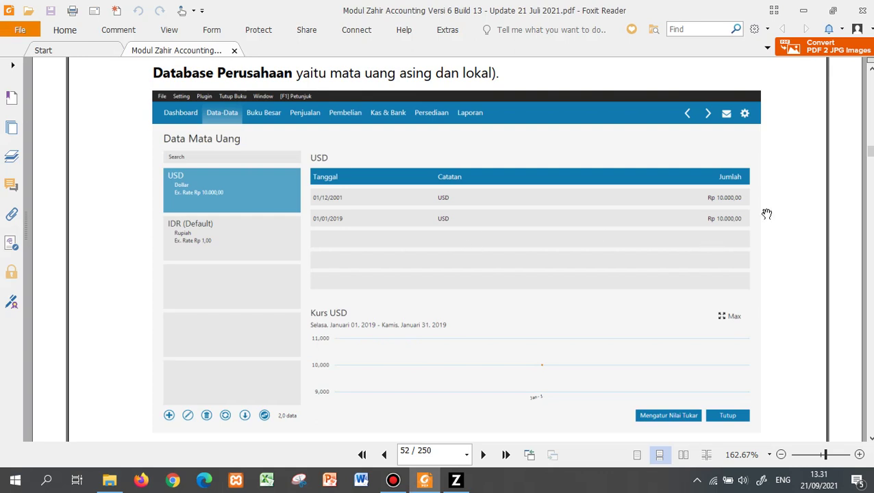
pyautogui.hotkey('alt', 'Tab')
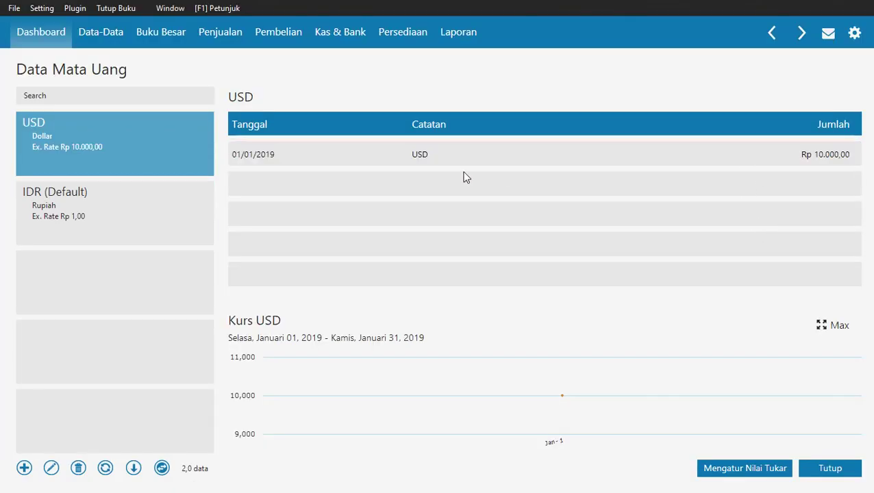
# Review the IDR and USD currency records, then close the Data Mata Uang list.
pyautogui.click(143, 211)
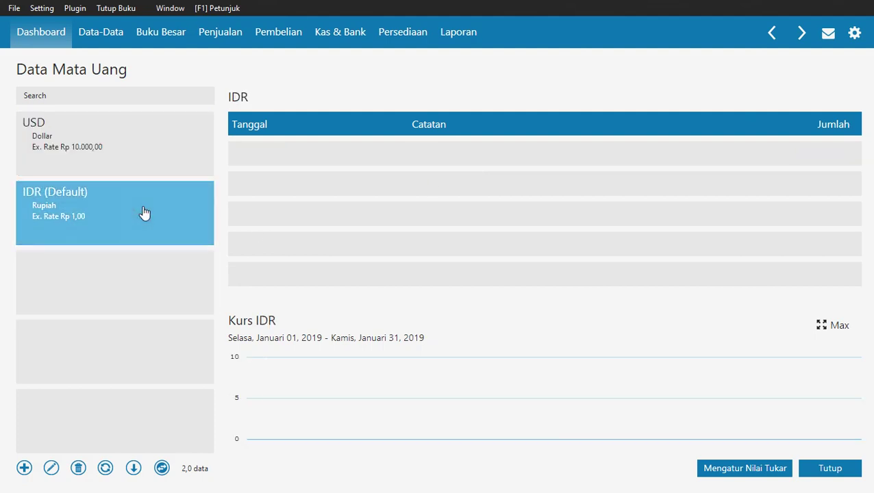
pyautogui.click(152, 167)
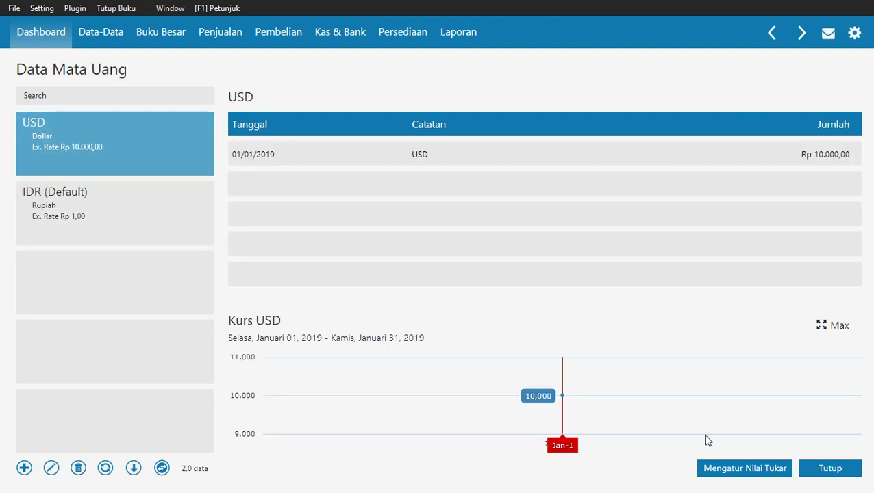
pyautogui.click(827, 470)
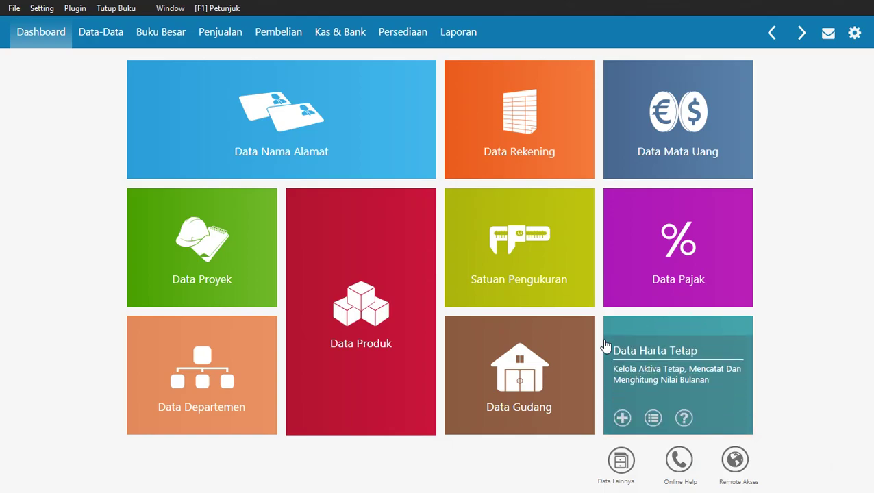
pyautogui.hotkey('alt', 'Tab')
# Read the manual's steps c–e on pages 52–54 about editing IDR and its Akun Penting accounts.
pyautogui.scroll(-5, 604, 344)
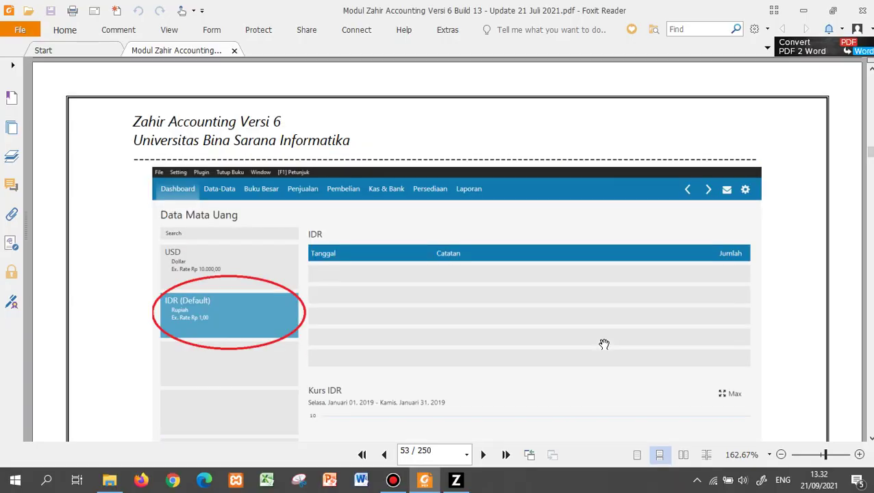
pyautogui.scroll(10, 604, 344)
pyautogui.scroll(-10, 604, 344)
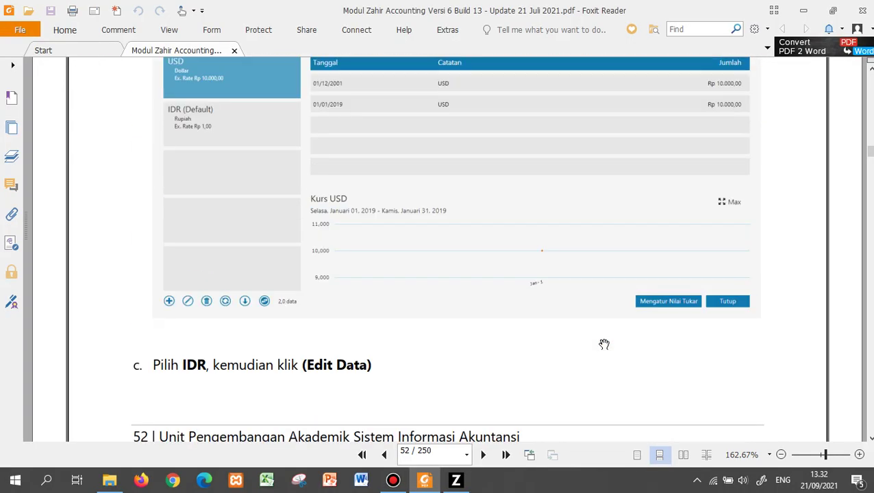
pyautogui.scroll(-5, 604, 344)
pyautogui.scroll(-1, 604, 344)
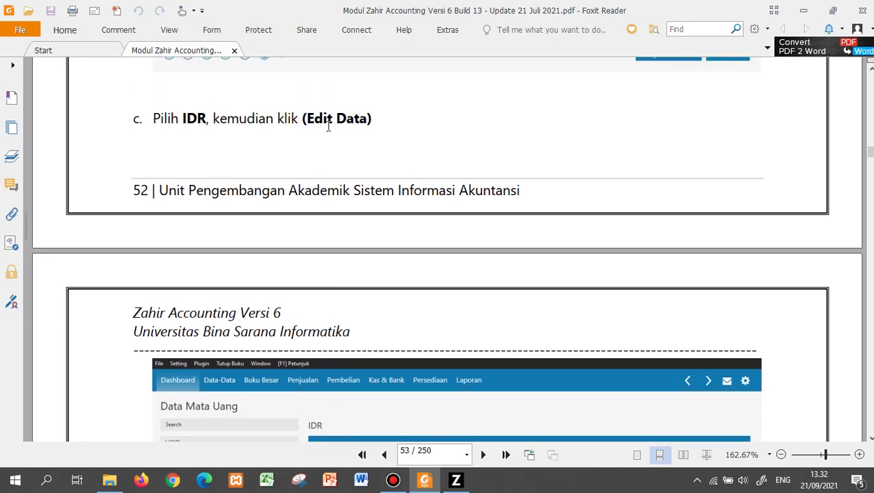
pyautogui.scroll(-5, 327, 129)
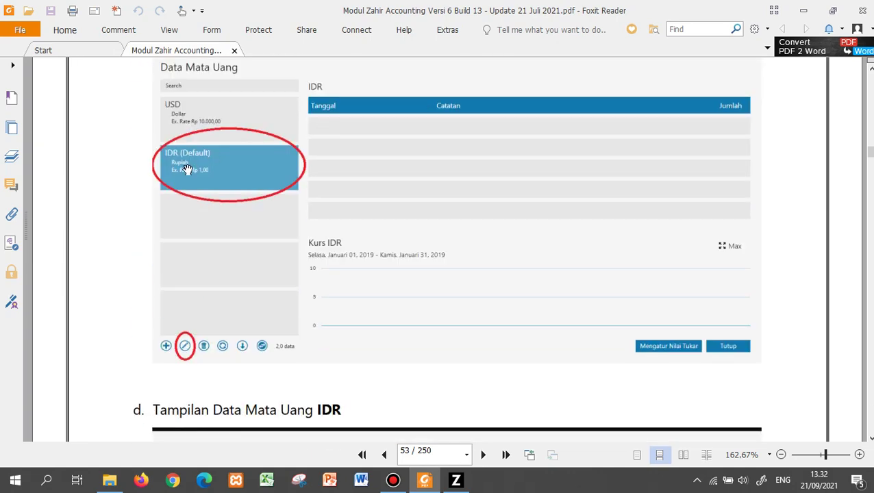
pyautogui.scroll(-4, 297, 276)
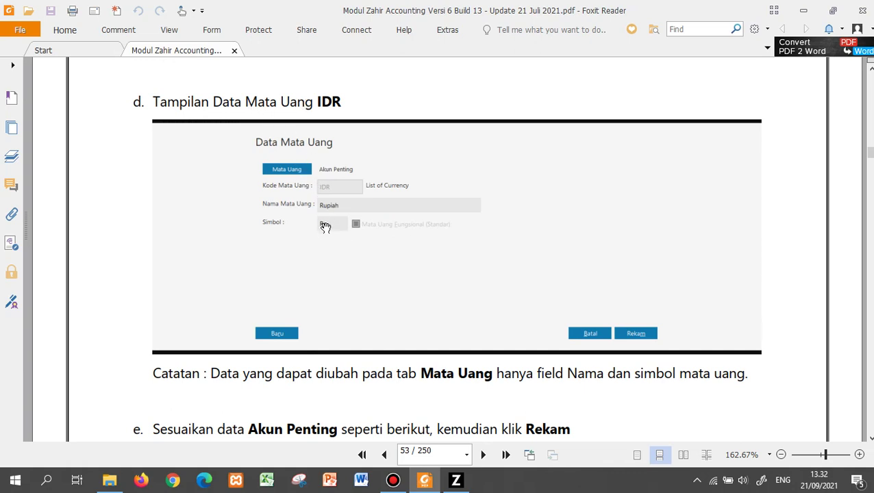
pyautogui.scroll(-3, 326, 228)
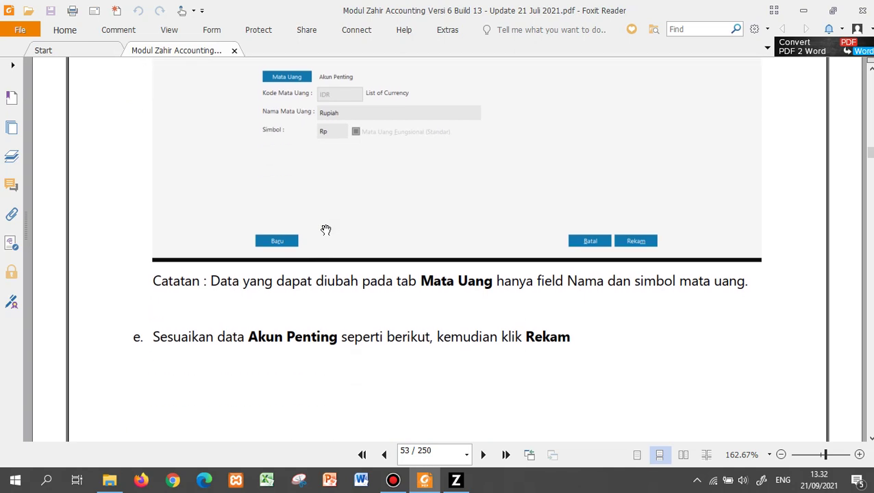
pyautogui.scroll(1, 325, 230)
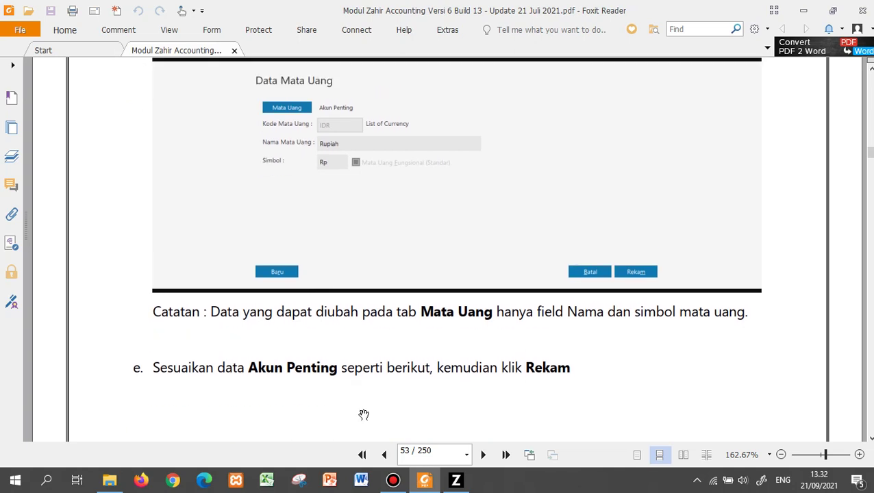
pyautogui.scroll(4, 393, 365)
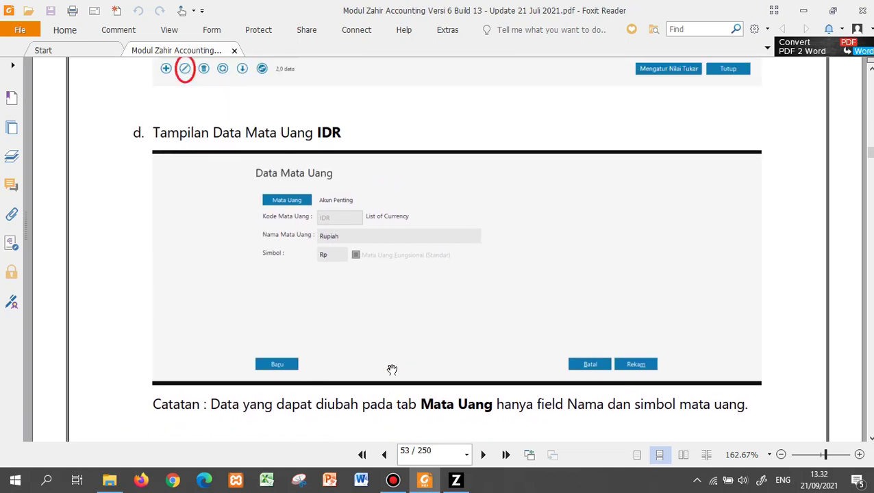
pyautogui.scroll(-4, 392, 365)
pyautogui.scroll(-16, 392, 367)
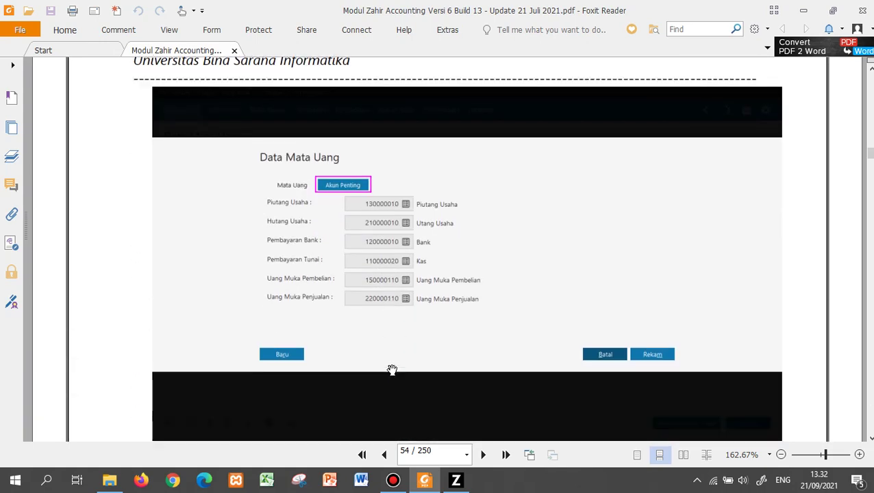
pyautogui.scroll(6, 392, 368)
pyautogui.scroll(15, 391, 370)
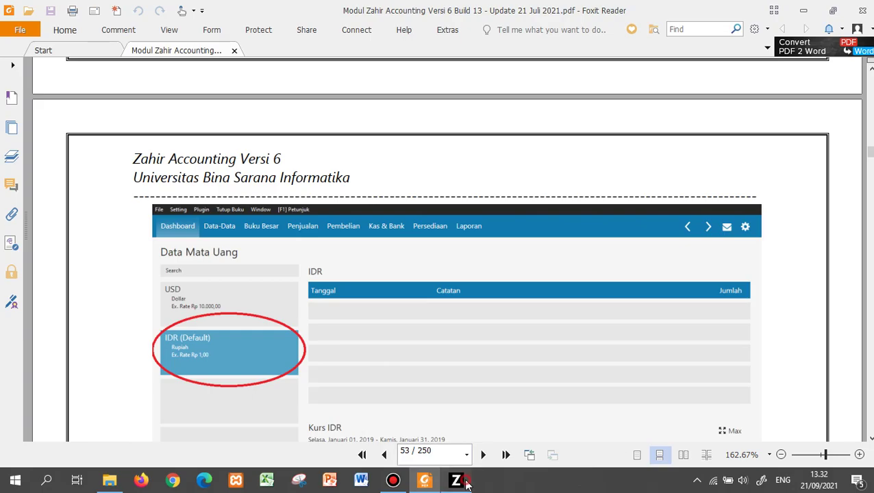
pyautogui.click(455, 479)
# Open the IDR currency record for editing and show its Akun Penting account fields.
pyautogui.click(695, 100)
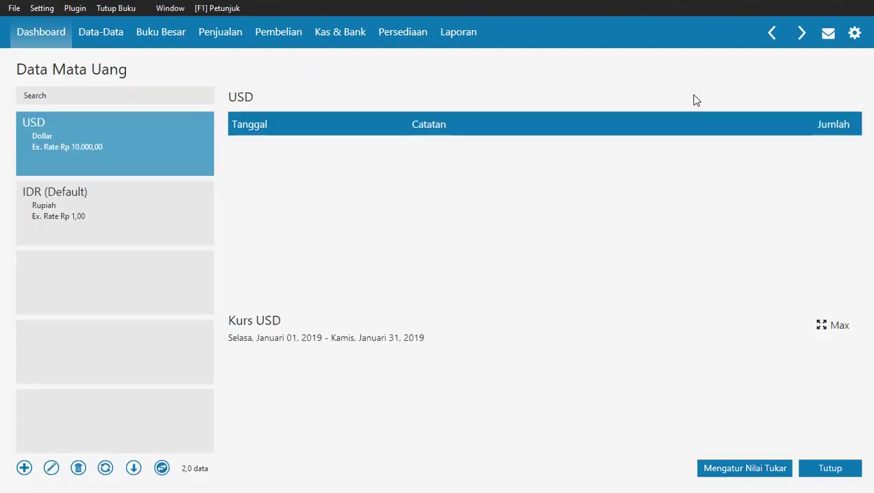
pyautogui.click(141, 205)
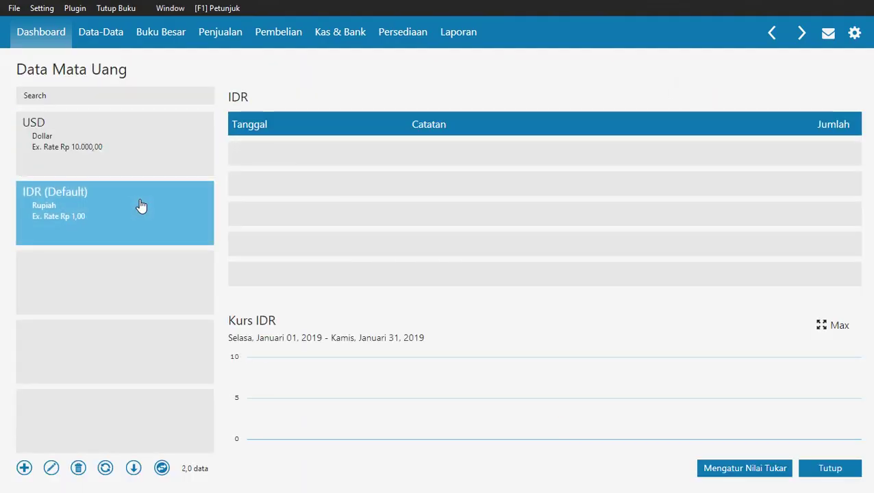
pyautogui.click(52, 470)
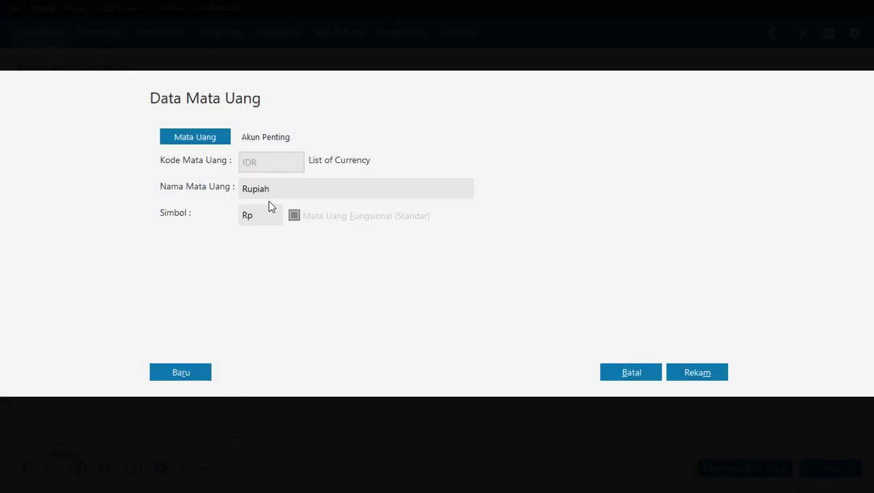
pyautogui.click(266, 137)
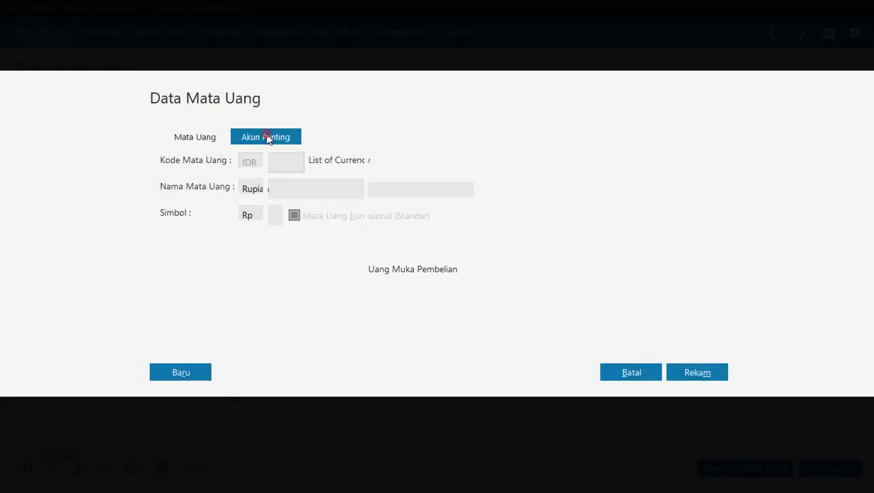
pyautogui.hotkey('alt', 'Tab')
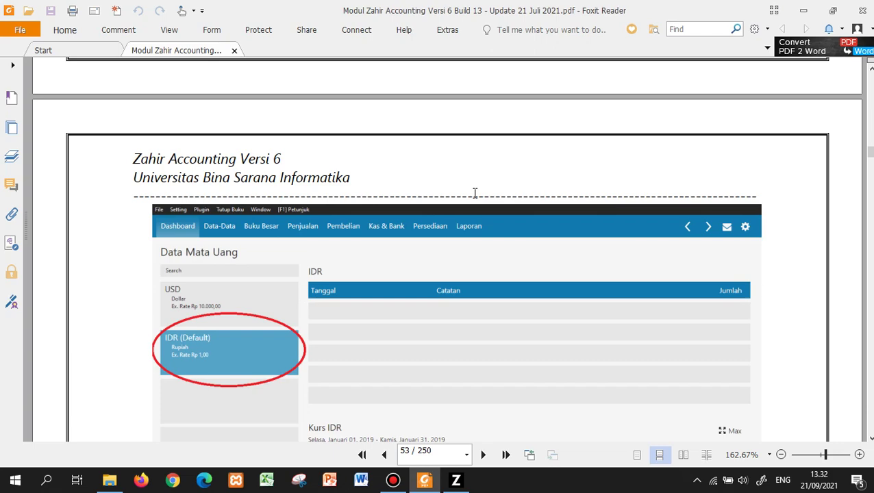
# Scroll the manual down to page 54's Akun Penting example listing the six IDR account codes.
pyautogui.scroll(-8, 475, 242)
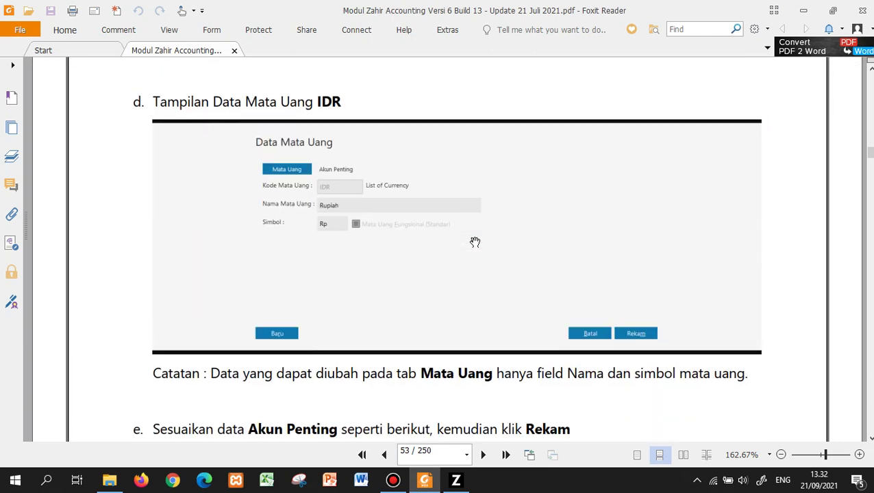
pyautogui.scroll(-10, 475, 242)
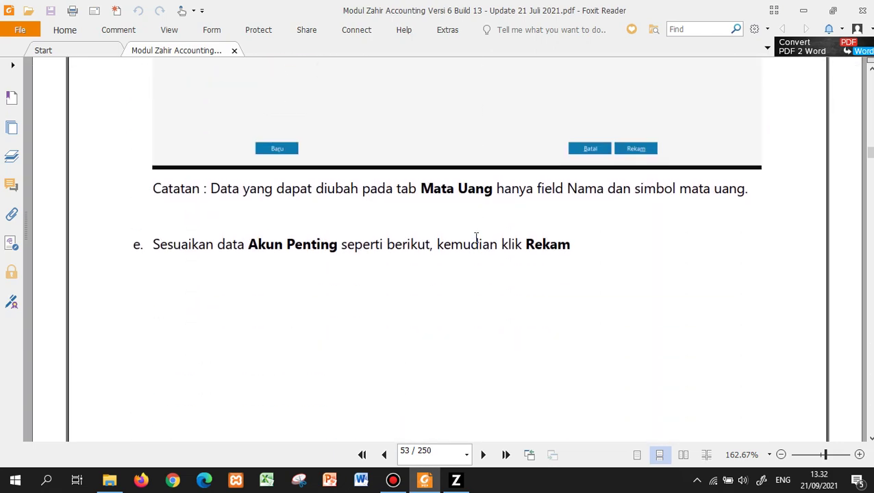
pyautogui.scroll(-6, 475, 242)
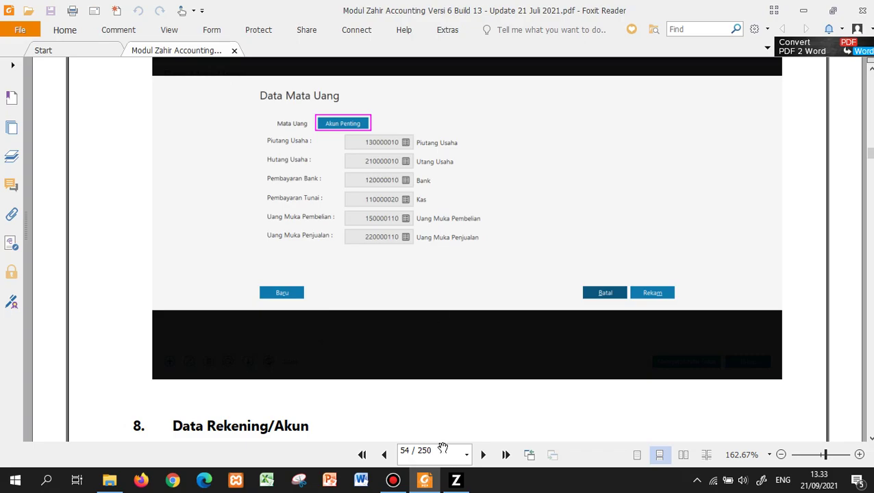
# Save the IDR currency record with its Akun Penting accounts, checking the manual before returning to Zahir.
pyautogui.click(456, 483)
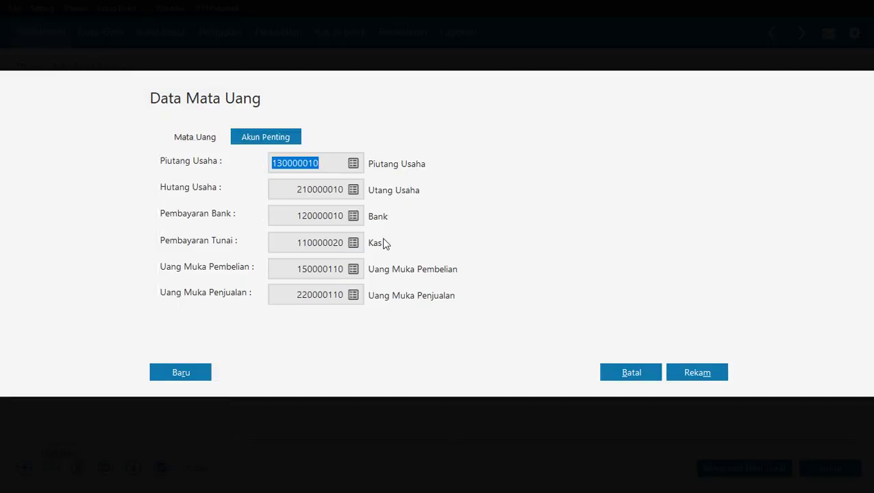
pyautogui.click(719, 374)
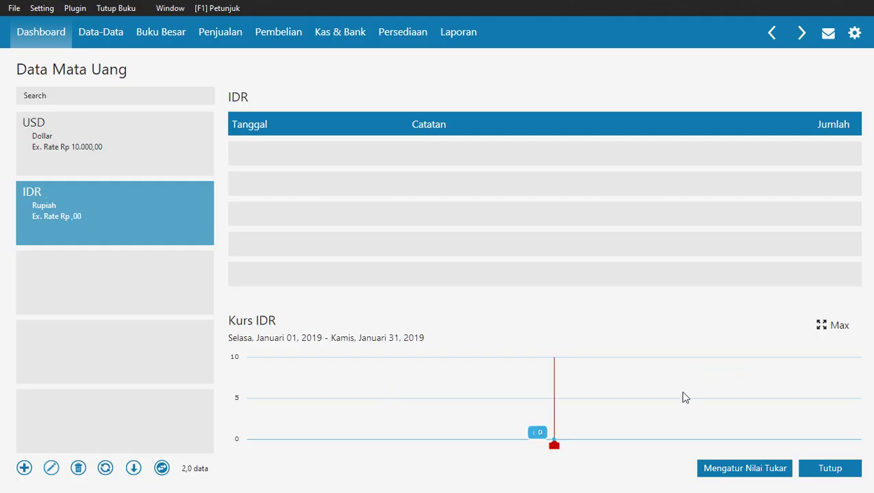
pyautogui.hotkey('alt', 'Tab')
pyautogui.scroll(-1, 635, 272)
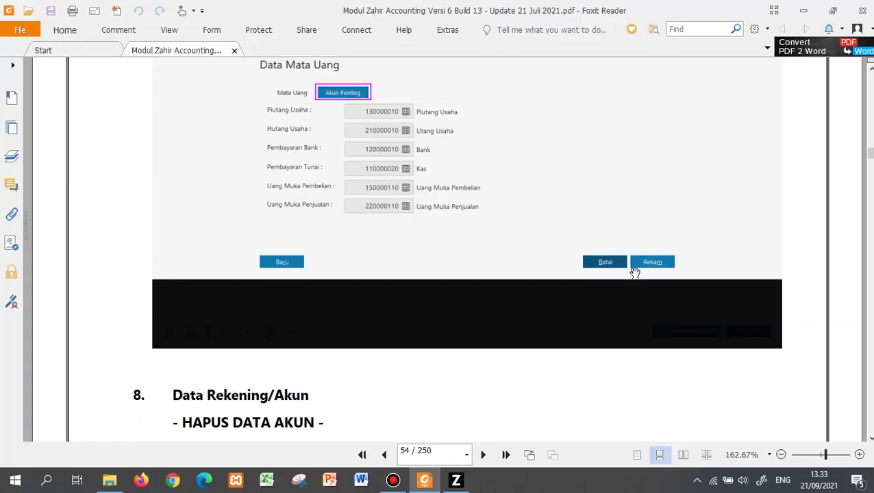
pyautogui.scroll(-5, 635, 272)
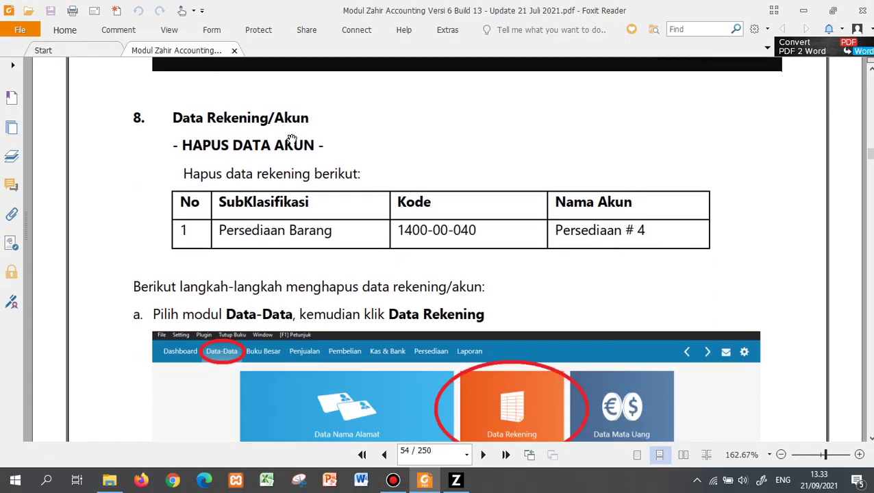
pyautogui.hotkey('alt', 'Tab')
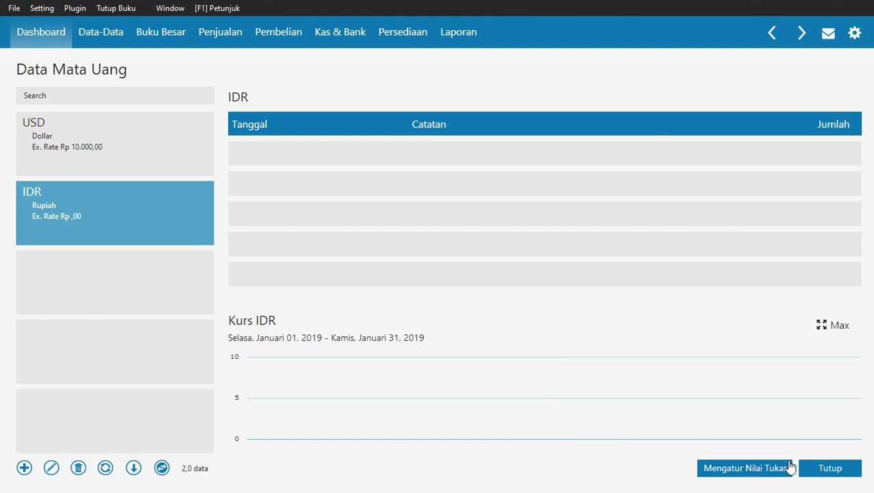
# Close the currency list and open the Daftar Akun chart of accounts from Data Rekening.
pyautogui.click(812, 468)
pyautogui.moveTo(550, 139)
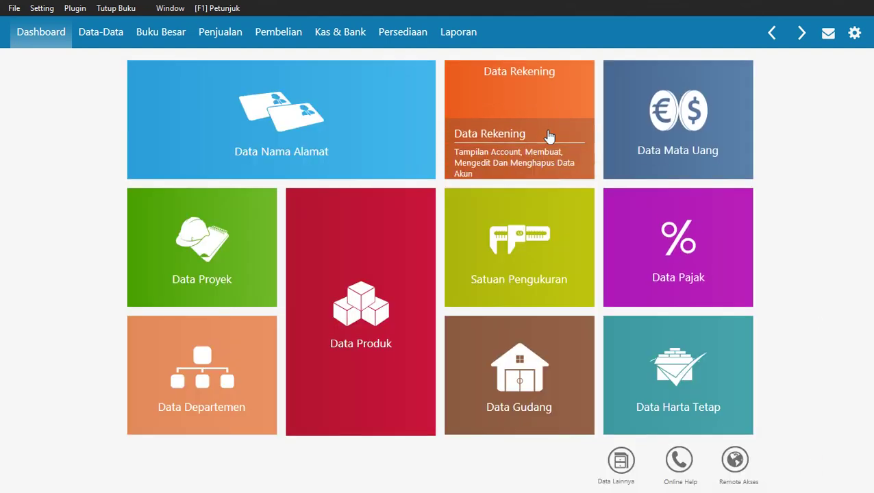
pyautogui.click(516, 102)
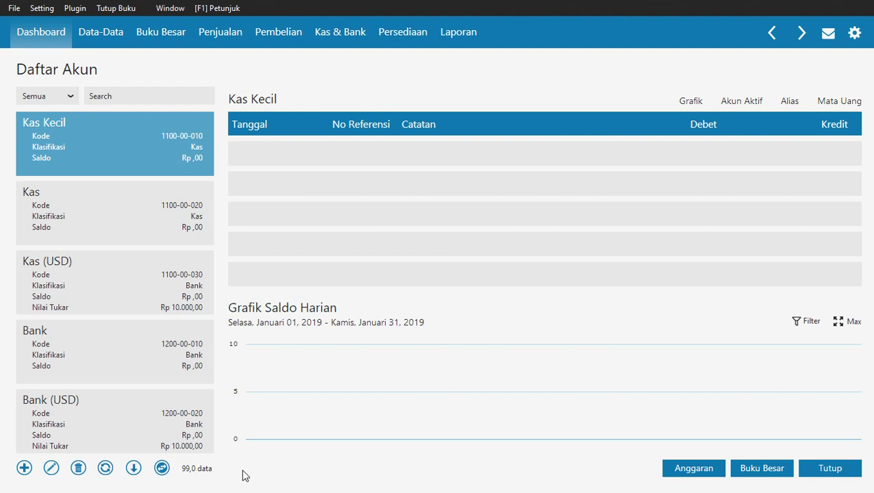
pyautogui.hotkey('alt', 'Tab')
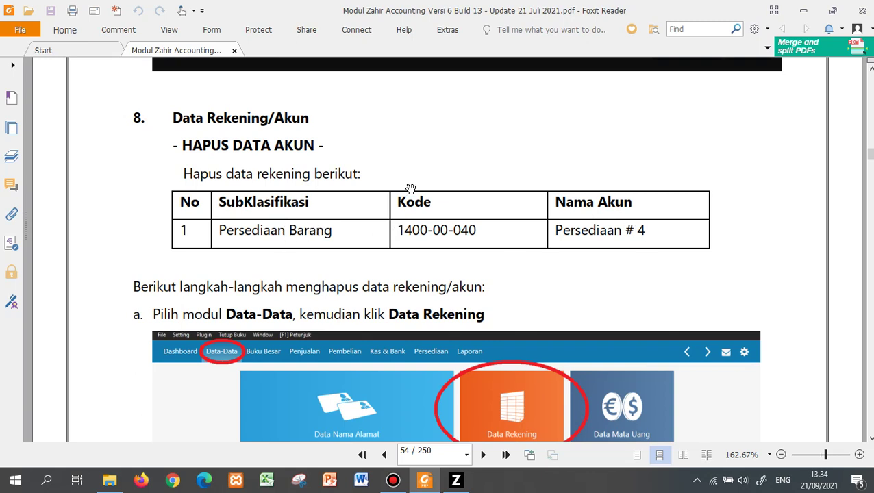
# Read page 55's instructions for searching 'persediaan' to delete Persediaan # 4, then return to Zahir.
pyautogui.scroll(-1, 535, 237)
pyautogui.scroll(-10, 536, 236)
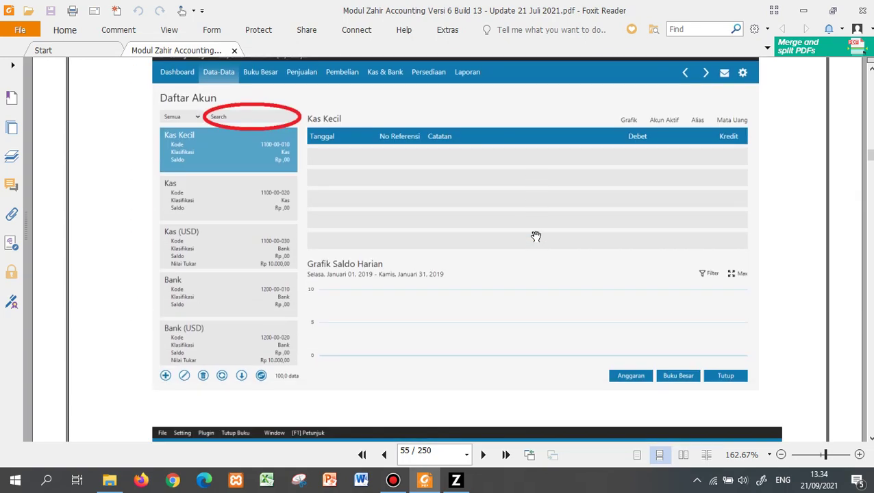
pyautogui.scroll(-10, 501, 219)
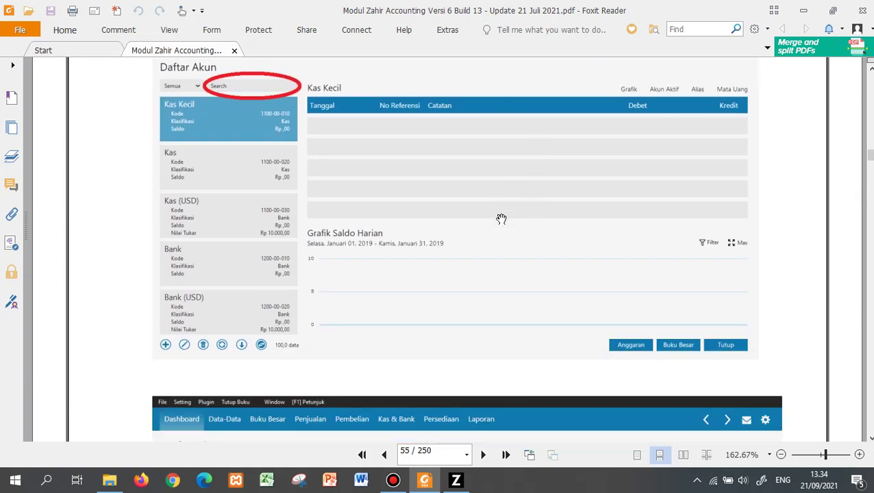
pyautogui.scroll(6, 501, 219)
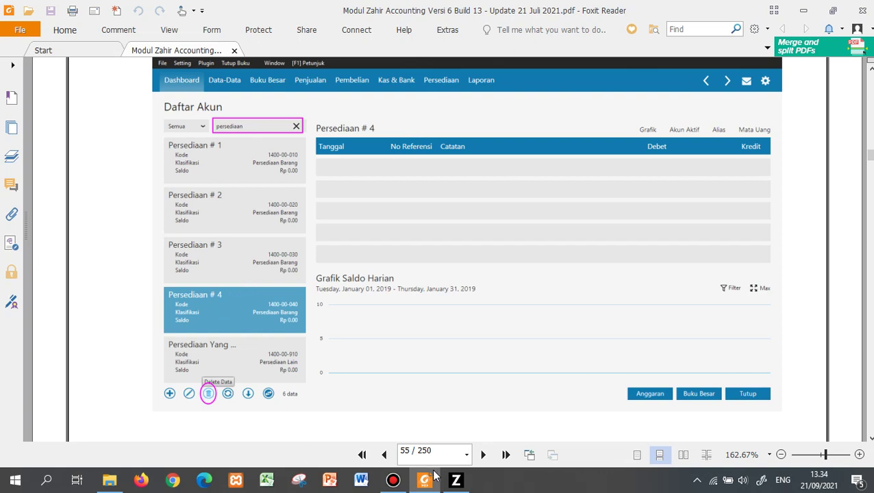
pyautogui.click(455, 479)
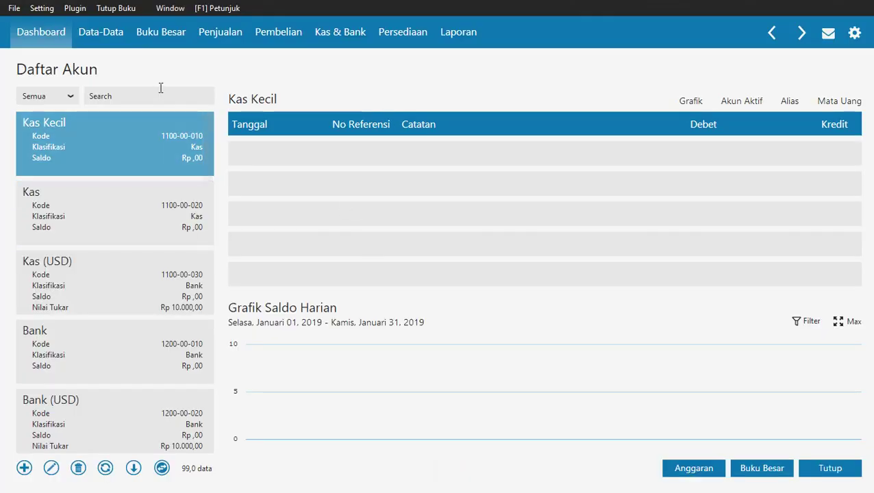
pyautogui.click(160, 93)
pyautogui.write('per')
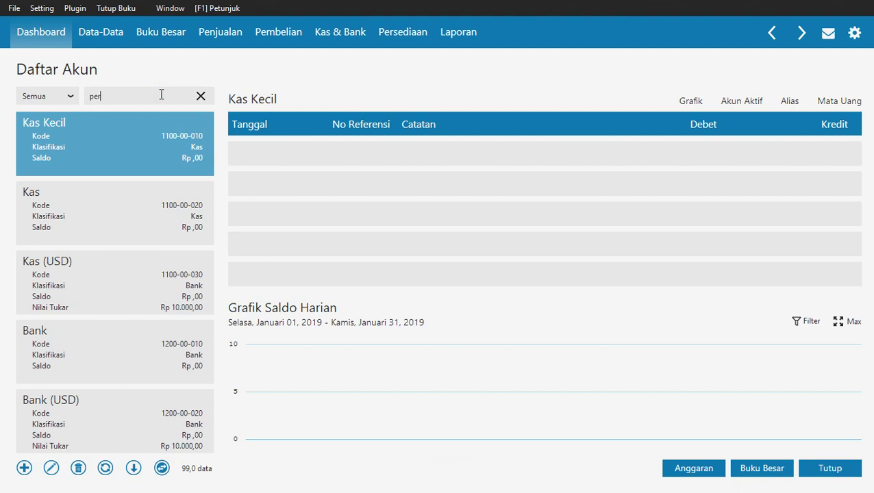
pyautogui.write('sediaan')
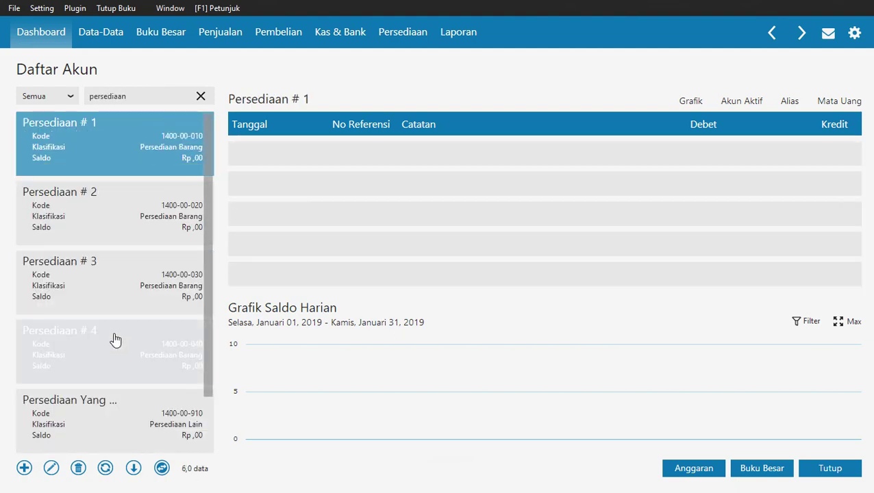
pyautogui.click(109, 346)
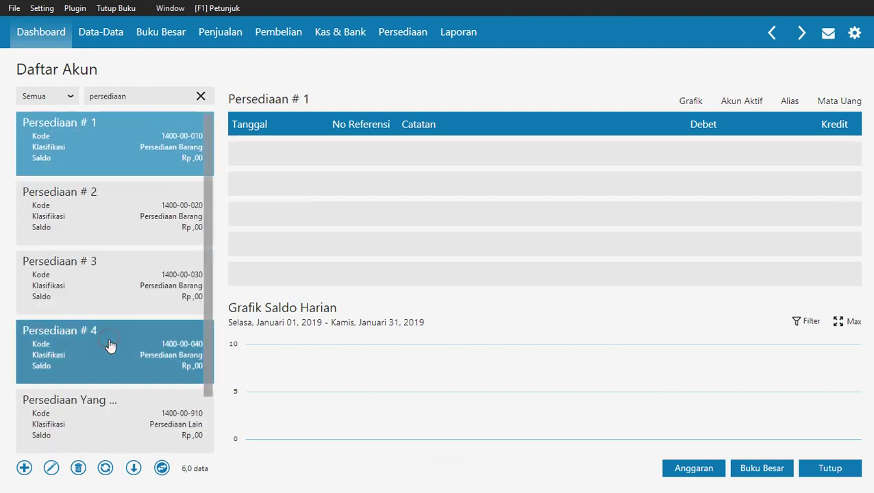
pyautogui.click(79, 469)
pyautogui.click(614, 319)
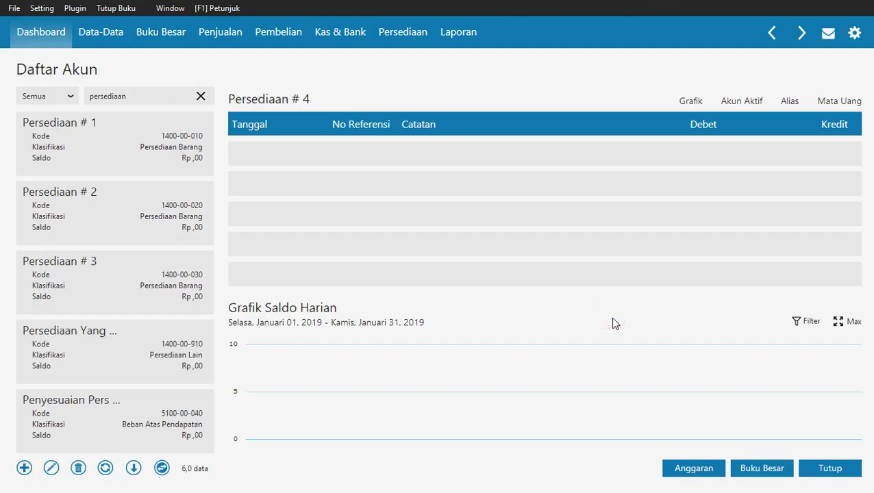
pyautogui.click(121, 284)
pyautogui.hotkey('alt', 'Tab')
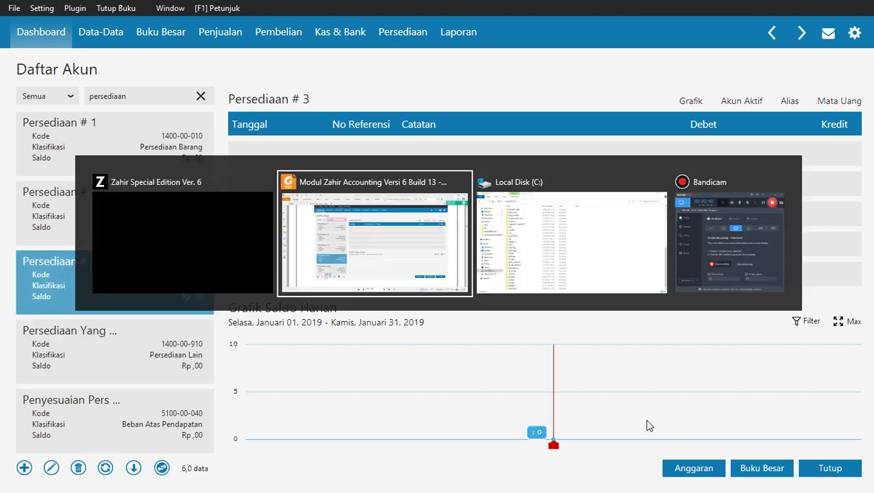
# Scroll the manual to page 56's TAMBAH DATA AKUN table of five accounts to add.
pyautogui.scroll(-2, 555, 289)
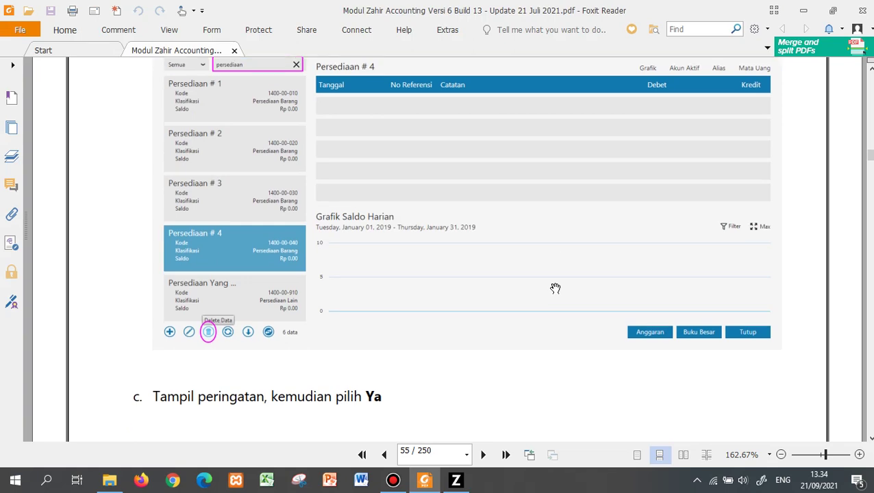
pyautogui.scroll(-10, 554, 288)
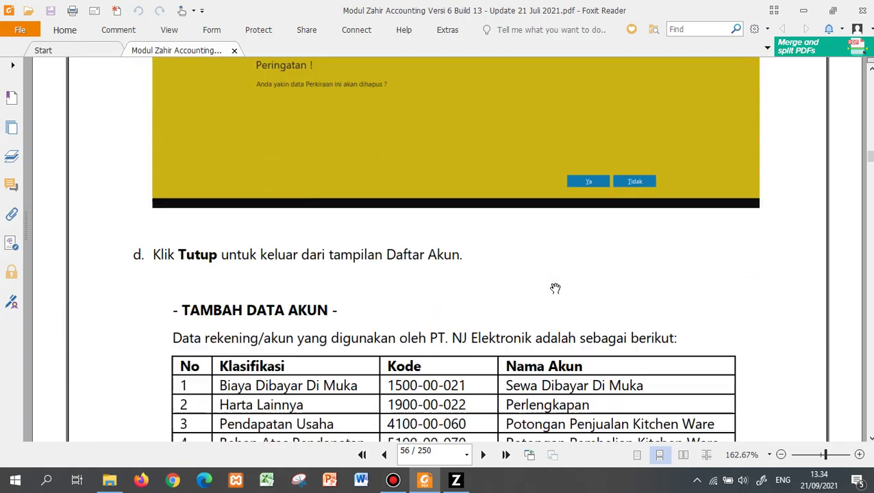
pyautogui.scroll(-7, 554, 288)
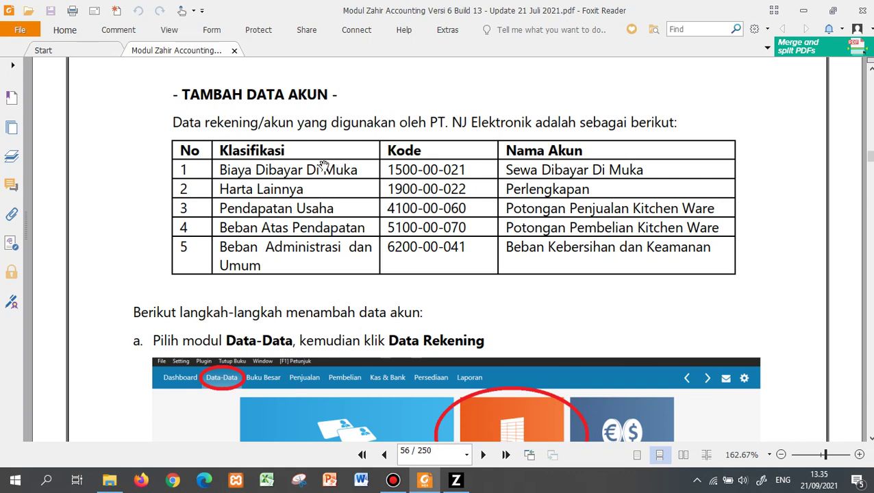
# Review the manual's table of accounts to add, then return to Zahir.
pyautogui.scroll(-1, 323, 167)
pyautogui.scroll(1, 326, 162)
pyautogui.scroll(-15, 326, 162)
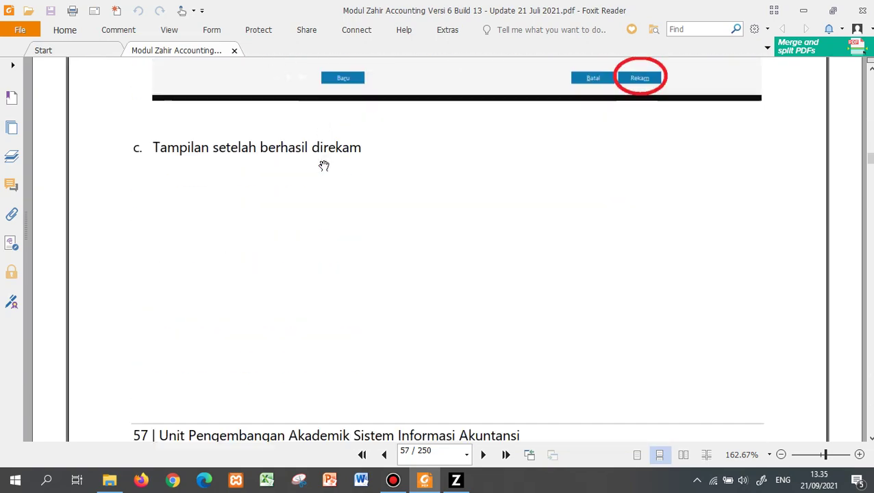
pyautogui.scroll(-20, 324, 165)
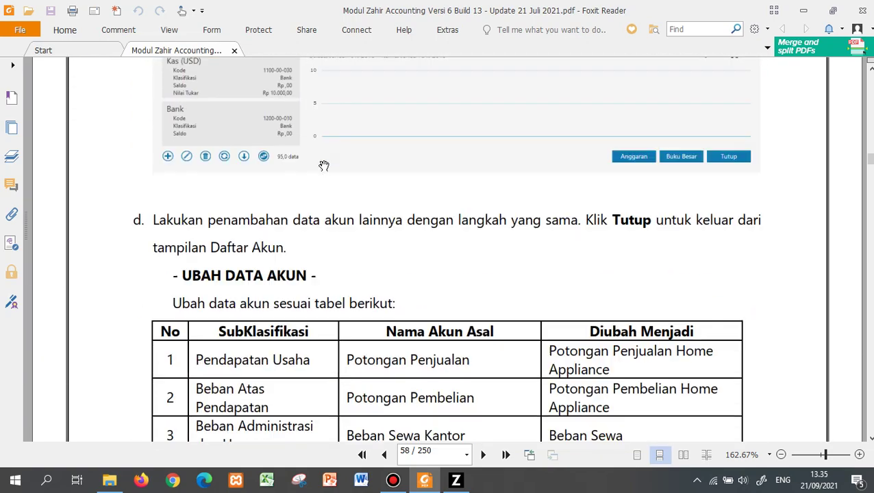
pyautogui.scroll(-7, 324, 166)
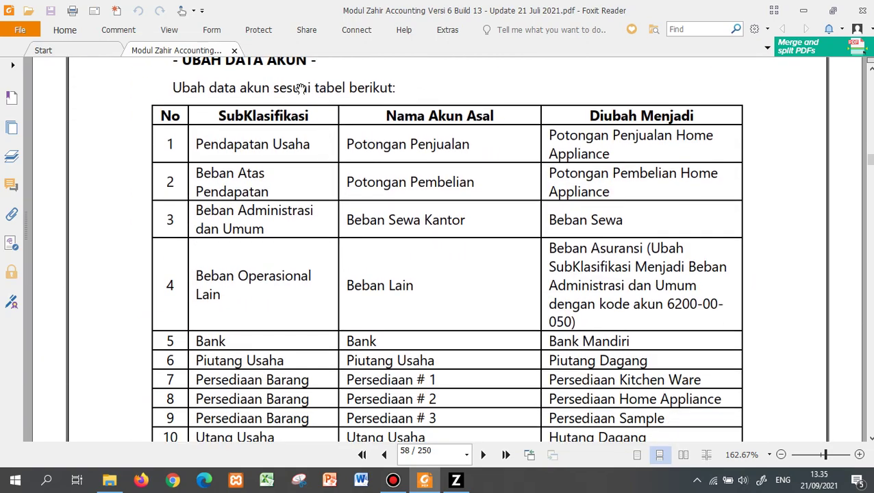
pyautogui.scroll(1, 302, 86)
pyautogui.scroll(20, 302, 85)
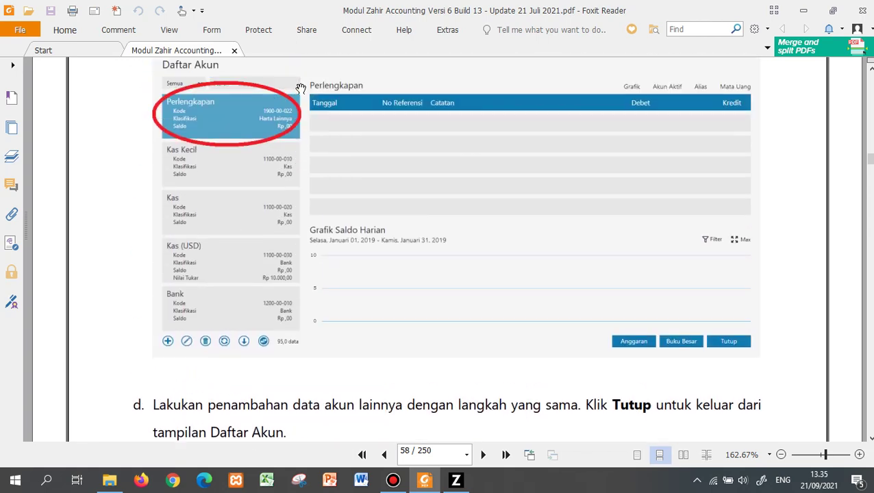
pyautogui.scroll(20, 301, 88)
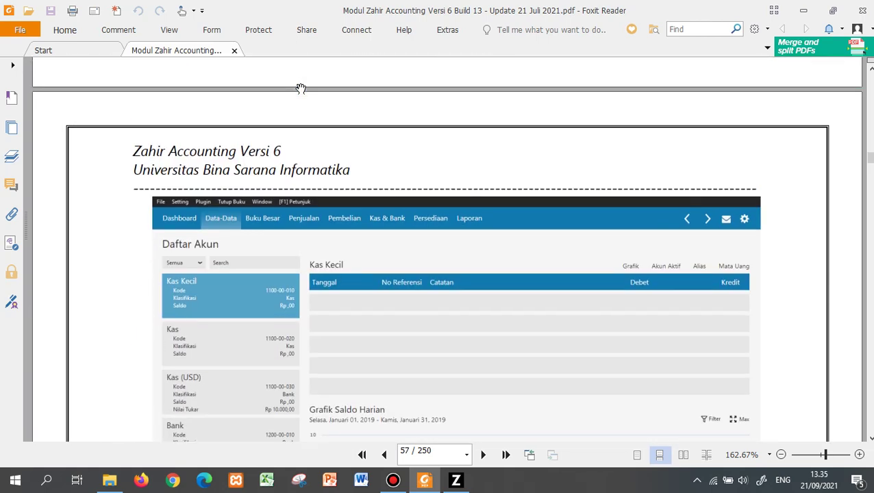
pyautogui.scroll(6, 302, 88)
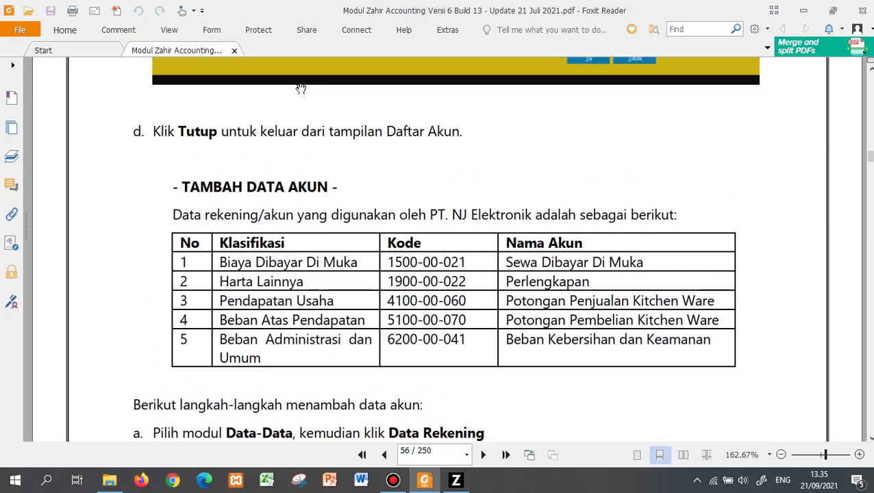
pyautogui.scroll(-3, 300, 88)
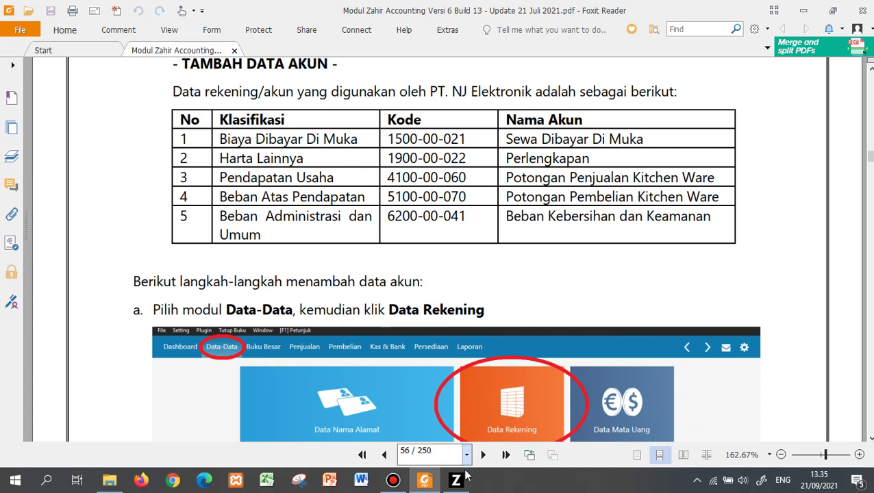
pyautogui.moveTo(461, 483)
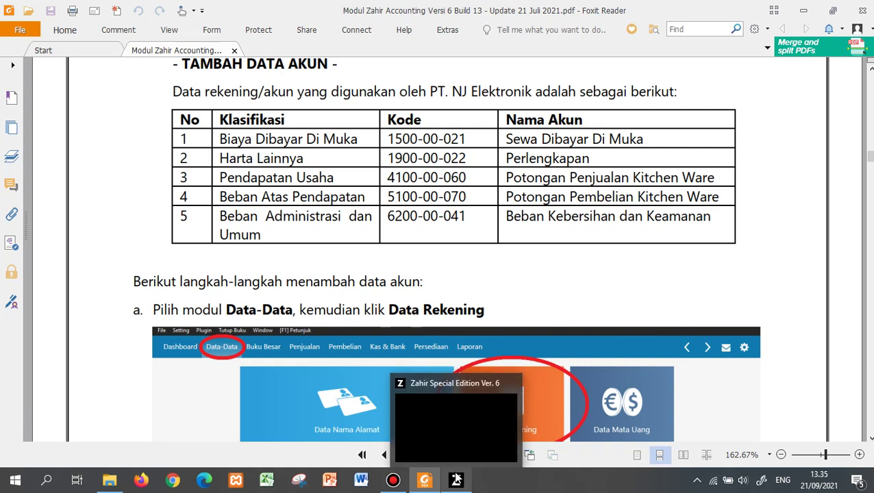
pyautogui.click(456, 419)
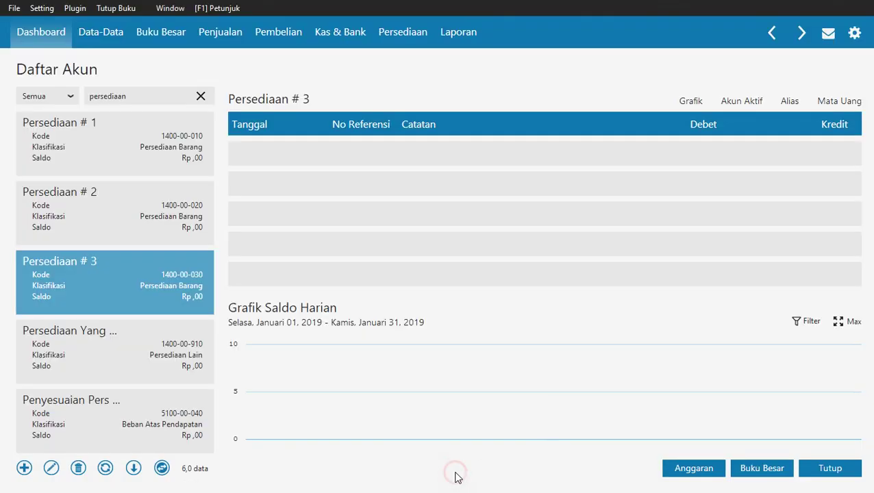
# Start a new account classified as Biaya Dibayar Dimuka.
pyautogui.click(23, 468)
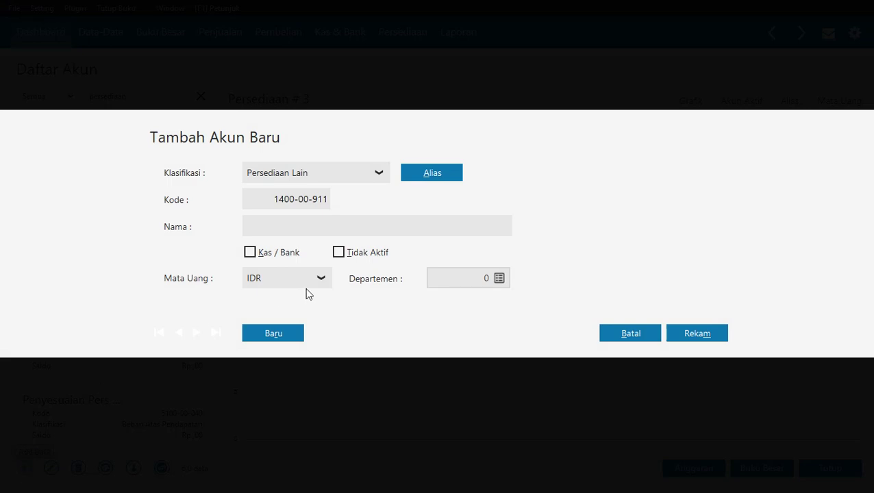
pyautogui.hotkey('alt', 'Tab')
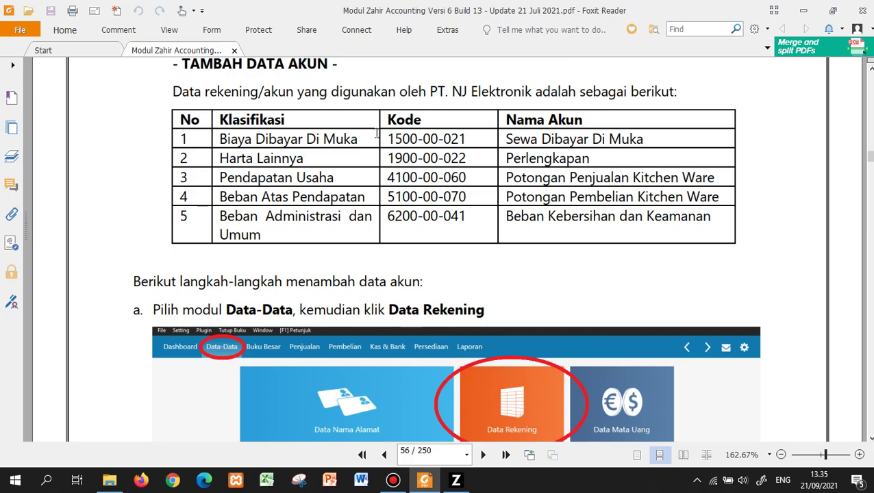
pyautogui.hotkey('alt', 'Tab')
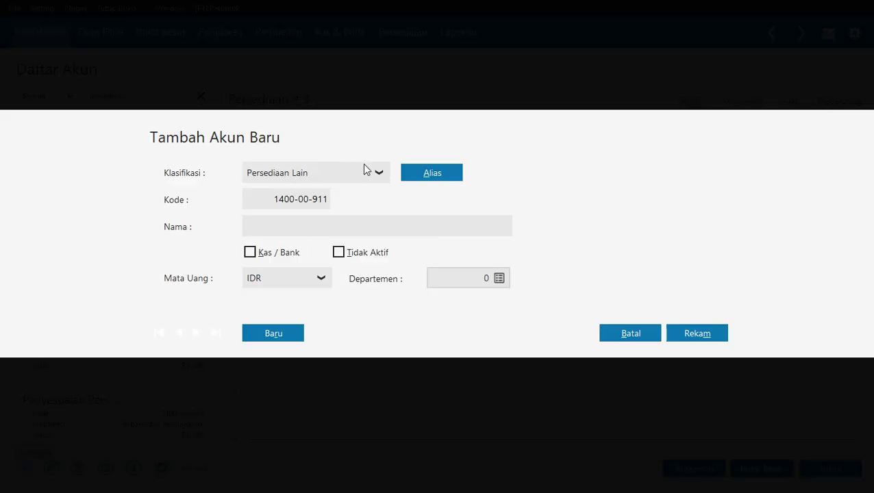
pyautogui.click(368, 175)
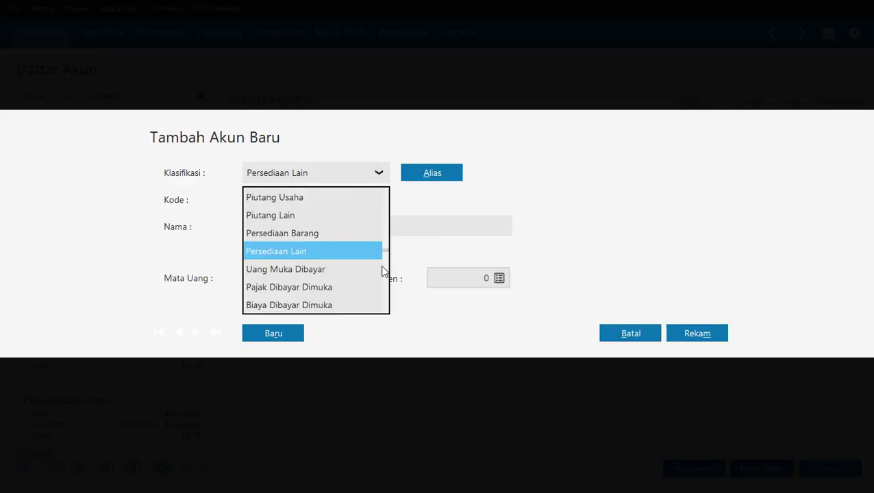
pyautogui.click(356, 301)
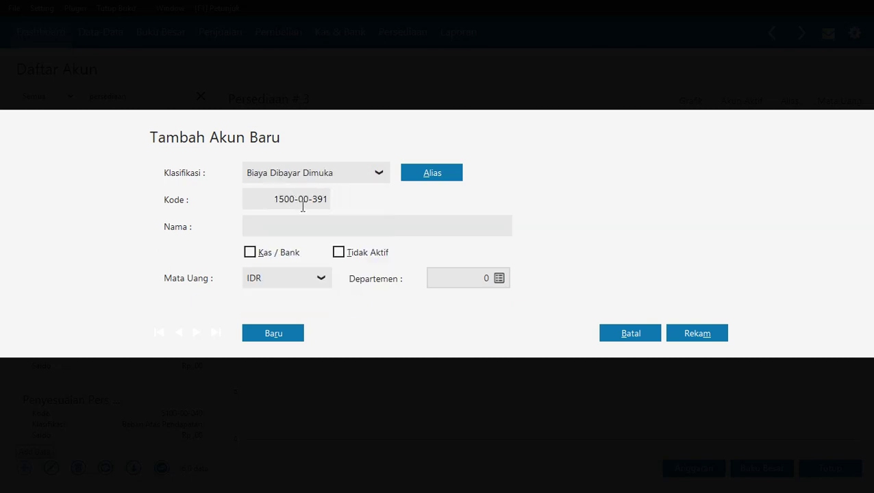
pyautogui.hotkey('alt', 'Tab')
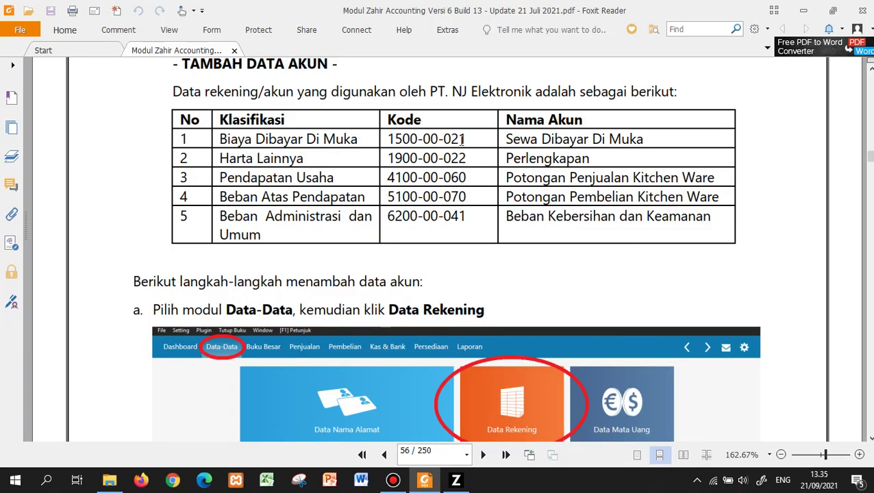
pyautogui.hotkey('alt', 'Tab')
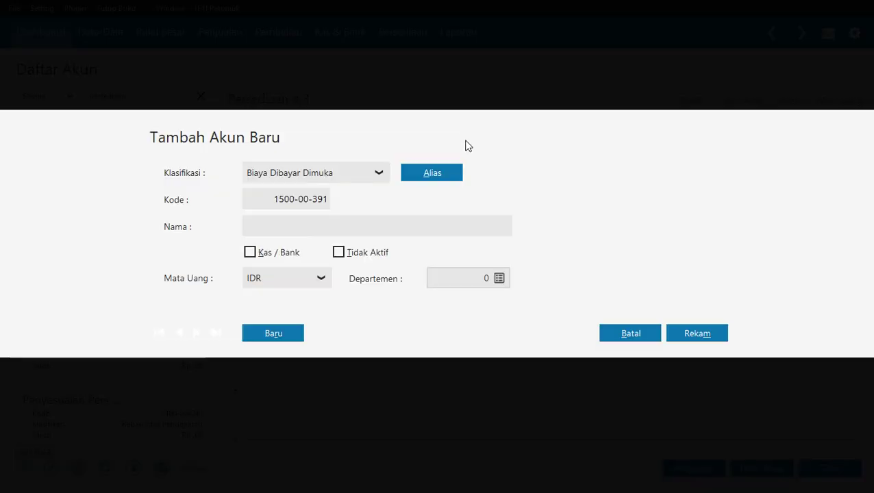
# Give it code 1500-00-021 and name 'Sewa Dibayar di Muka', then save.
pyautogui.click(324, 200)
pyautogui.click(323, 200)
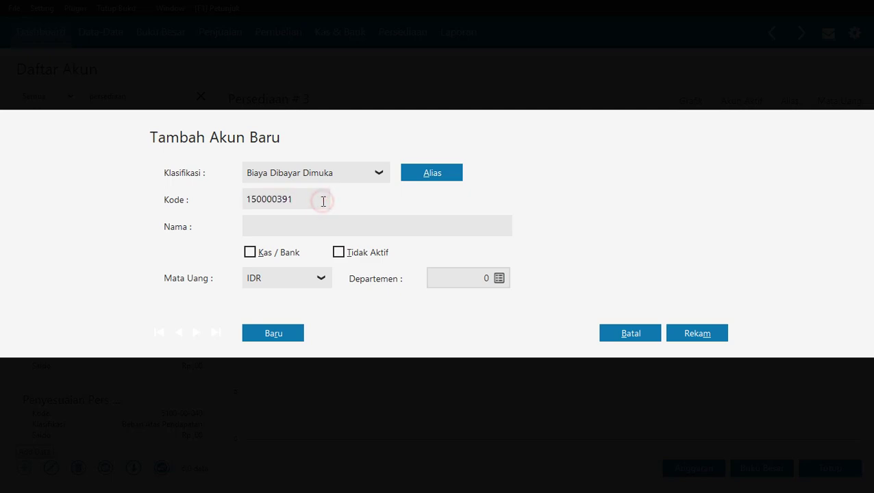
pyautogui.press('BackSpace')
pyautogui.press('BackSpace')
pyautogui.write('0021')
pyautogui.press('Tab')
pyautogui.hotkey('alt', 'Tab')
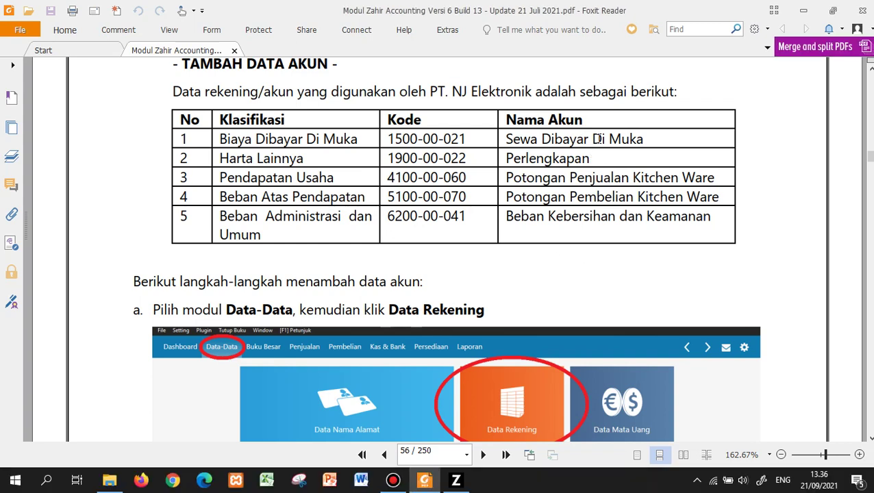
pyautogui.hotkey('alt', 'Tab')
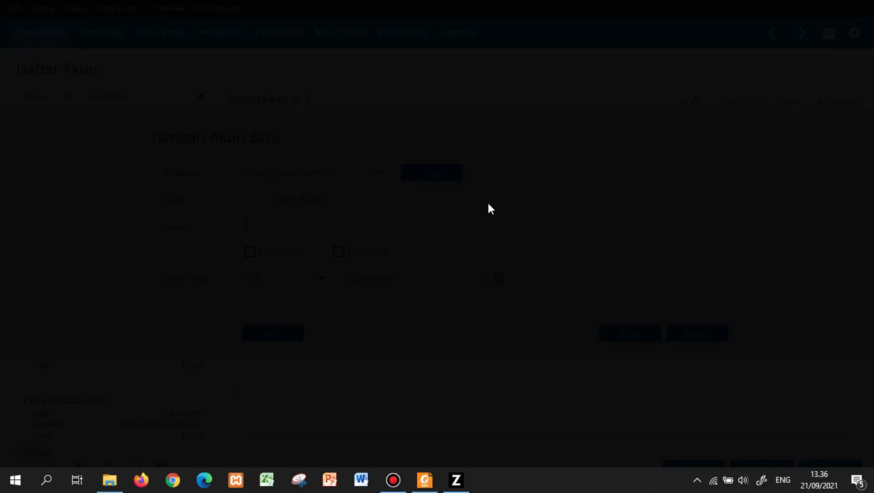
pyautogui.write('Sewa ')
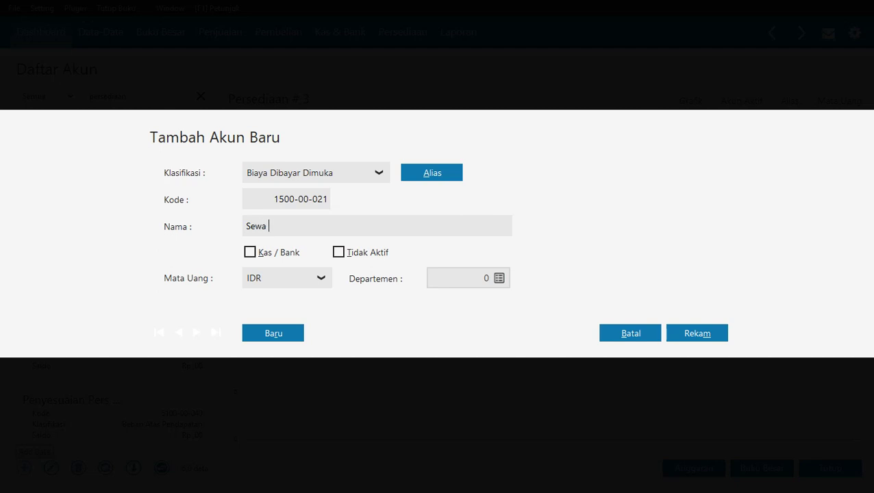
pyautogui.write('Dibayar Di')
pyautogui.press('BackSpace')
pyautogui.press('BackSpace')
pyautogui.write('di Muka')
pyautogui.click(718, 339)
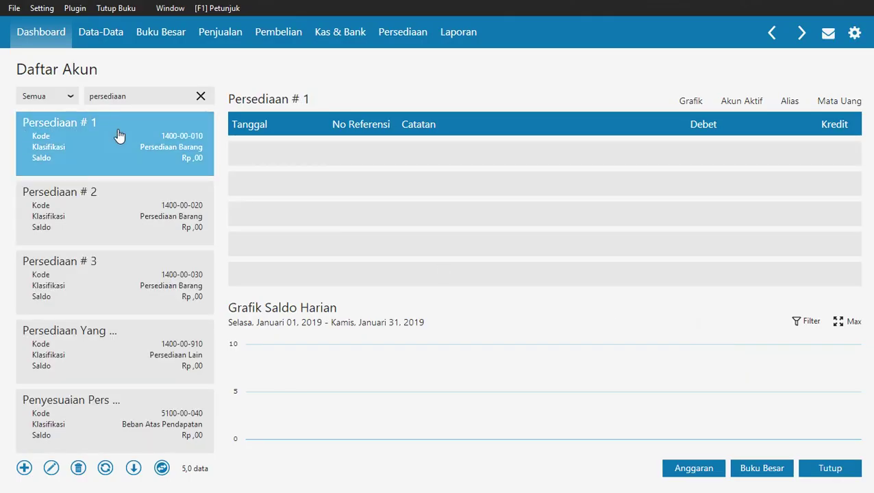
# Search the accounts for 'sewa' to verify the new account, then clear the search.
pyautogui.click(113, 95)
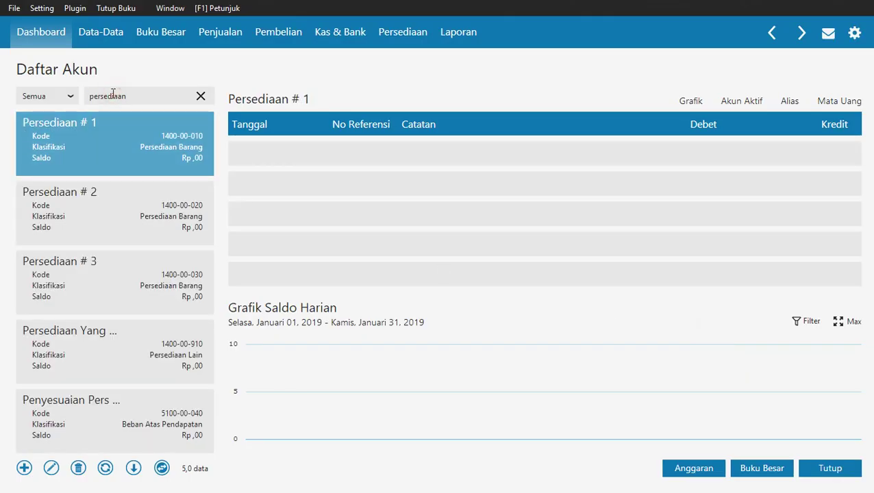
pyautogui.press('BackSpace')
pyautogui.press('BackSpace')
pyautogui.press('BackSpace')
pyautogui.press('BackSpace')
pyautogui.write('sewa')
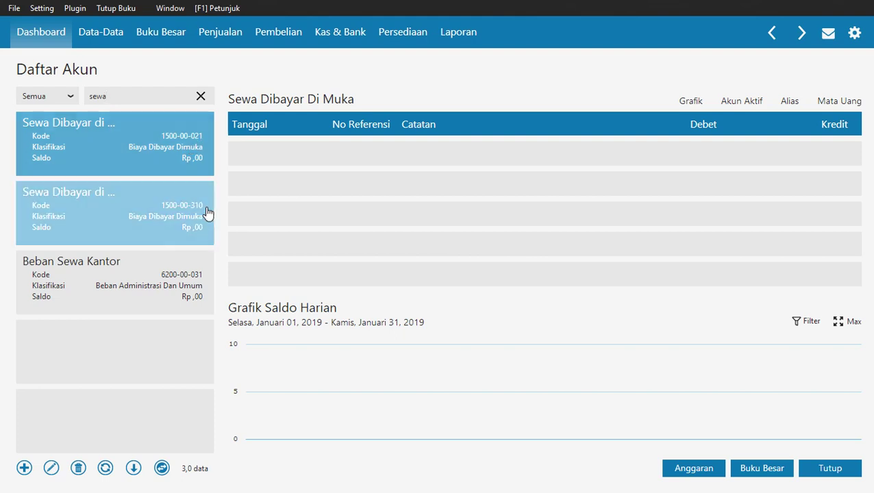
pyautogui.click(200, 96)
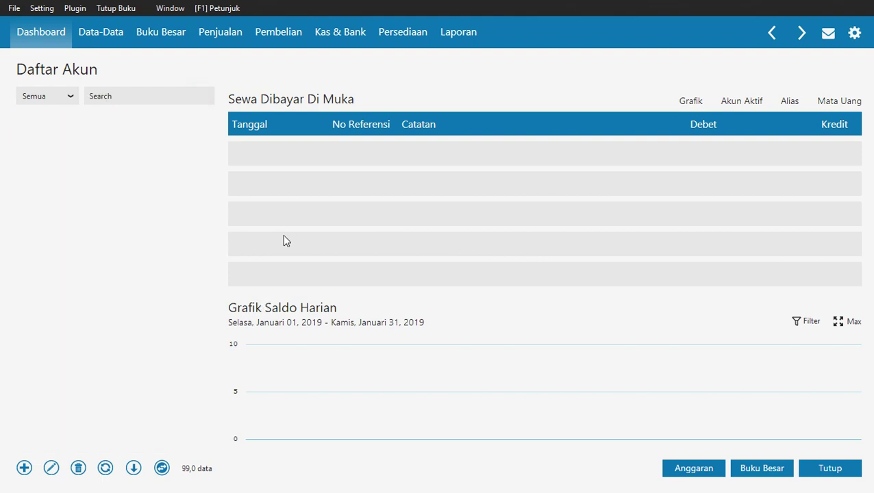
pyautogui.hotkey('alt', 'Tab')
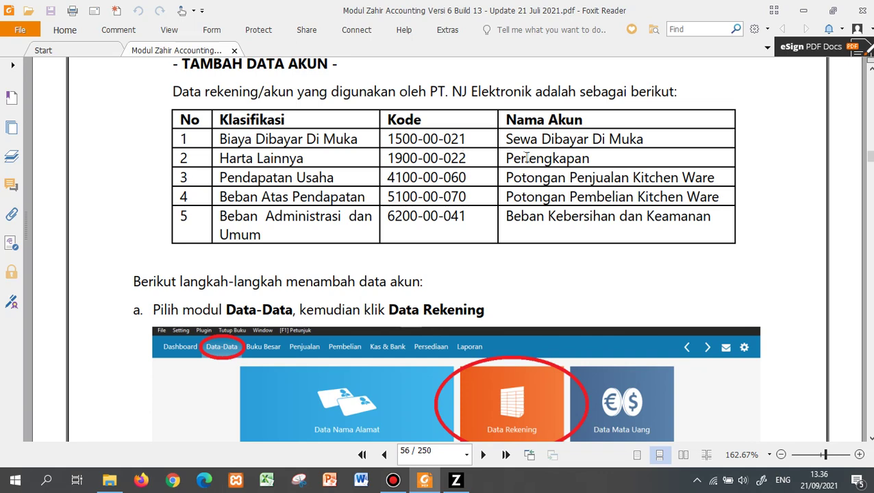
pyautogui.hotkey('alt', 'Tab')
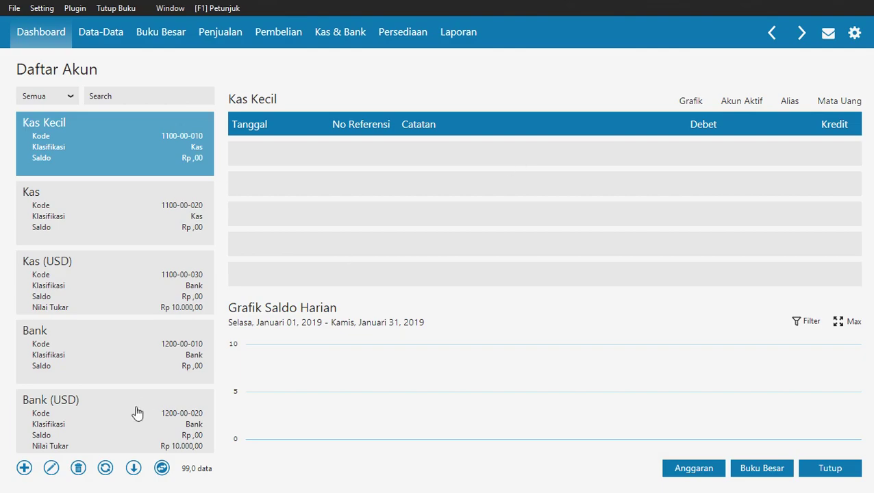
# Start another new account classified as Harta Lainnya.
pyautogui.click(23, 468)
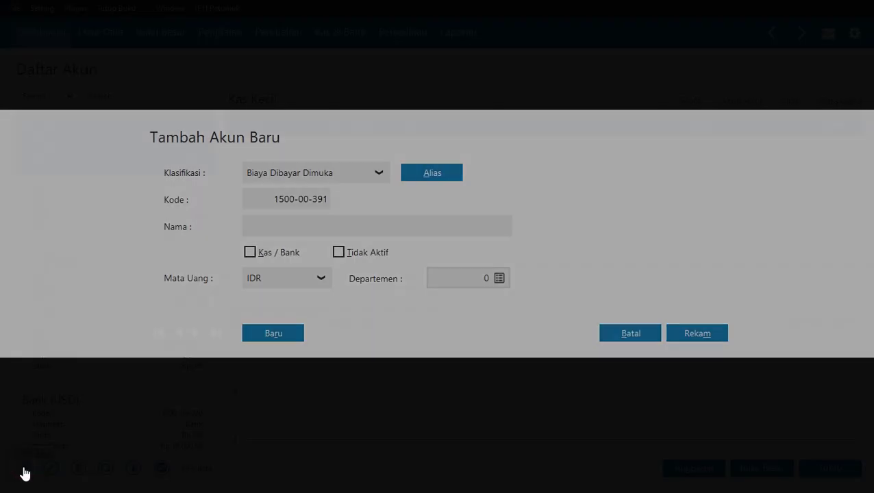
pyautogui.click(356, 174)
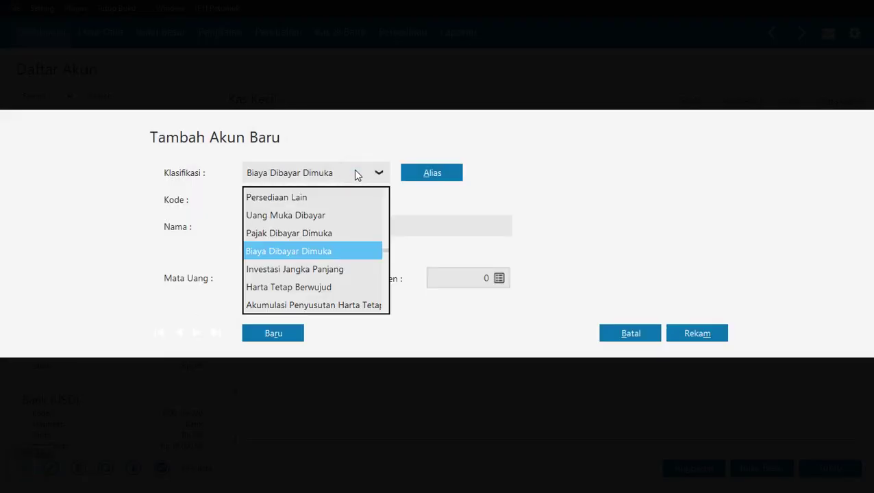
pyautogui.hotkey('alt', 'Tab')
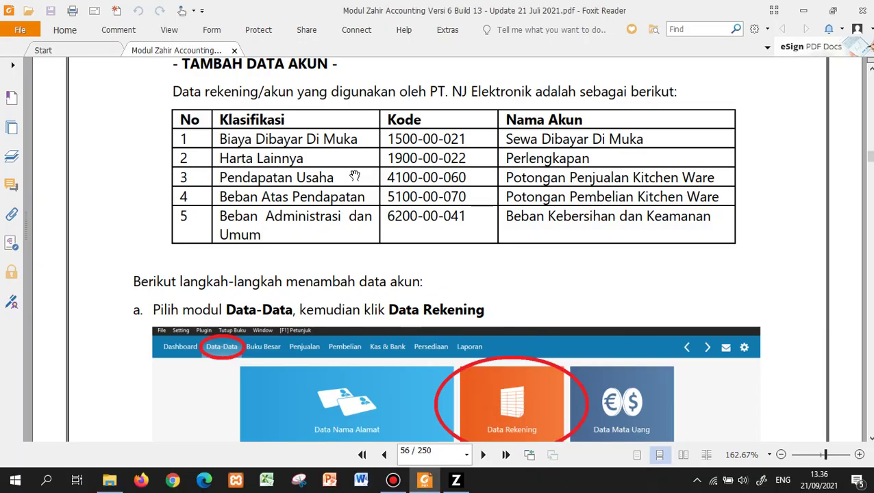
pyautogui.hotkey('alt', 'Tab')
pyautogui.click(348, 174)
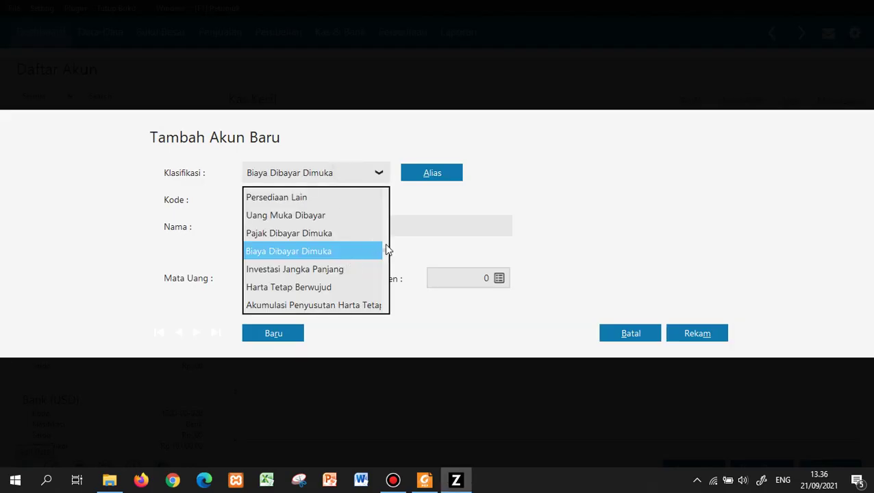
pyautogui.click(385, 250)
pyautogui.scroll(2, 388, 241)
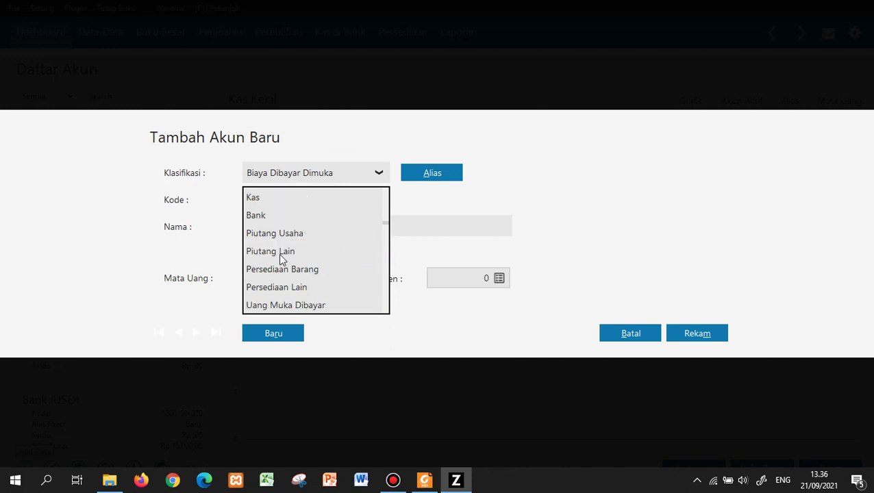
pyautogui.scroll(-2, 280, 258)
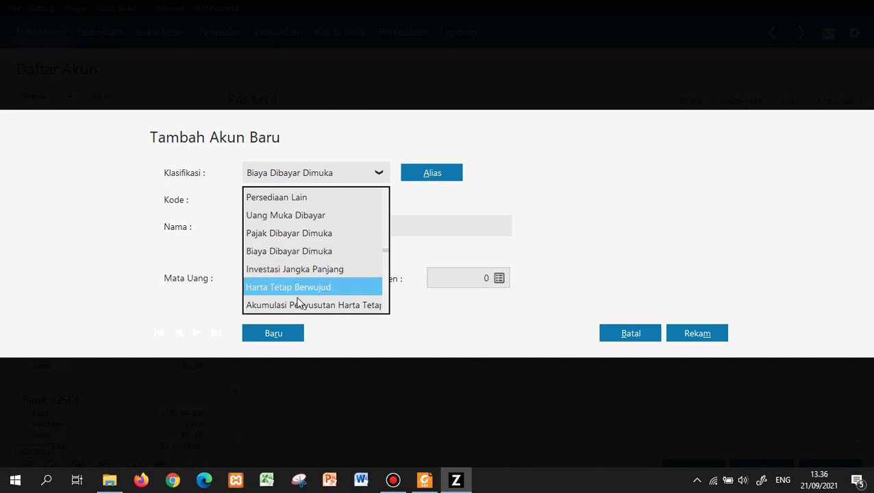
pyautogui.scroll(-3, 294, 293)
pyautogui.click(289, 282)
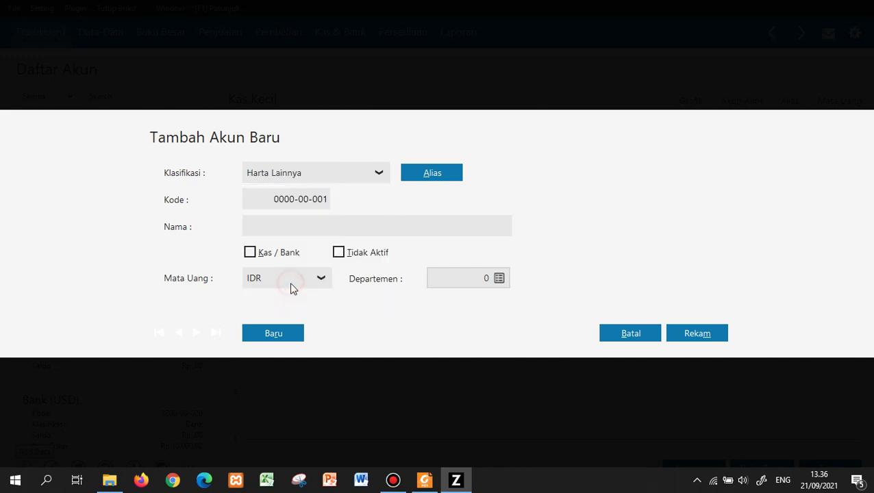
# Enter 1900-00-022 as the account code.
pyautogui.click(318, 199)
pyautogui.click(274, 203)
pyautogui.write('1900')
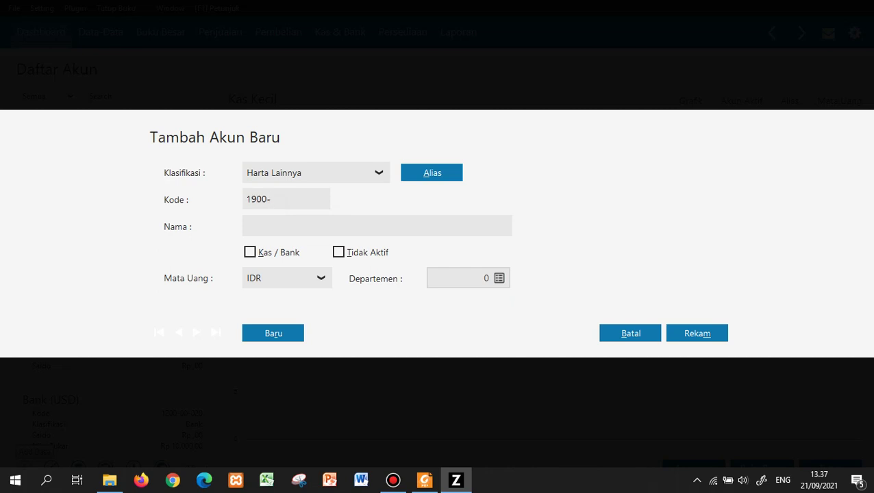
pyautogui.write('-00-022')
pyautogui.press('Tab')
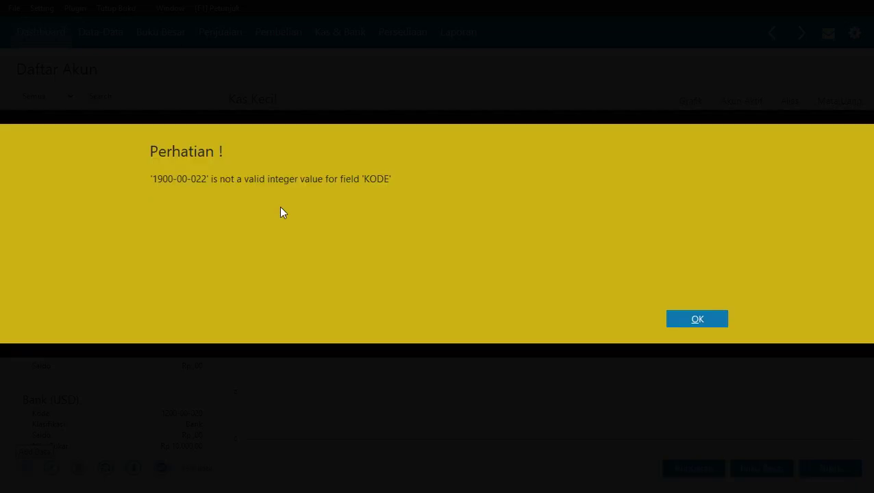
# Dismiss the invalid-code warning, fix the code, name the account Perlengkapan and save.
pyautogui.click(675, 319)
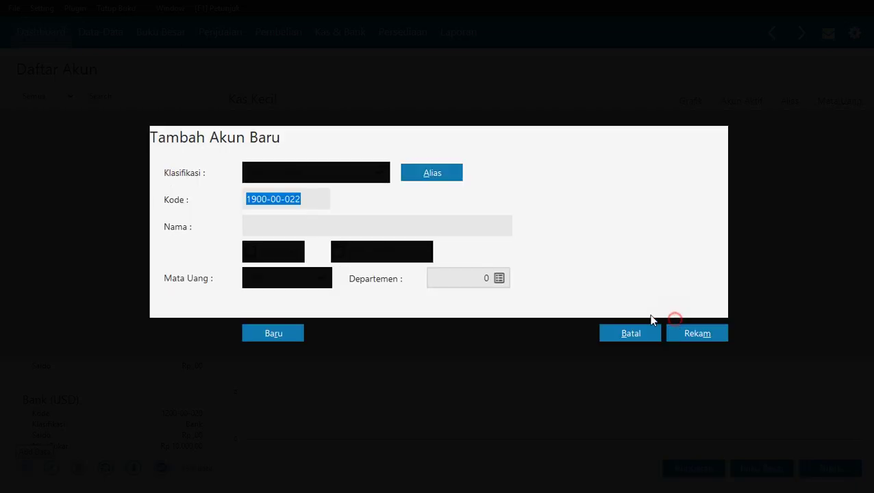
pyautogui.click(271, 199)
pyautogui.press('BackSpace')
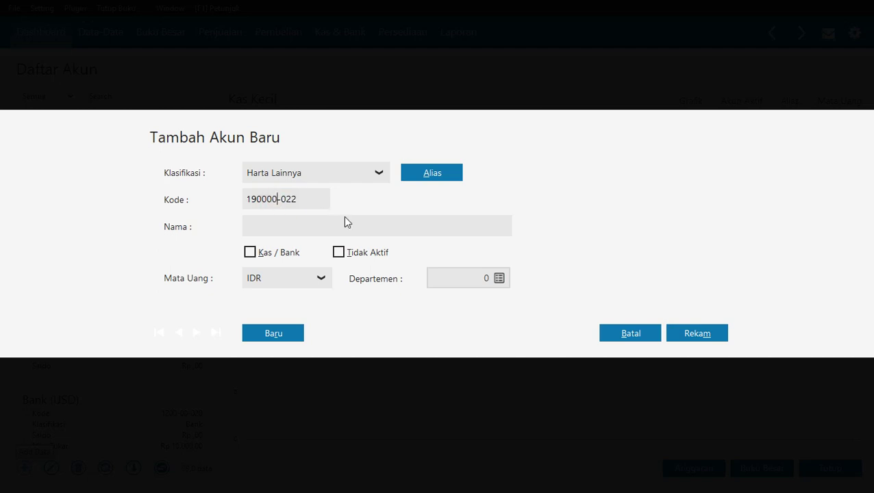
pyautogui.click(345, 221)
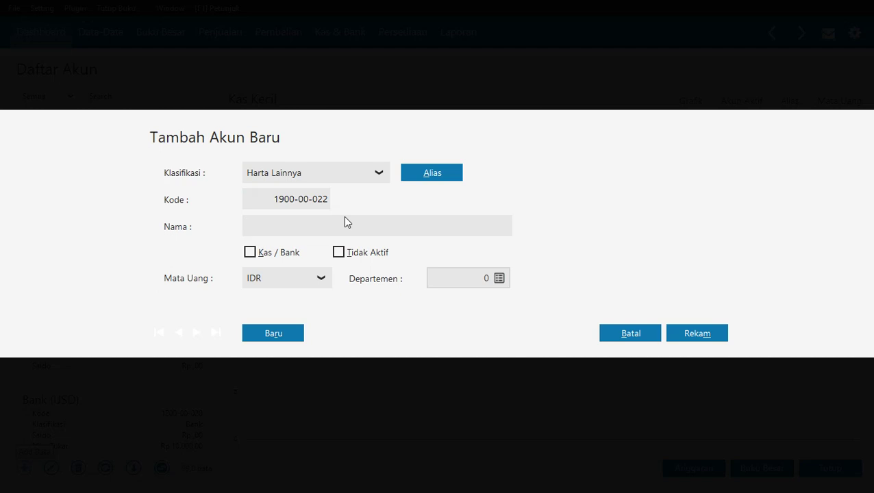
pyautogui.write('Perlengkapan')
pyautogui.click(697, 334)
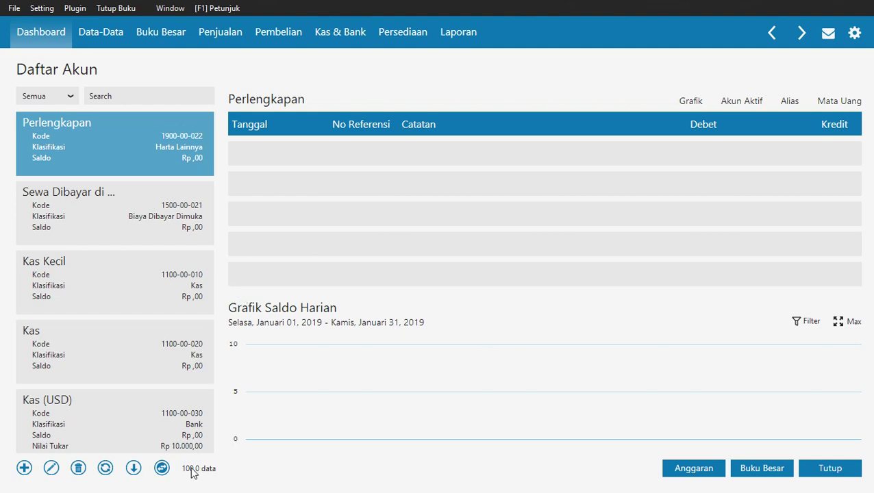
# Dismiss the trial account-limit notice and search the account list for 'PP'.
pyautogui.click(25, 468)
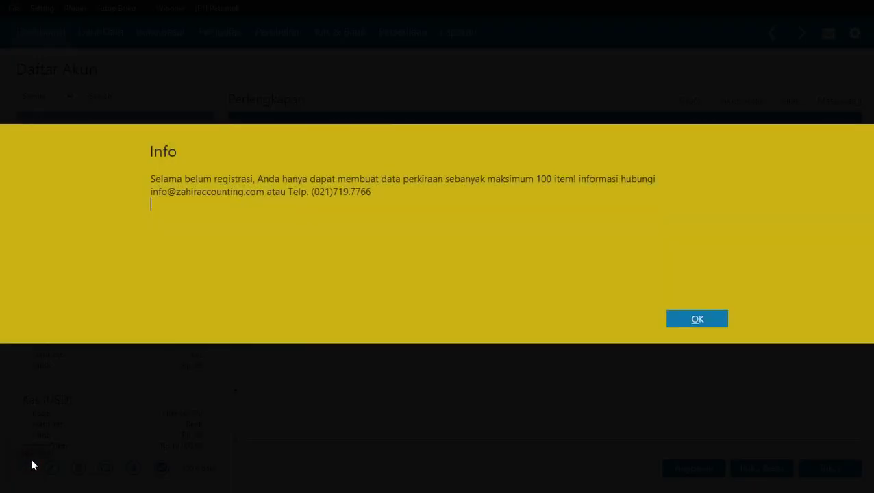
pyautogui.click(708, 322)
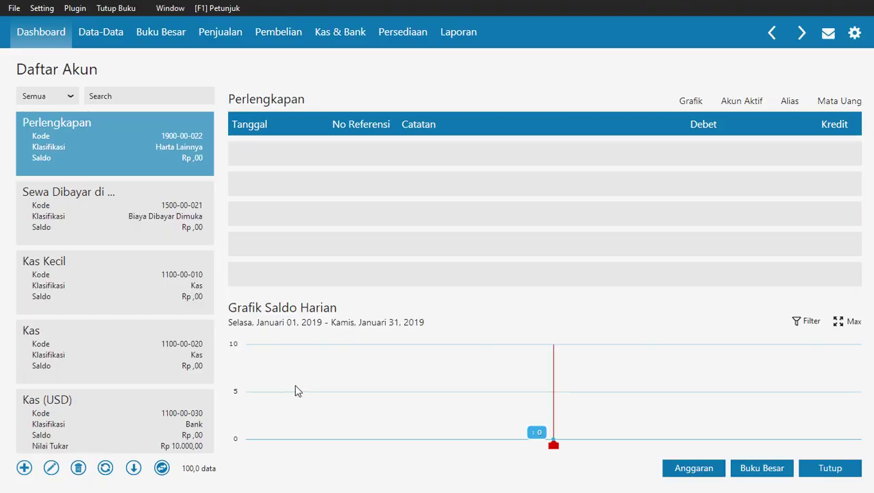
pyautogui.click(107, 96)
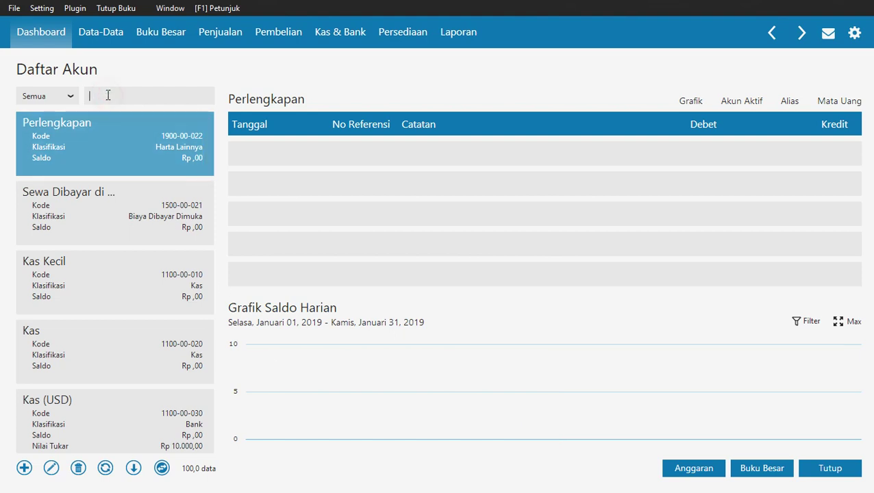
pyautogui.write('PPH')
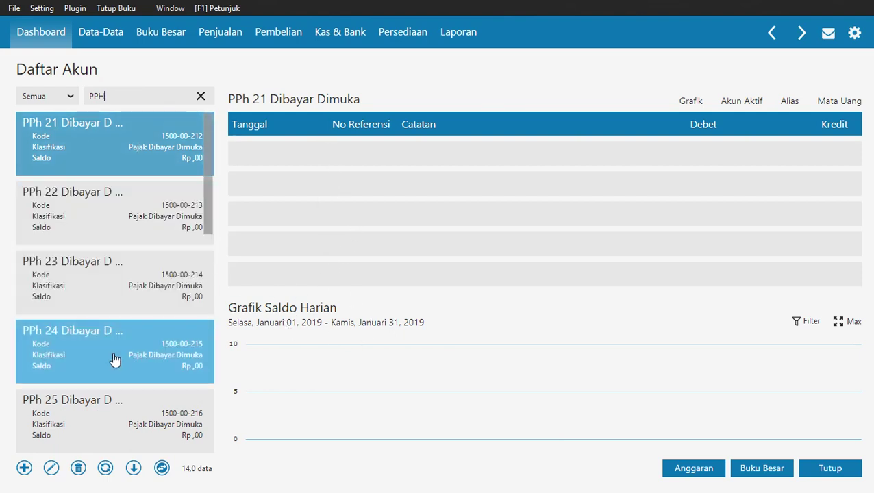
# Delete the PPh 26, PPh 25 and PPh 24 Dibayar Dimuka accounts, confirming each.
pyautogui.moveTo(209, 172); pyautogui.dragTo(211, 249)
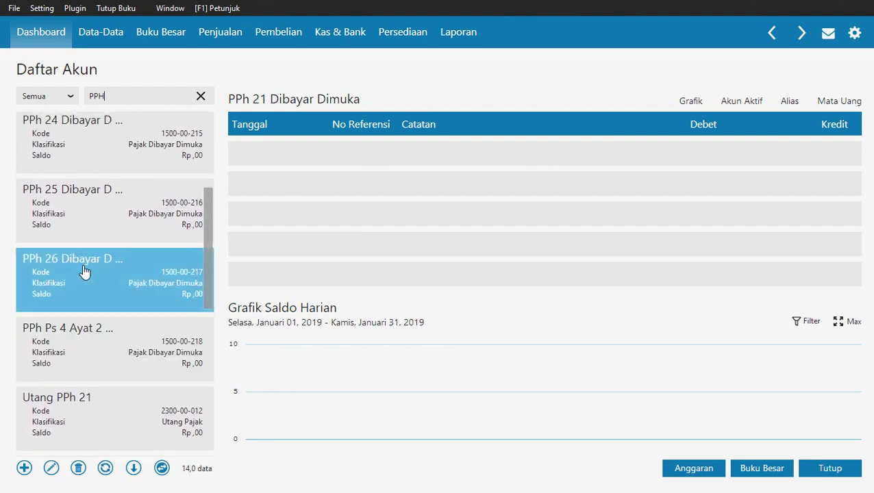
pyautogui.click(100, 282)
pyautogui.click(78, 468)
pyautogui.click(624, 320)
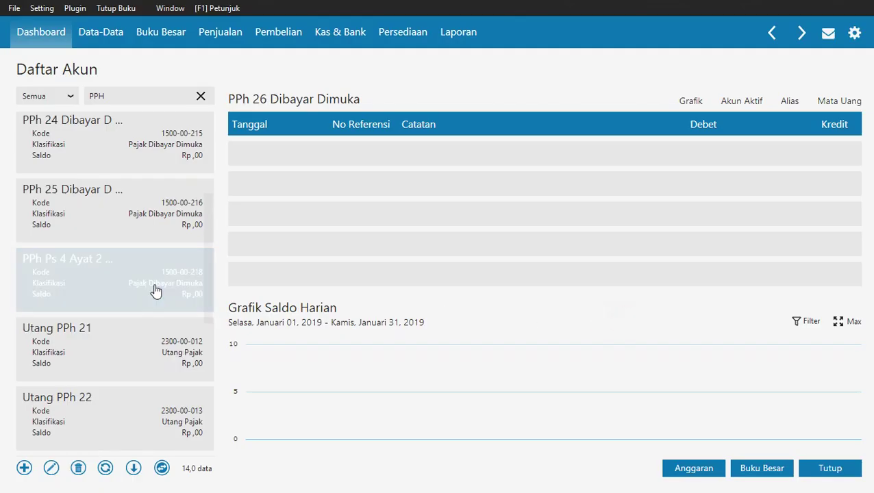
pyautogui.click(123, 201)
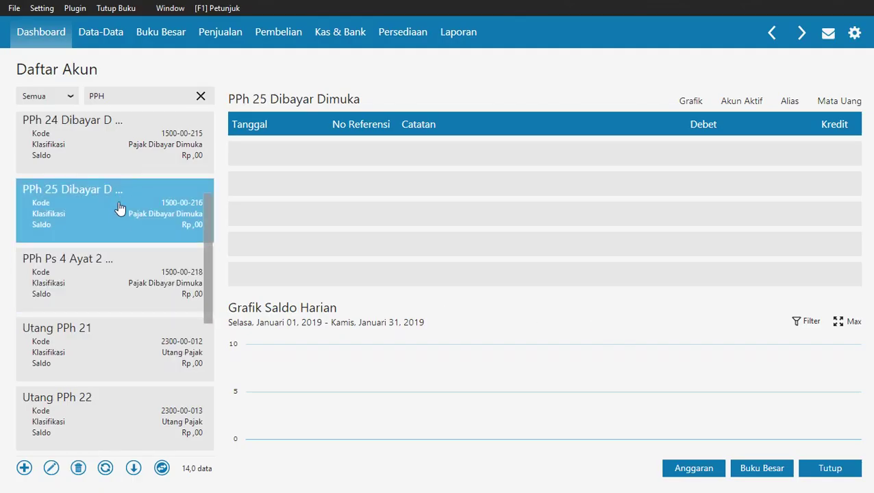
pyautogui.click(78, 468)
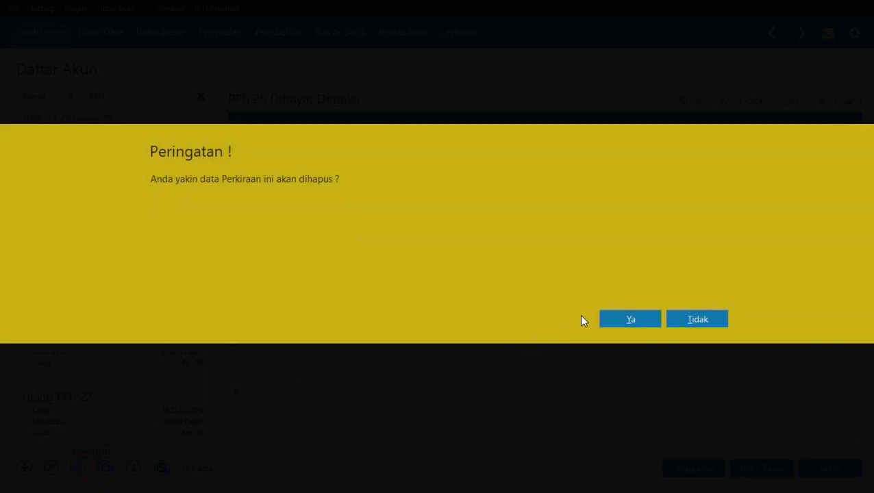
pyautogui.click(607, 320)
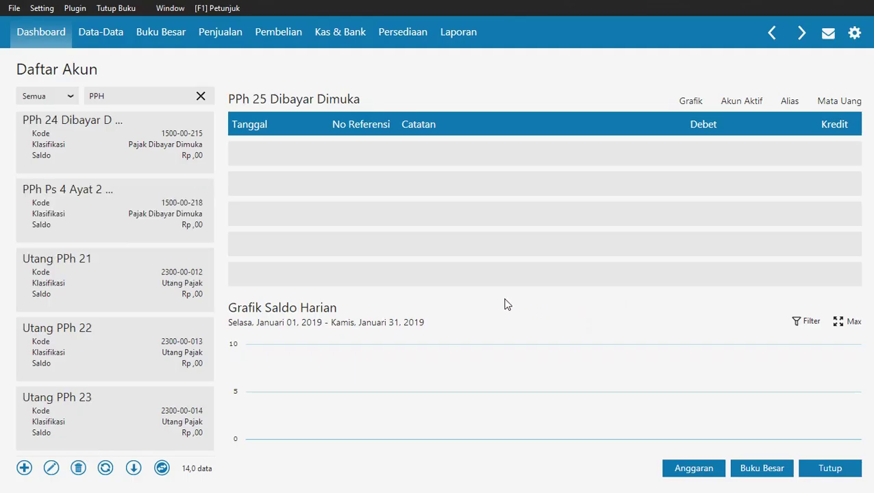
pyautogui.click(96, 144)
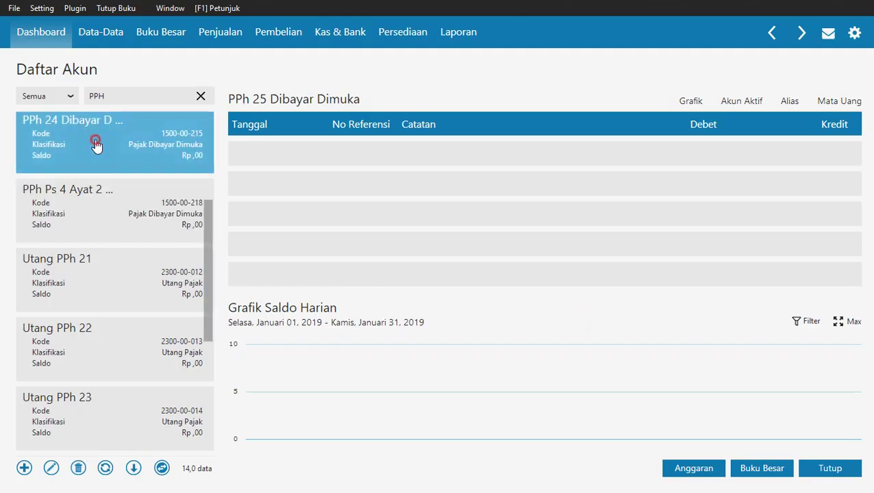
pyautogui.click(80, 471)
pyautogui.click(622, 320)
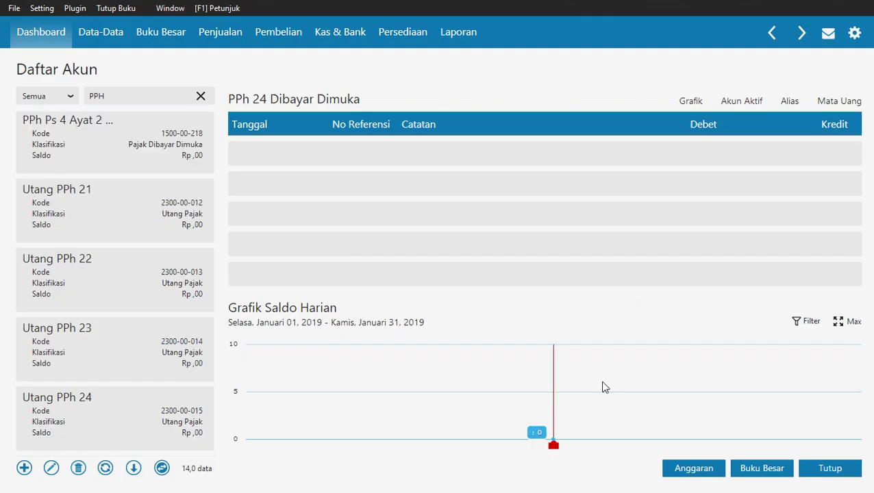
pyautogui.scroll(1, 158, 192)
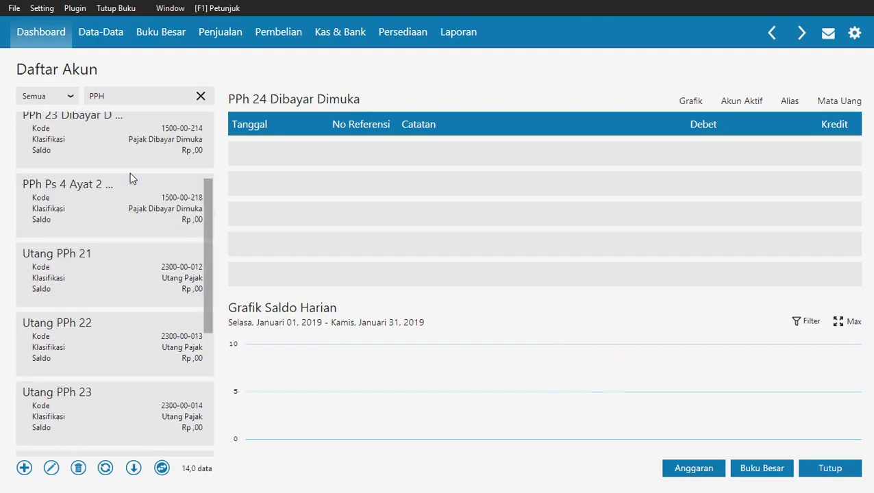
pyautogui.click(68, 163)
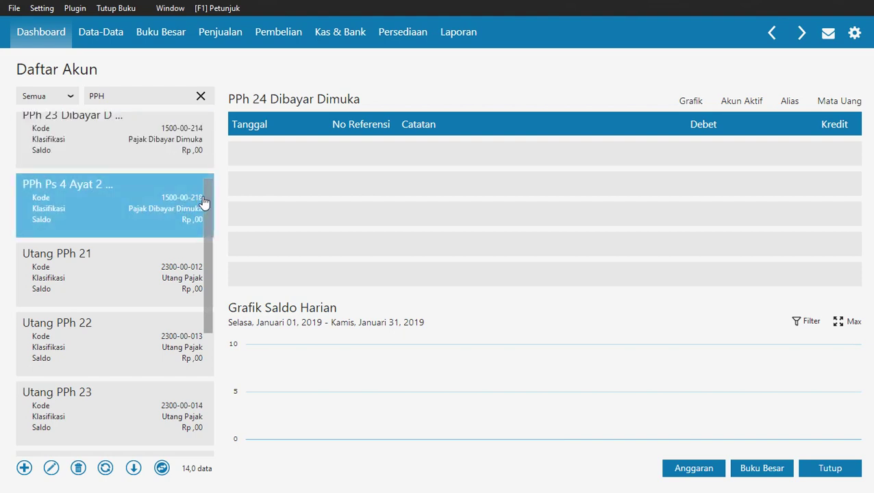
pyautogui.moveTo(206, 199); pyautogui.dragTo(219, 124)
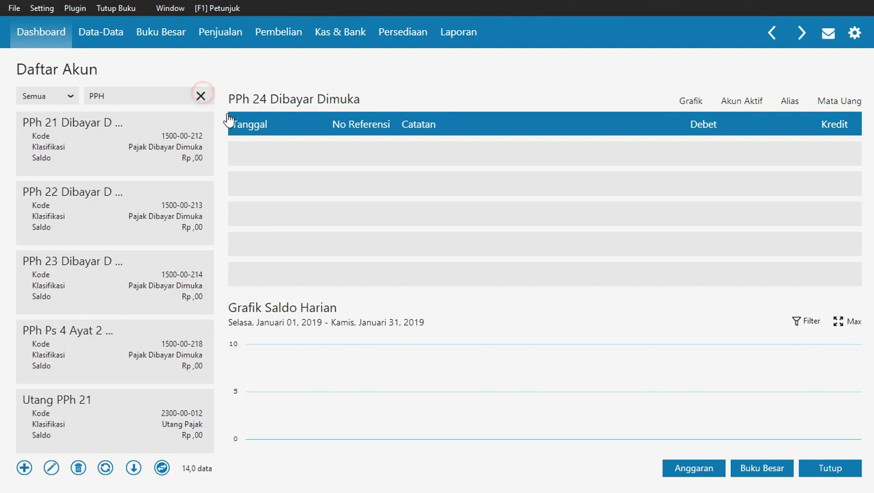
# Clear the search and start a new account classified as Pendapatan Usaha.
pyautogui.click(200, 96)
pyautogui.click(25, 467)
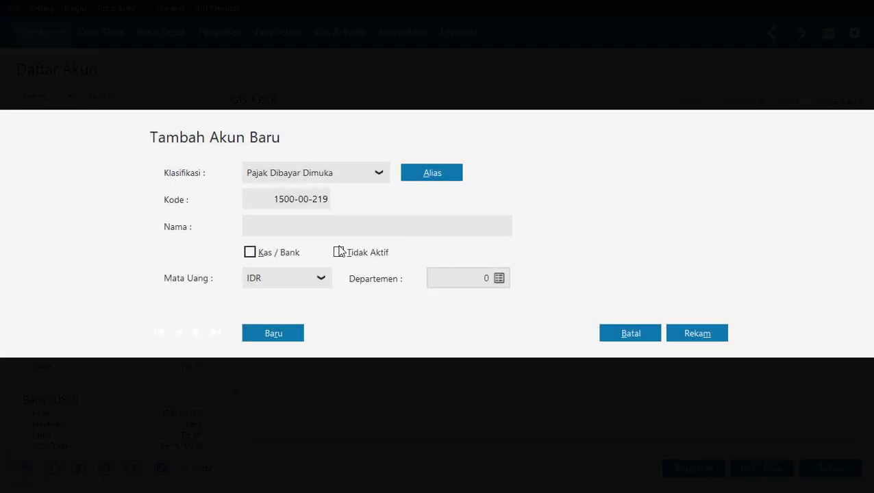
pyautogui.hotkey('alt', 'Tab')
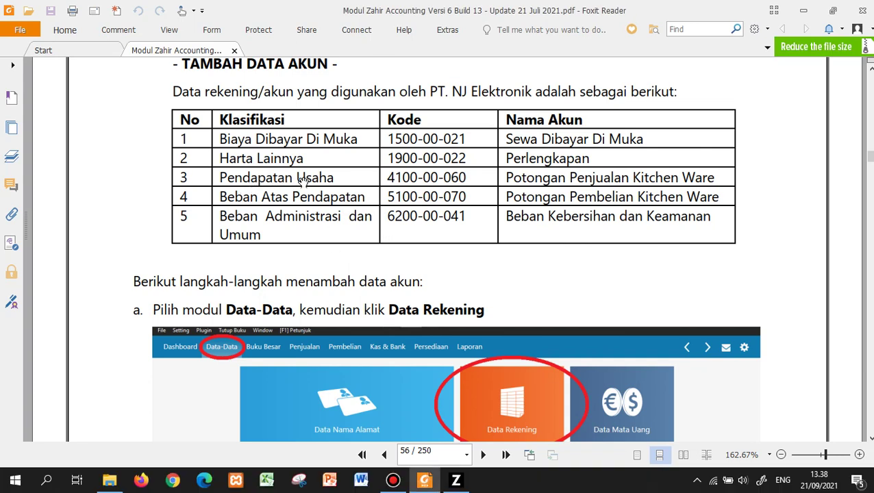
pyautogui.hotkey('alt', 'Tab')
pyautogui.click(341, 177)
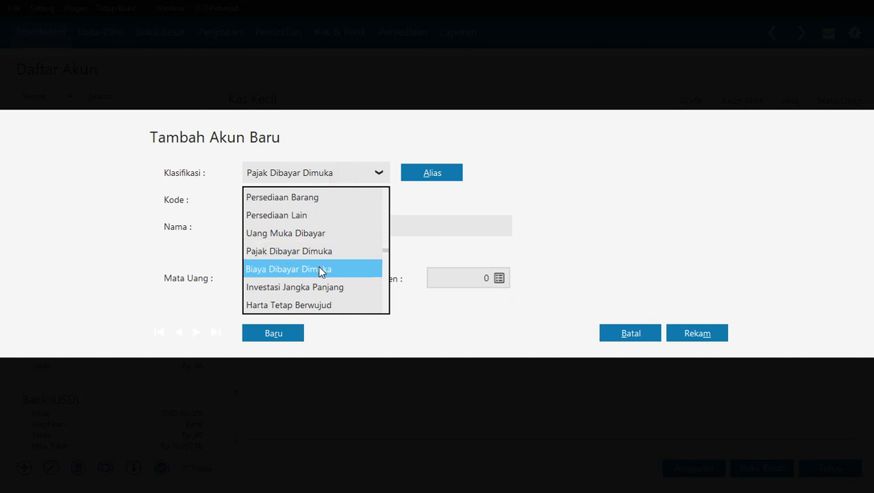
pyautogui.press('Down')
pyautogui.press('Down')
pyautogui.press('Down')
pyautogui.press('Down')
pyautogui.press('Down')
pyautogui.press('Down')
pyautogui.press('Down')
pyautogui.press('Down')
pyautogui.press('Down')
pyautogui.press('Down')
pyautogui.press('Down')
pyautogui.press('Down')
pyautogui.press('Down')
pyautogui.press('Down')
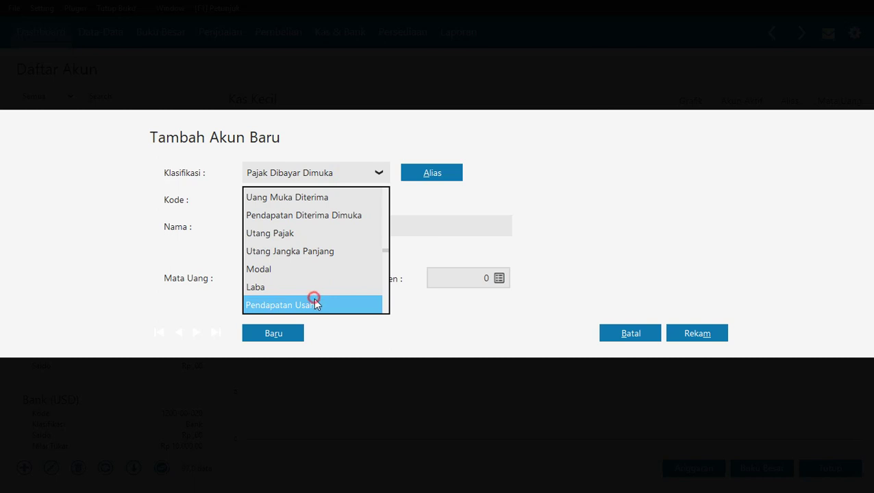
pyautogui.click(314, 303)
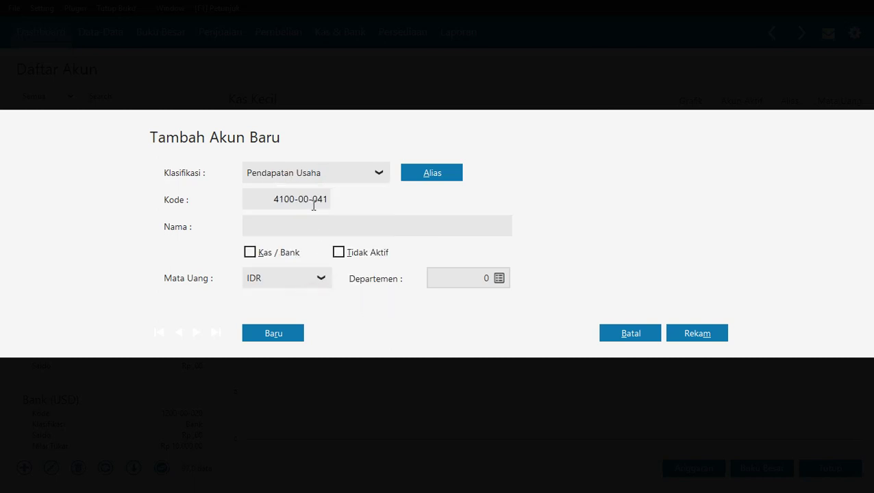
# Set the account code to 4100-00-060.
pyautogui.hotkey('alt', 'Tab')
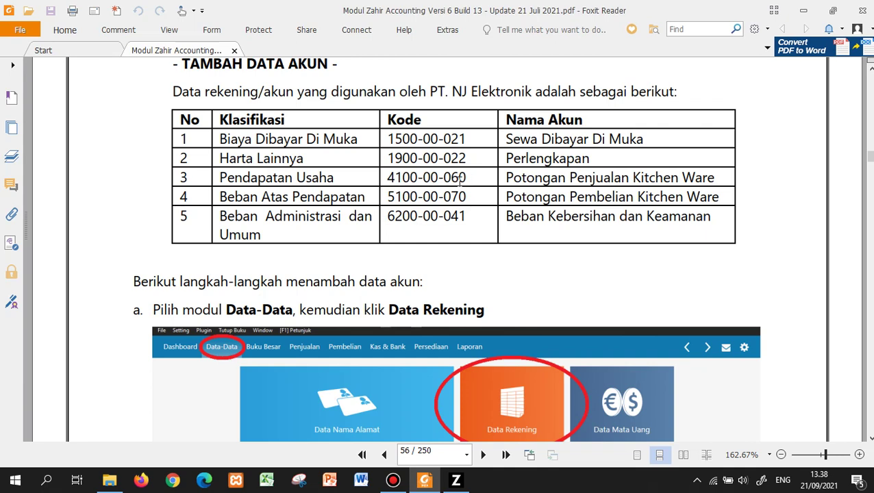
pyautogui.hotkey('alt', 'Tab')
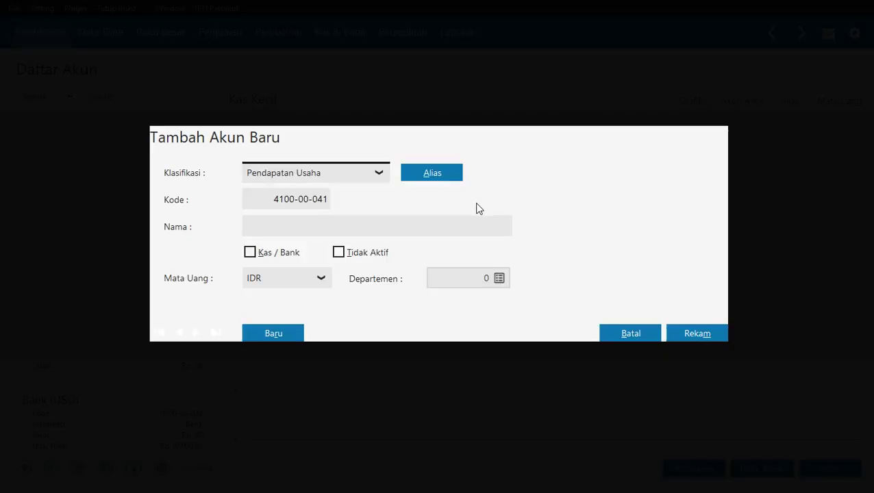
pyautogui.click(319, 199)
pyautogui.click(302, 201)
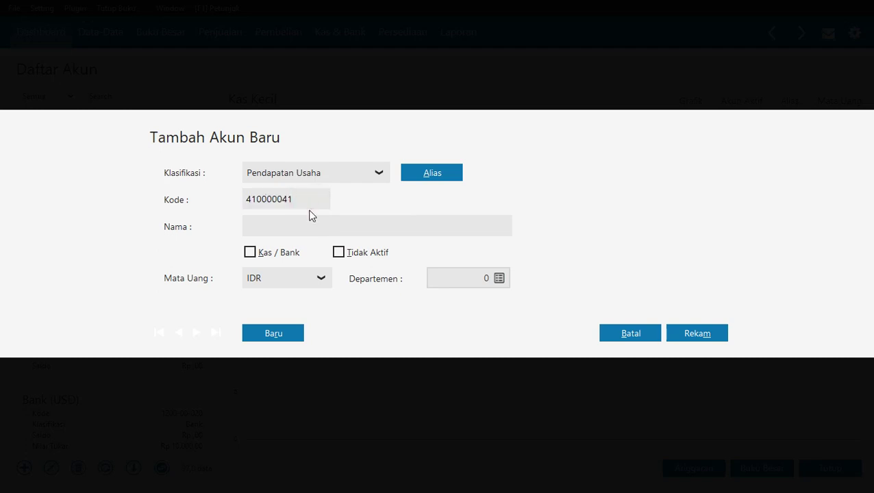
pyautogui.write('60')
pyautogui.press('Tab')
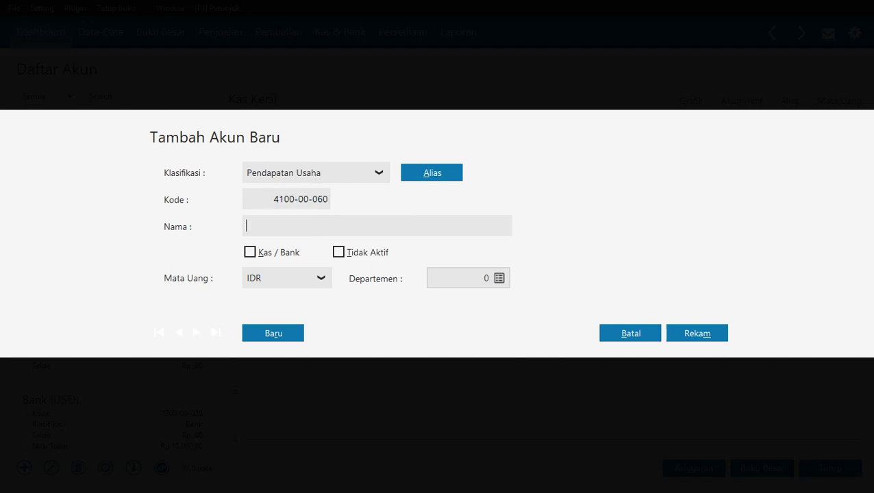
# Name the account 'Potongan Penjualan Kitchen Ware' and save it.
pyautogui.hotkey('alt', 'Tab')
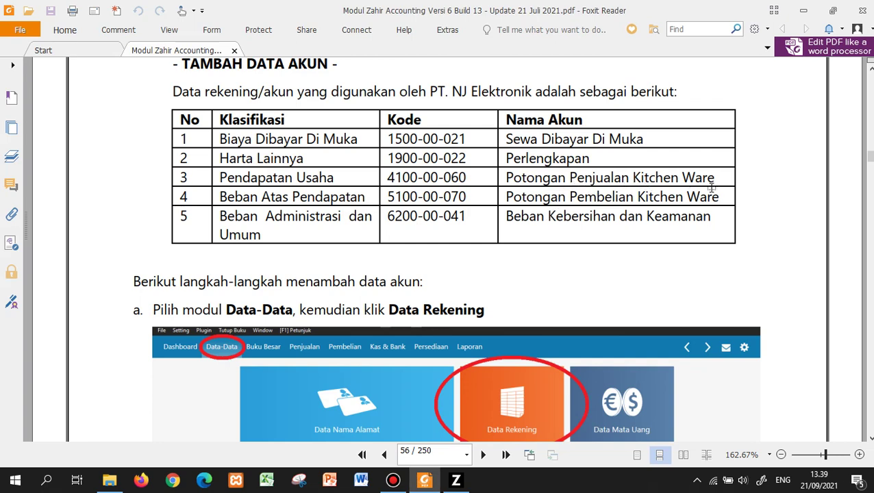
pyautogui.hotkey('alt', 'Tab')
pyautogui.write('Po')
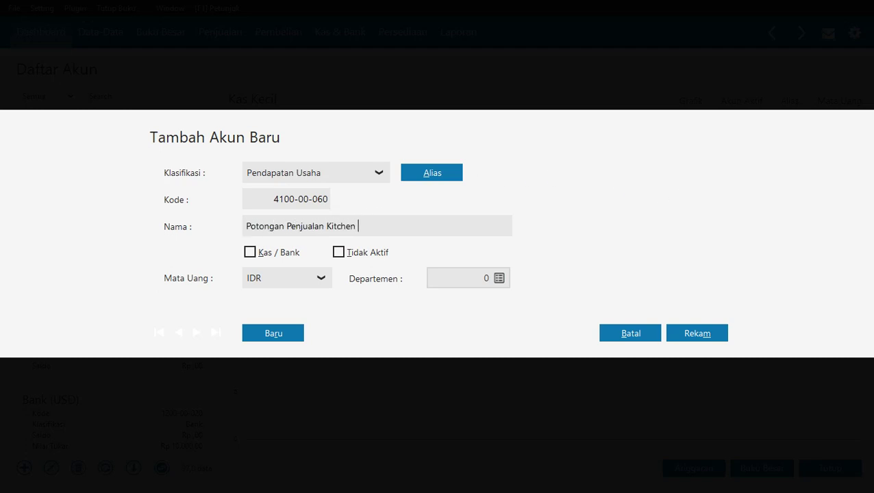
pyautogui.write('tongan Penjualan Kitchen Ware')
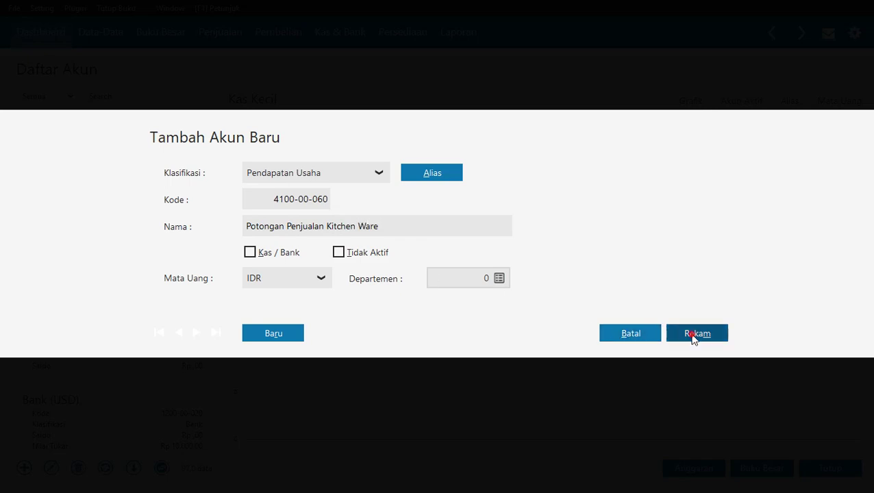
pyautogui.click(692, 334)
pyautogui.hotkey('alt', 'Tab')
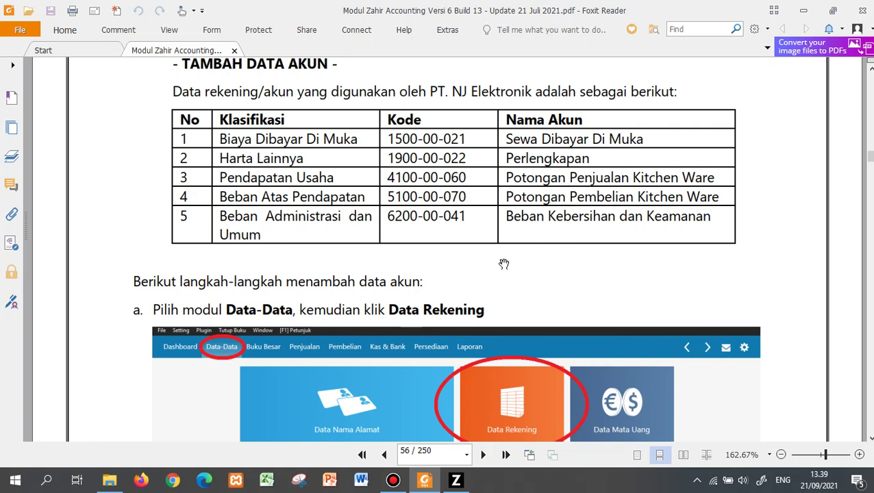
pyautogui.hotkey('alt', 'Tab')
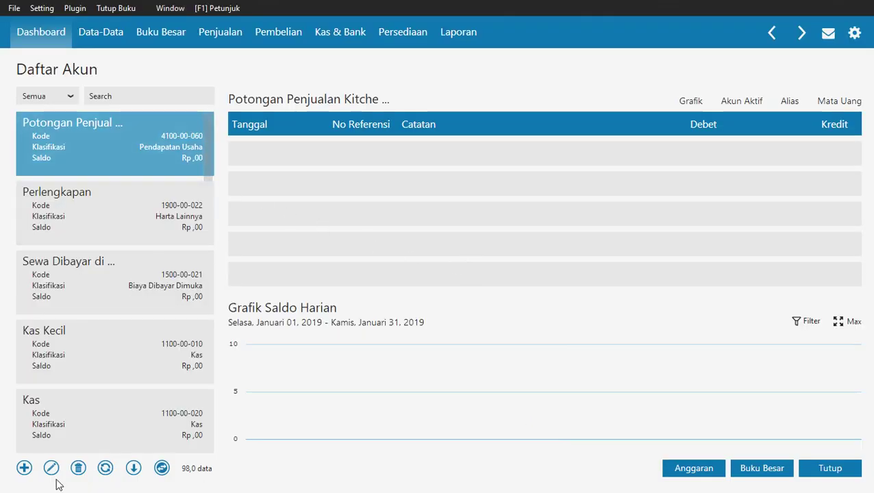
# Add account 5100-00-070 'Potongan Pembelian Kitchen Ware' classified as Beban atas Pendapatan.
pyautogui.click(23, 468)
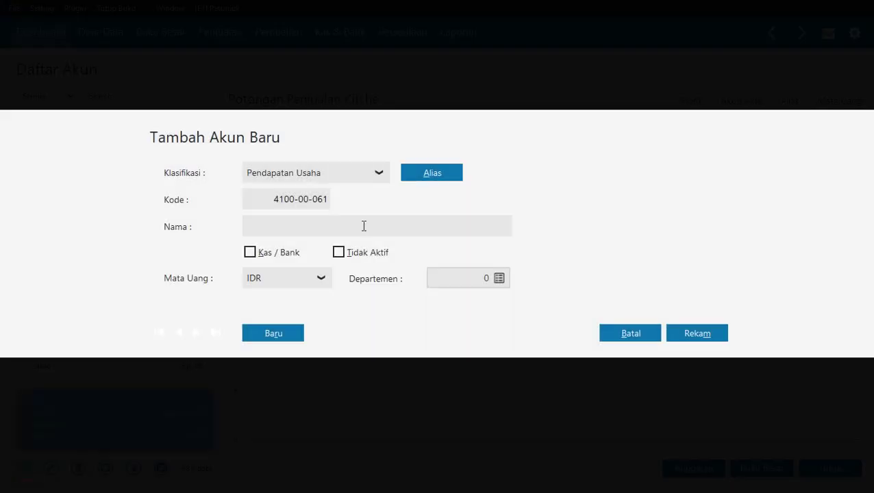
pyautogui.click(355, 173)
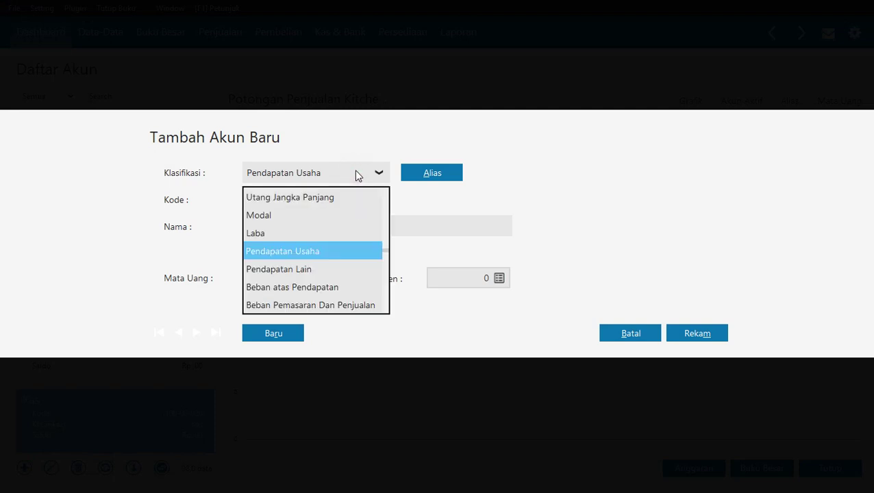
pyautogui.click(305, 288)
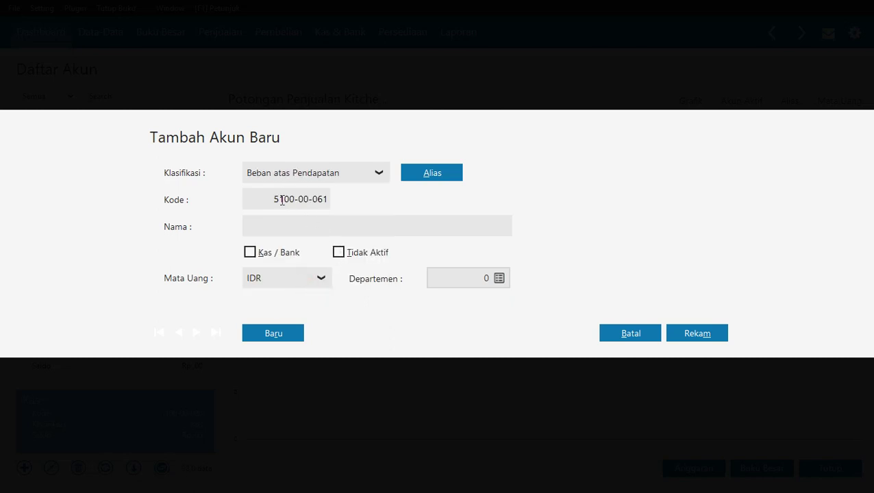
pyautogui.click(322, 199)
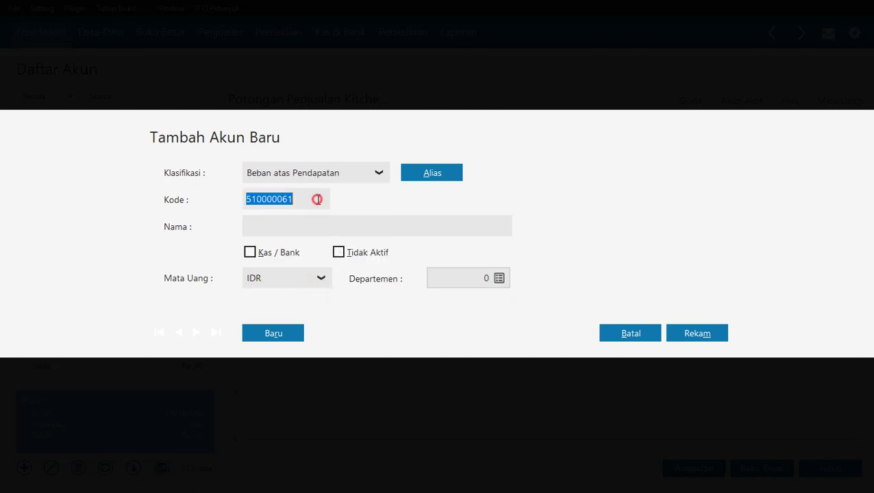
pyautogui.click(299, 200)
pyautogui.write('70')
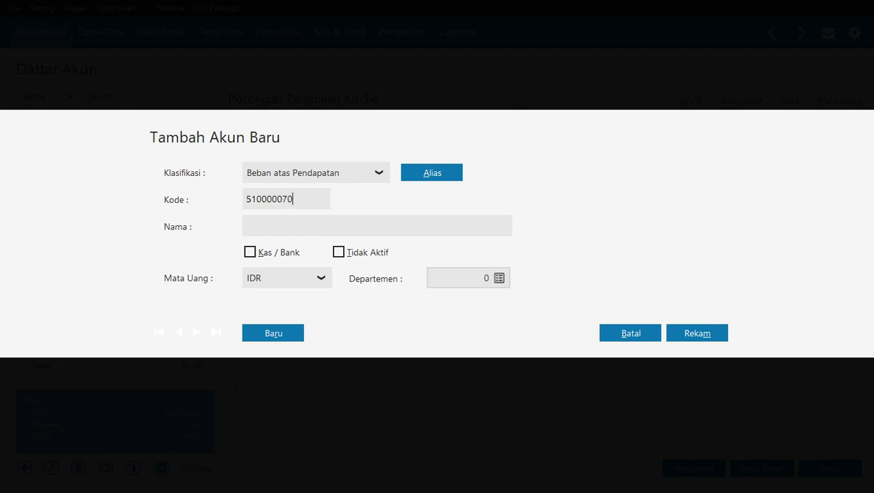
pyautogui.press('Tab')
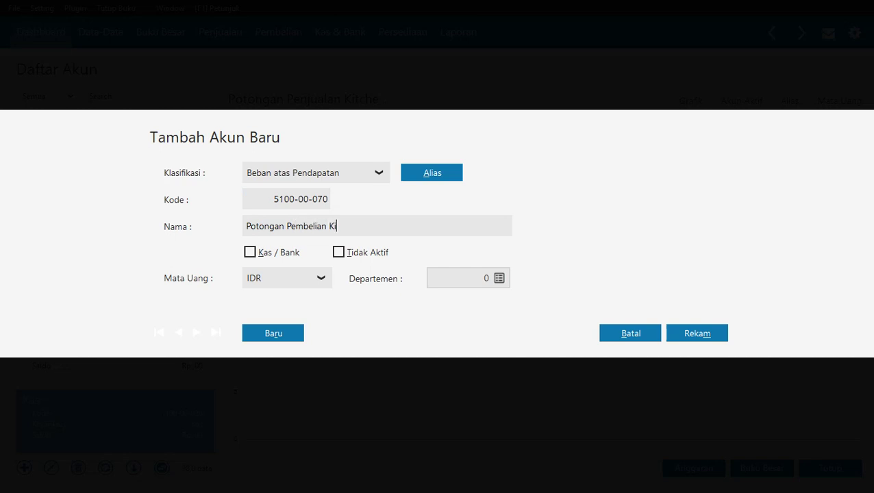
pyautogui.write('Ware')
pyautogui.click(702, 334)
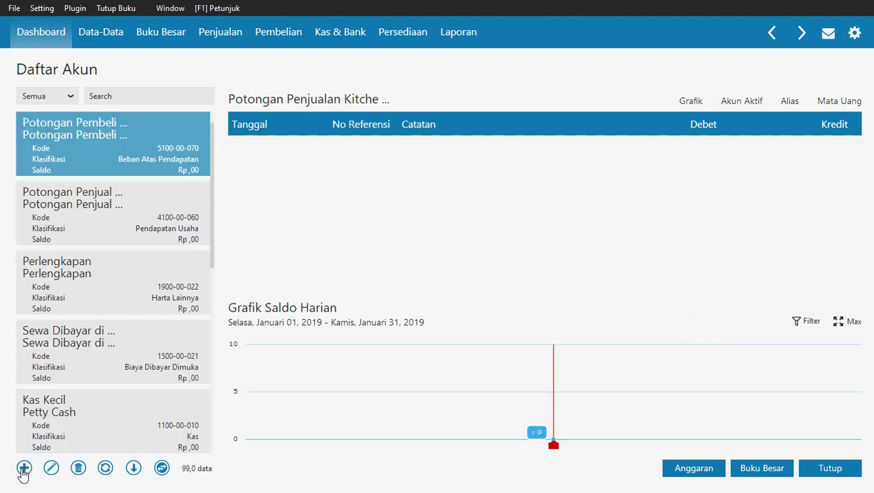
# Add account 6200-00-041 'Beban Kebersihan dan Keamanan' under Beban Administrasi Dan Umum.
pyautogui.click(24, 468)
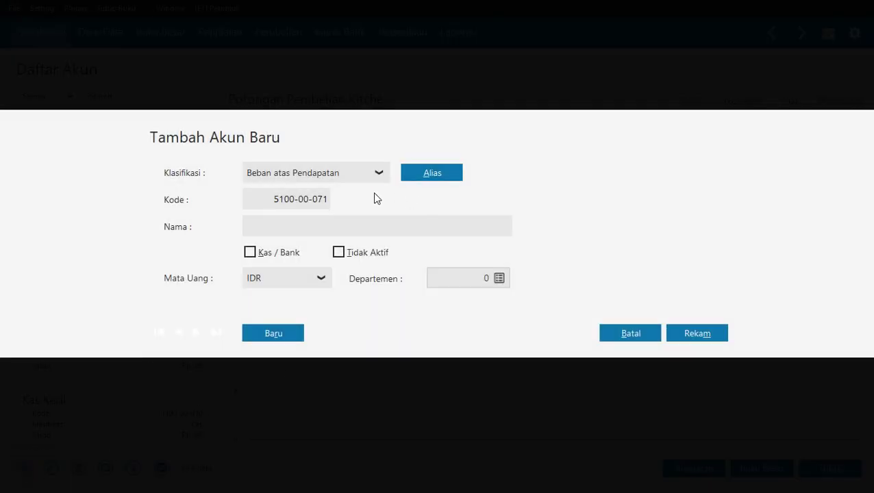
pyautogui.click(361, 180)
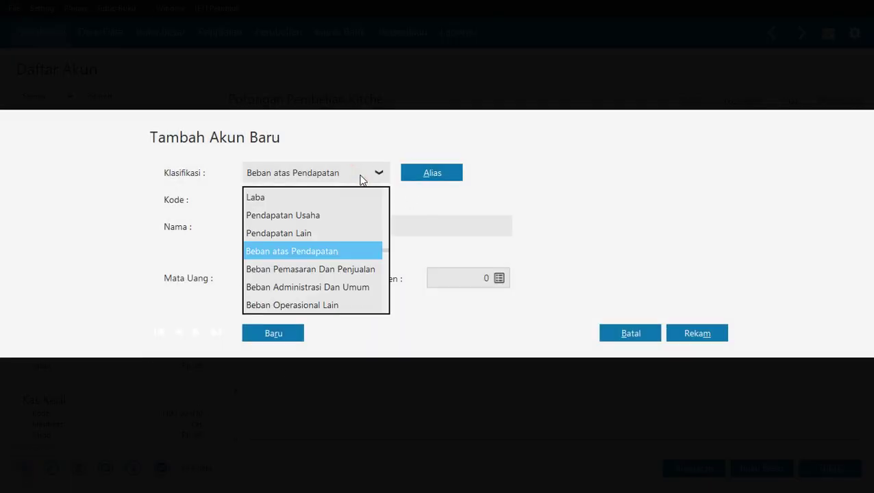
pyautogui.scroll(-1, 345, 288)
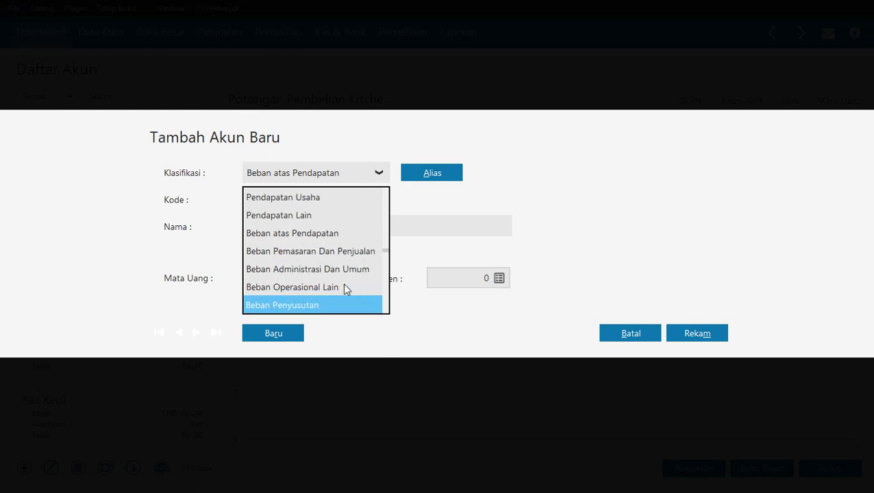
pyautogui.click(345, 288)
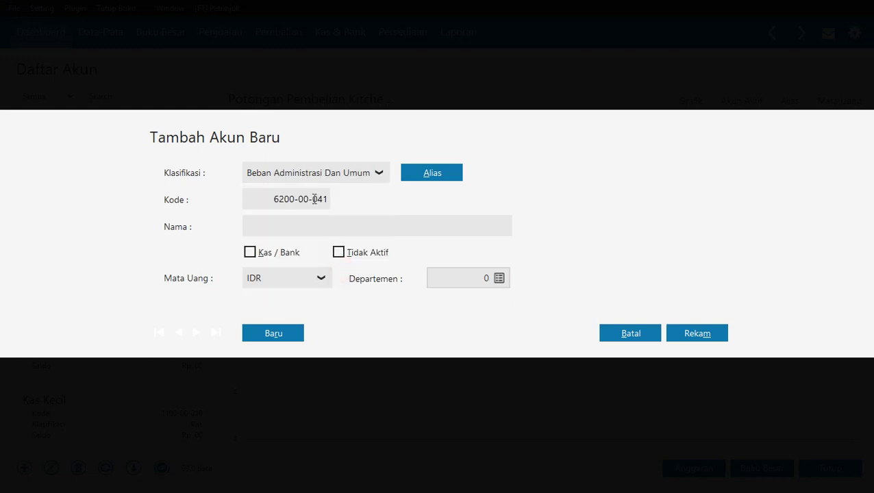
pyautogui.hotkey('alt', 'Tab')
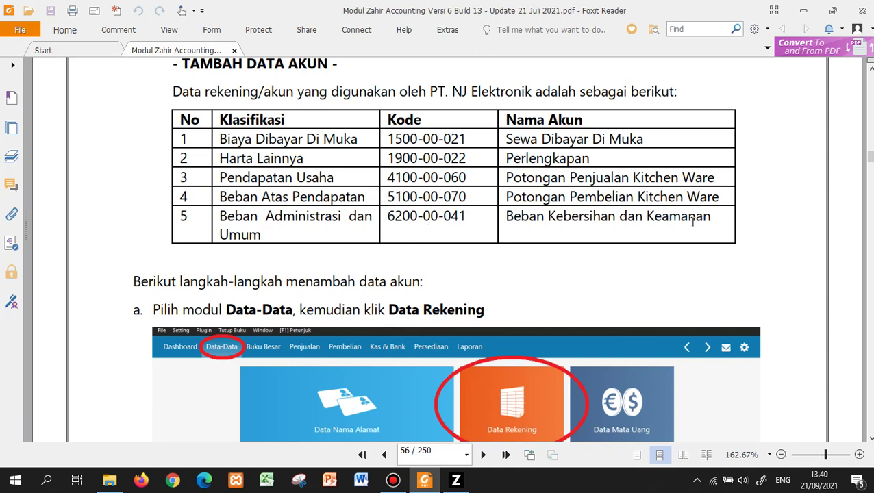
pyautogui.hotkey('alt', 'Tab')
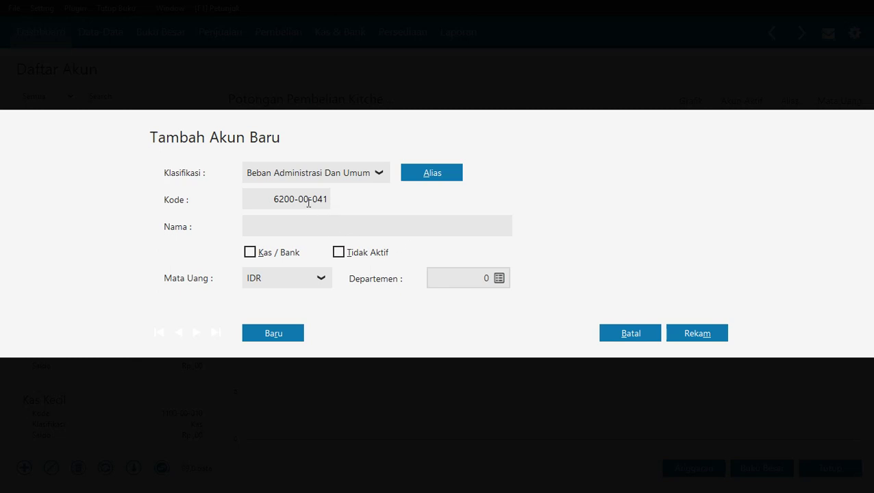
pyautogui.click(320, 224)
pyautogui.write('Beban Kebersihan dan Keamanan')
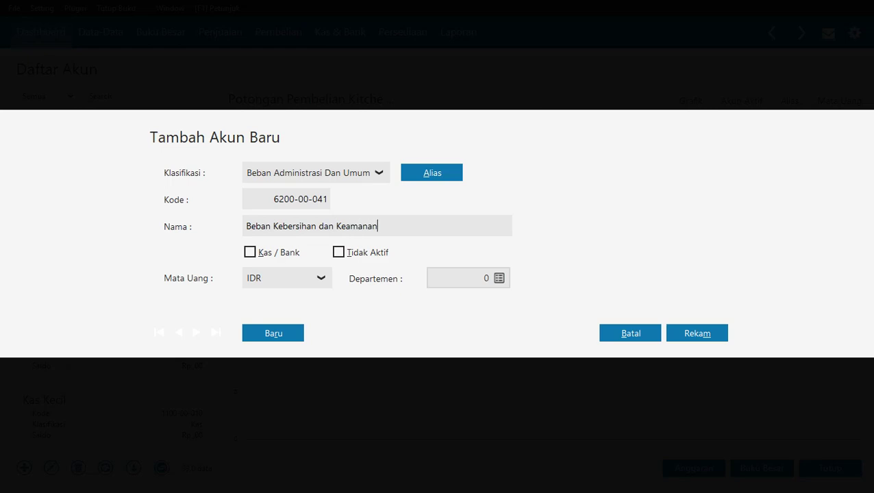
pyautogui.click(696, 343)
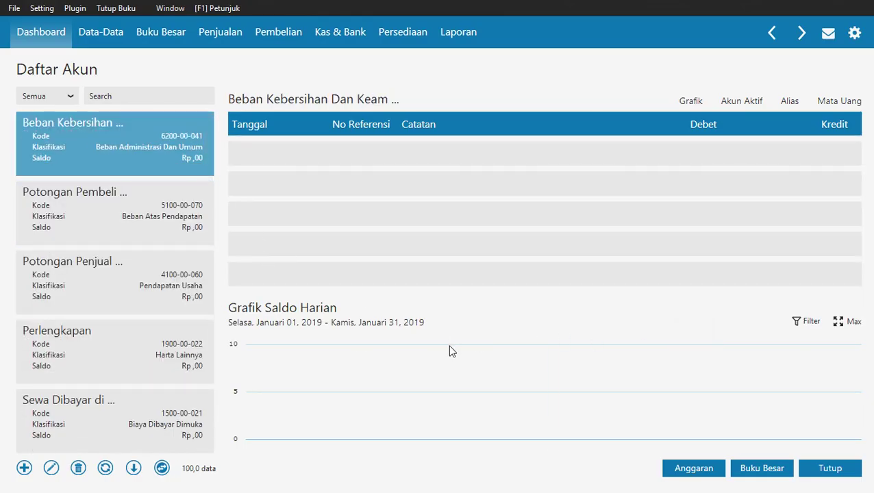
# Scroll the manual to page 58's Ubah Data Akun table of account renames.
pyautogui.hotkey('alt', 'Tab')
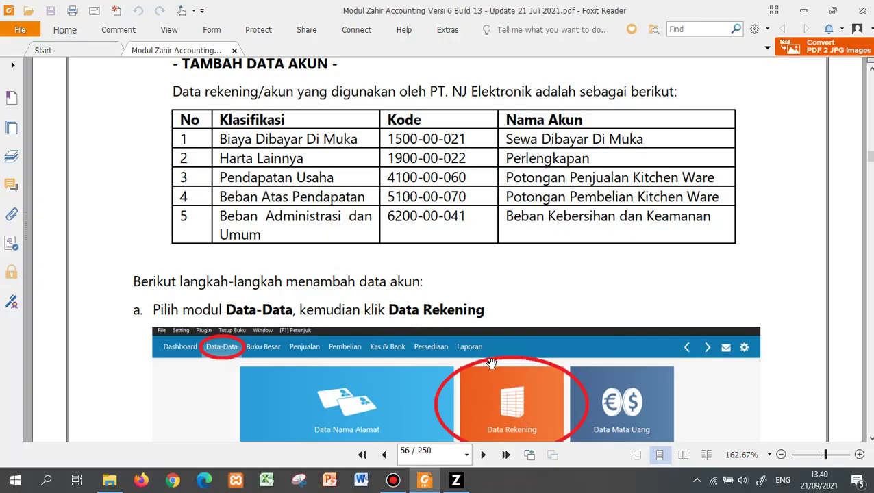
pyautogui.scroll(-8, 492, 364)
pyautogui.scroll(-20, 491, 364)
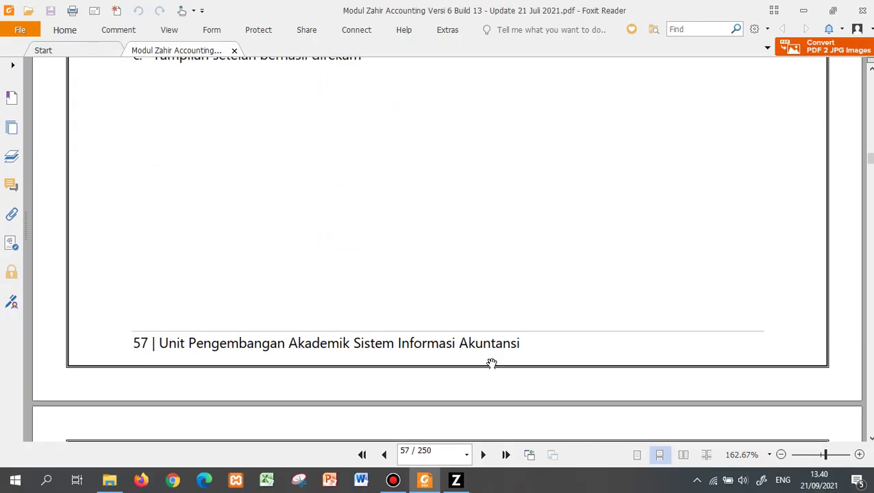
pyautogui.scroll(10, 492, 364)
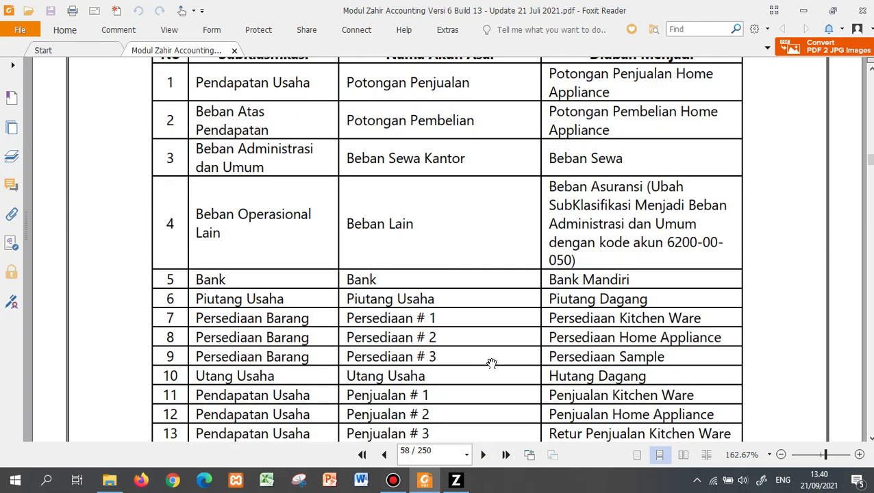
pyautogui.scroll(-15, 491, 363)
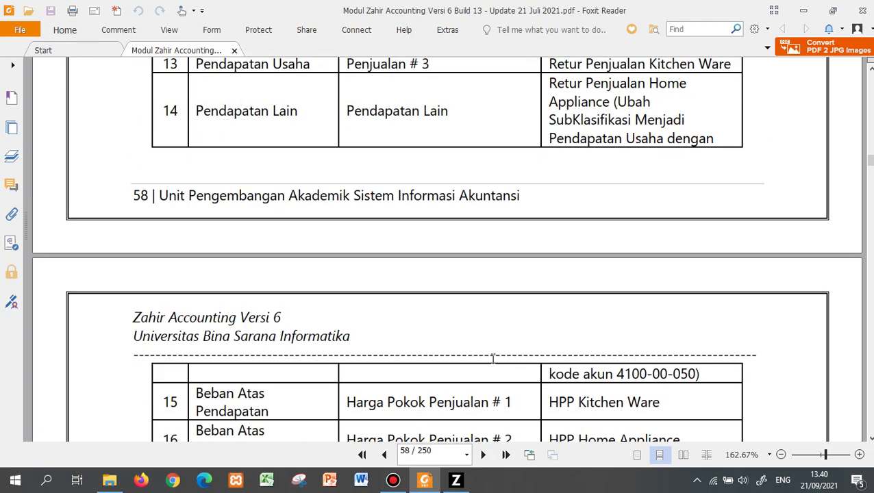
pyautogui.scroll(15, 492, 363)
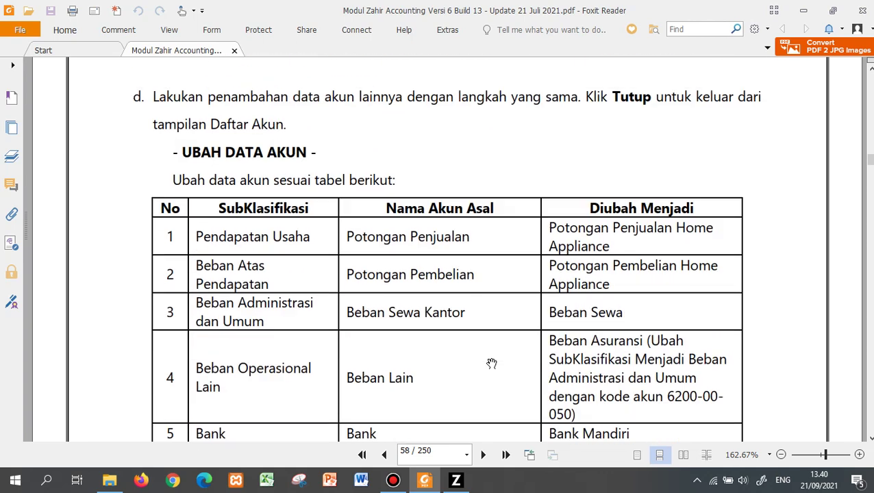
pyautogui.scroll(-1, 492, 364)
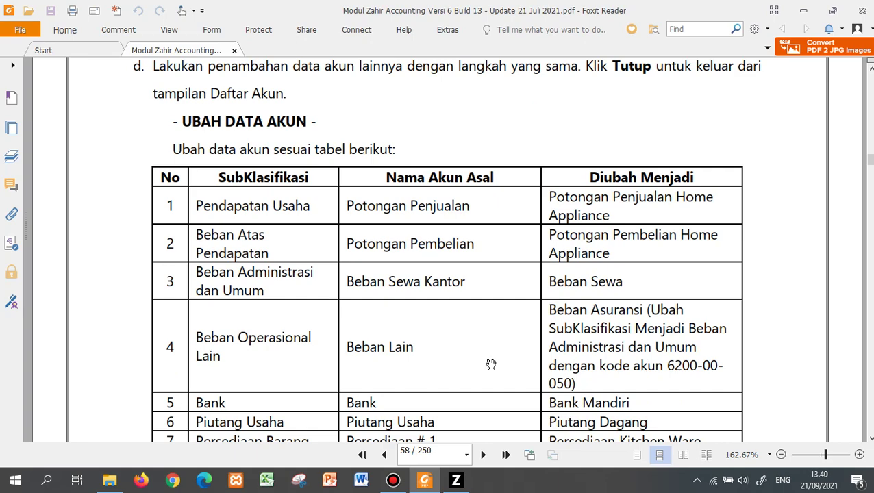
pyautogui.moveTo(304, 309); pyautogui.dragTo(304, 307)
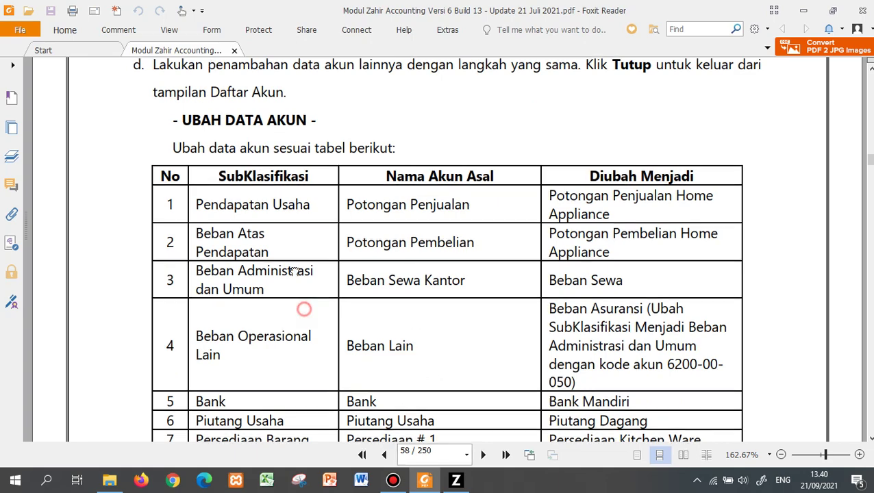
pyautogui.scroll(-3, 293, 270)
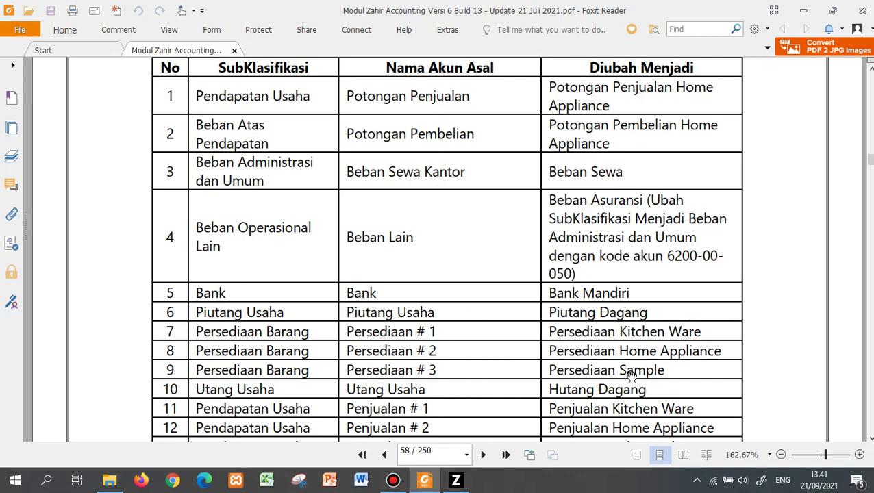
# Find account 4100-00-040 via 'Potongan pen', append 'Home Appliance' to its name, and save.
pyautogui.click(456, 482)
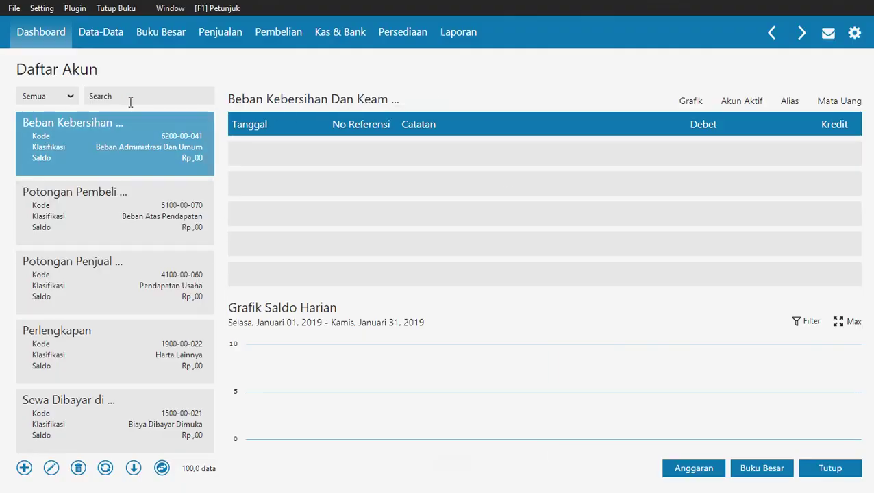
pyautogui.click(130, 101)
pyautogui.write('Potongan penjualan')
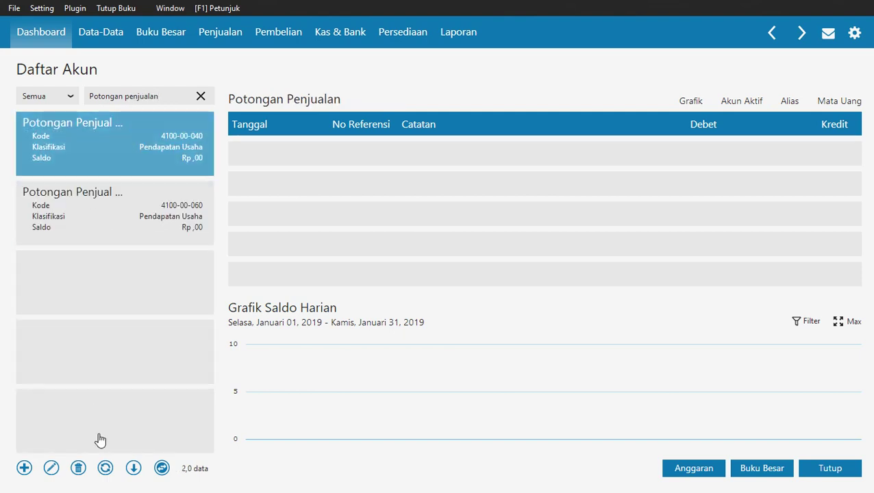
pyautogui.click(51, 469)
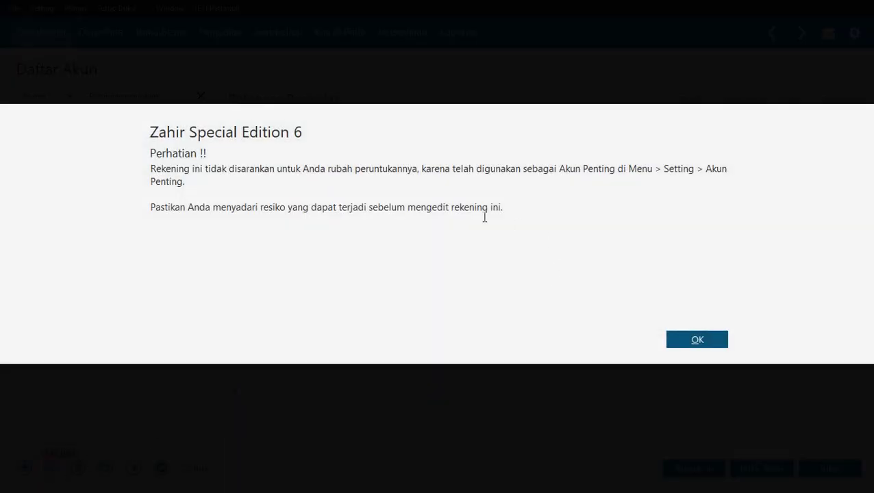
pyautogui.click(697, 341)
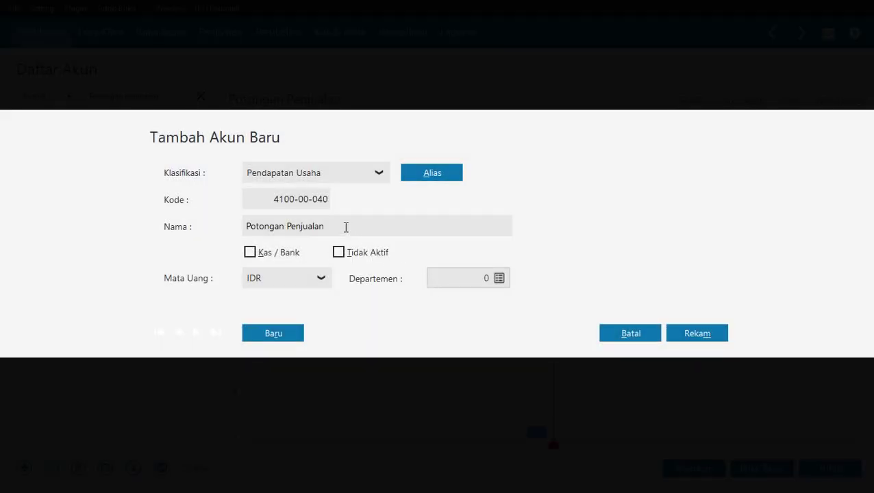
pyautogui.click(347, 227)
pyautogui.write('Home Appliance')
pyautogui.click(698, 332)
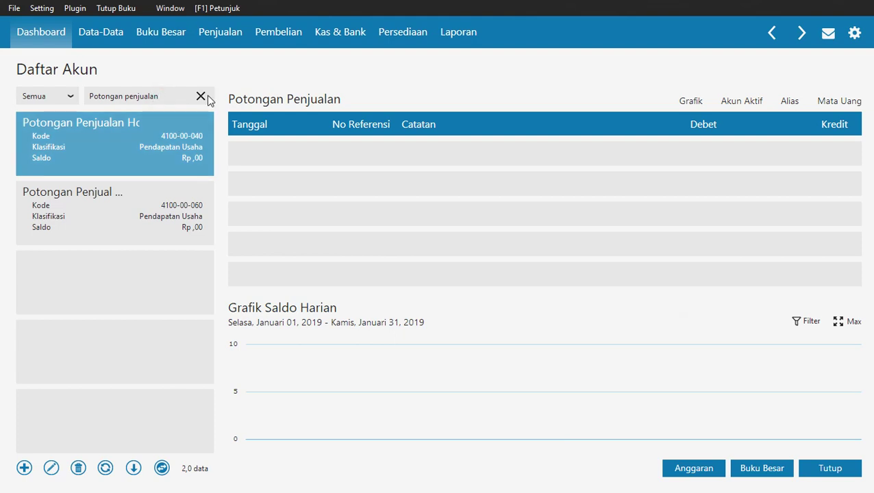
# Search 'Potongan Pembelian', rename it 'Potongan Pembelian Home Appliance', then clear the search filter.
pyautogui.press('BackSpace')
pyautogui.press('BackSpace')
pyautogui.press('BackSpace')
pyautogui.press('BackSpace')
pyautogui.press('BackSpace')
pyautogui.press('BackSpace')
pyautogui.press('BackSpace')
pyautogui.write('mbelian')
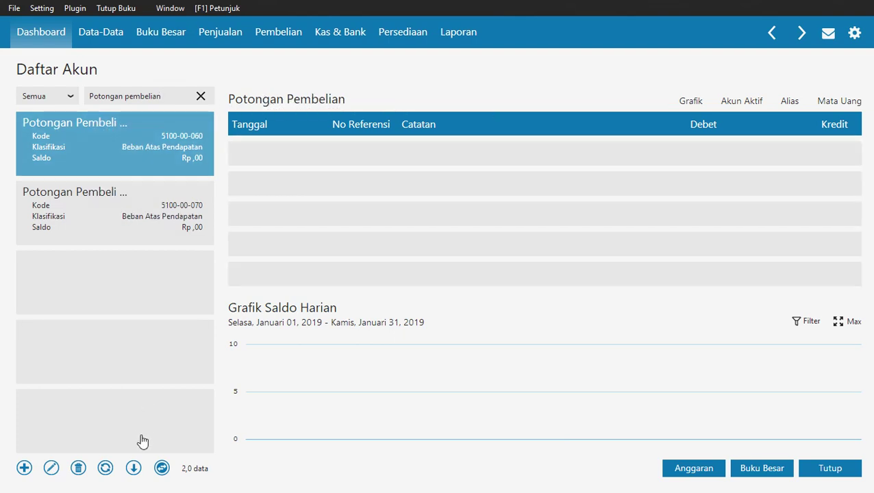
pyautogui.click(51, 467)
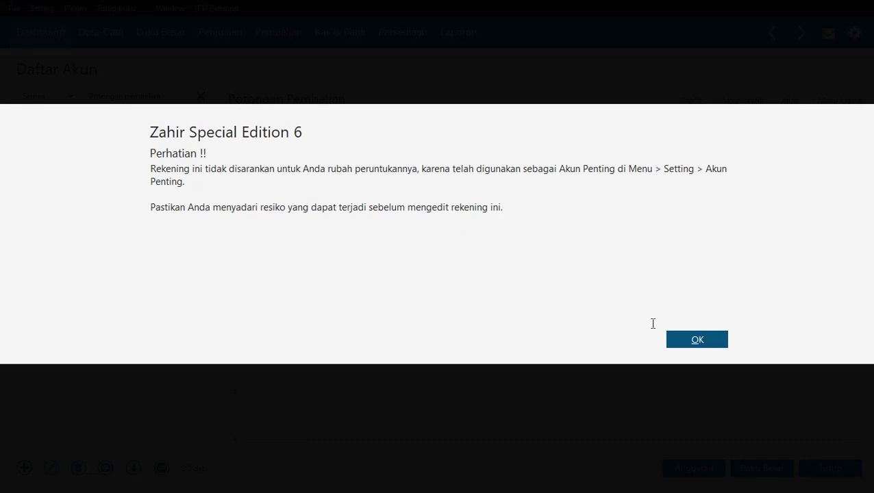
pyautogui.click(688, 343)
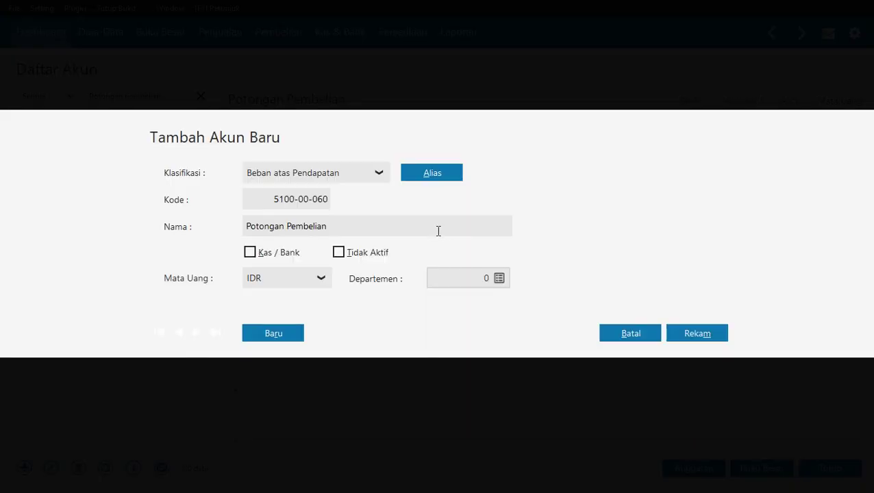
pyautogui.click(435, 224)
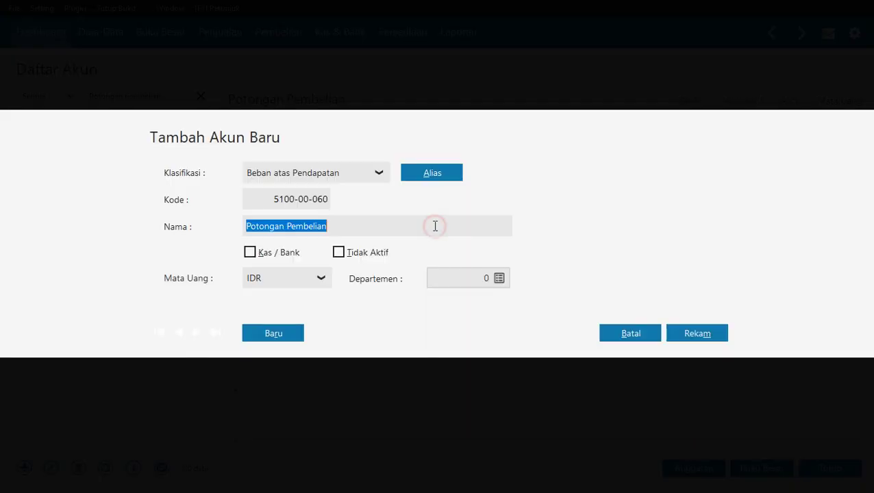
pyautogui.click(430, 222)
pyautogui.write('Home Appliance')
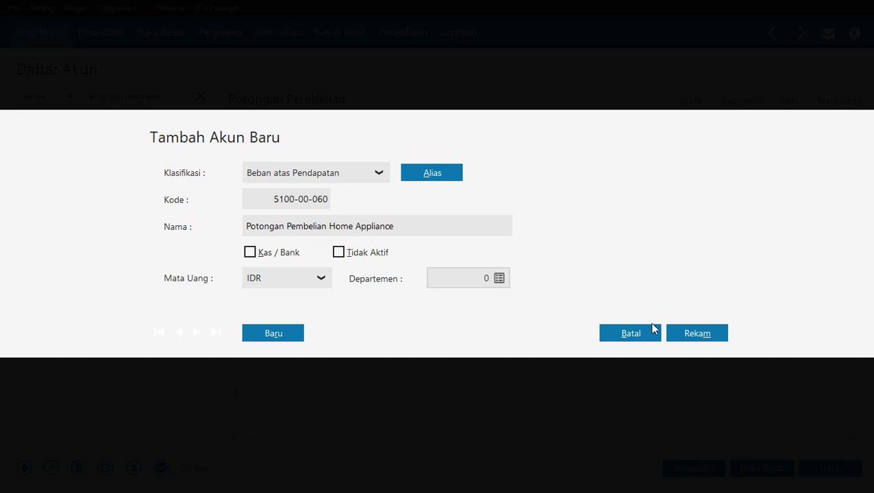
pyautogui.click(693, 333)
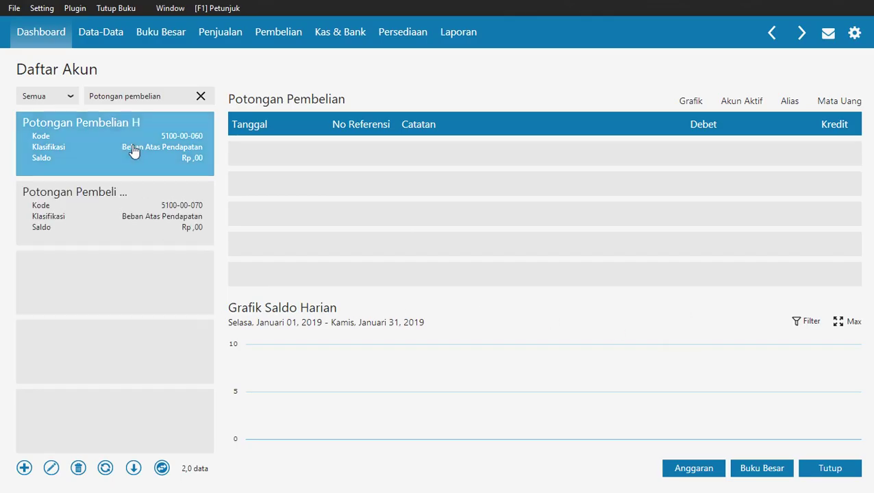
pyautogui.click(174, 95)
pyautogui.click(201, 96)
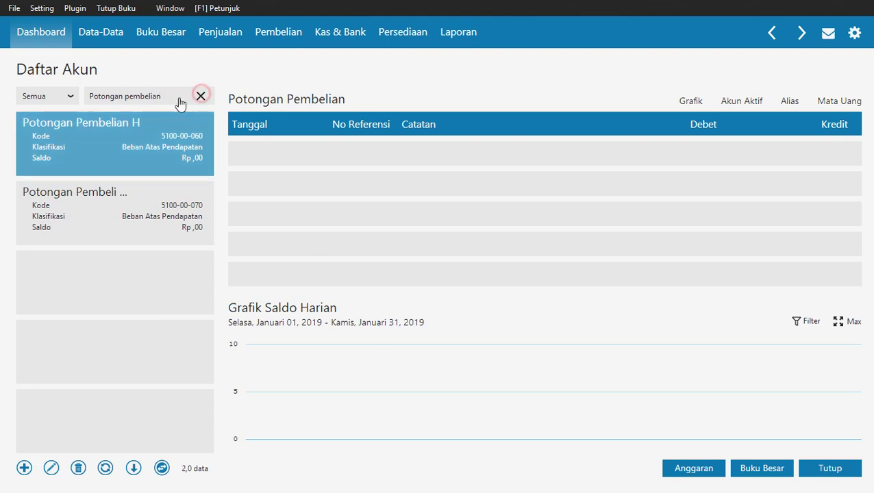
# Rename account Beban Sewa Kantor to 'Beban Sewa' by deleting the word Kantor.
pyautogui.write('Beban ')
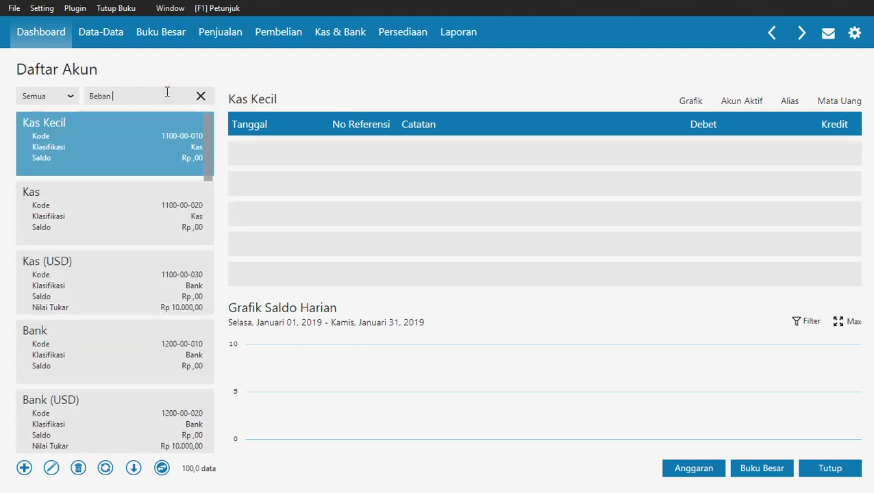
pyautogui.write('Sewa Kantor')
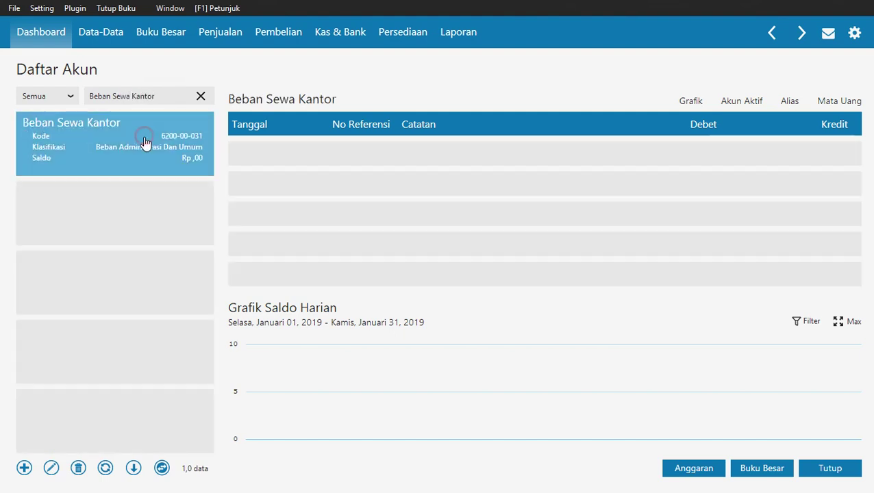
pyautogui.click(77, 463)
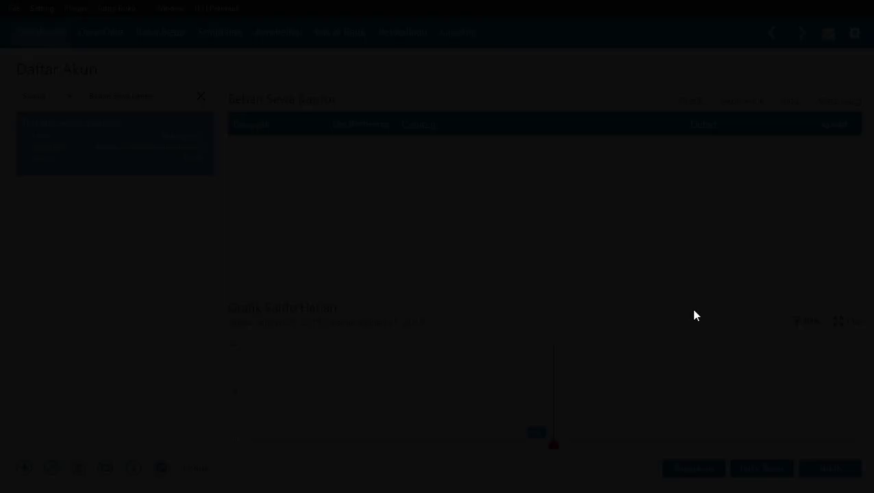
pyautogui.doubleClick(307, 227)
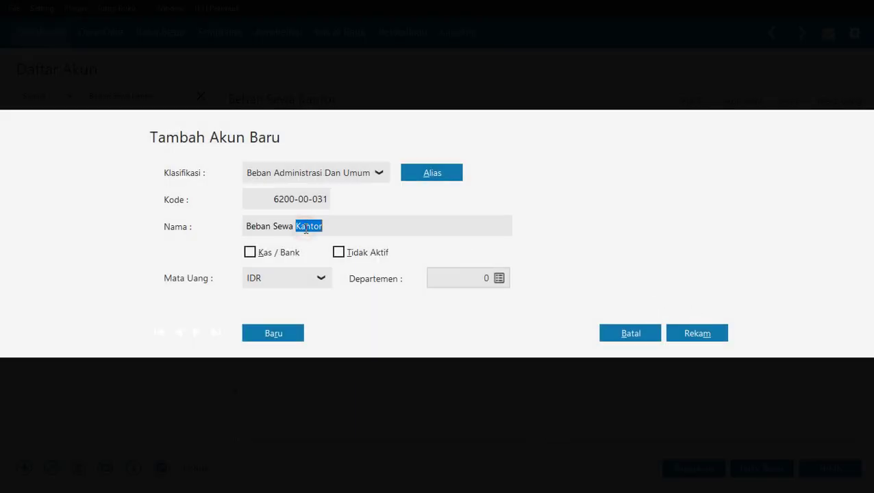
pyautogui.press('BackSpace')
pyautogui.click(724, 336)
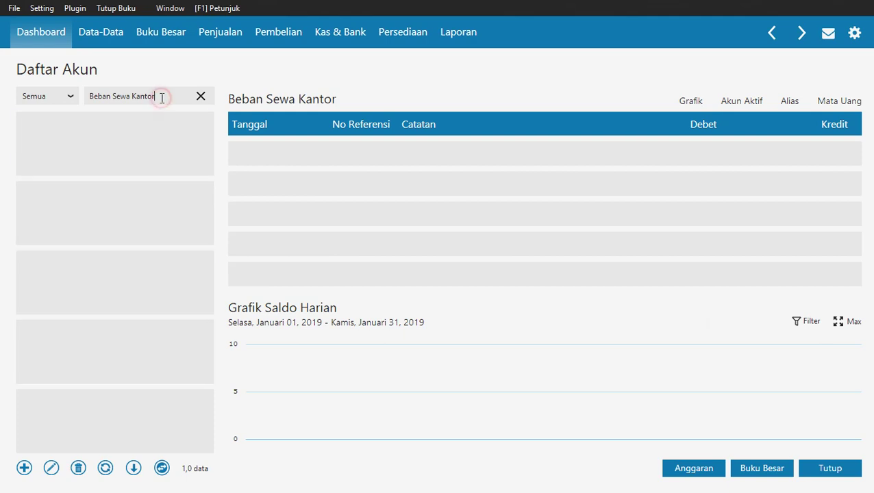
# Replace the account search with 'Beban' to find Beban Lain.
pyautogui.click(165, 91)
pyautogui.press('BackSpace')
pyautogui.press('BackSpace')
pyautogui.press('BackSpace')
pyautogui.press('BackSpace')
pyautogui.press('BackSpace')
pyautogui.press('BackSpace')
pyautogui.press('BackSpace')
pyautogui.press('BackSpace')
pyautogui.press('BackSpace')
pyautogui.press('BackSpace')
pyautogui.press('BackSpace')
pyautogui.press('BackSpace')
pyautogui.press('BackSpace')
pyautogui.press('BackSpace')
pyautogui.write('Beban Lain')
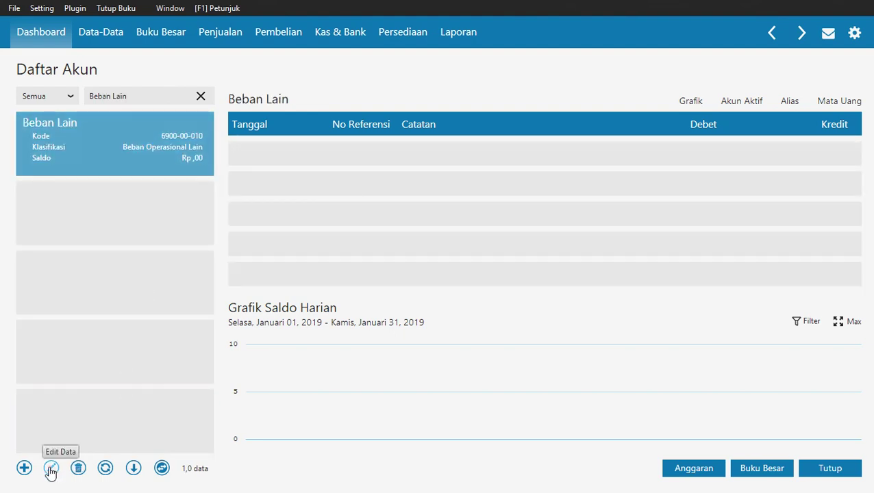
# Rename the Beban Lain account to 'Beban Asuransi', checking the PDF guide.
pyautogui.click(50, 468)
pyautogui.click(698, 343)
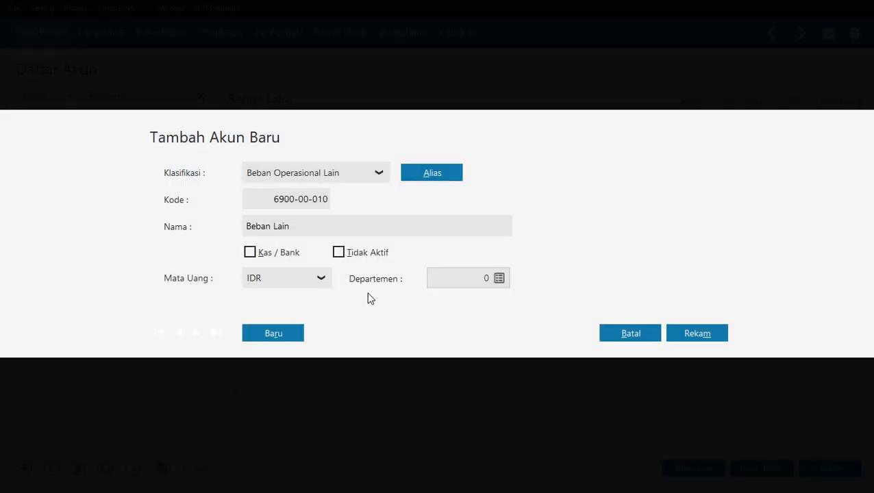
pyautogui.click(313, 228)
pyautogui.click(284, 226)
pyautogui.doubleClick(285, 227)
pyautogui.write('Asurans')
pyautogui.hotkey('alt', 'Tab')
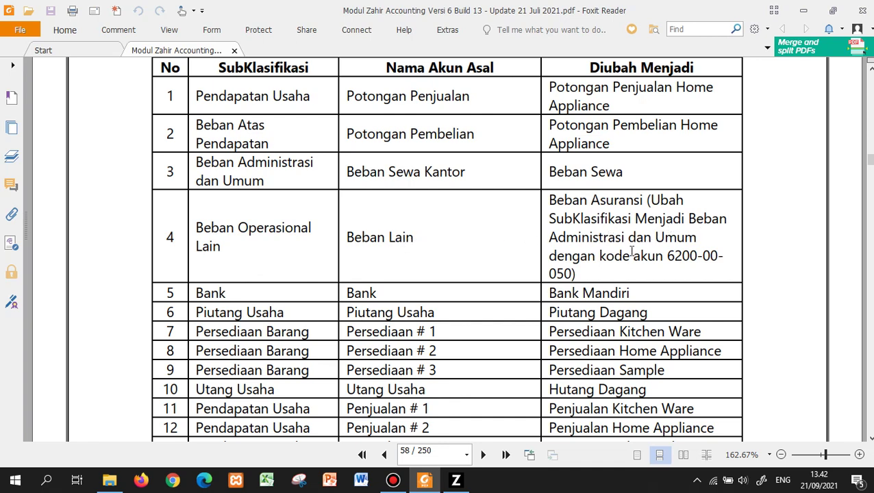
pyautogui.hotkey('alt', 'Tab')
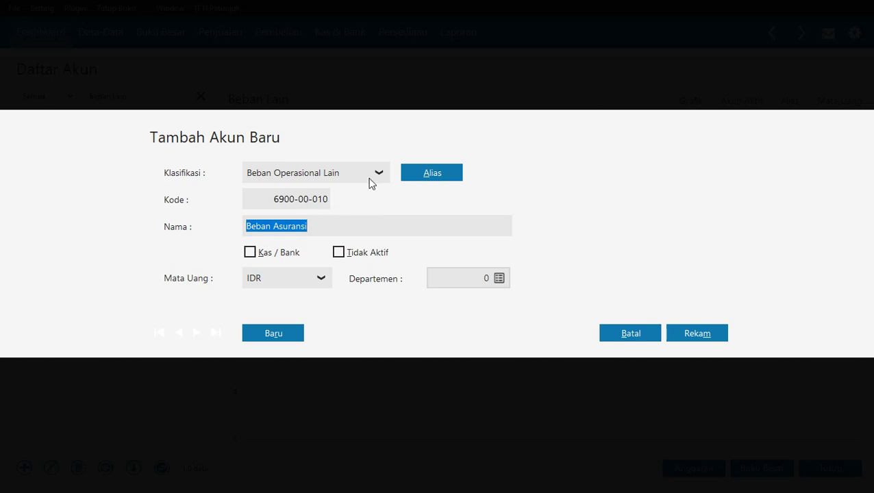
# Reclassify it under Beban Administrasi Dan Umum with code 6200-00-050, save, and clear the search.
pyautogui.click(370, 180)
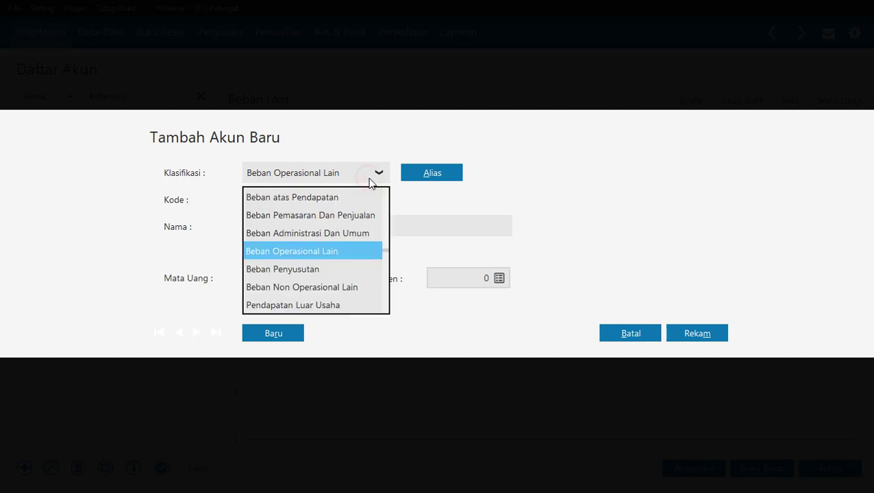
pyautogui.click(345, 249)
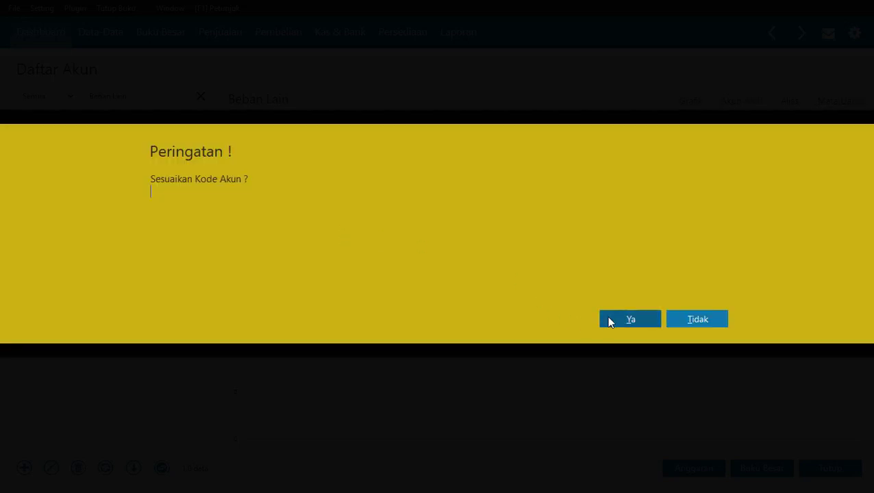
pyautogui.click(609, 321)
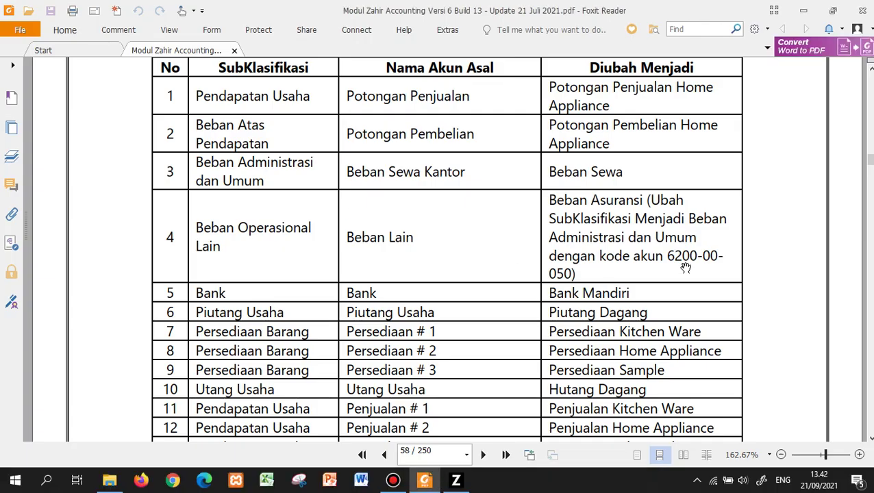
pyautogui.hotkey('alt', 'Tab')
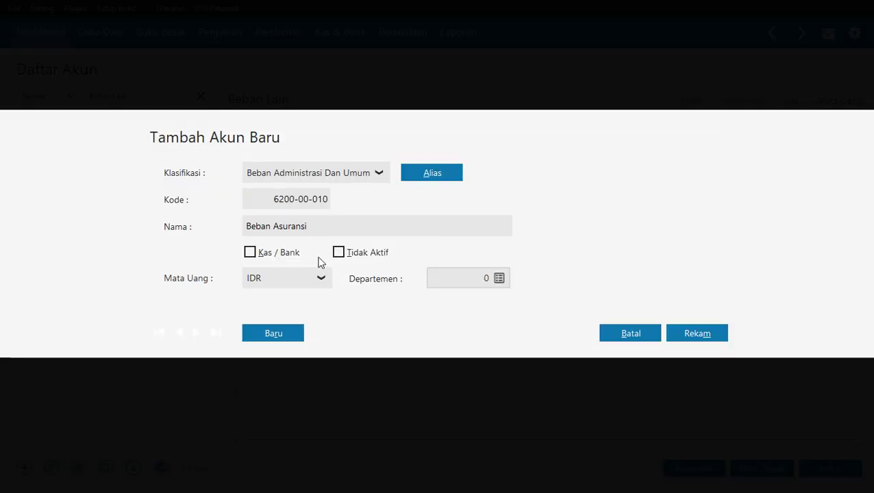
pyautogui.click(319, 198)
pyautogui.click(290, 203)
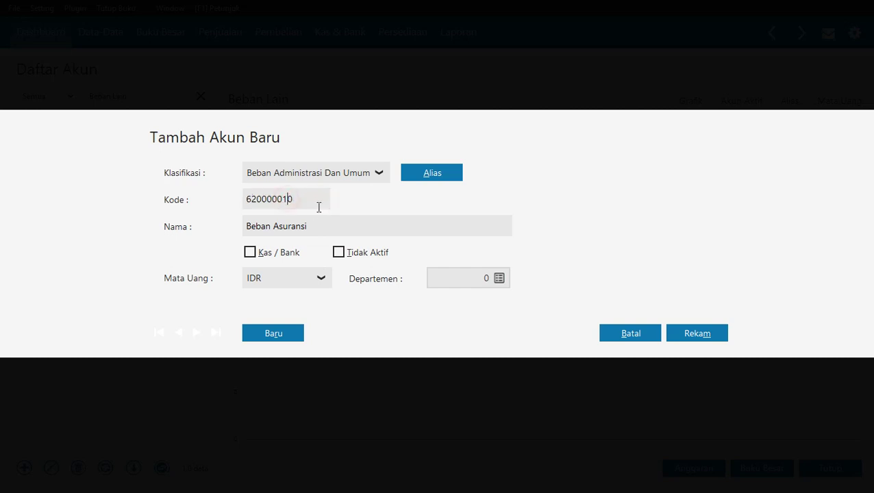
pyautogui.write('5')
pyautogui.press('Tab')
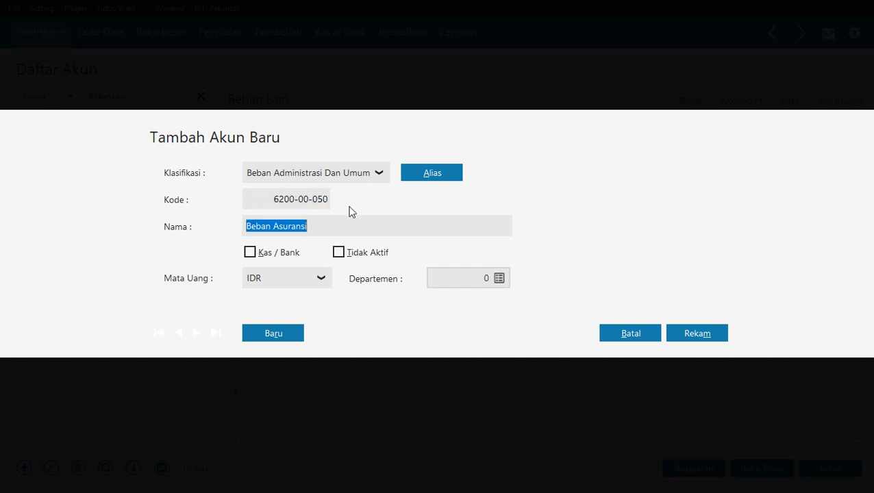
pyautogui.click(710, 333)
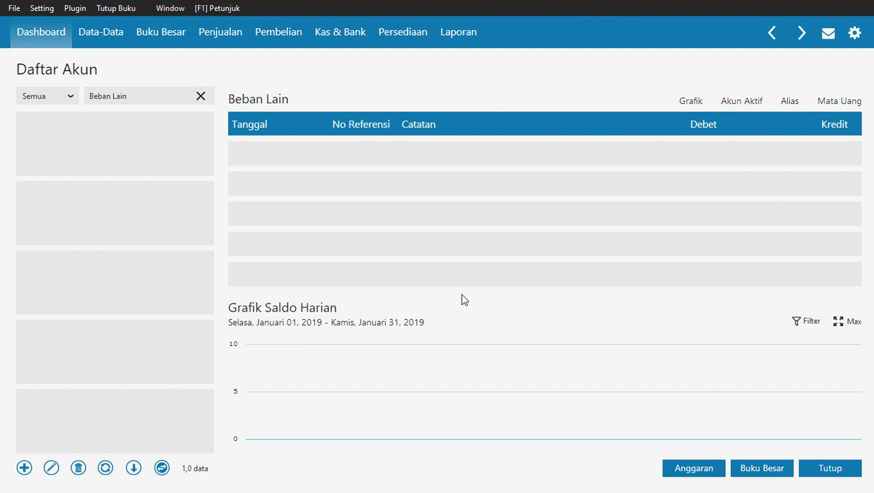
pyautogui.click(201, 95)
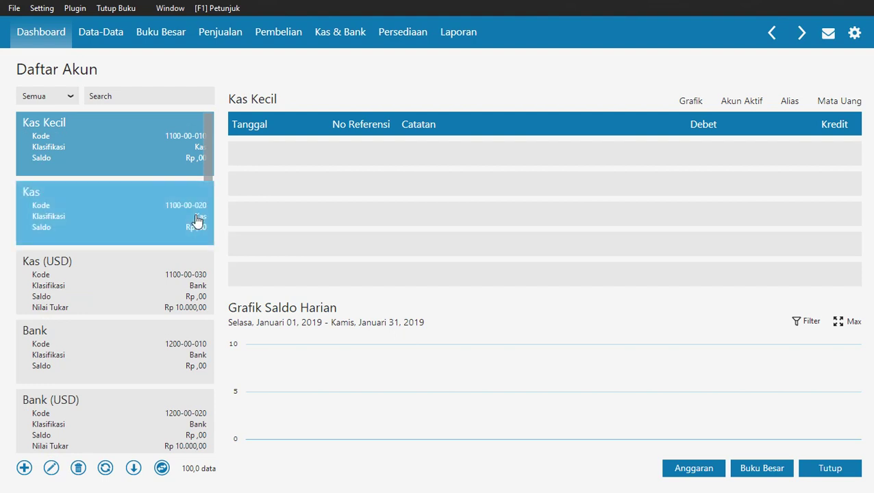
# Rename account 1200-00-010 from Bank to 'Bank Mandiri', then search 'piutang usaha'.
pyautogui.click(88, 342)
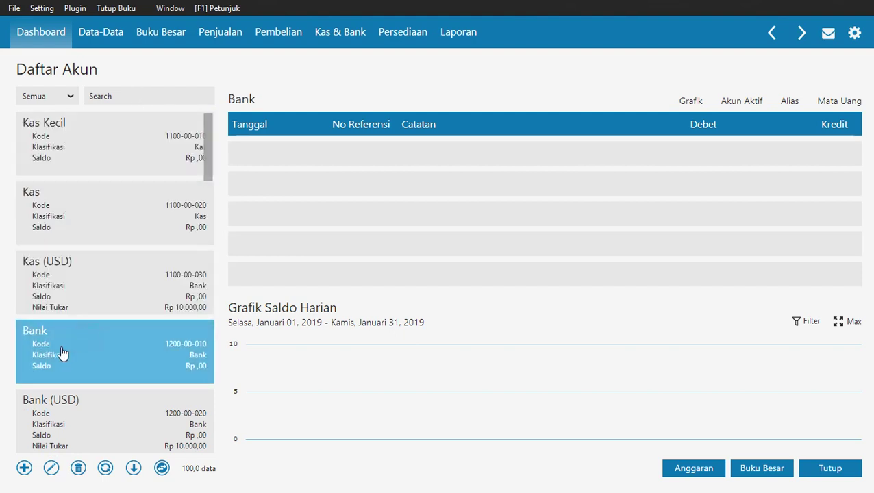
pyautogui.click(51, 467)
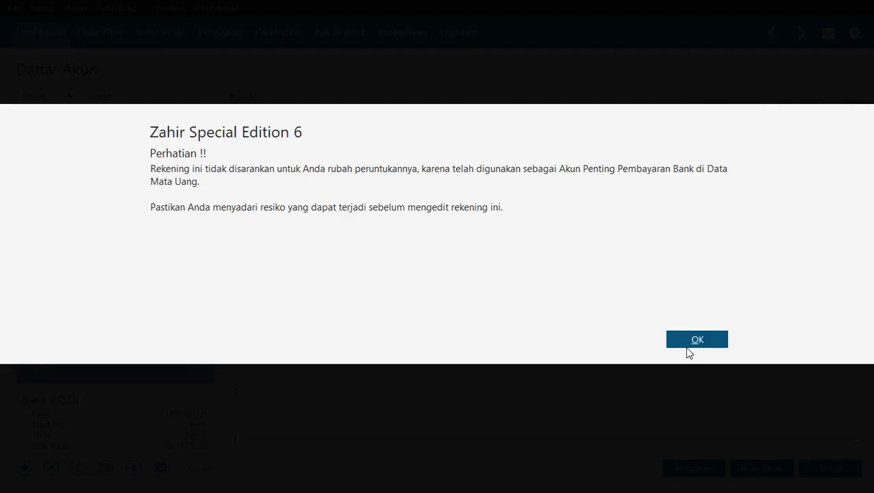
pyautogui.click(684, 345)
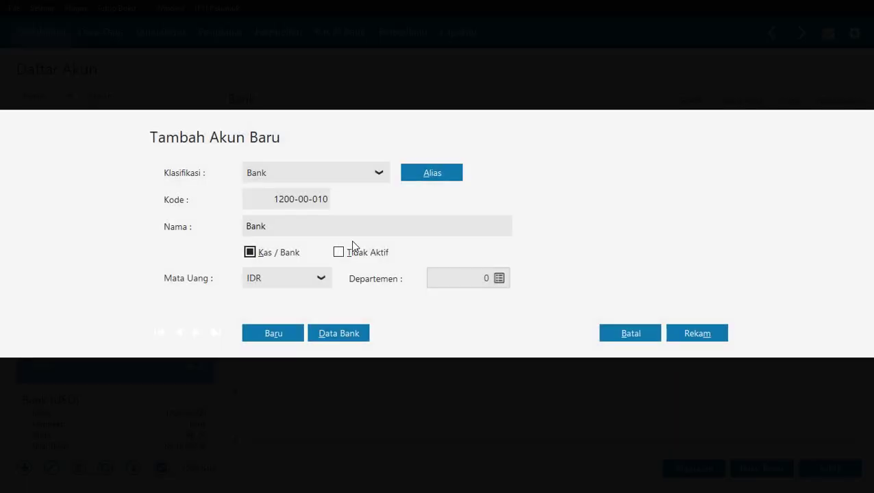
pyautogui.click(351, 226)
pyautogui.click(337, 228)
pyautogui.click(690, 332)
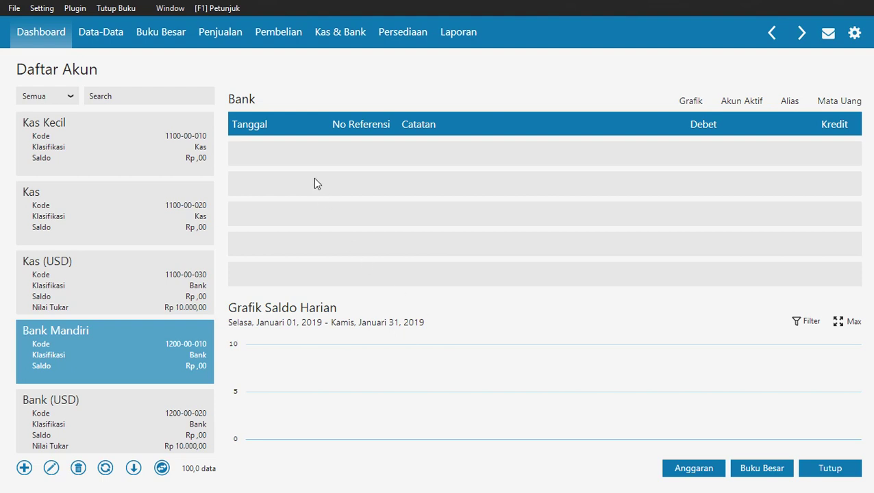
pyautogui.click(132, 96)
pyautogui.write('piutang usaha')
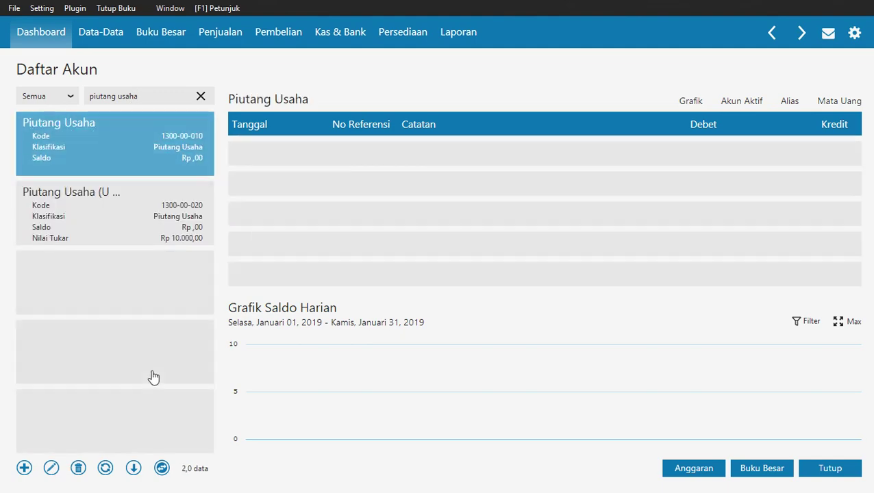
# Rename Piutang Usaha (1300-00-010) to 'Piutang Dagang' and clear the account search.
pyautogui.click(52, 468)
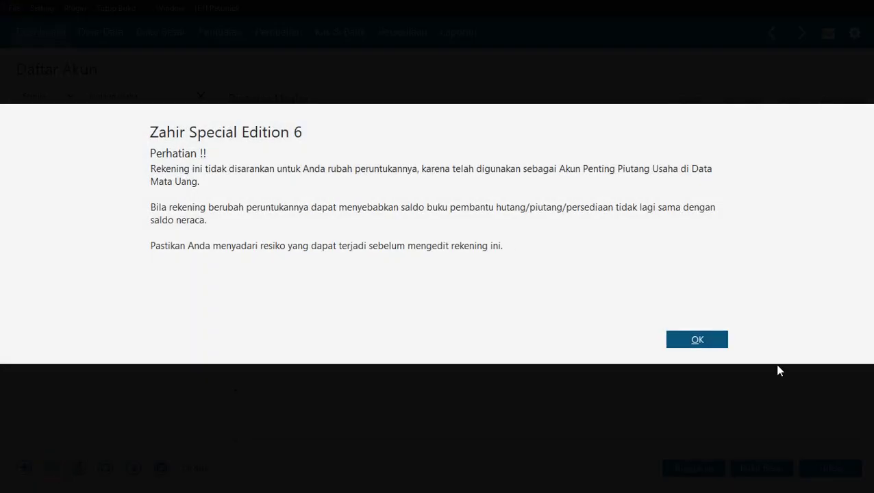
pyautogui.click(712, 342)
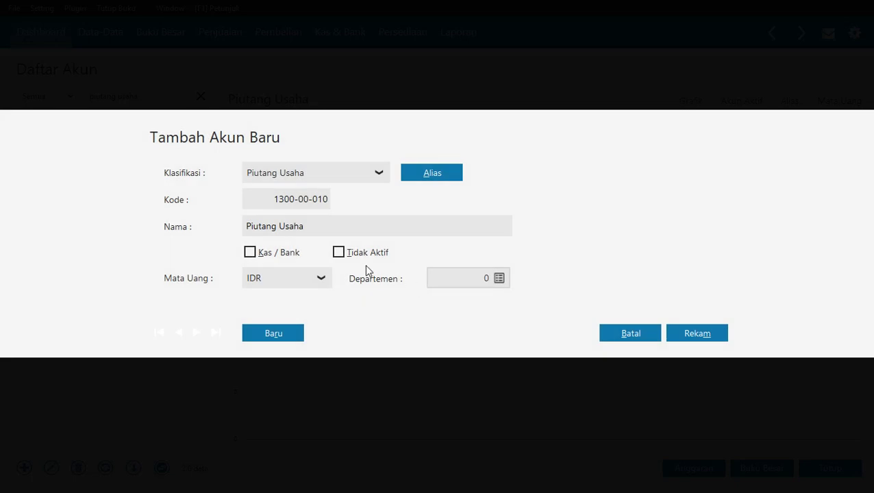
pyautogui.doubleClick(286, 229)
pyautogui.write('Dagang')
pyautogui.click(693, 334)
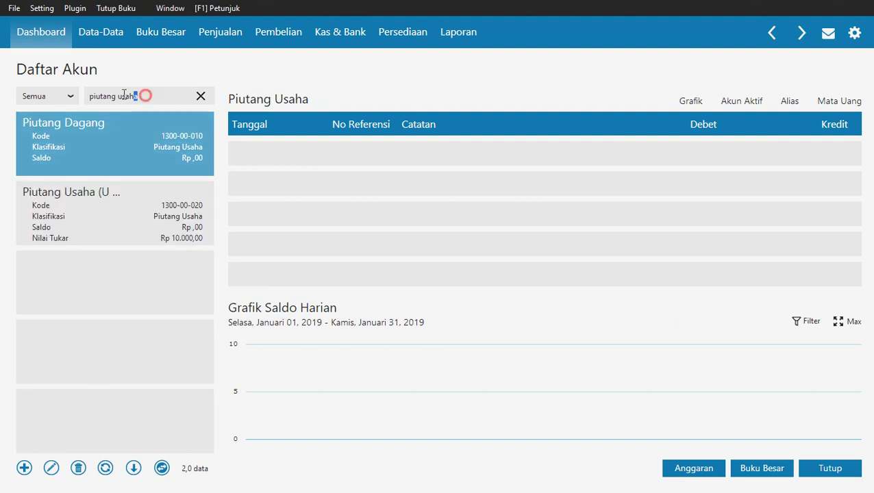
pyautogui.moveTo(143, 96); pyautogui.dragTo(73, 97)
pyautogui.press('BackSpace')
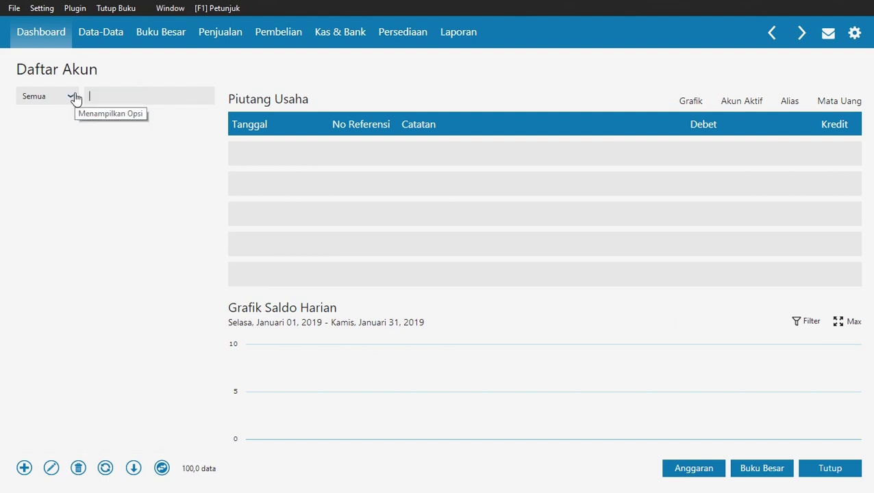
pyautogui.write('persediaan')
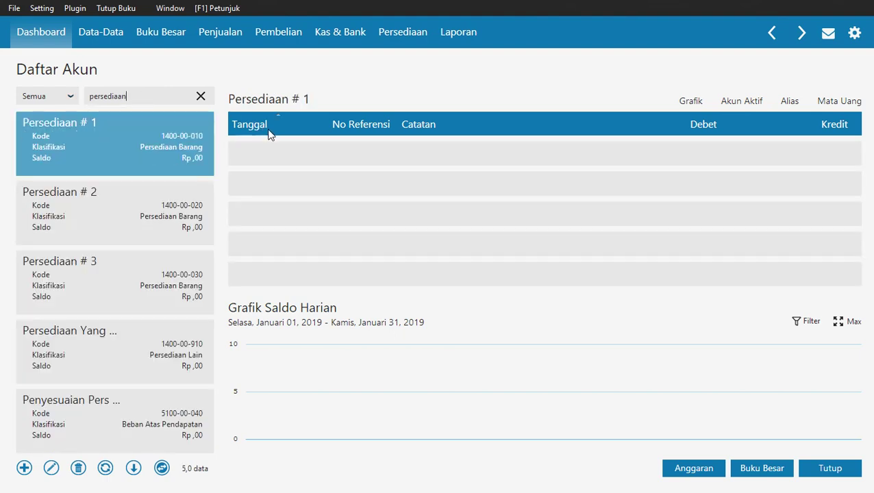
pyautogui.doubleClick(97, 140)
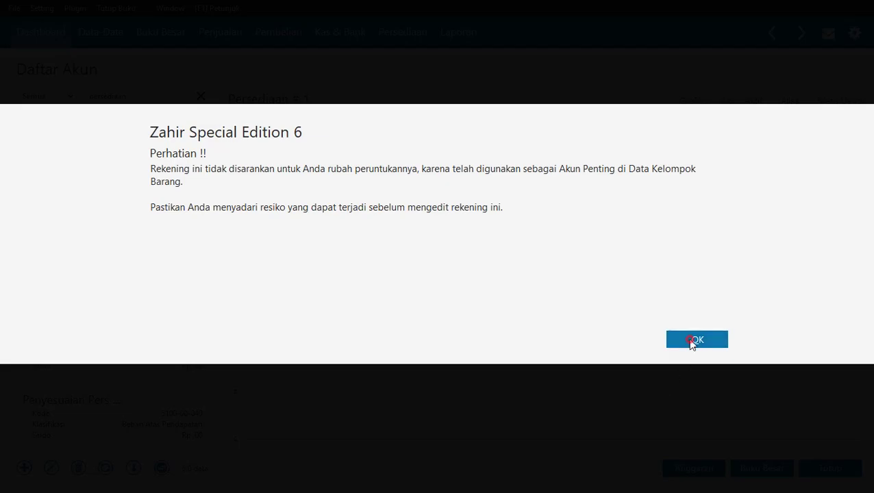
pyautogui.click(692, 340)
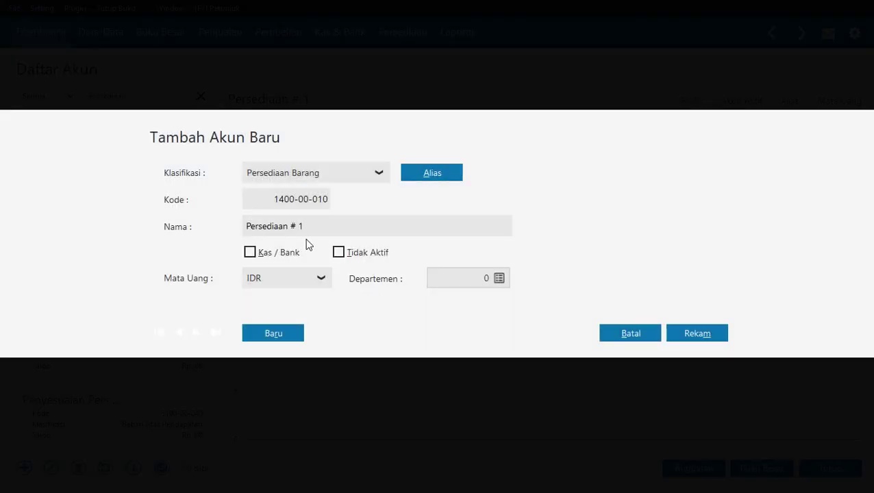
pyautogui.click(317, 226)
pyautogui.click(320, 223)
pyautogui.write('Kitchen Ware')
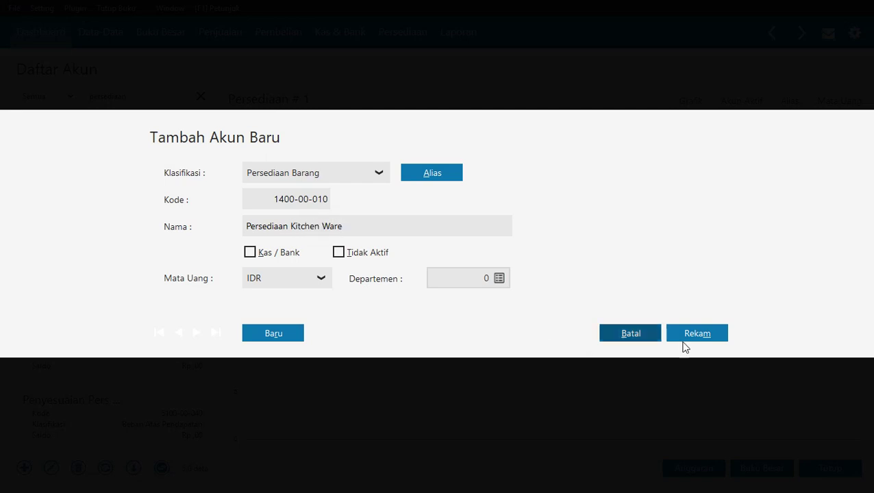
pyautogui.click(697, 333)
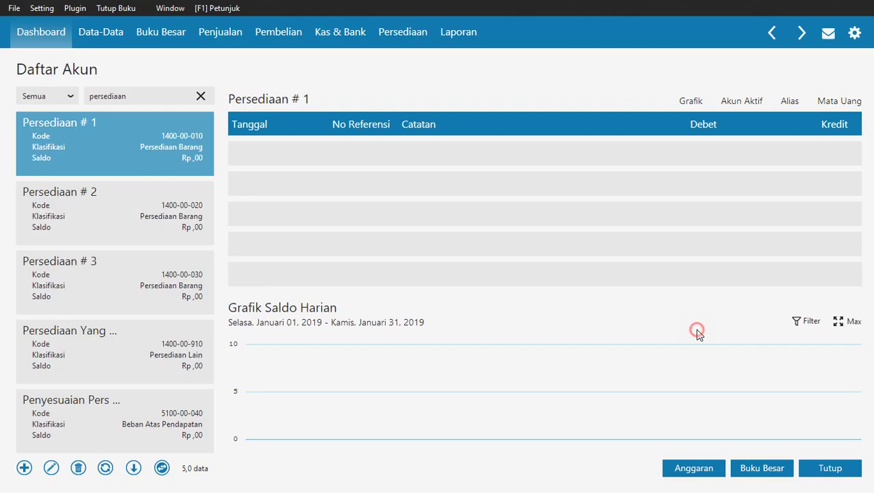
pyautogui.click(135, 214)
pyautogui.click(50, 468)
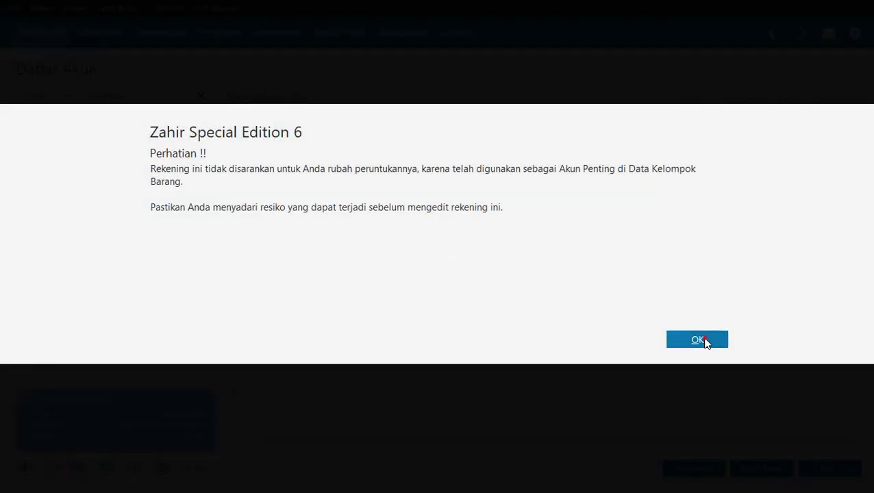
pyautogui.click(702, 340)
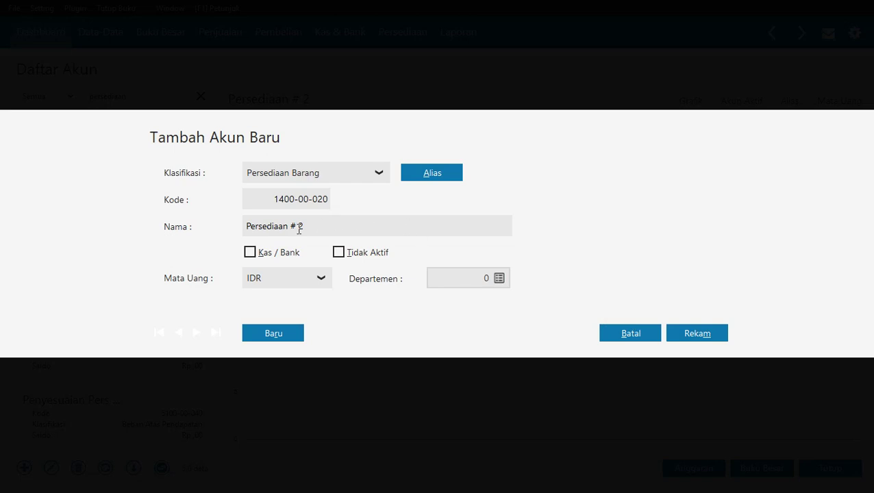
pyautogui.click(299, 229)
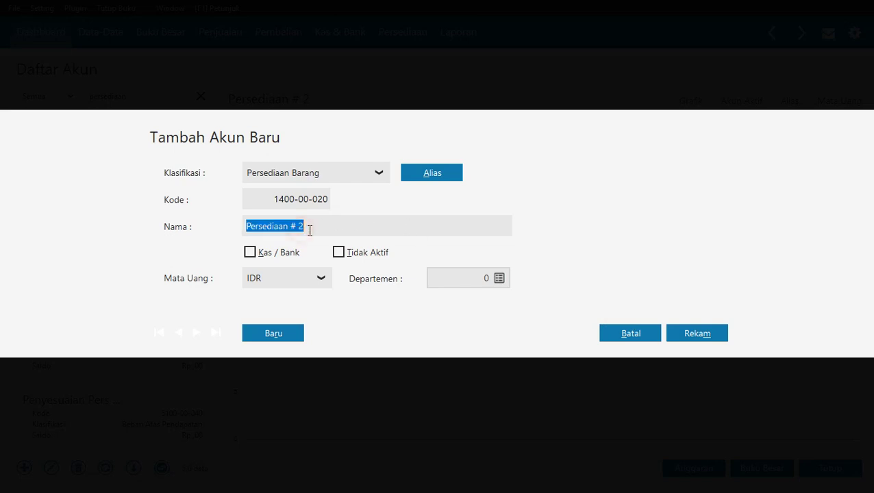
pyautogui.click(311, 230)
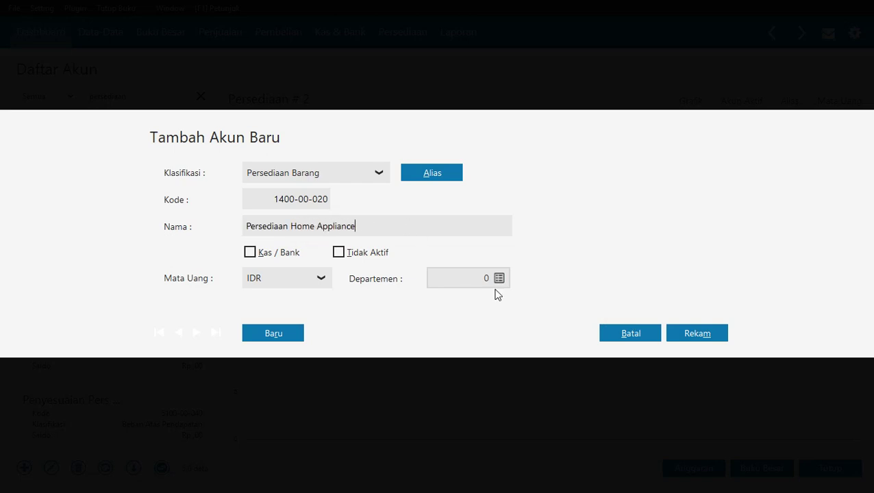
pyautogui.click(699, 333)
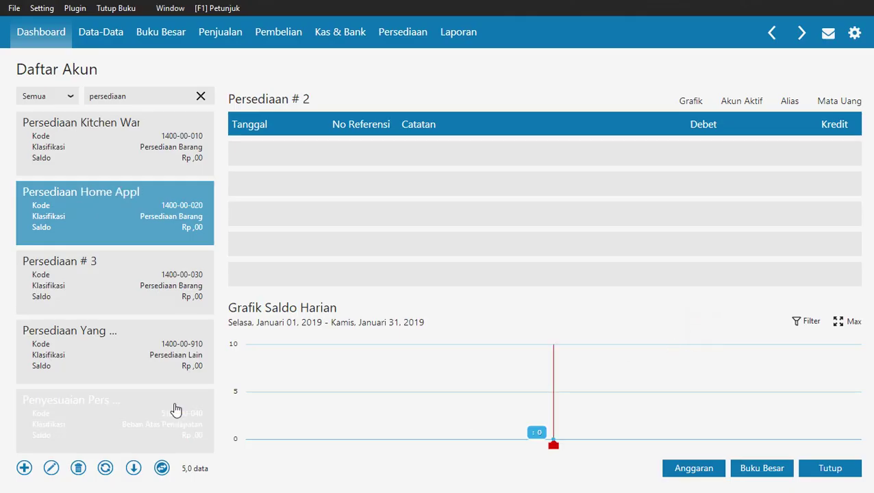
pyautogui.click(104, 297)
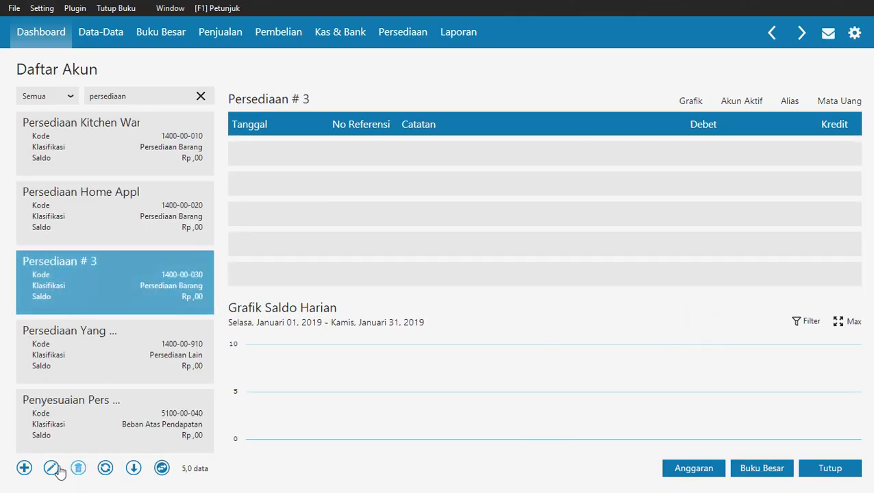
pyautogui.click(52, 468)
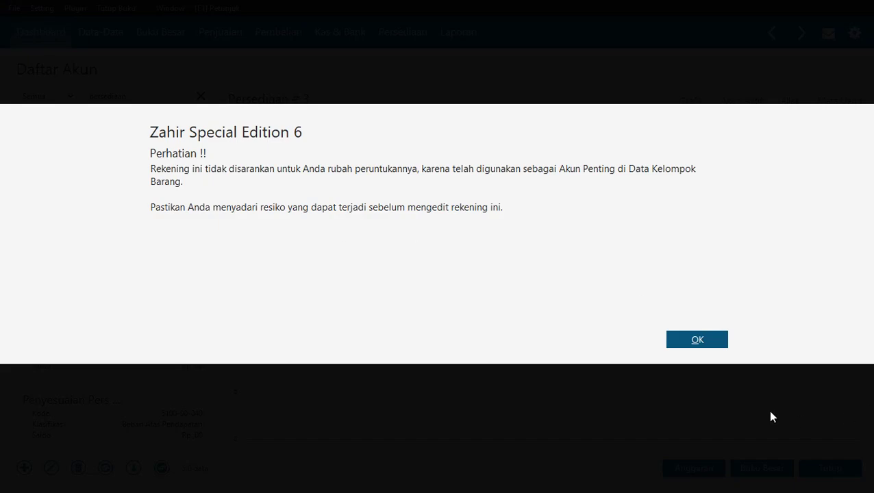
pyautogui.click(716, 342)
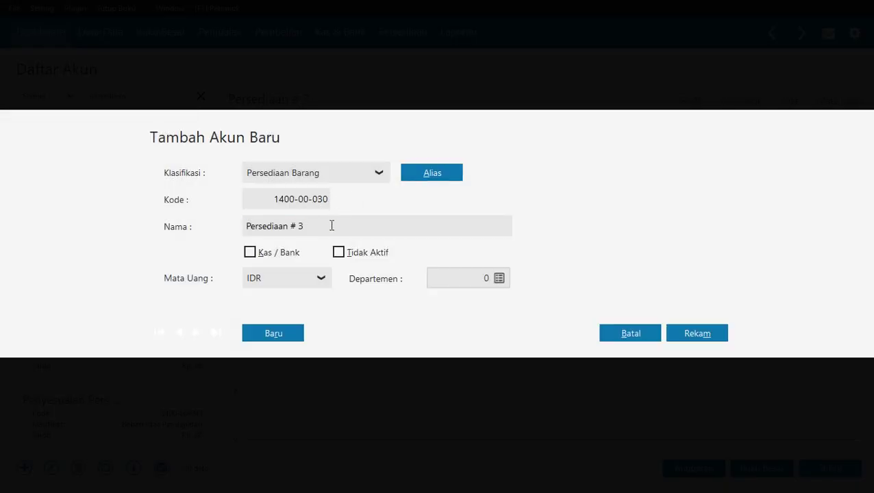
pyautogui.click(341, 226)
pyautogui.click(341, 226)
pyautogui.press('BackSpace')
pyautogui.press('BackSpace')
pyautogui.press('BackSpace')
pyautogui.write('Sample')
pyautogui.click(685, 333)
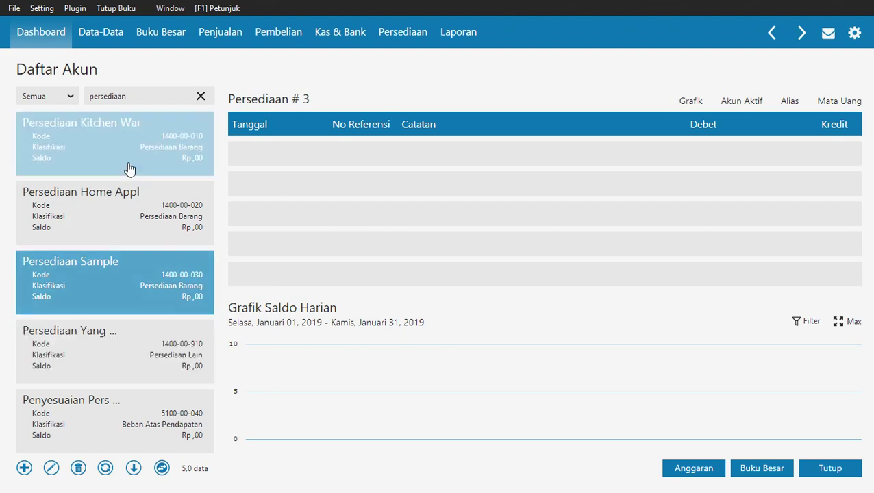
pyautogui.click(130, 96)
pyautogui.moveTo(130, 95); pyautogui.dragTo(69, 95)
pyautogui.write('ura')
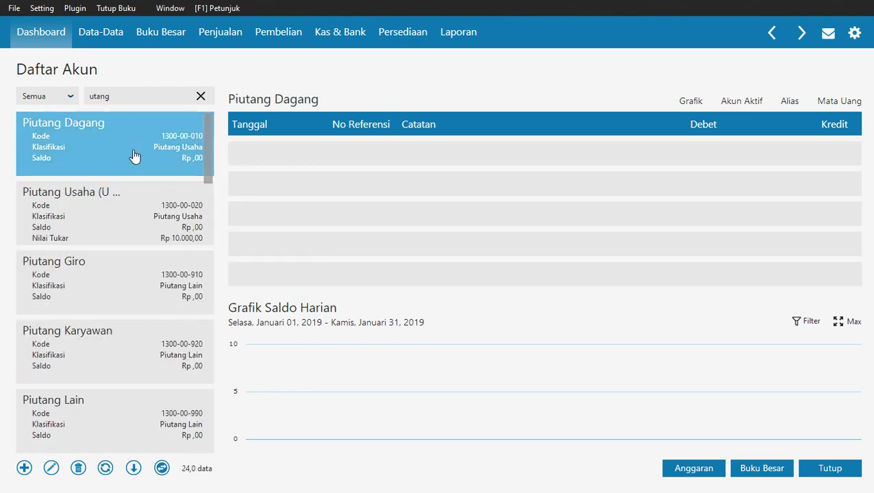
# Rename Utang Usaha (2100-00-010) to 'Utang Dagang' and clear the search.
pyautogui.scroll(-3, 102, 228)
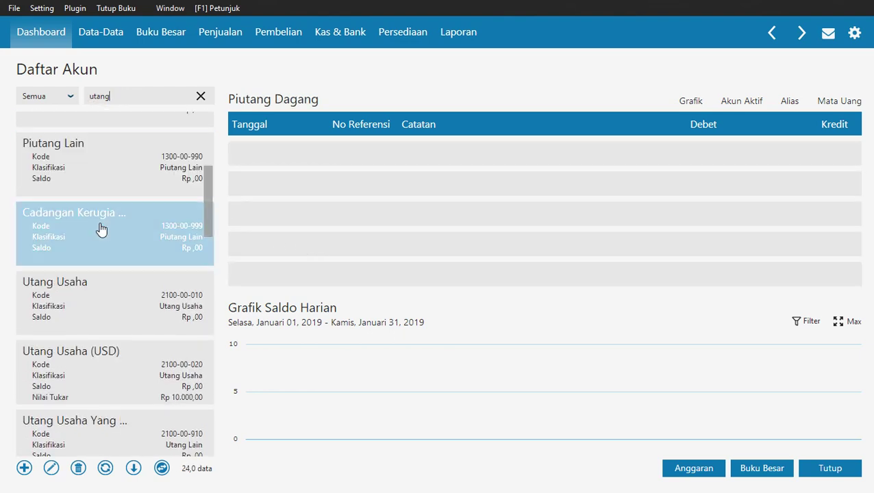
pyautogui.click(112, 300)
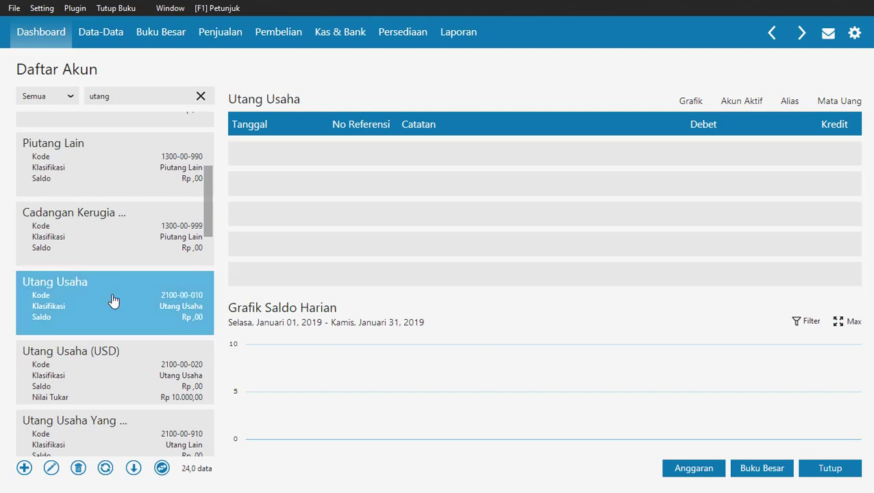
pyautogui.click(51, 468)
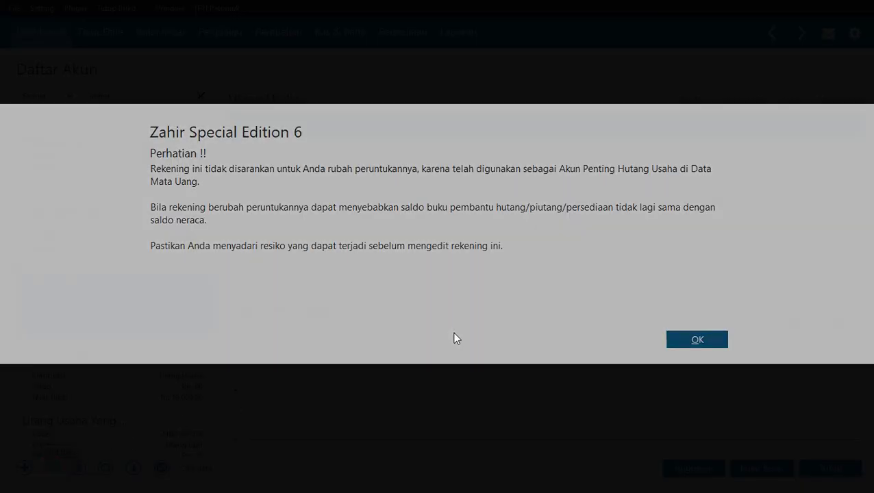
pyautogui.click(687, 339)
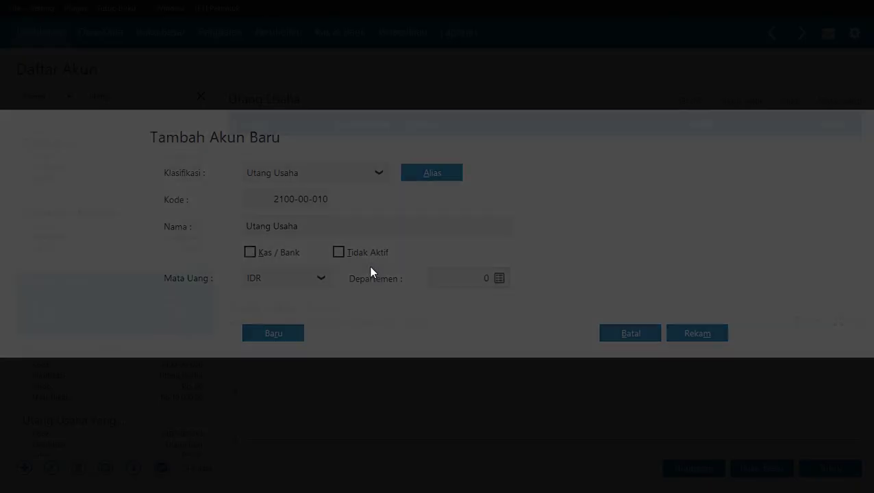
pyautogui.click(301, 226)
pyautogui.click(288, 227)
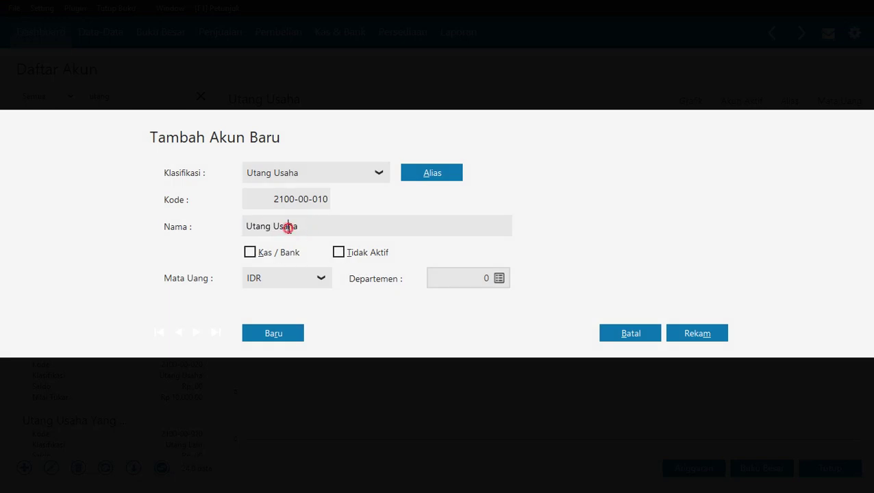
pyautogui.doubleClick(289, 227)
pyautogui.write('Dagang')
pyautogui.click(697, 336)
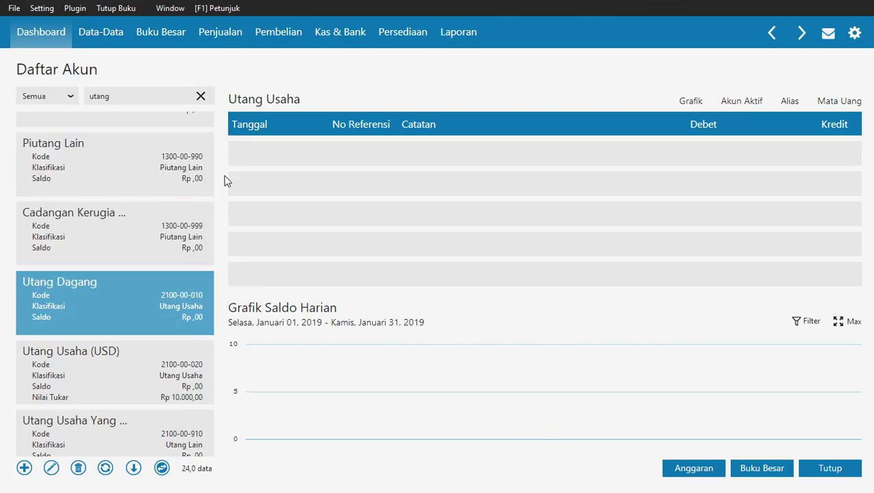
pyautogui.click(200, 96)
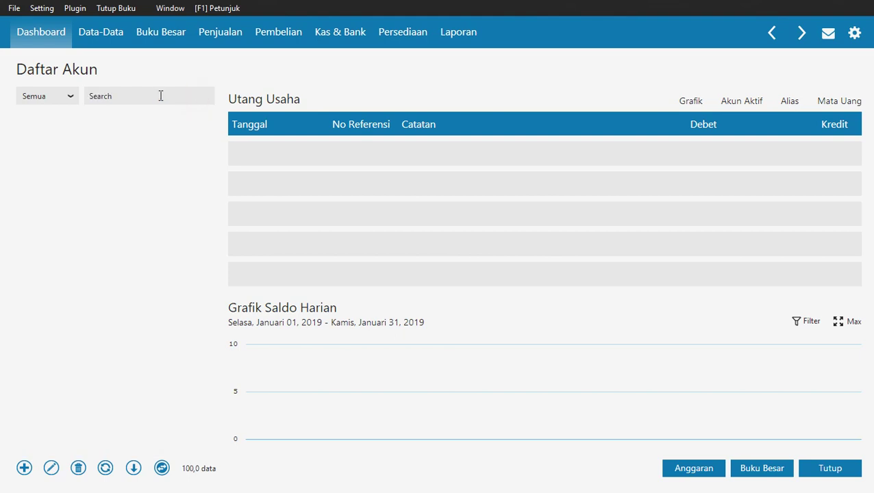
# Search 'penju' and save Penjualan # 1 as 'Penjualan Kitchen Ware'.
pyautogui.write('penjualan')
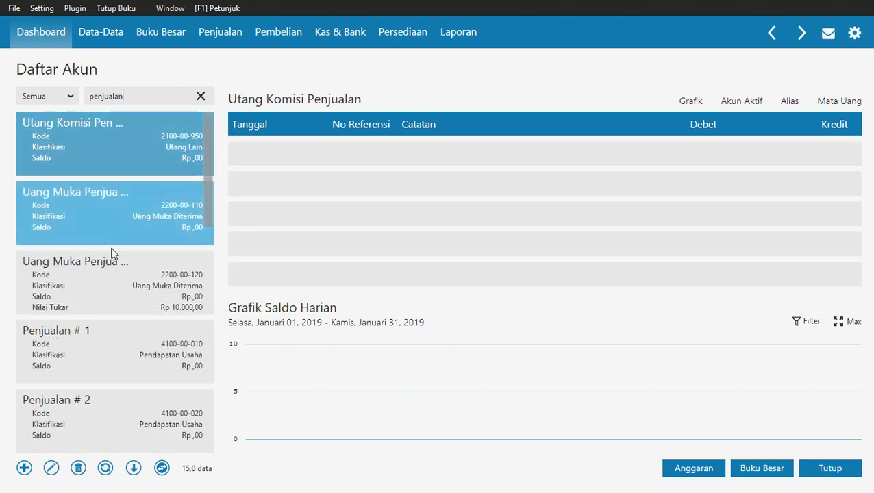
pyautogui.click(96, 339)
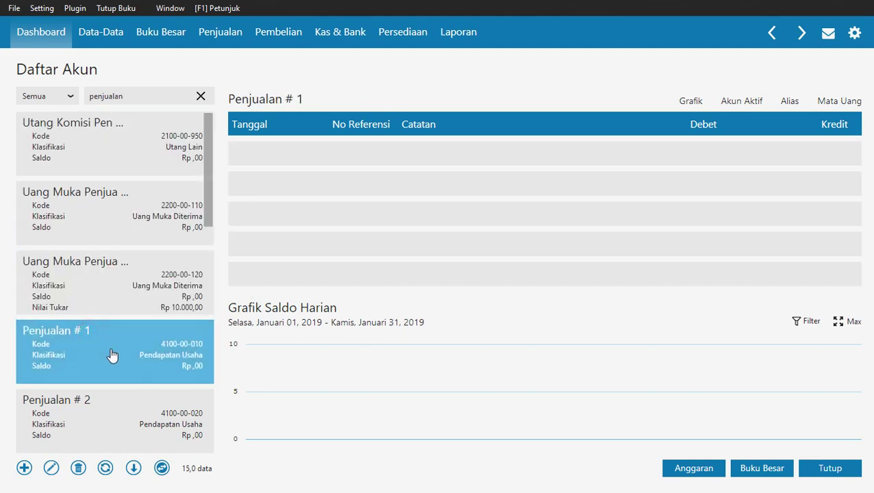
pyautogui.click(50, 467)
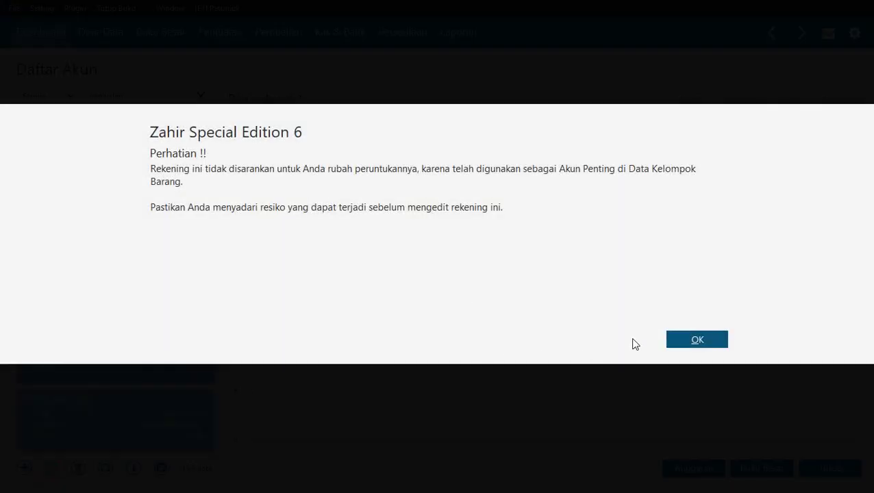
pyautogui.click(687, 338)
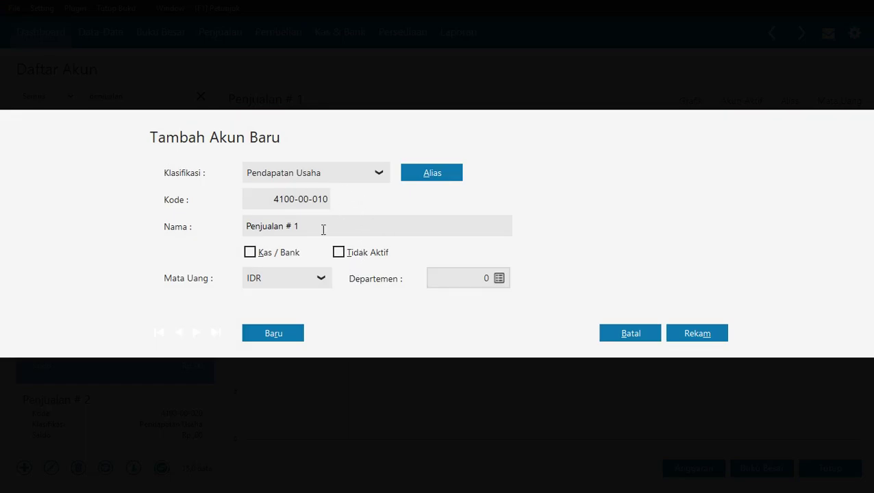
pyautogui.click(323, 229)
pyautogui.click(712, 333)
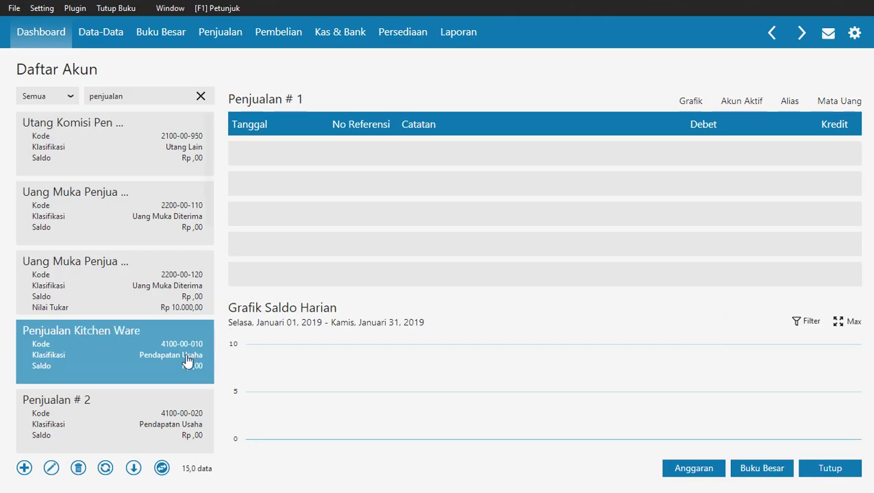
pyautogui.click(117, 409)
pyautogui.moveTo(212, 205); pyautogui.dragTo(218, 277)
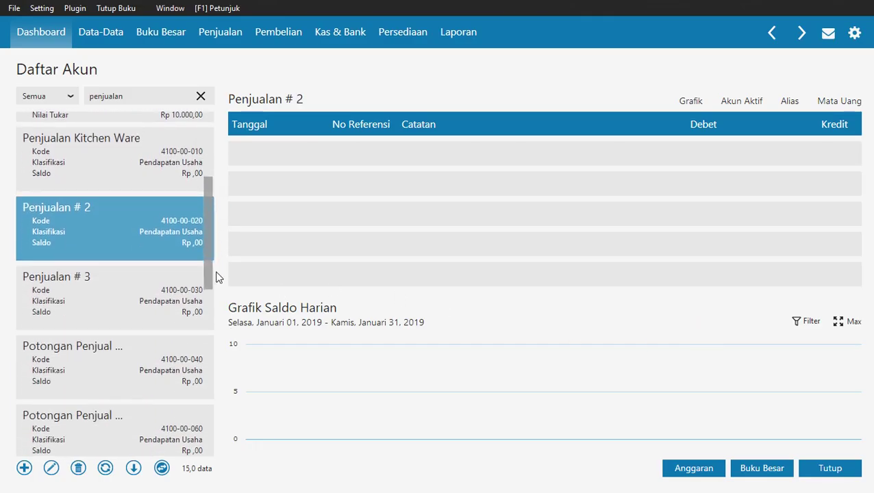
pyautogui.click(51, 468)
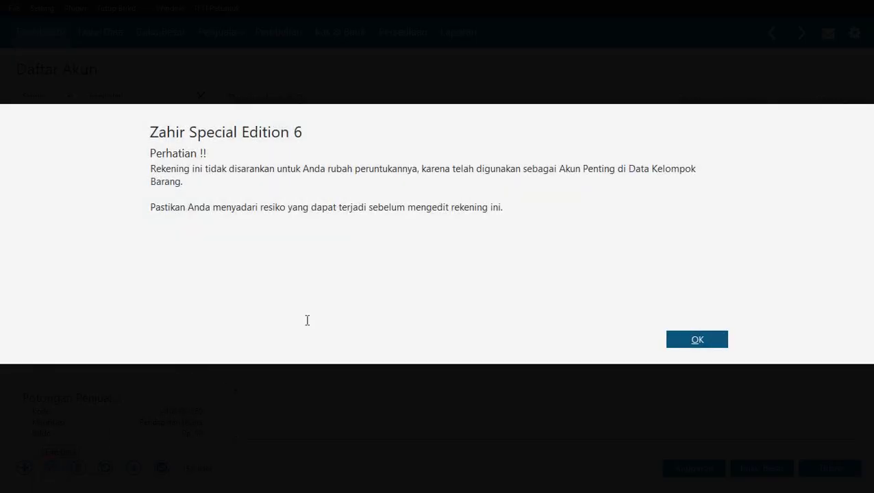
pyautogui.click(698, 339)
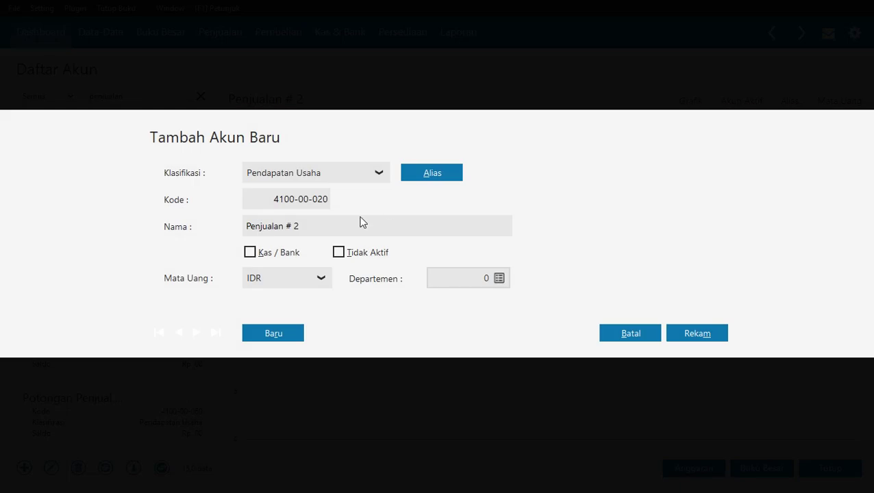
pyautogui.doubleClick(323, 226)
pyautogui.click(298, 226)
pyautogui.click(681, 334)
pyautogui.click(122, 277)
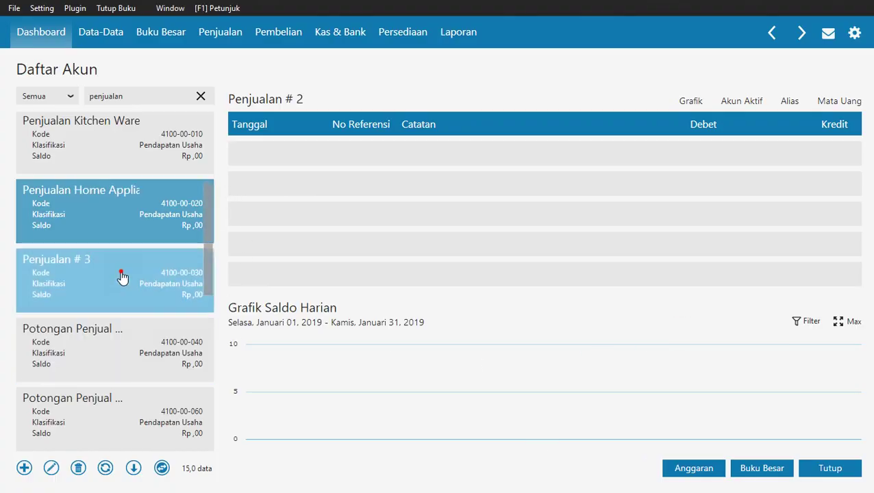
pyautogui.click(51, 469)
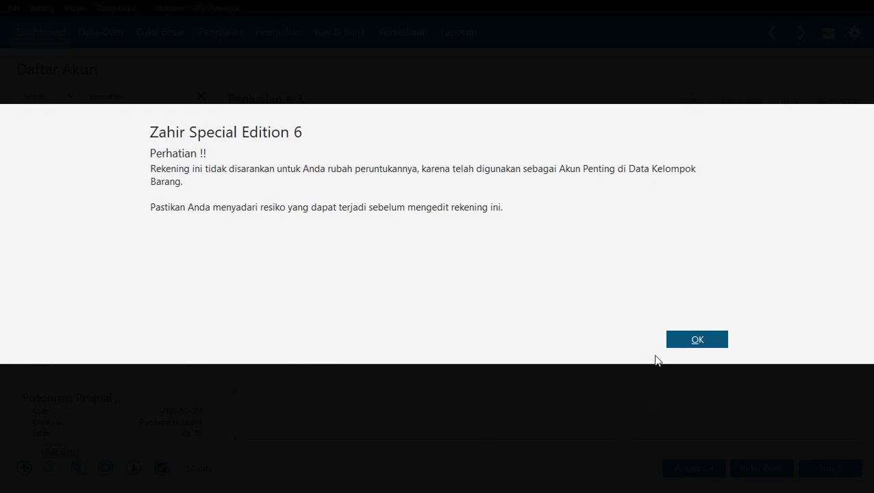
pyautogui.click(692, 342)
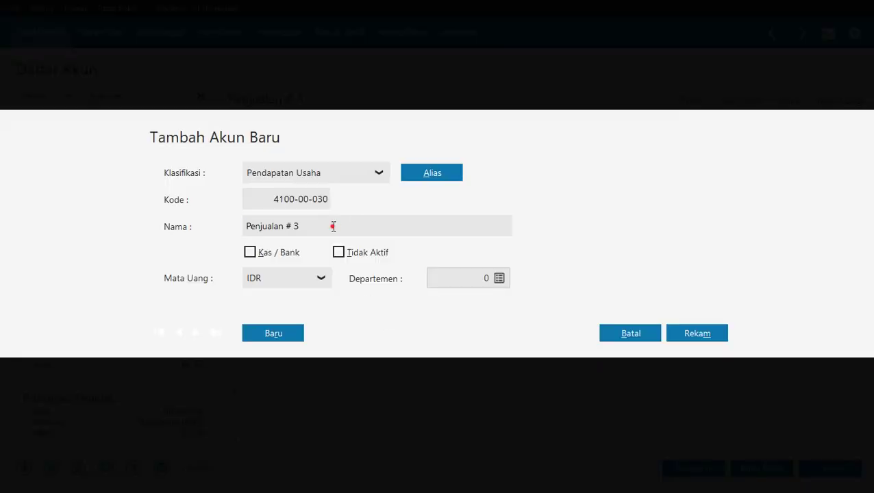
pyautogui.moveTo(244, 226); pyautogui.dragTo(317, 230)
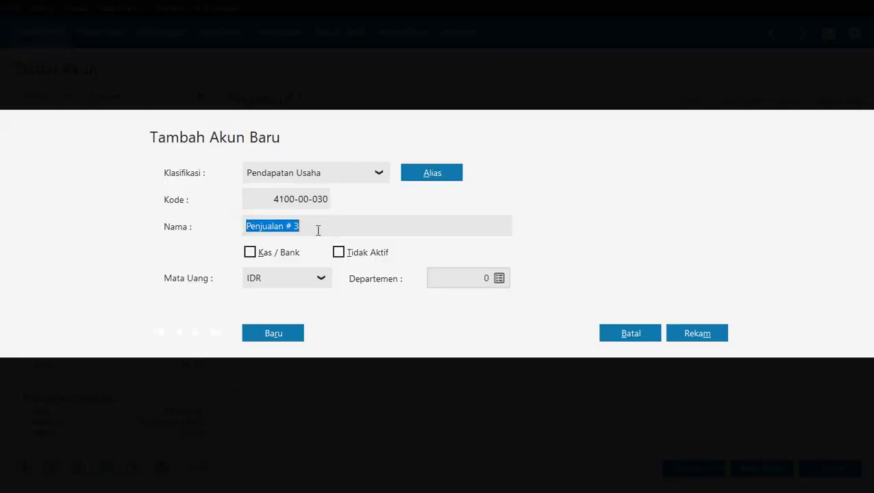
pyautogui.write('Retur')
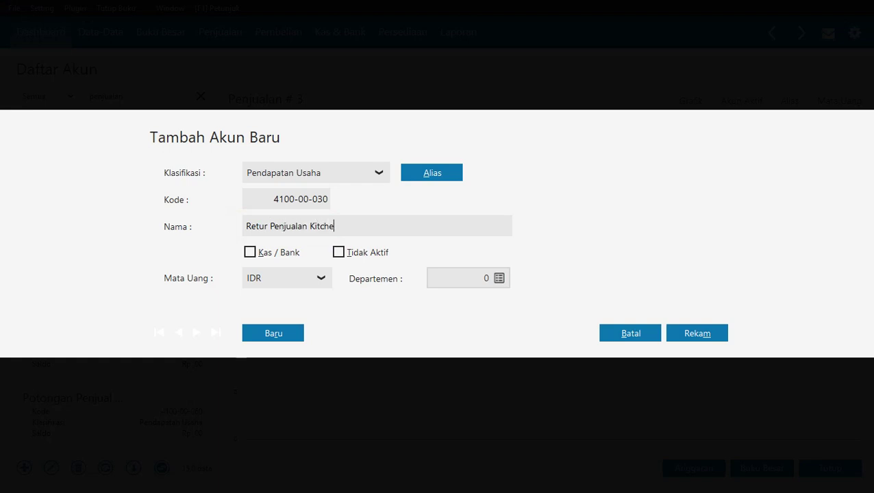
pyautogui.click(704, 335)
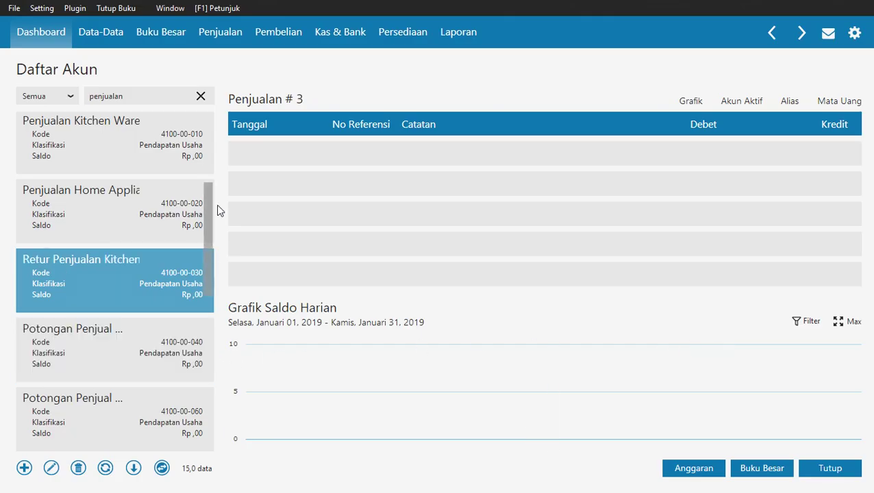
# Filter the accounts to 'pendapatan', select Pendapatan Lain, and switch to the PDF guide.
pyautogui.moveTo(132, 94); pyautogui.dragTo(65, 95)
pyautogui.write('pendapat')
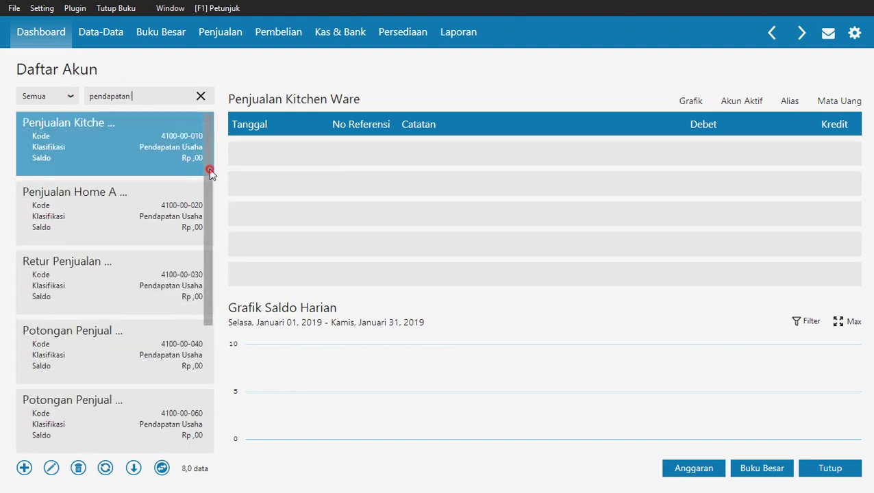
pyautogui.moveTo(211, 172); pyautogui.dragTo(211, 287)
pyautogui.click(57, 325)
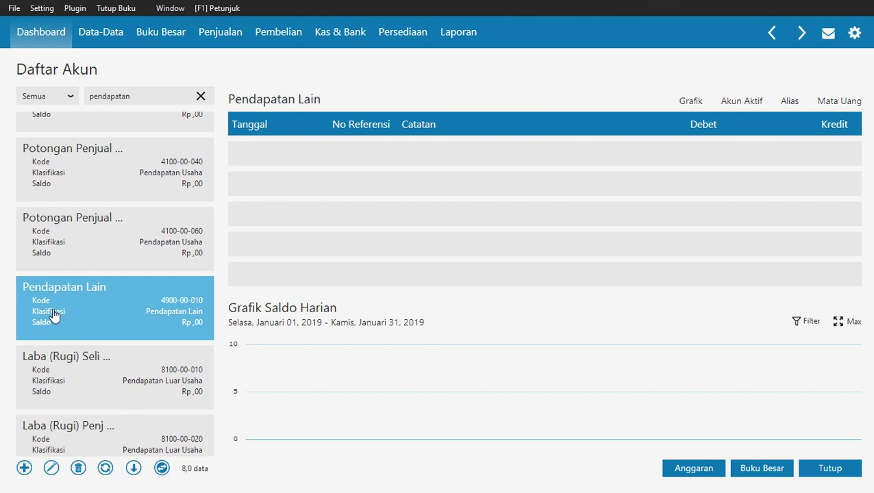
pyautogui.hotkey('alt', 'Tab')
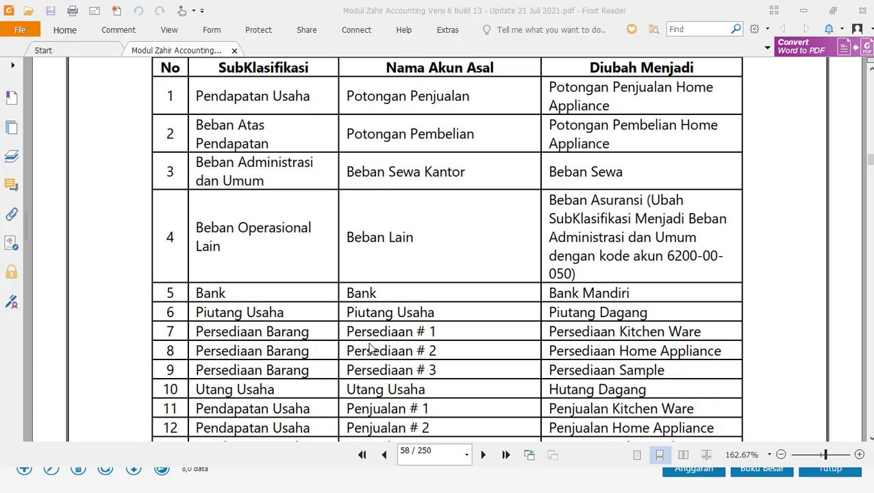
# Scroll the PDF guide to row 14 (Retur Penjualan Home Appliance, 4100-00-050), then return to Zahir.
pyautogui.scroll(-5, 529, 326)
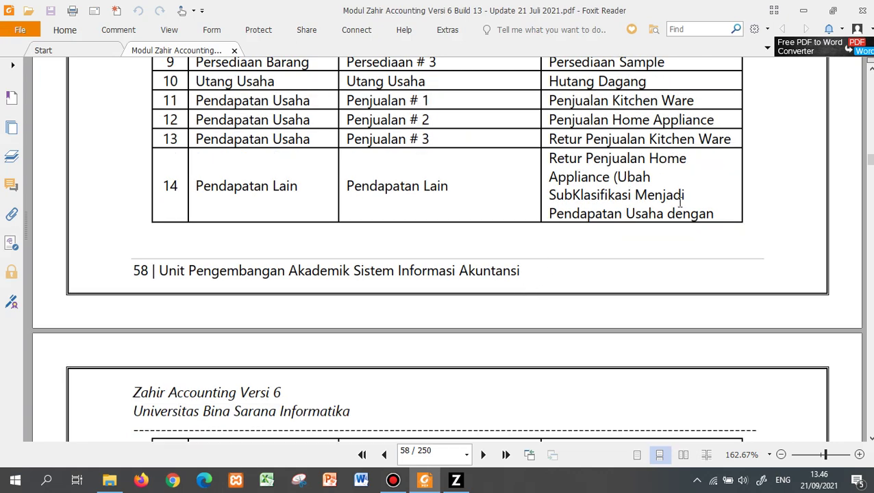
pyautogui.scroll(-2, 648, 234)
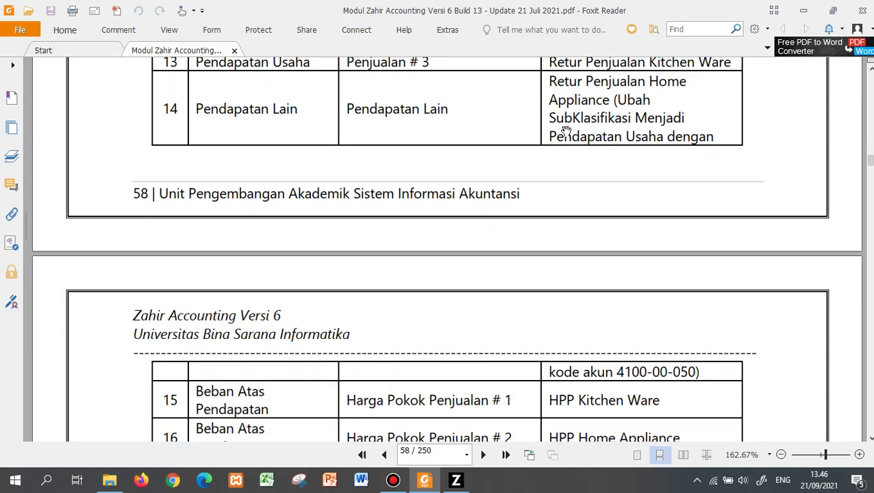
pyautogui.hotkey('alt', 'Tab')
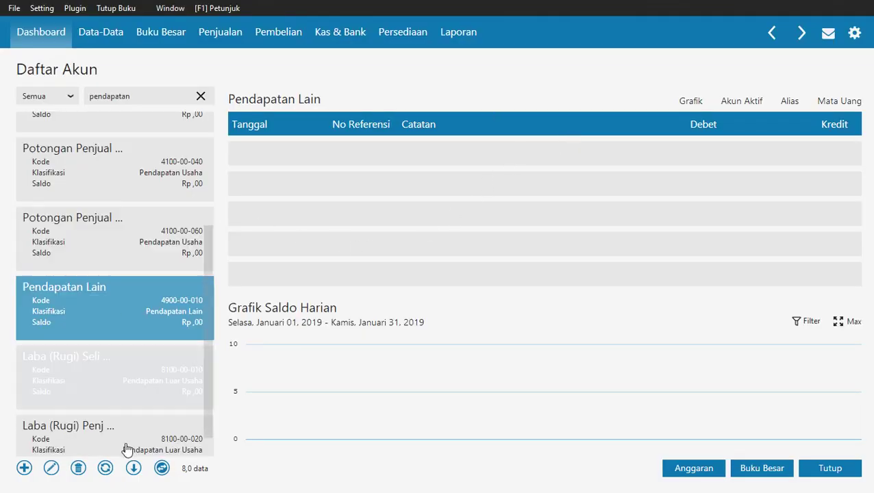
# Rename Pendapatan Lain to 'Retur Penjualan Home Appliance' and reclassify it as Pendapatan Usaha.
pyautogui.click(50, 468)
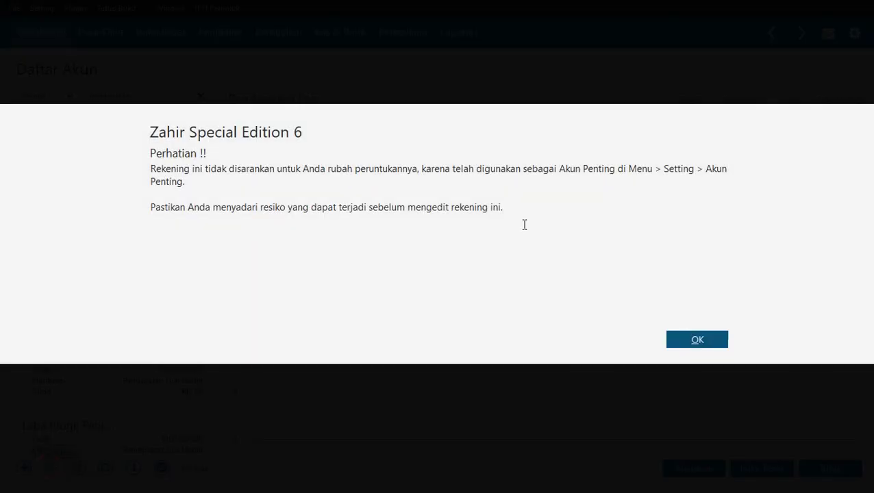
pyautogui.click(720, 344)
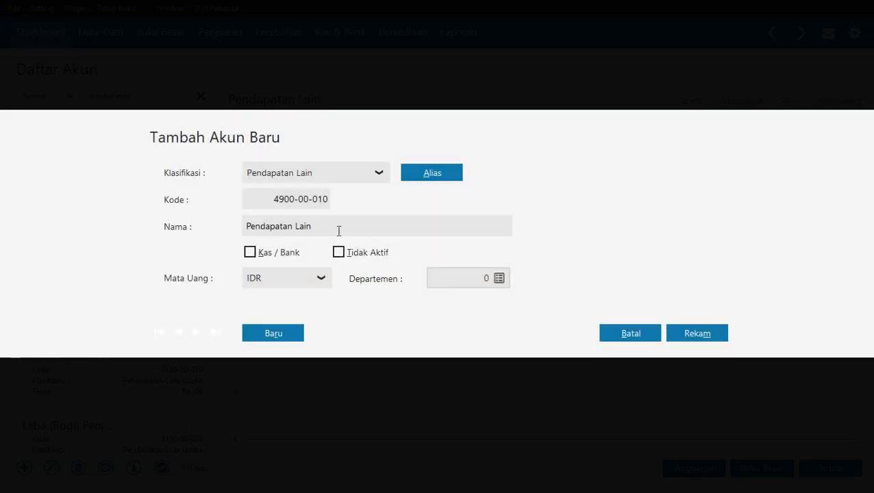
pyautogui.tripleClick(339, 228)
pyautogui.write('Retur')
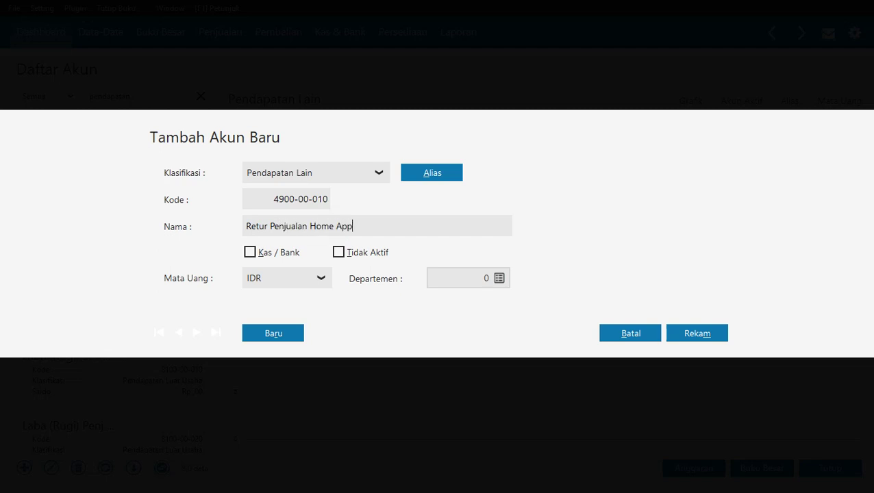
pyautogui.click(328, 181)
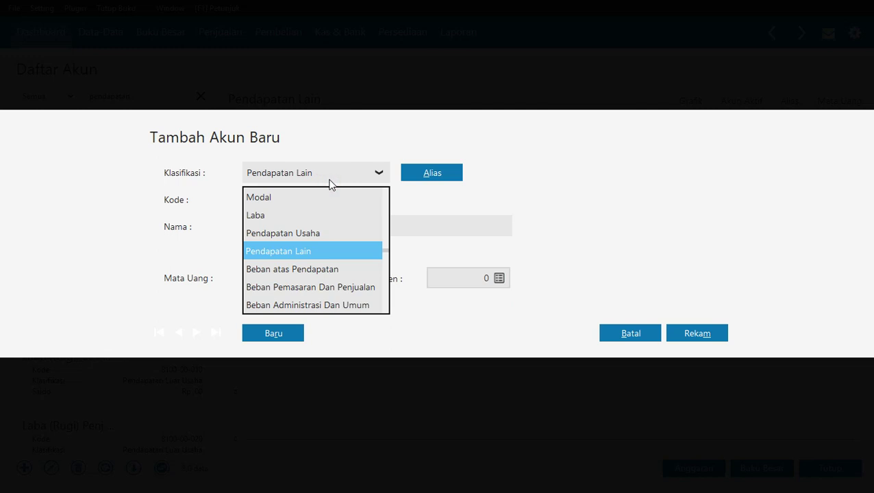
pyautogui.click(322, 234)
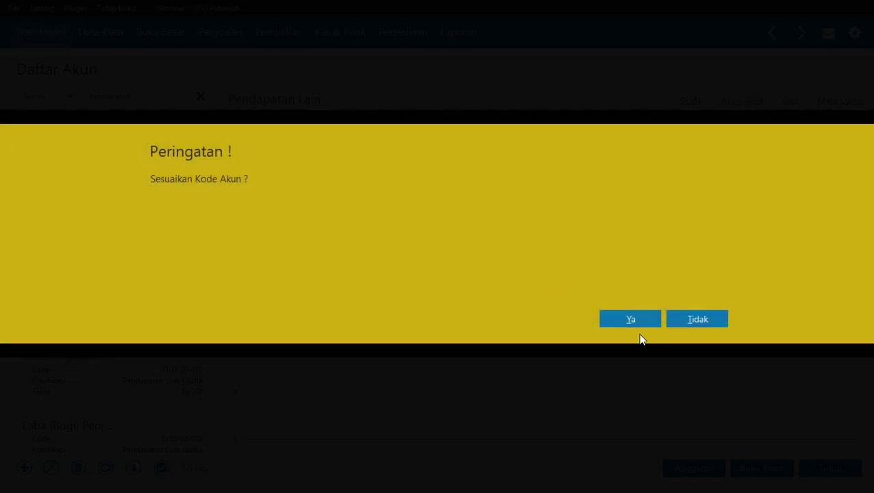
pyautogui.click(631, 317)
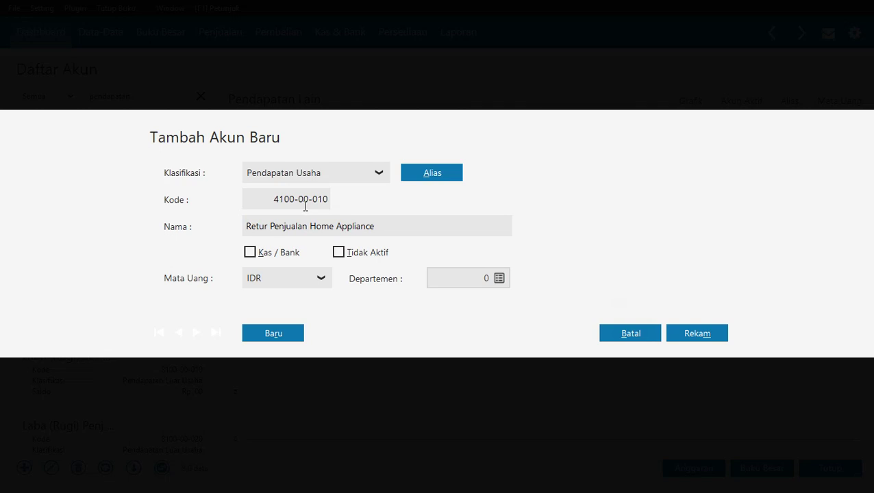
# Change the account code to 4100-00-050, save the account, and clear the search filter.
pyautogui.click(322, 200)
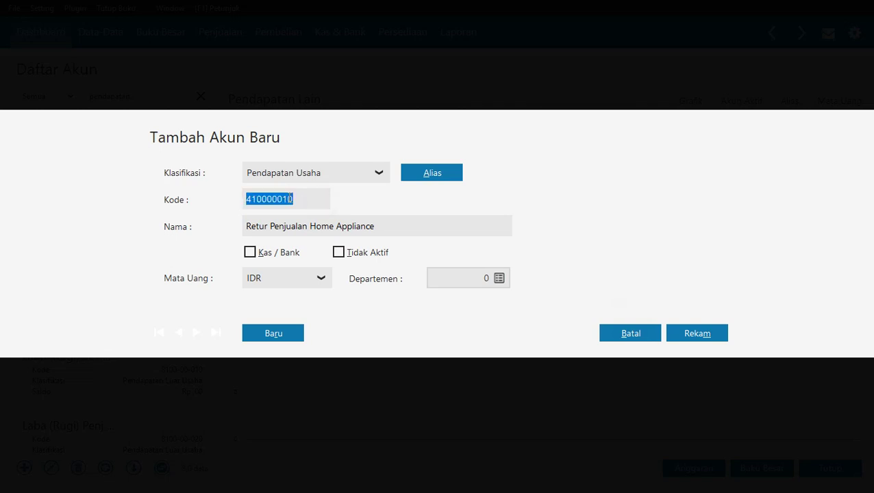
pyautogui.click(289, 199)
pyautogui.write('5')
pyautogui.press('Tab')
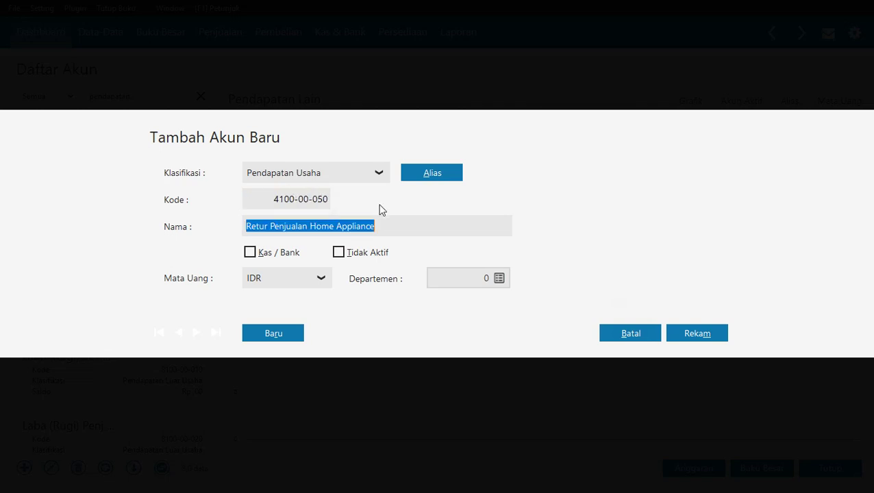
pyautogui.click(445, 231)
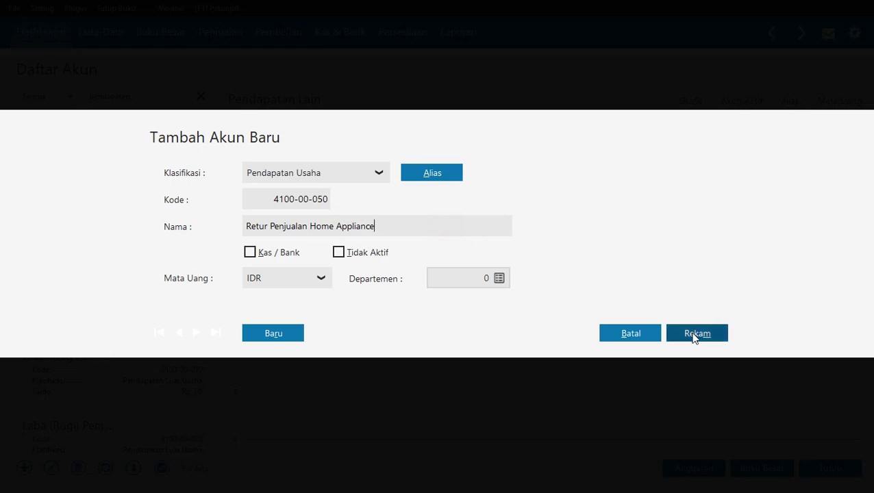
pyautogui.click(694, 336)
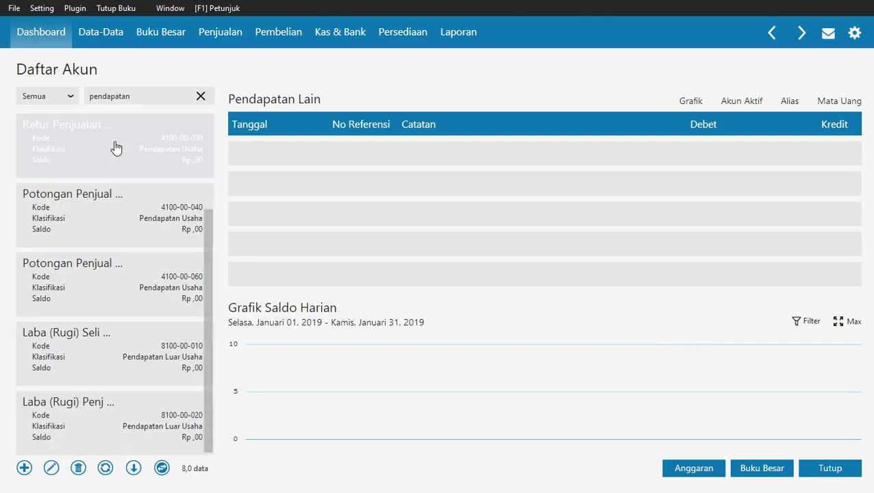
pyautogui.click(201, 96)
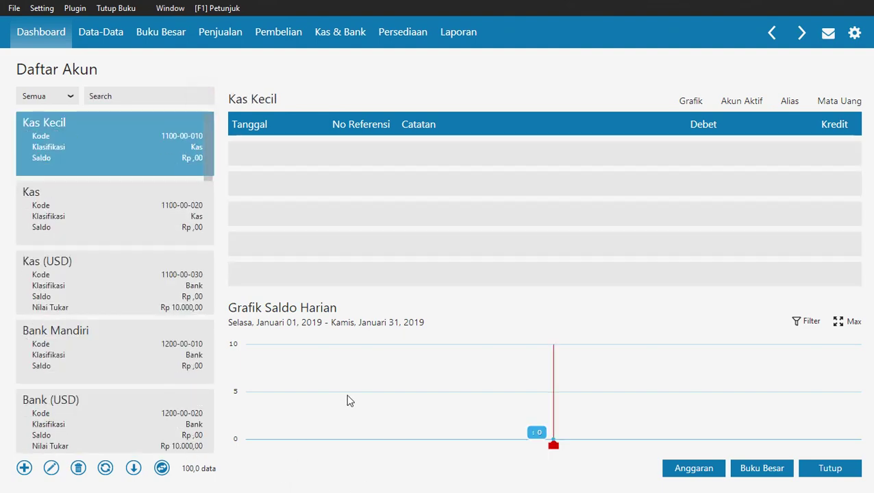
# Rename Harga Pokok Penjualan # 1 to 'HPP Kitchen Ware' and save it.
pyautogui.hotkey('alt', 'Tab')
pyautogui.scroll(-5, 495, 328)
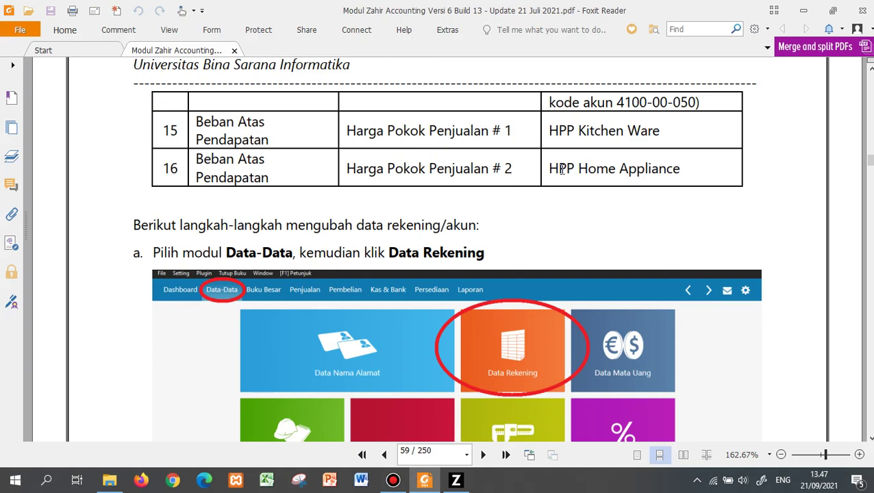
pyautogui.hotkey('alt', 'Tab')
pyautogui.click(172, 92)
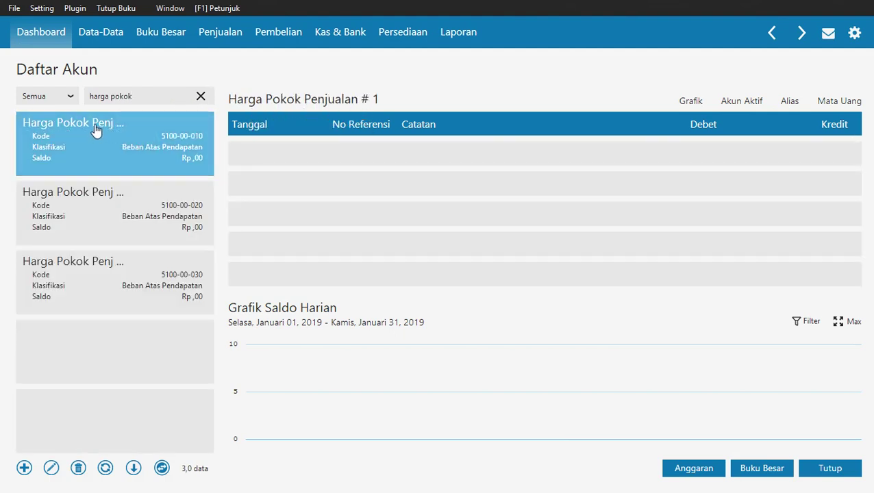
pyautogui.click(51, 469)
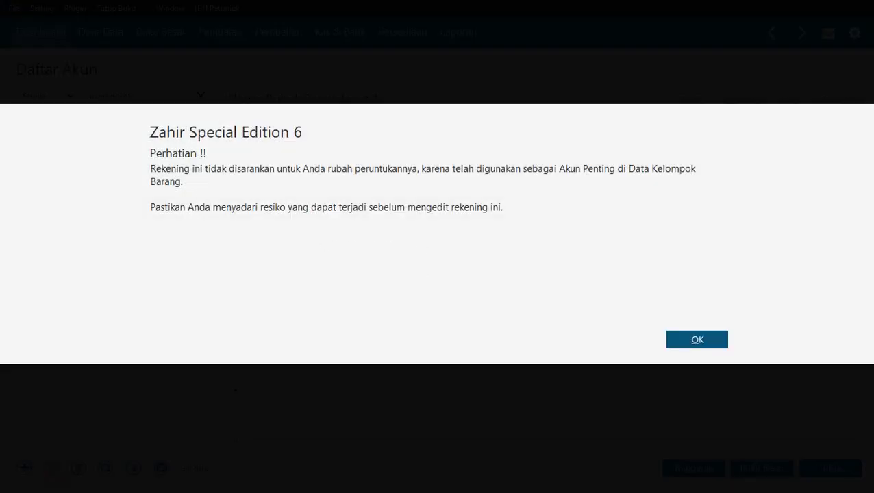
pyautogui.click(697, 340)
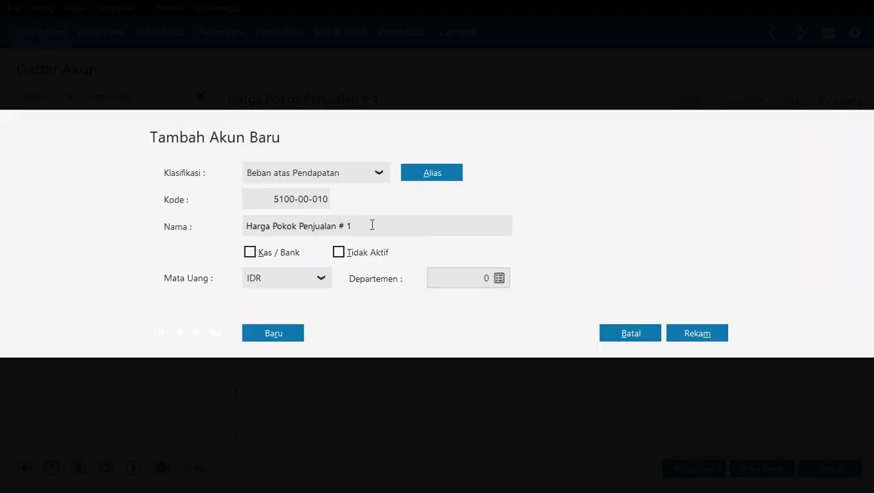
pyautogui.tripleClick(370, 224)
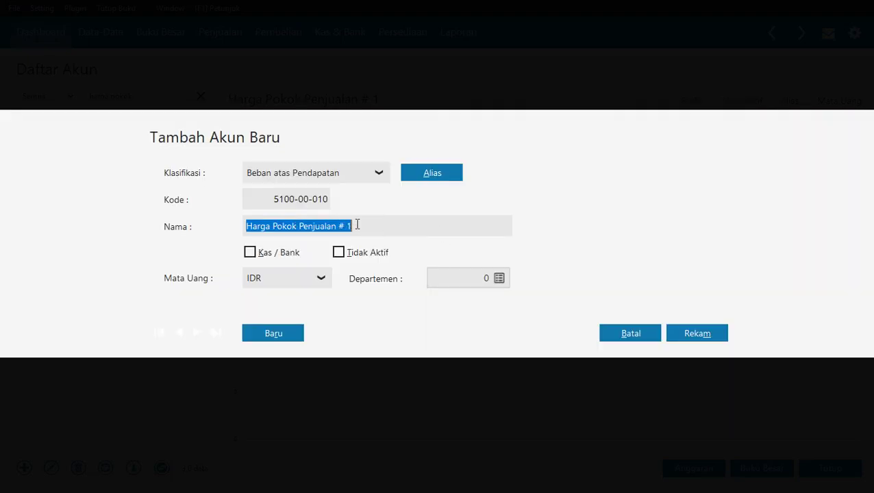
pyautogui.write('HPP Kitchen Ware')
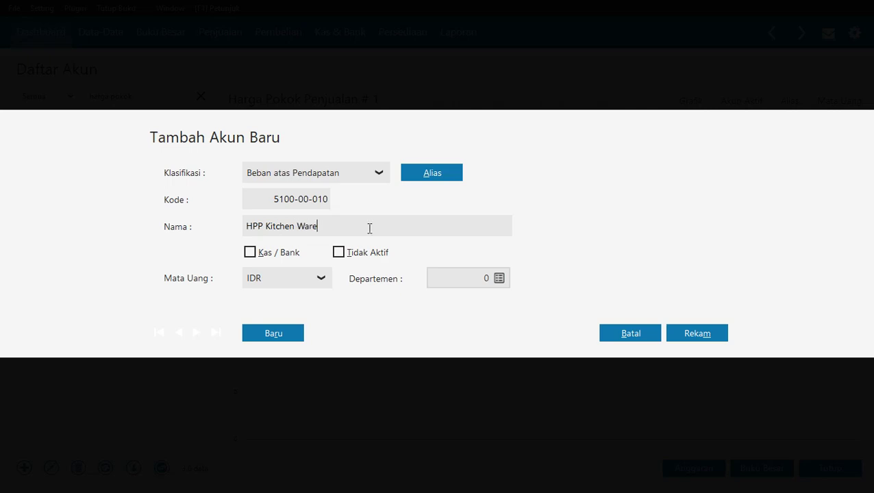
pyautogui.click(695, 333)
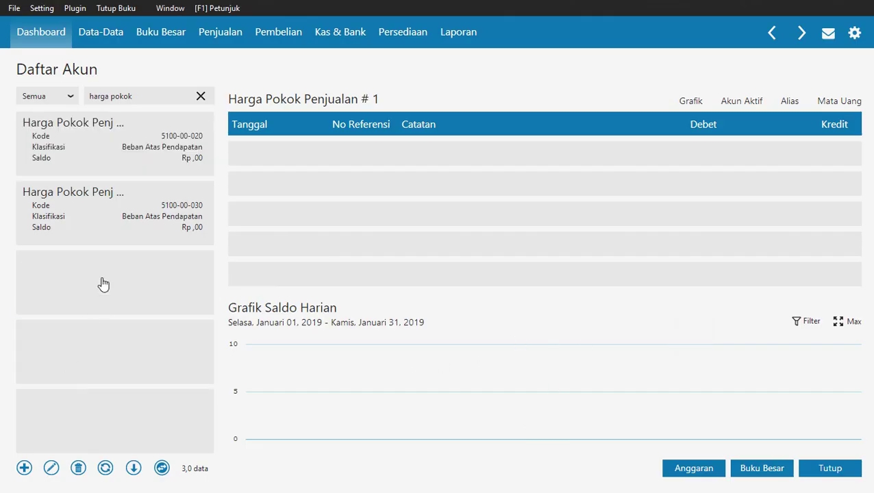
pyautogui.click(108, 212)
pyautogui.click(104, 142)
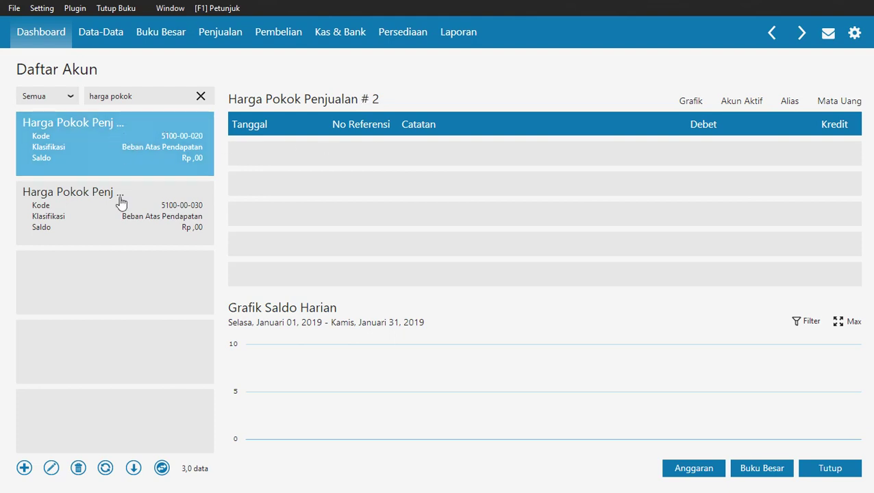
pyautogui.click(50, 470)
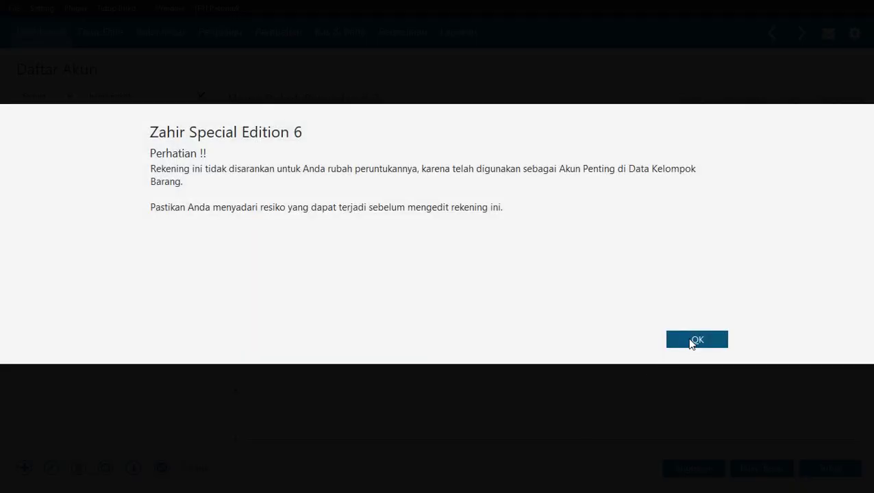
pyautogui.click(695, 340)
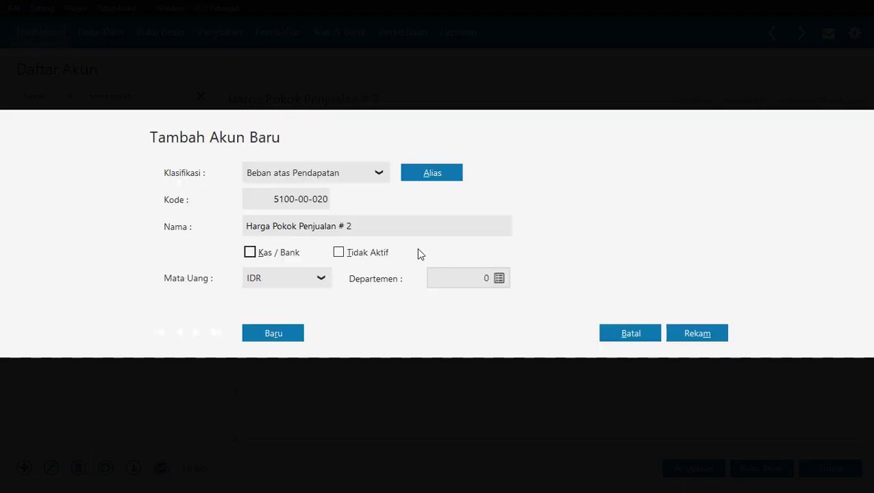
pyautogui.tripleClick(386, 226)
pyautogui.write('HPP Home Applian')
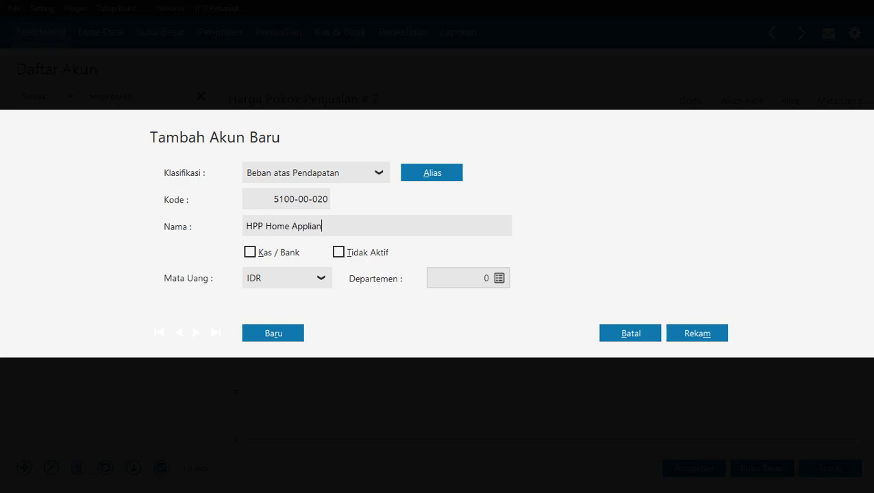
pyautogui.write('ce')
pyautogui.click(725, 335)
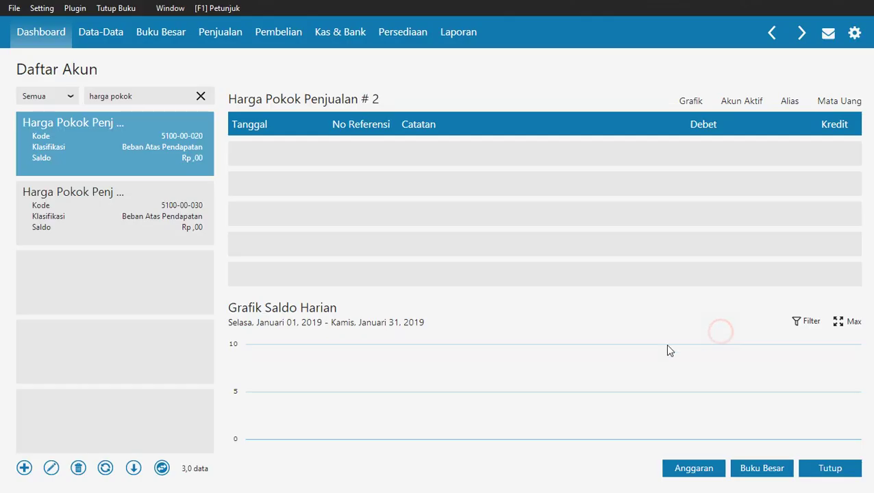
pyautogui.click(198, 96)
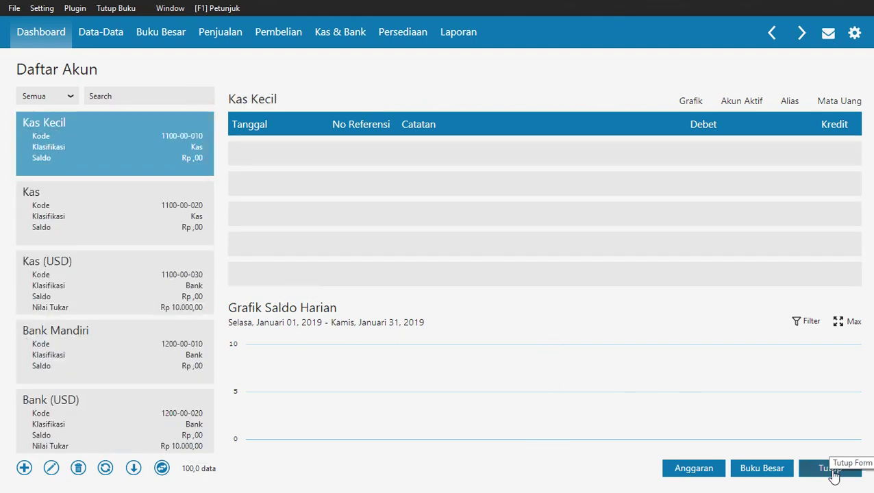
# Read the tutorial PDF down to page 62's section 9 Satuan Pengukuran Barang, then return to Zahir.
pyautogui.hotkey('alt', 'Tab')
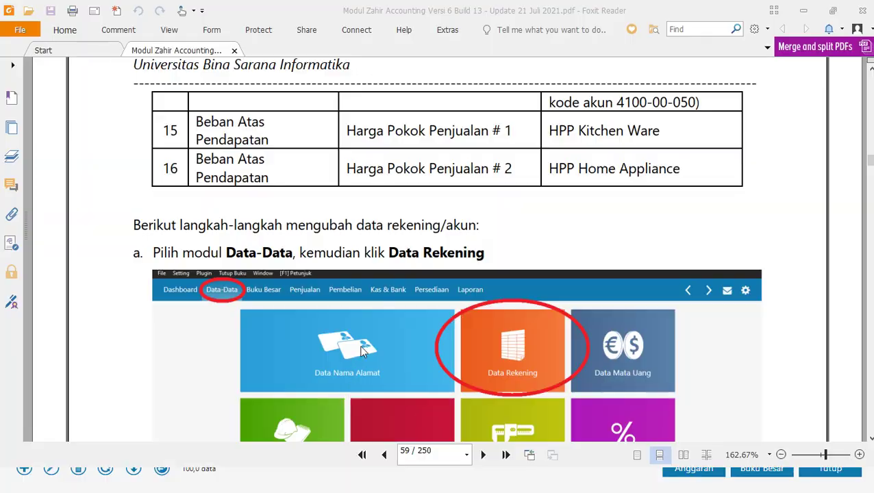
pyautogui.scroll(-1, 375, 304)
pyautogui.scroll(-15, 375, 304)
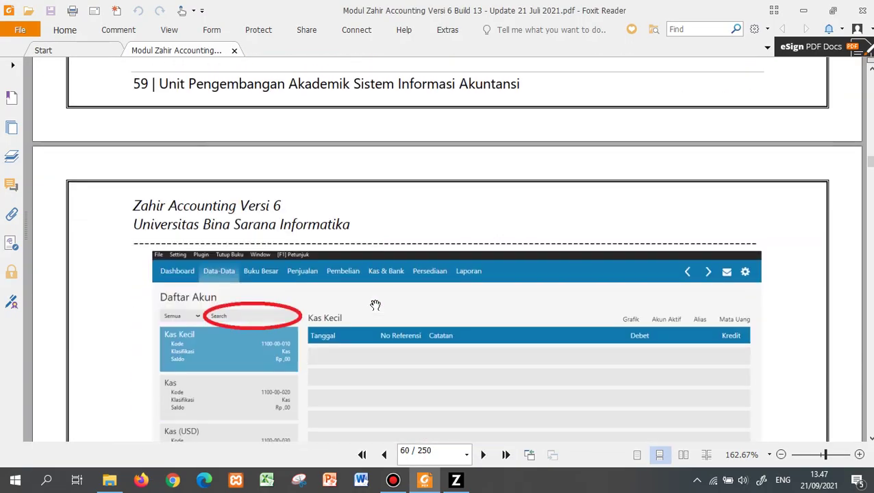
pyautogui.scroll(-15, 375, 304)
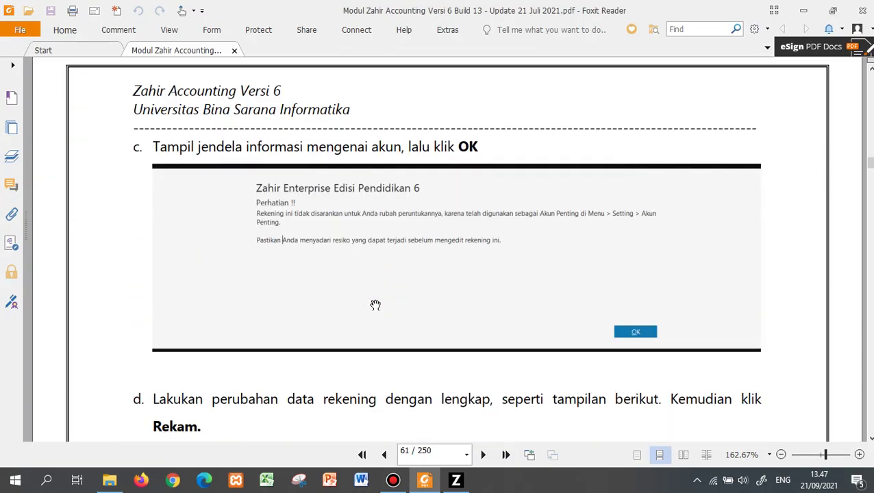
pyautogui.scroll(-15, 375, 305)
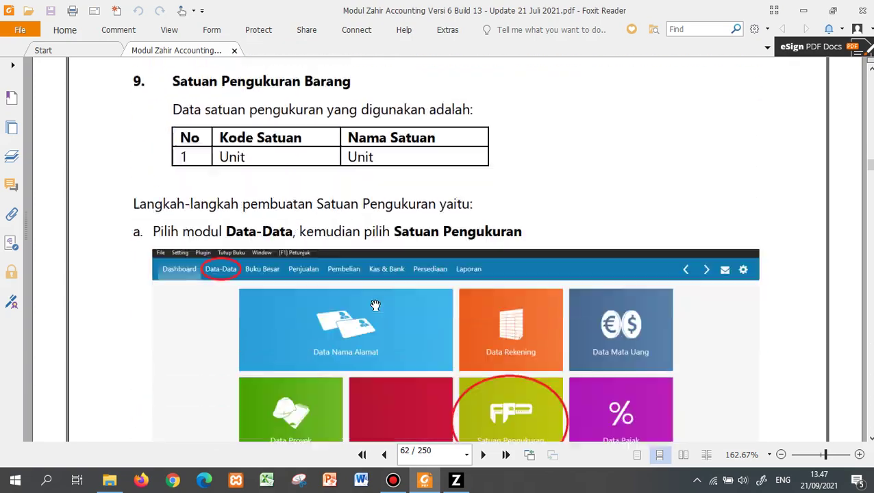
pyautogui.scroll(8, 375, 304)
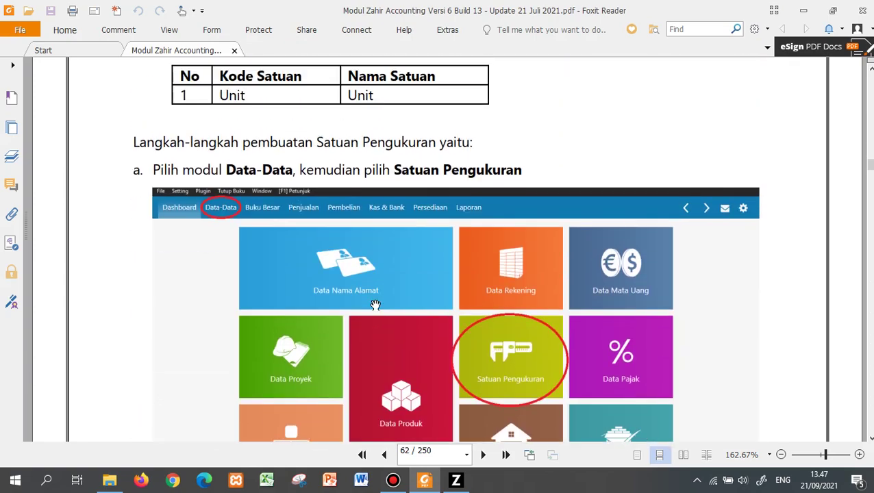
pyautogui.scroll(3, 375, 301)
pyautogui.scroll(-6, 375, 305)
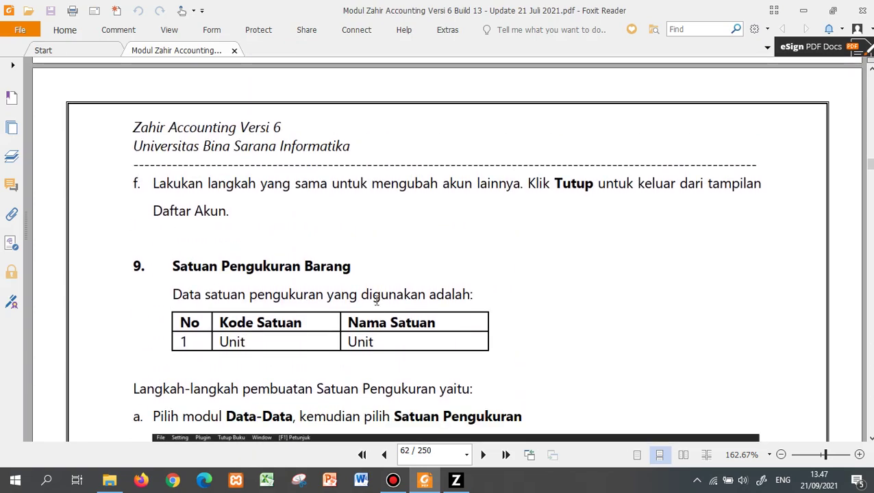
pyautogui.scroll(2, 376, 305)
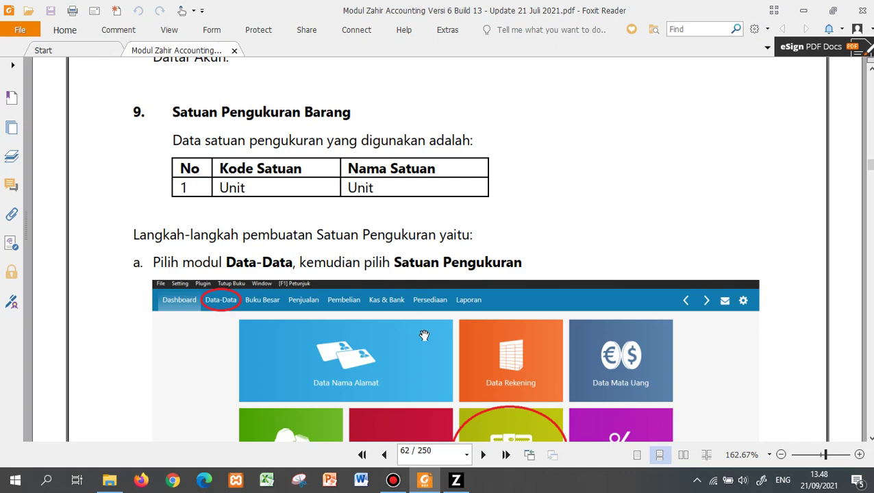
pyautogui.hotkey('alt', 'Tab')
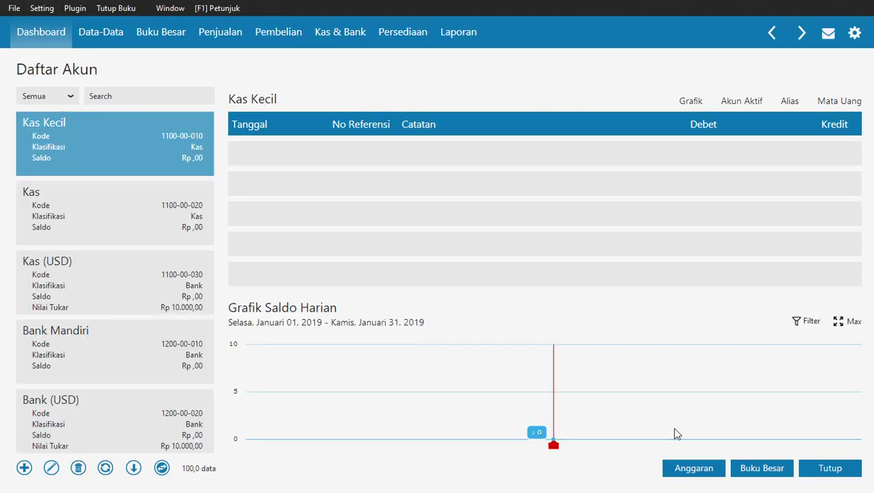
# Close the account list and start a new measurement unit with code and name 'Unit'.
pyautogui.click(827, 467)
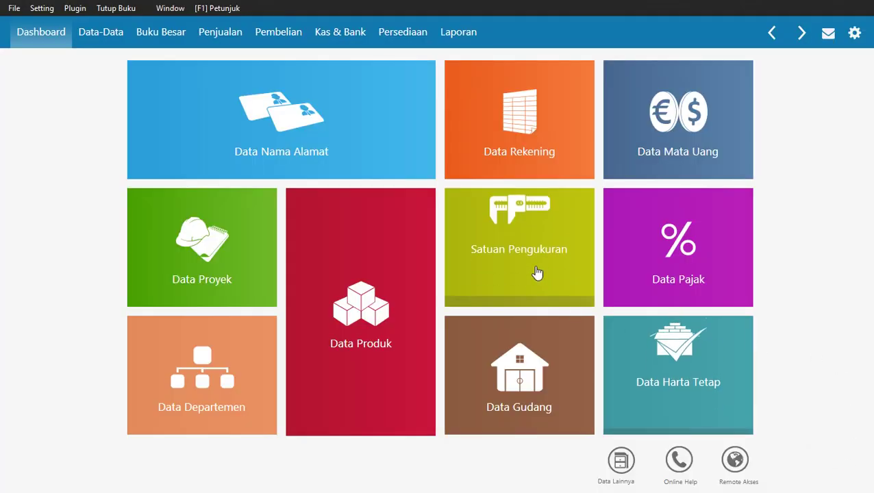
pyautogui.moveTo(522, 245)
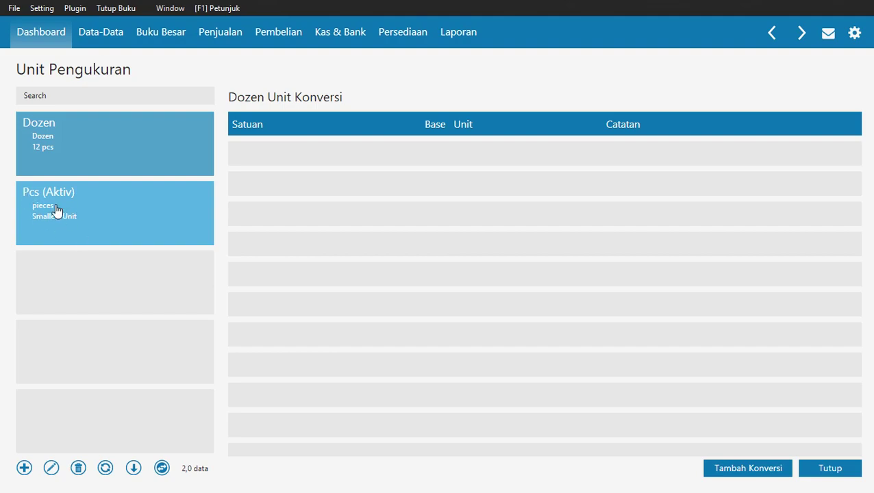
pyautogui.click(24, 471)
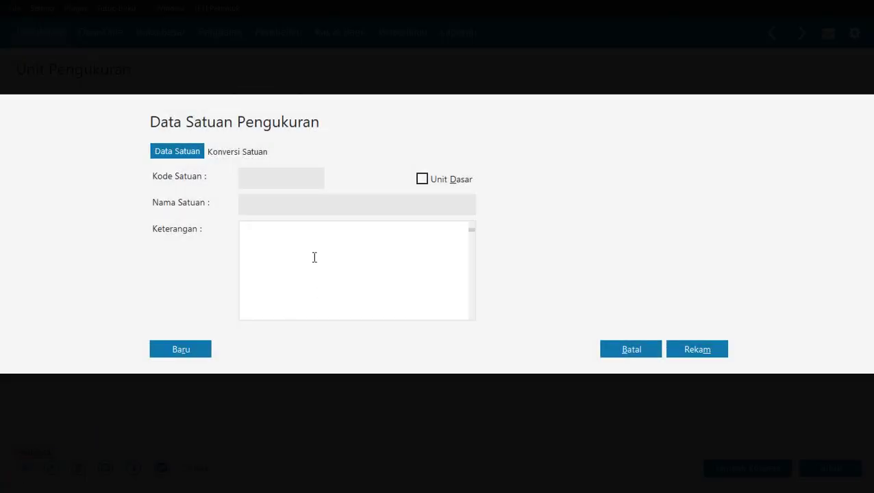
pyautogui.click(254, 182)
pyautogui.write('Unit')
pyautogui.click(286, 204)
pyautogui.write('Unit')
# Mark Unit as the base unit (Unit Dasar), save it, and close the measurement units page.
pyautogui.hotkey('alt', 'Tab')
pyautogui.scroll(-8, 471, 308)
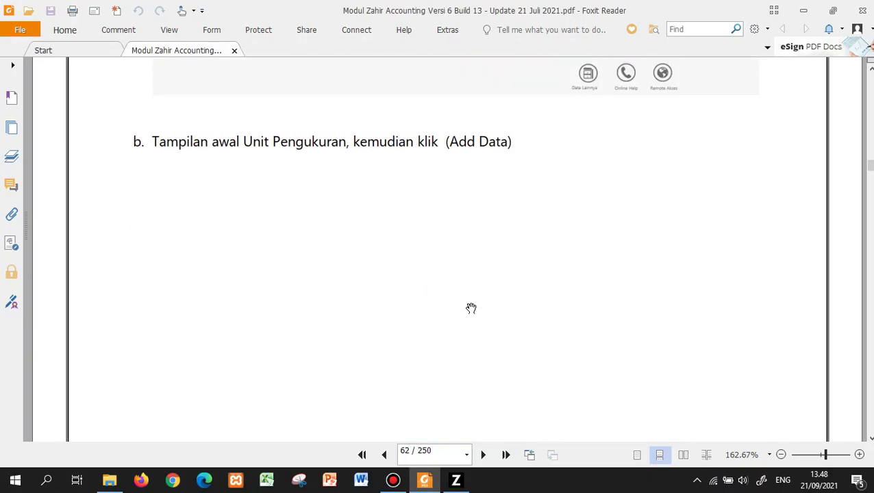
pyautogui.scroll(-10, 471, 308)
pyautogui.scroll(3, 471, 308)
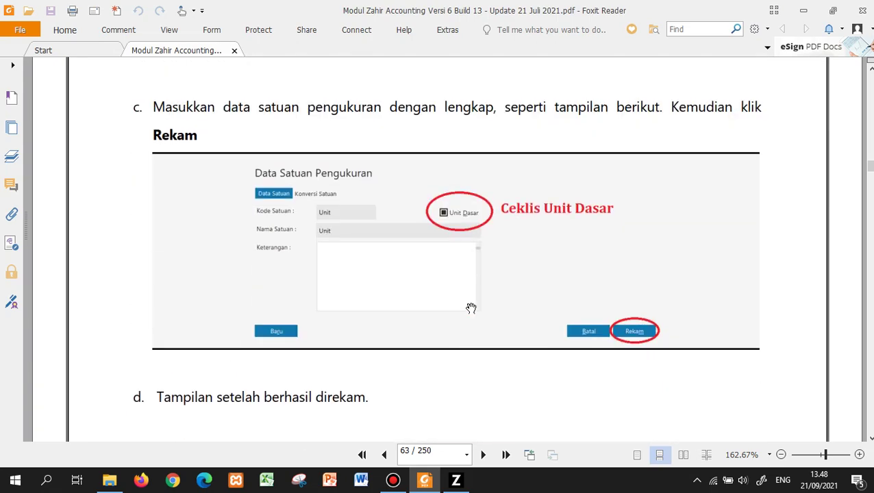
pyautogui.scroll(1, 471, 308)
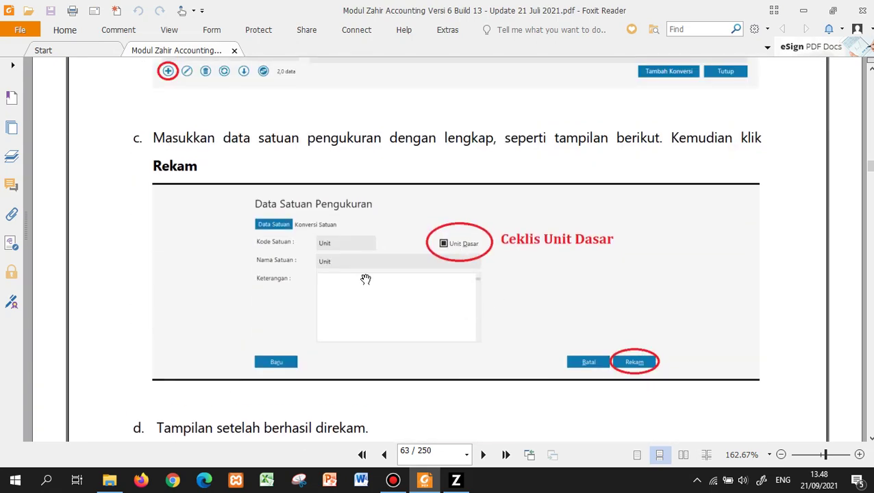
pyautogui.click(436, 482)
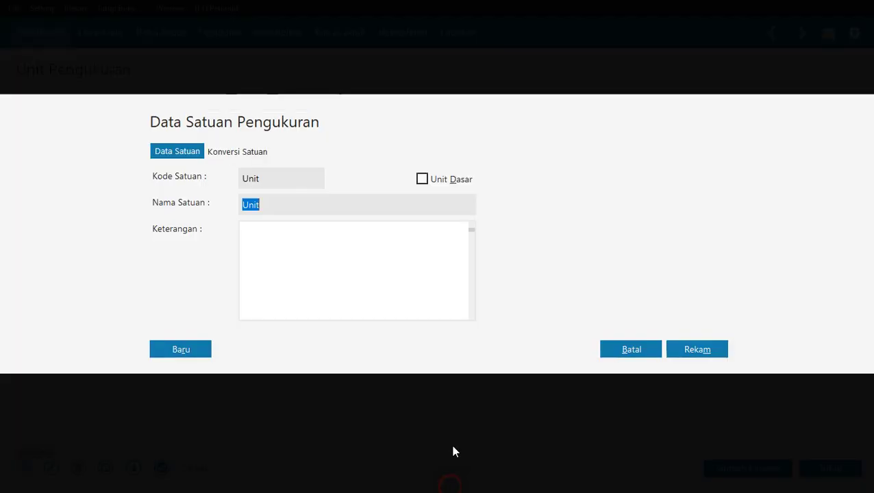
pyautogui.click(421, 183)
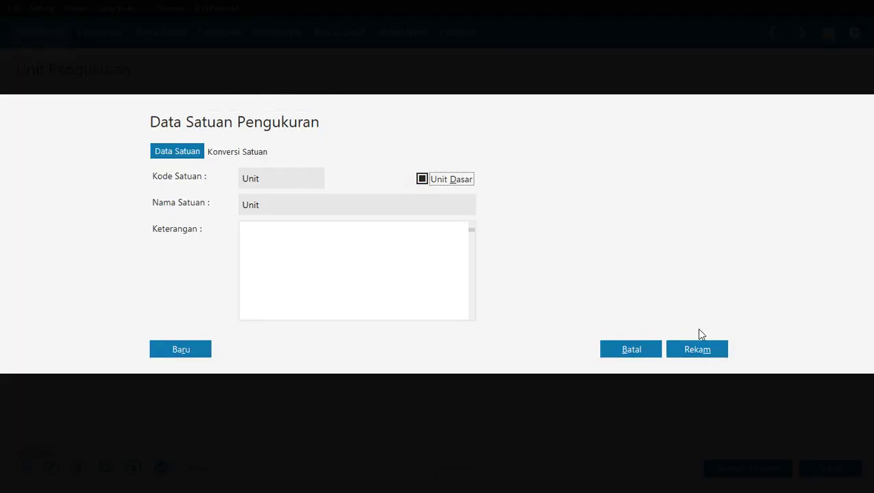
pyautogui.click(699, 346)
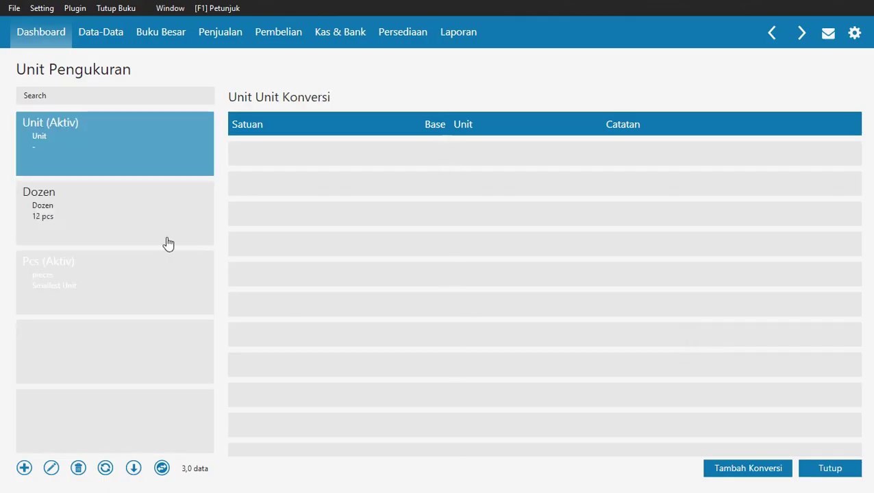
pyautogui.click(847, 468)
pyautogui.hotkey('alt', 'Tab')
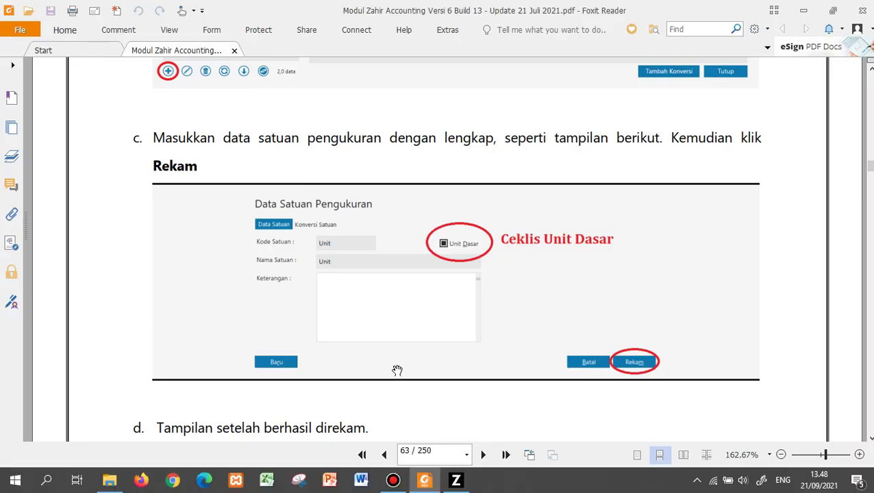
pyautogui.scroll(-10, 397, 370)
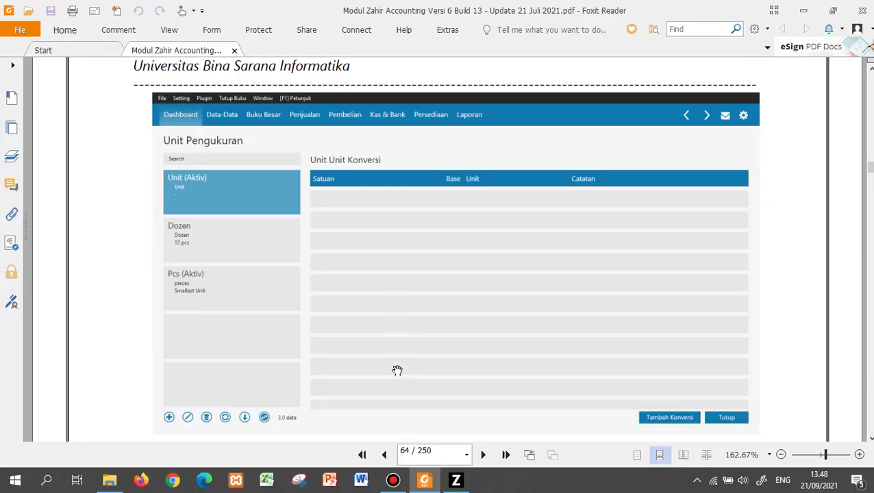
# Scroll the guide to page 64's section 10 Data Pajak, which lists PPN at 10%.
pyautogui.scroll(-4, 397, 371)
pyautogui.scroll(-3, 398, 371)
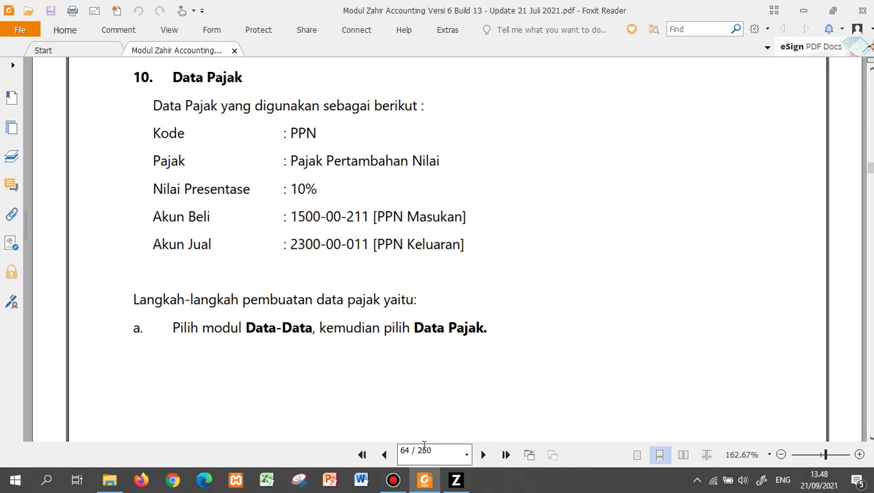
pyautogui.click(469, 460)
# In Data Pajak, start a new tax with code PPN, name 'Pajak Pertambahan Nilai' and rate 10%.
pyautogui.click(456, 479)
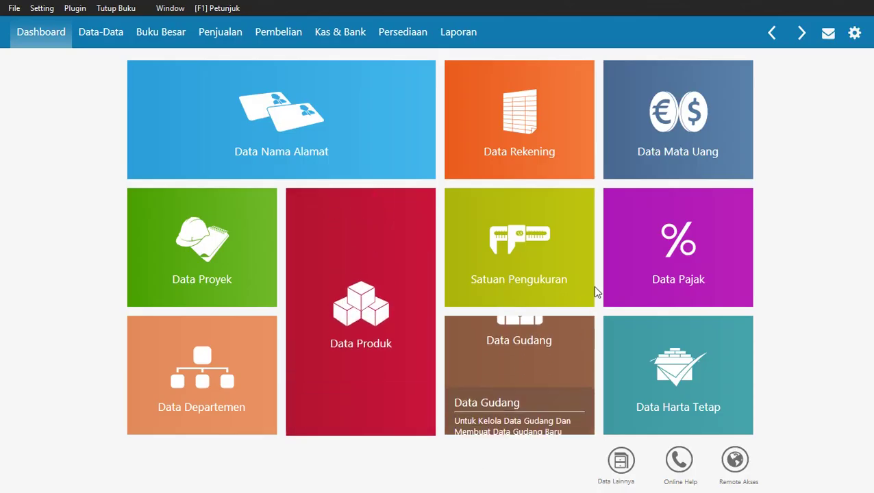
pyautogui.moveTo(678, 236)
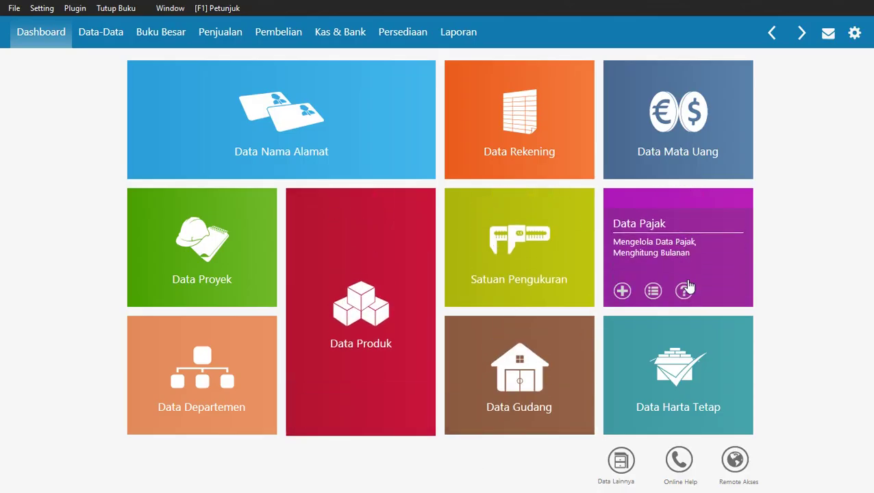
pyautogui.click(691, 238)
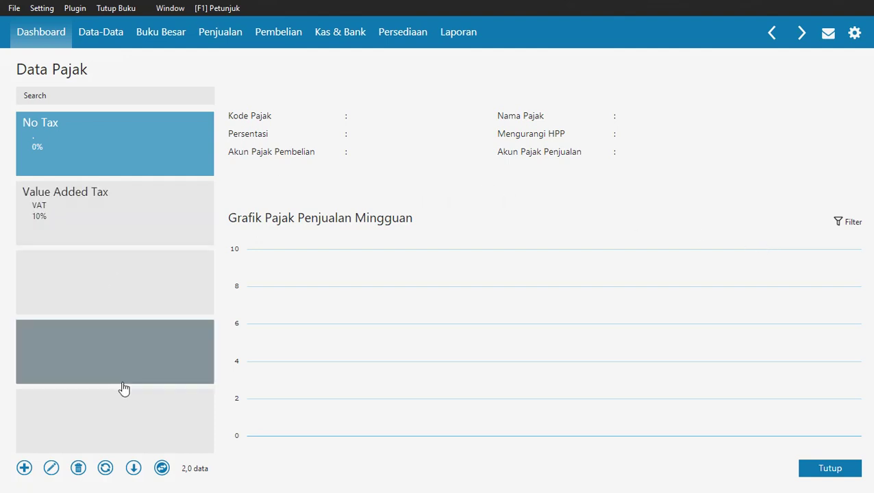
pyautogui.click(24, 469)
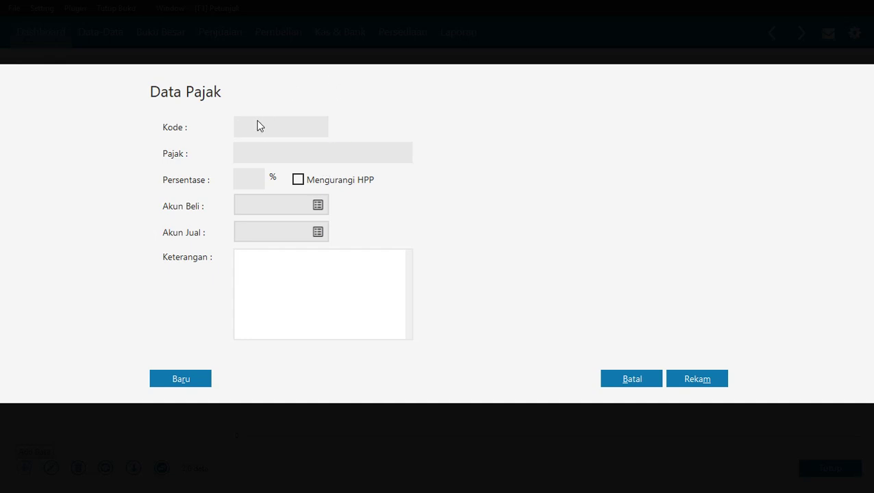
pyautogui.write('P')
pyautogui.write('Pajak Pertambah')
pyautogui.write('10')
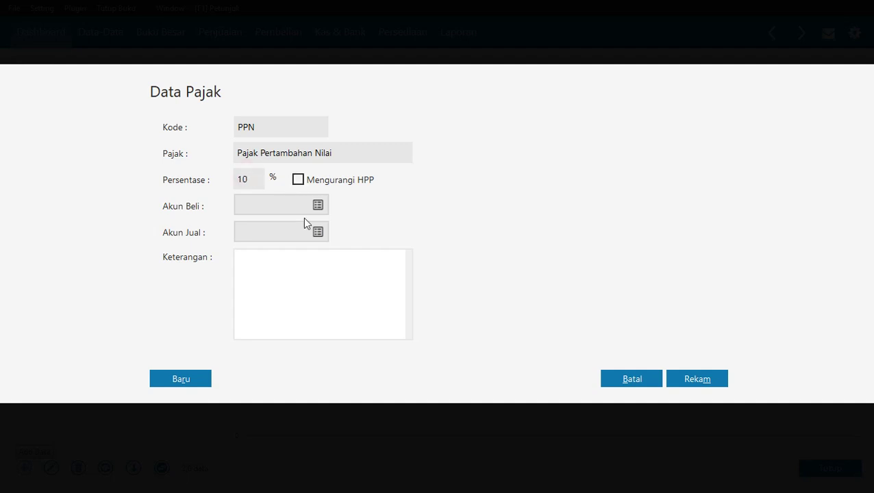
pyautogui.click(318, 205)
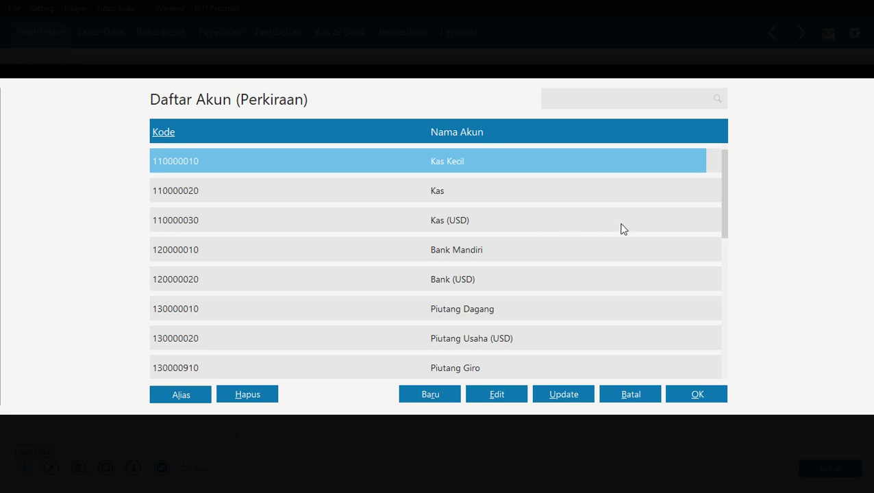
# Set the purchase tax account (Akun Beli) to PPN Masukan, 150000211.
pyautogui.scroll(-9, 610, 233)
pyautogui.scroll(-3, 612, 239)
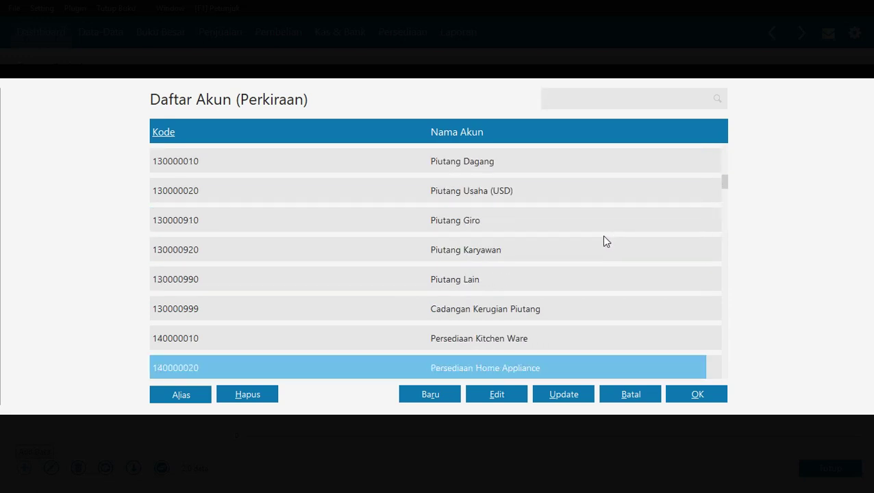
pyautogui.hotkey('alt', 'Tab')
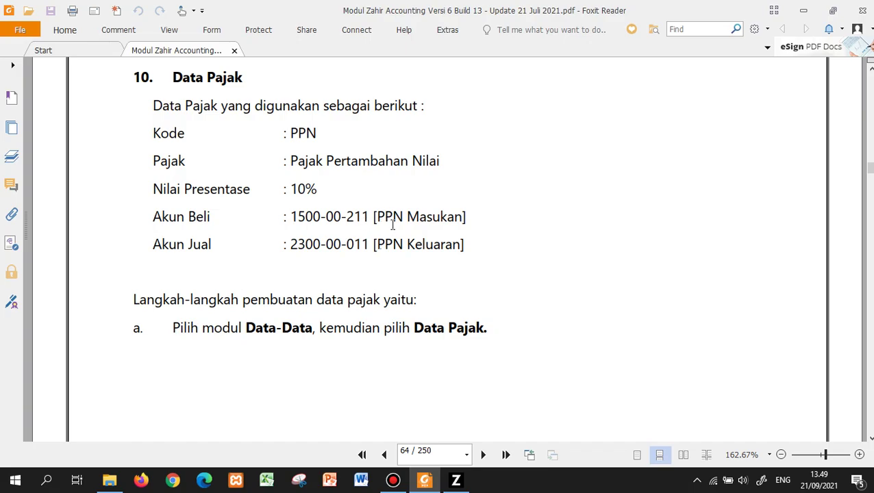
pyautogui.hotkey('alt', 'Tab')
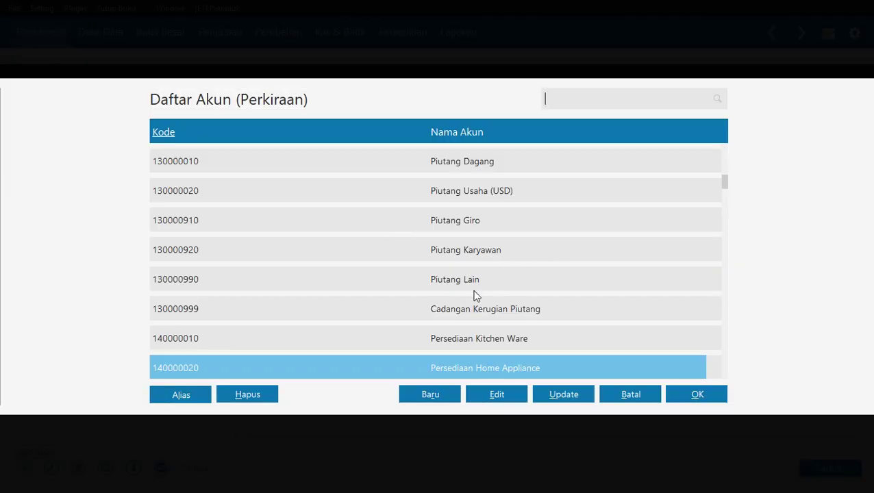
pyautogui.press('Down')
pyautogui.press('Down')
pyautogui.press('Down')
pyautogui.press('Down')
pyautogui.press('Down')
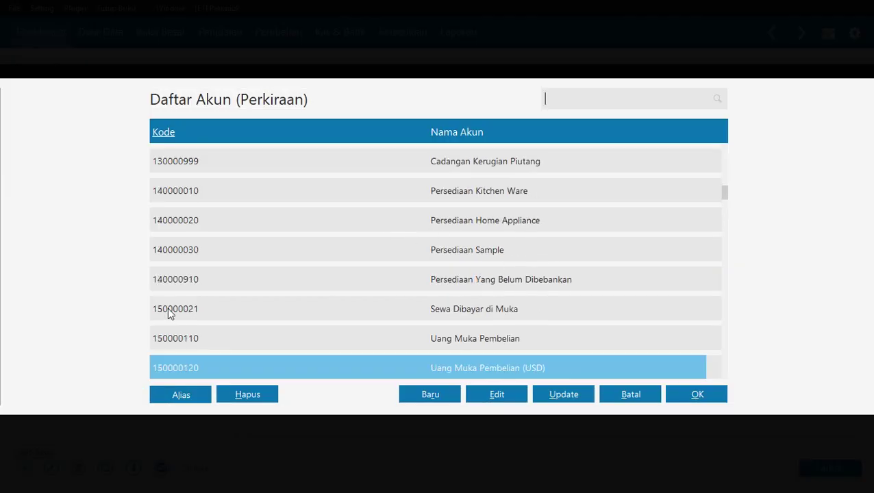
pyautogui.press('Down')
pyautogui.press('Down')
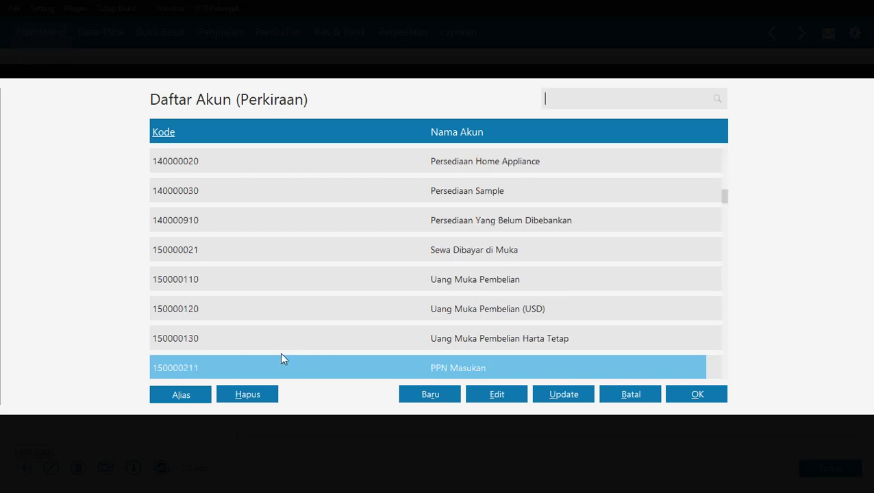
pyautogui.click(714, 396)
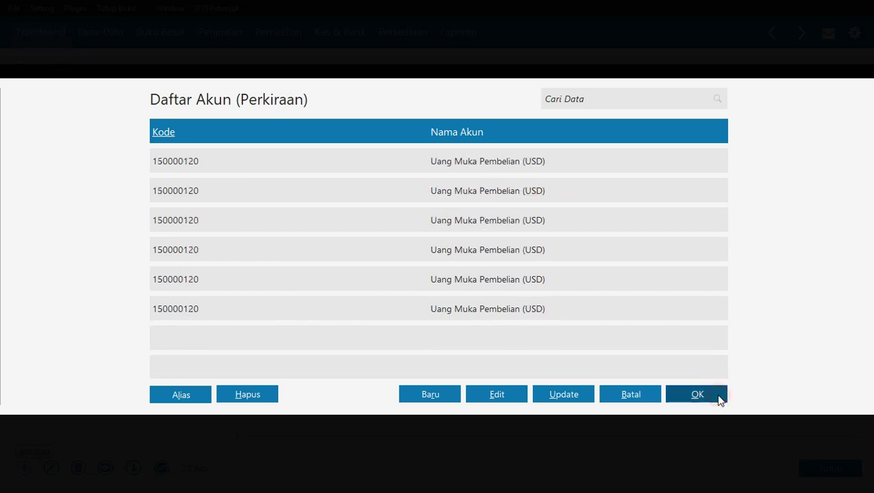
# Set the sales tax account to PPN Keluaran, 230000011, then save the PPN tax record.
pyautogui.click(318, 232)
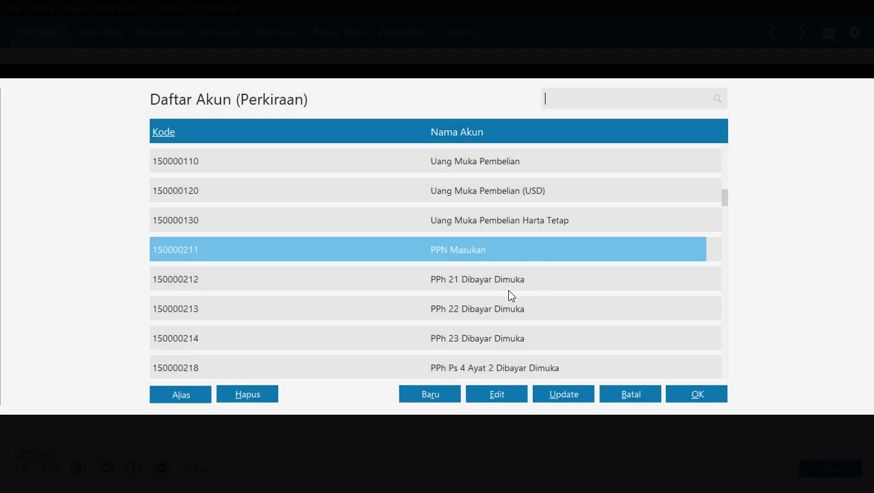
pyautogui.press('Down')
pyautogui.press('Down')
pyautogui.press('Down')
pyautogui.press('Down')
pyautogui.press('Down')
pyautogui.press('Down')
pyautogui.press('Down')
pyautogui.press('Down')
pyautogui.press('Down')
pyautogui.press('Down')
pyautogui.press('Down')
pyautogui.press('Down')
pyautogui.press('Down')
pyautogui.press('Down')
pyautogui.press('Down')
pyautogui.press('Down')
pyautogui.press('Down')
pyautogui.press('Down')
pyautogui.press('Down')
pyautogui.press('Down')
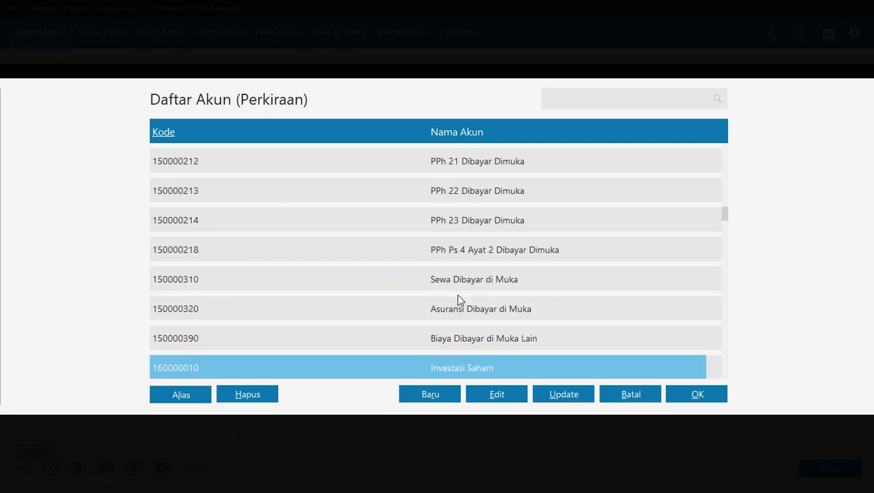
pyautogui.press('Down')
pyautogui.press('Down')
pyautogui.press('Down')
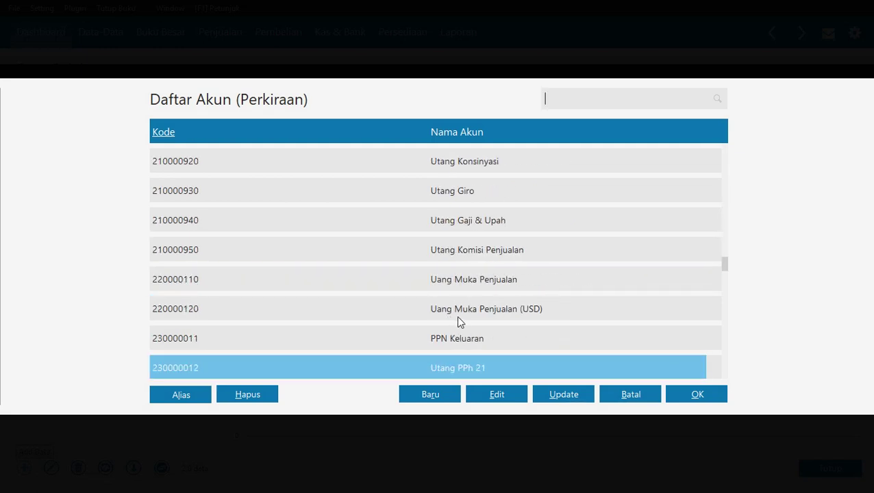
pyautogui.click(467, 338)
pyautogui.click(714, 394)
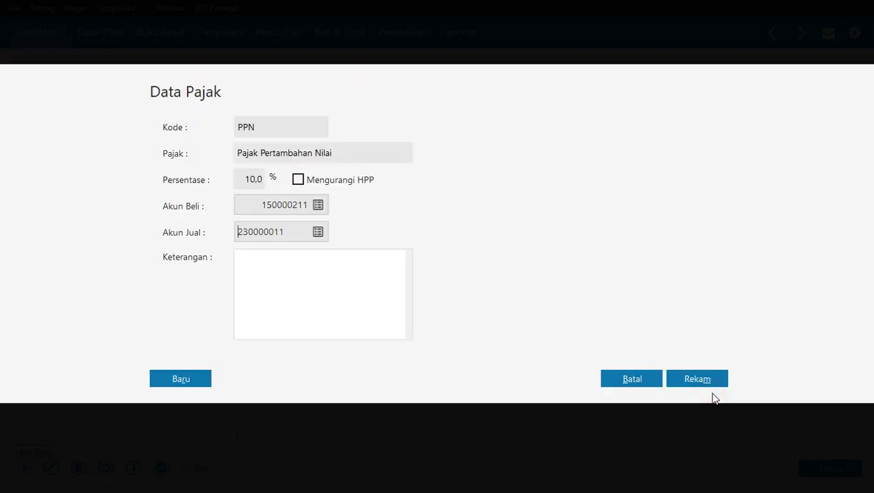
pyautogui.click(682, 378)
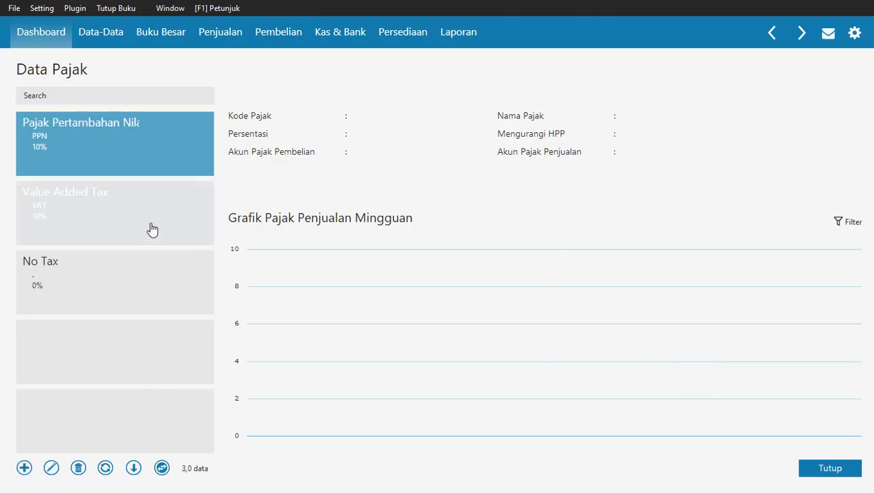
pyautogui.click(135, 143)
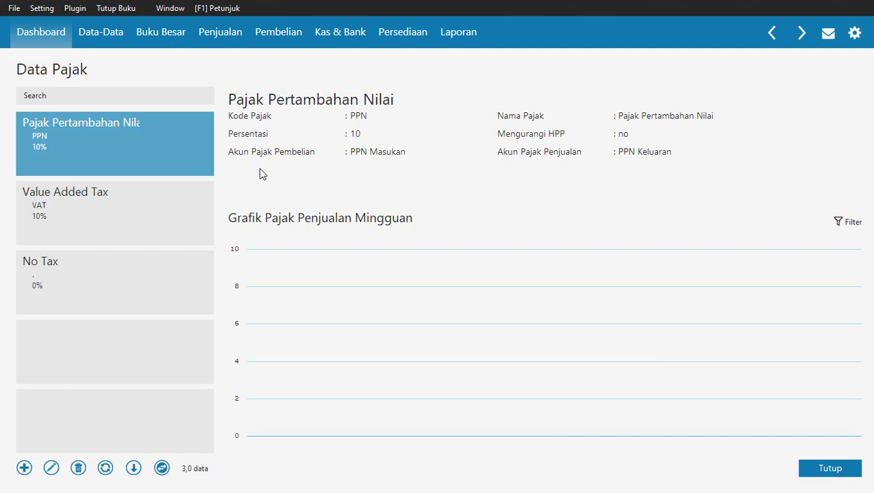
pyautogui.hotkey('alt', 'Tab')
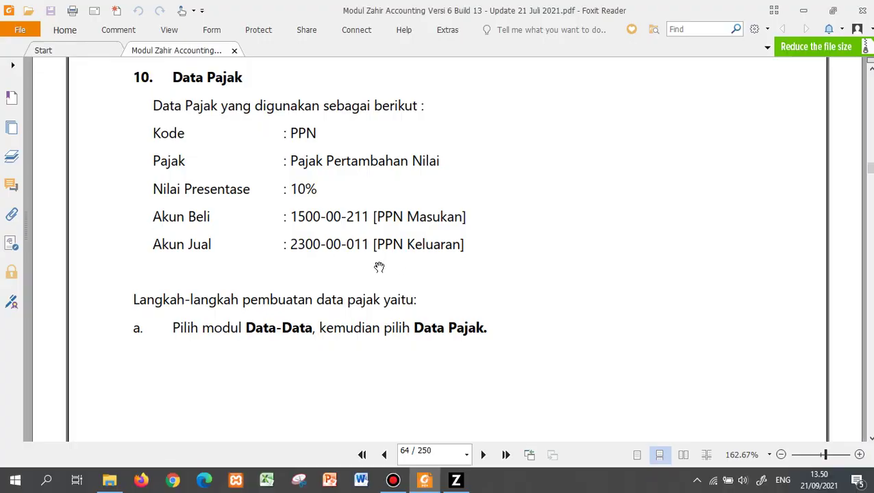
# Read the guide's Data Harta Tetap instructions through page 67, then return to Zahir.
pyautogui.scroll(-15, 404, 327)
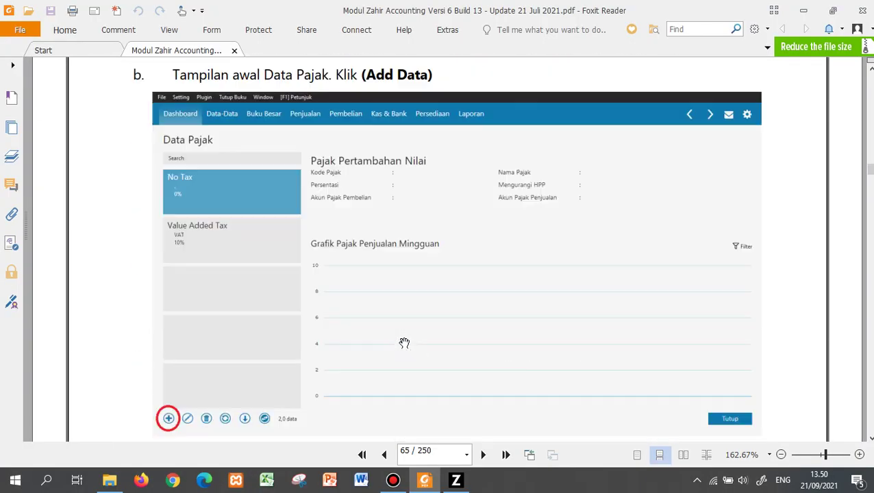
pyautogui.scroll(-15, 404, 351)
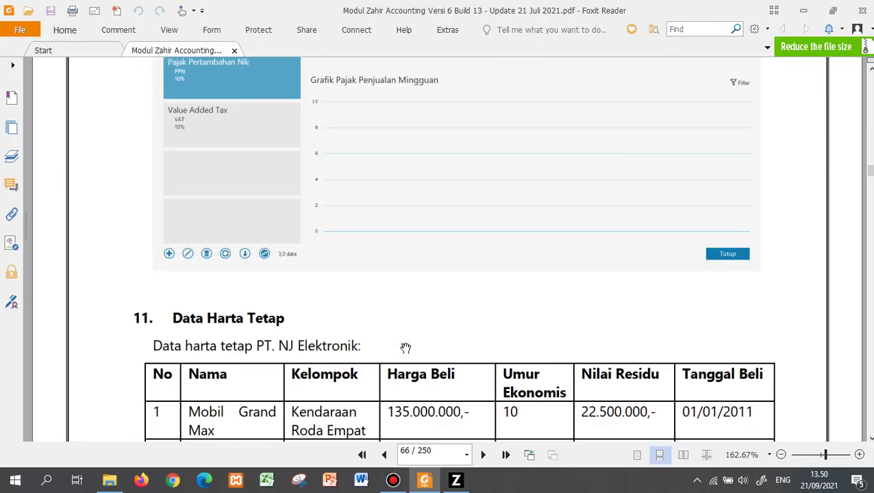
pyautogui.scroll(-5, 405, 349)
pyautogui.scroll(5, 415, 334)
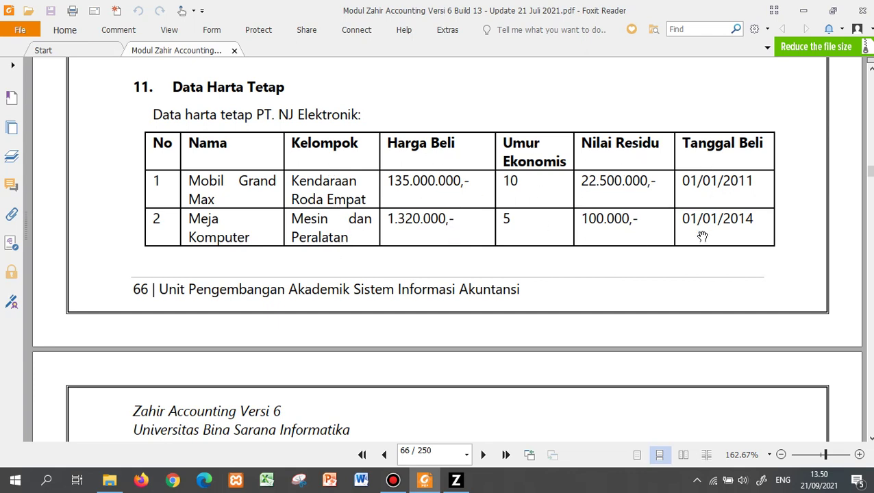
pyautogui.scroll(-3, 660, 321)
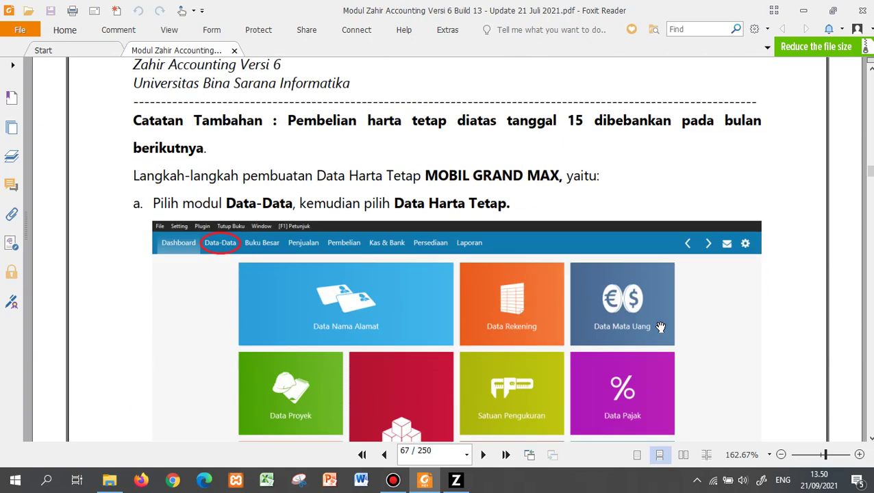
pyautogui.scroll(3, 661, 327)
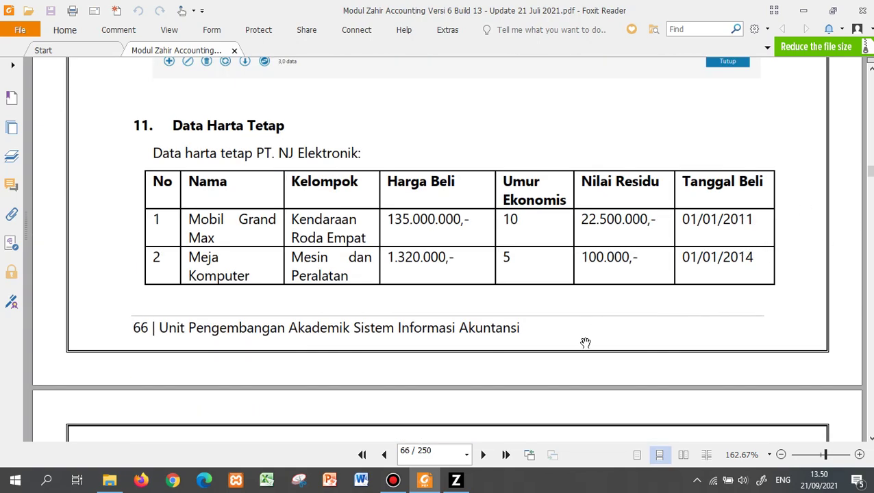
pyautogui.scroll(-5, 582, 349)
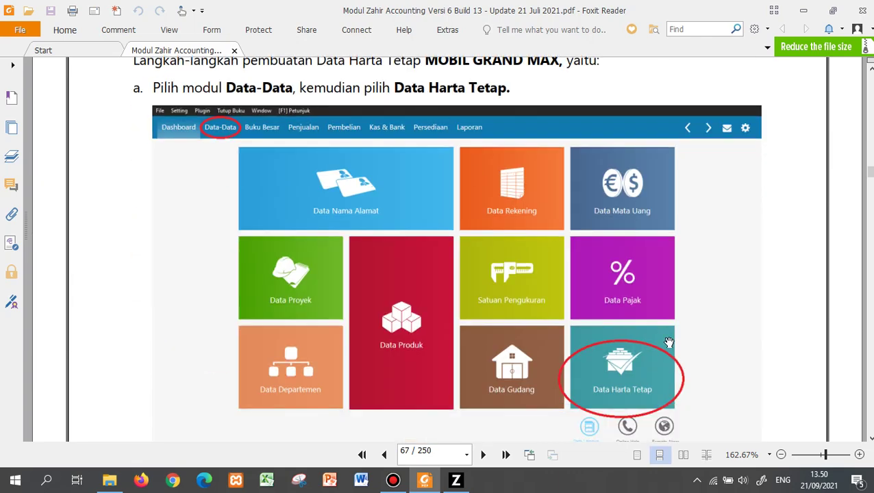
pyautogui.scroll(-4, 639, 368)
pyautogui.scroll(-4, 639, 368)
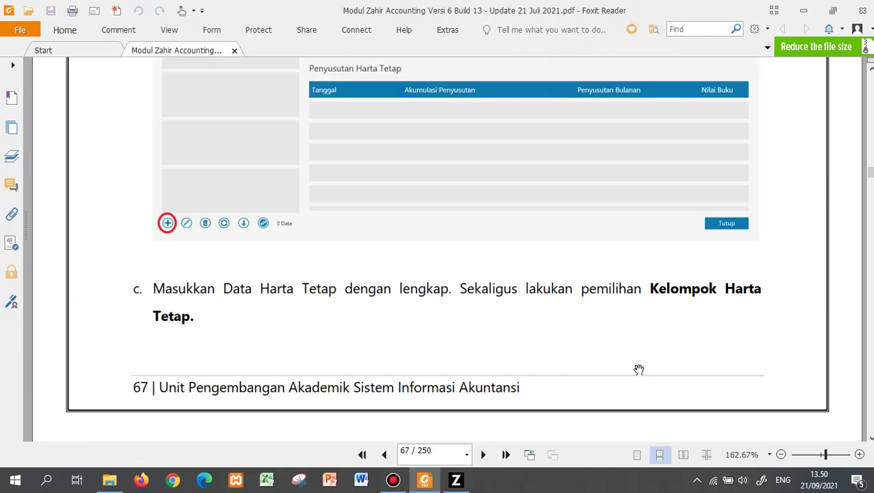
pyautogui.scroll(2, 639, 370)
pyautogui.scroll(-3, 314, 382)
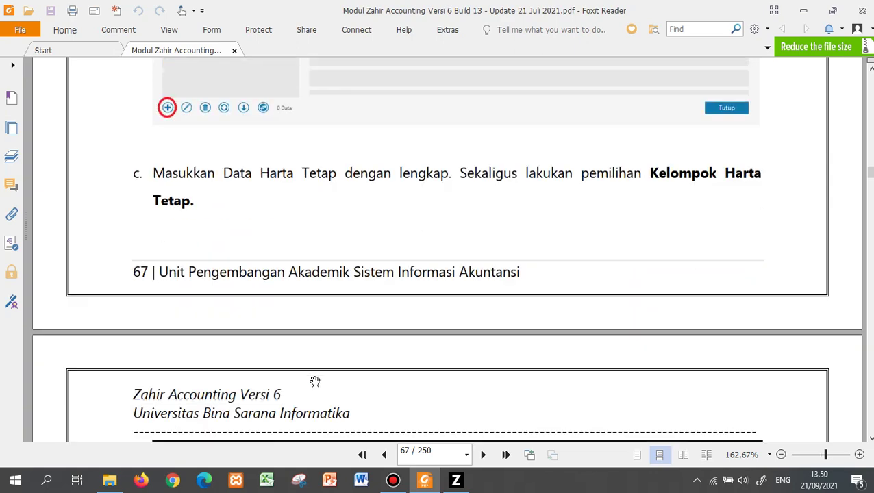
pyautogui.scroll(-5, 314, 382)
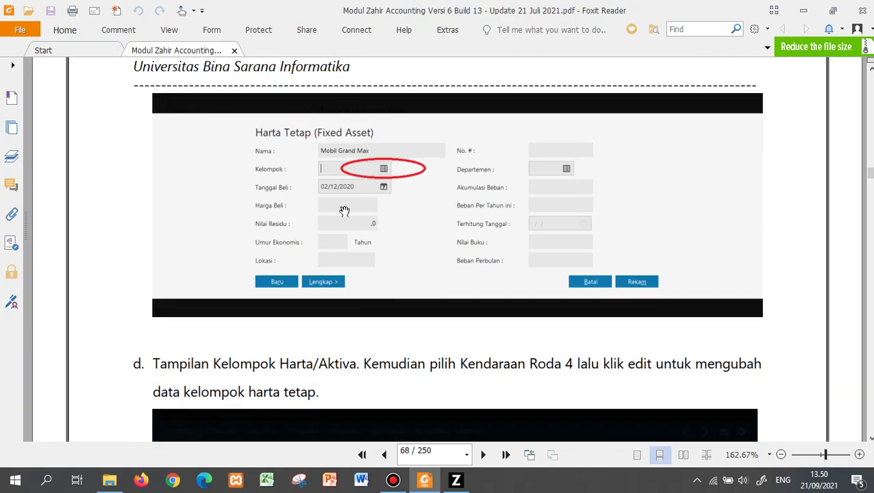
pyautogui.scroll(-5, 367, 382)
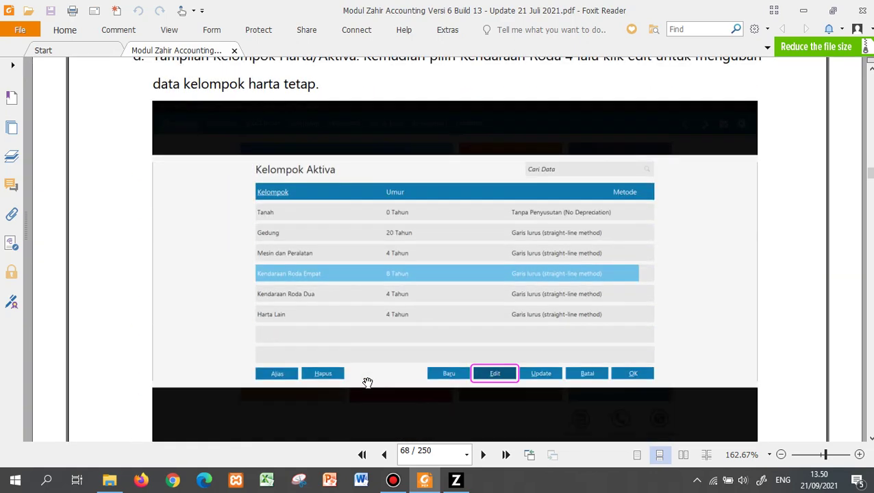
pyautogui.scroll(15, 367, 382)
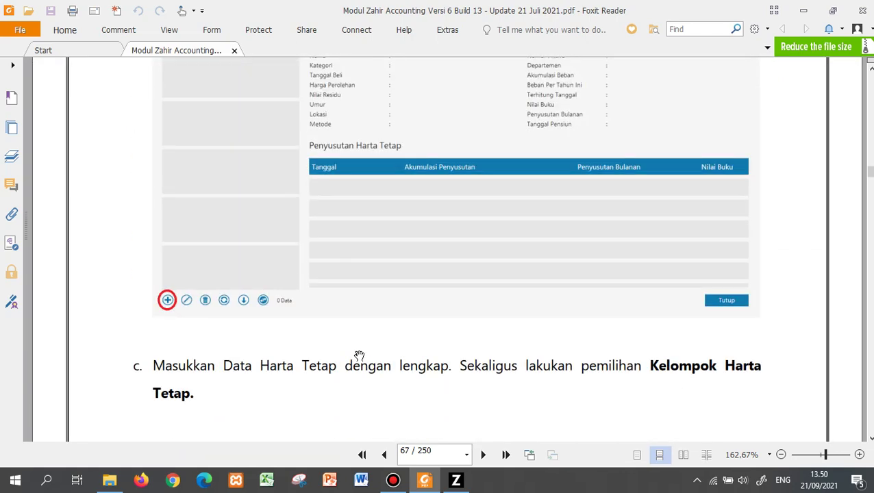
pyautogui.scroll(3, 359, 355)
pyautogui.click(457, 480)
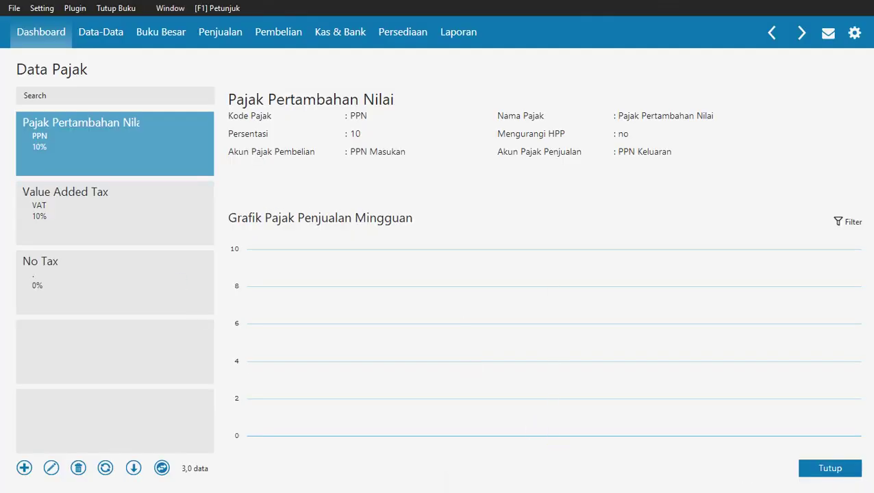
# Add a fixed asset named 'Mobil Grand Max' and assign it to the Kendaraan Roda Empat group.
pyautogui.click(844, 470)
pyautogui.moveTo(674, 377)
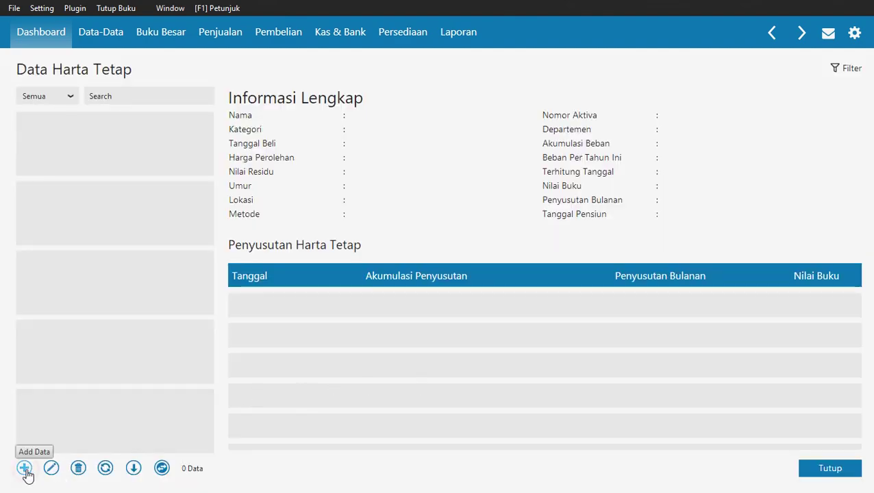
pyautogui.click(24, 468)
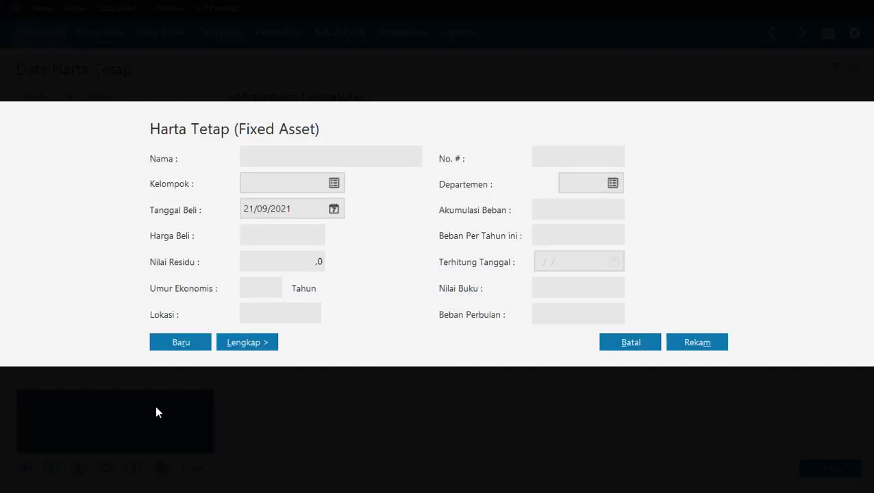
pyautogui.click(281, 160)
pyautogui.write('Mobil Grand Max')
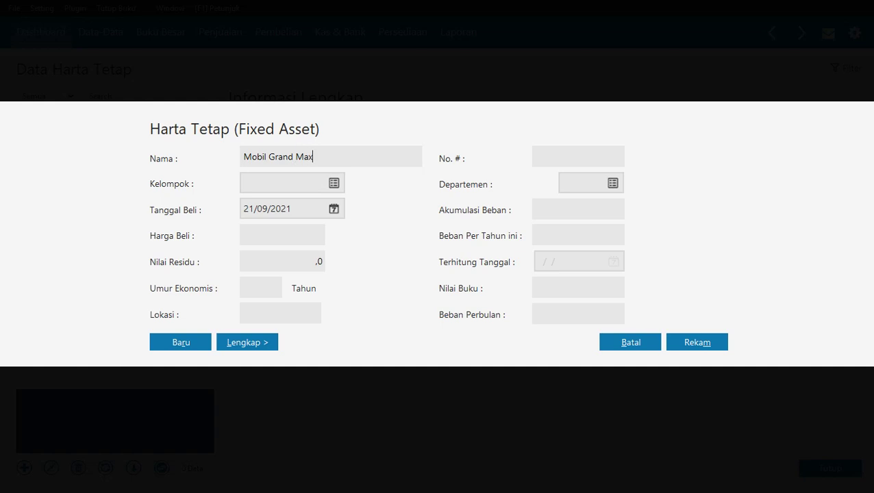
pyautogui.click(333, 184)
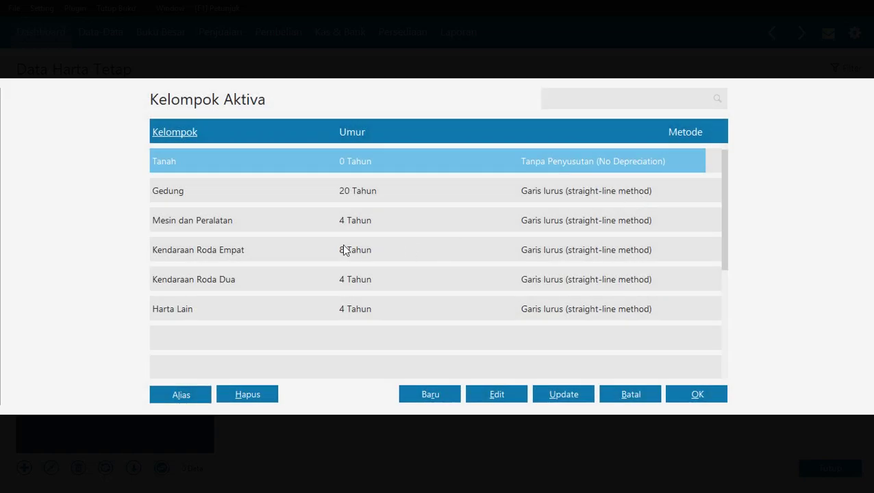
pyautogui.click(230, 251)
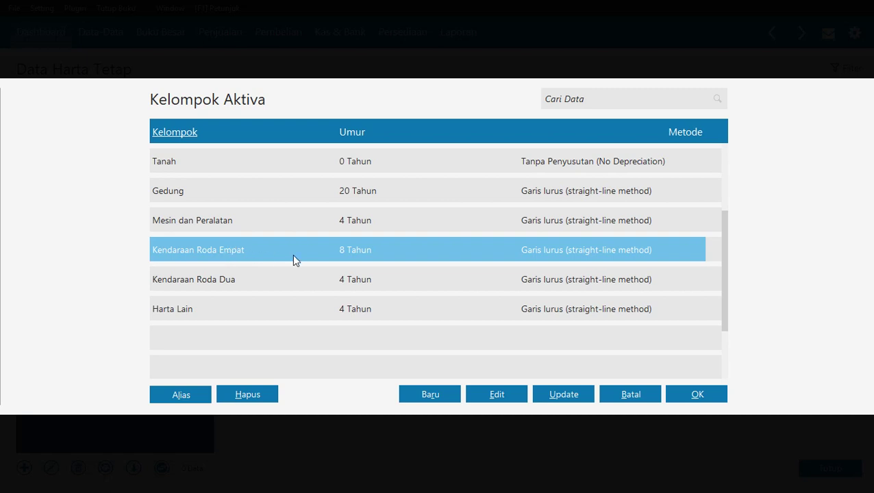
pyautogui.click(697, 395)
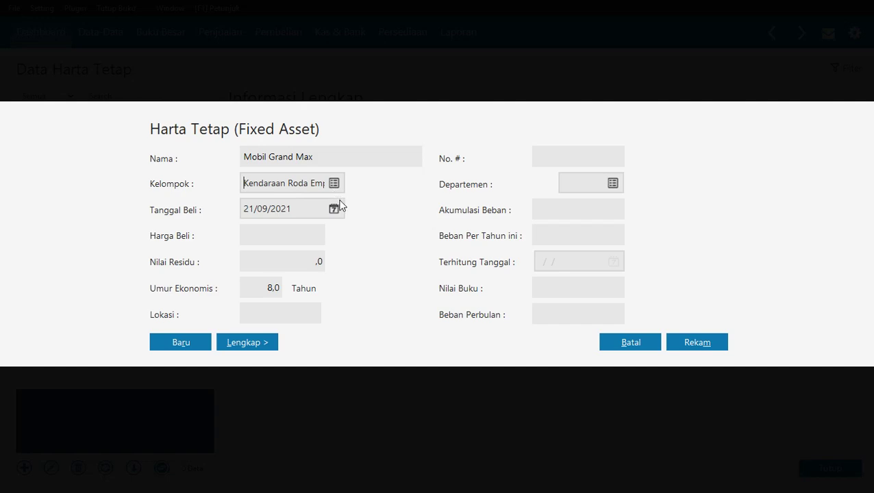
# Review the manual's fixed-asset table and asset-group editing steps on pages 66–69, then return to Zahir.
pyautogui.hotkey('alt', 'Tab')
pyautogui.scroll(10, 590, 265)
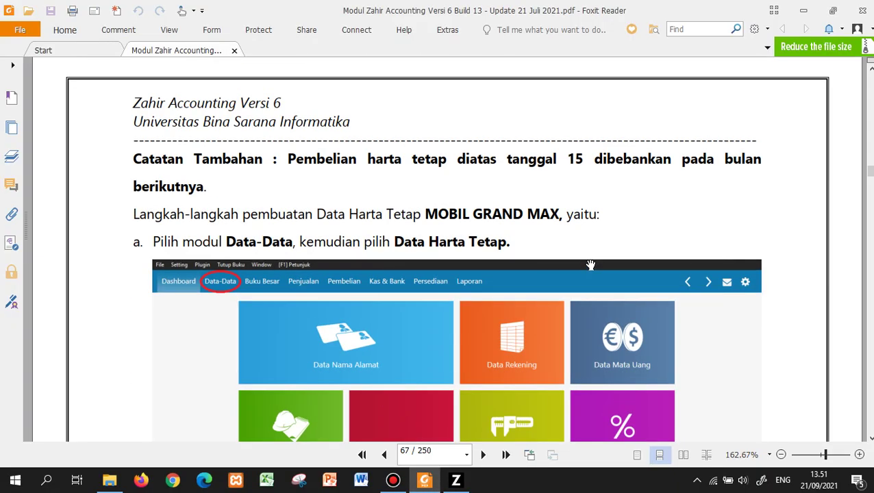
pyautogui.scroll(6, 590, 265)
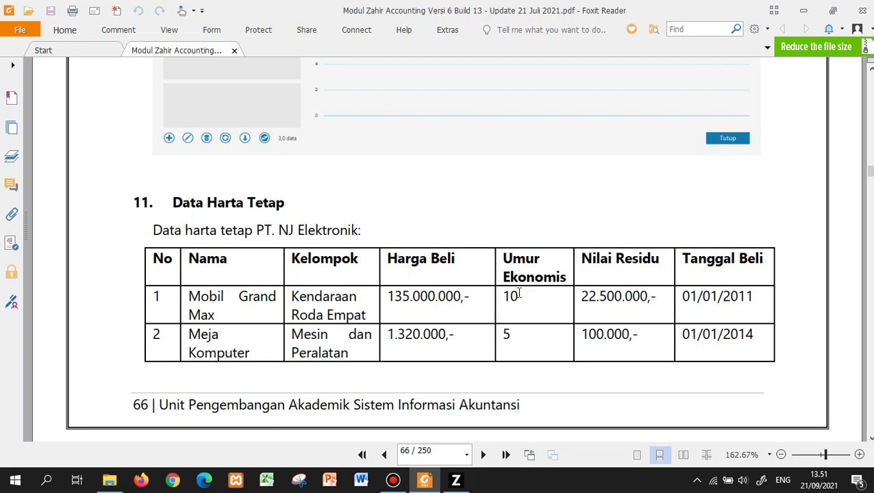
pyautogui.scroll(-15, 504, 315)
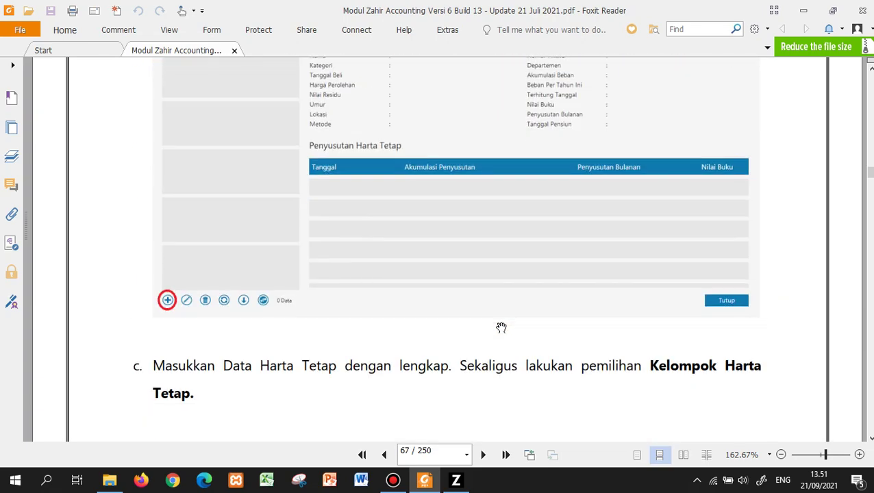
pyautogui.scroll(-10, 501, 327)
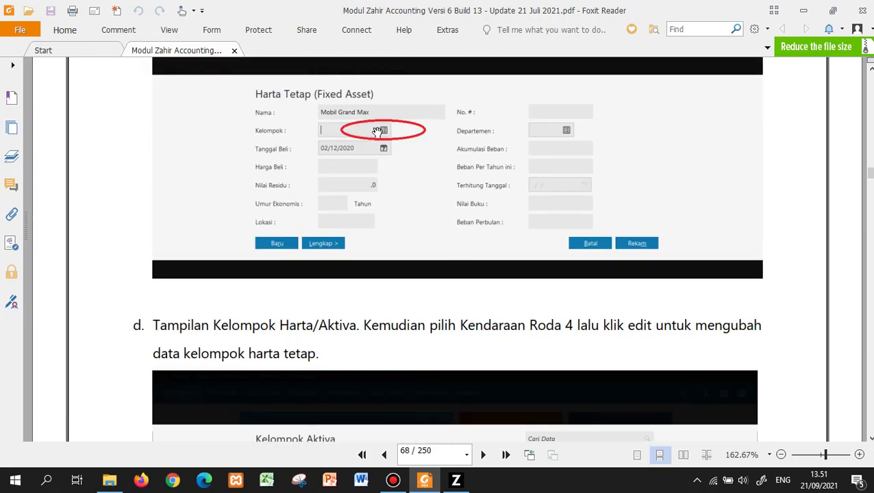
pyautogui.scroll(-1, 431, 234)
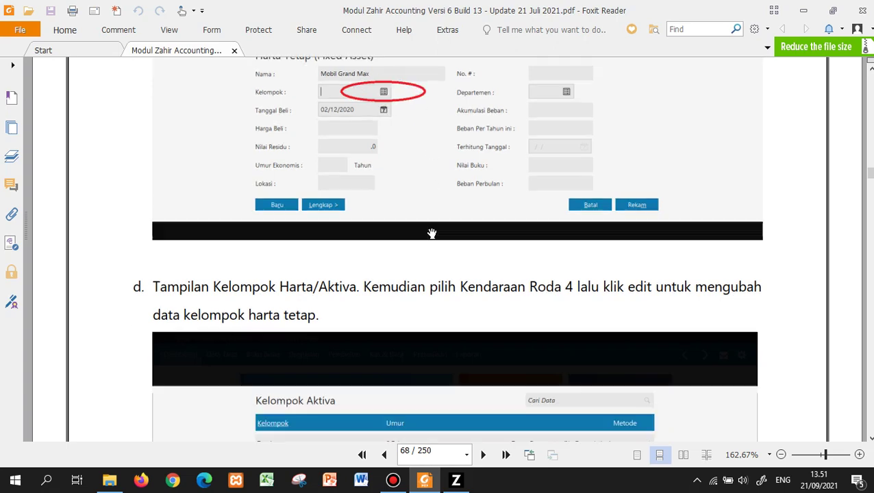
pyautogui.scroll(-5, 431, 233)
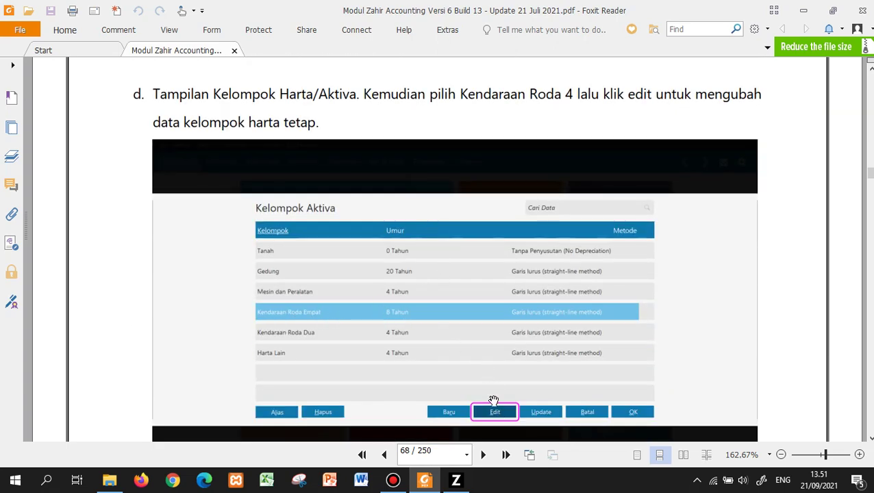
pyautogui.scroll(-12, 495, 383)
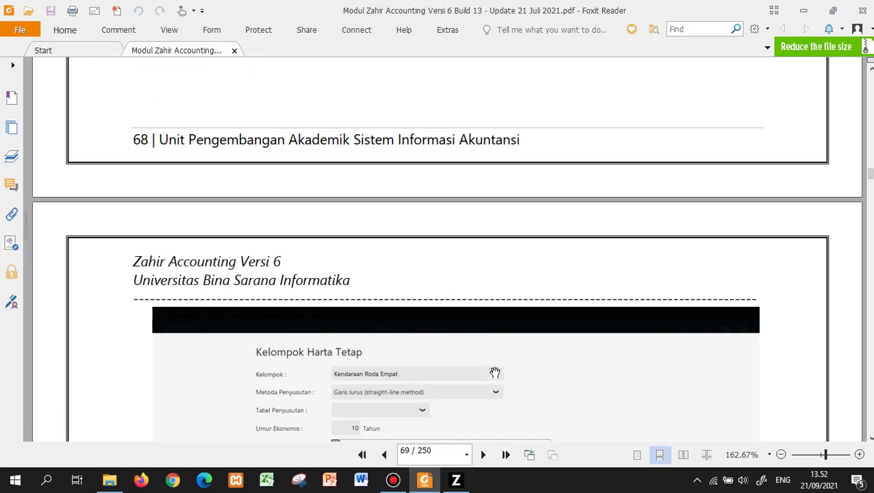
pyautogui.scroll(-7, 494, 372)
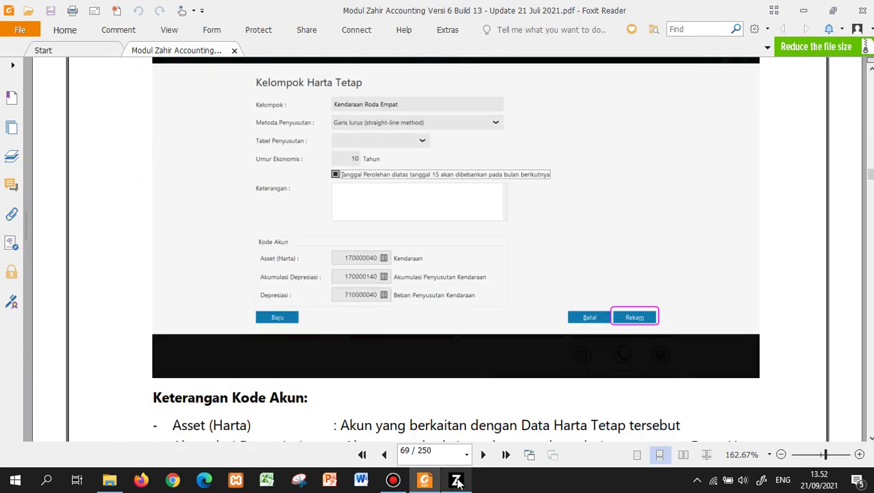
pyautogui.click(457, 481)
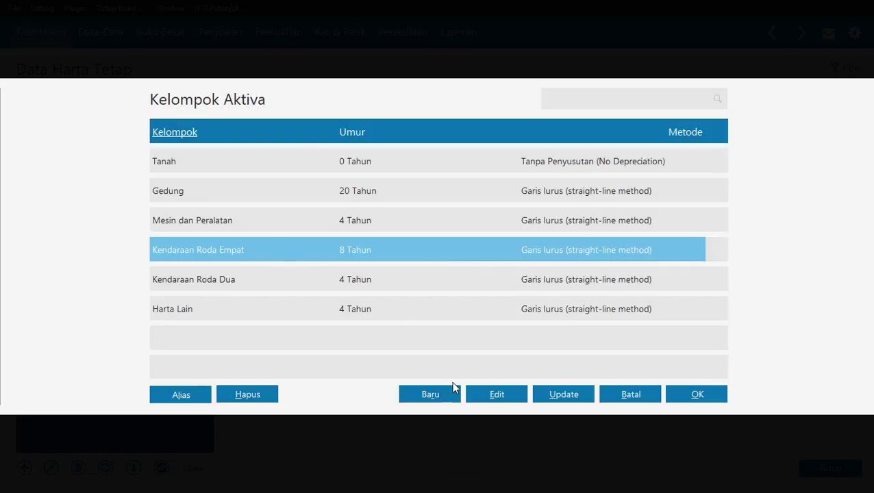
# Change the Kendaraan Roda Empat group's economic life to 10 years and assign it to Mobil Grand Max.
pyautogui.click(492, 396)
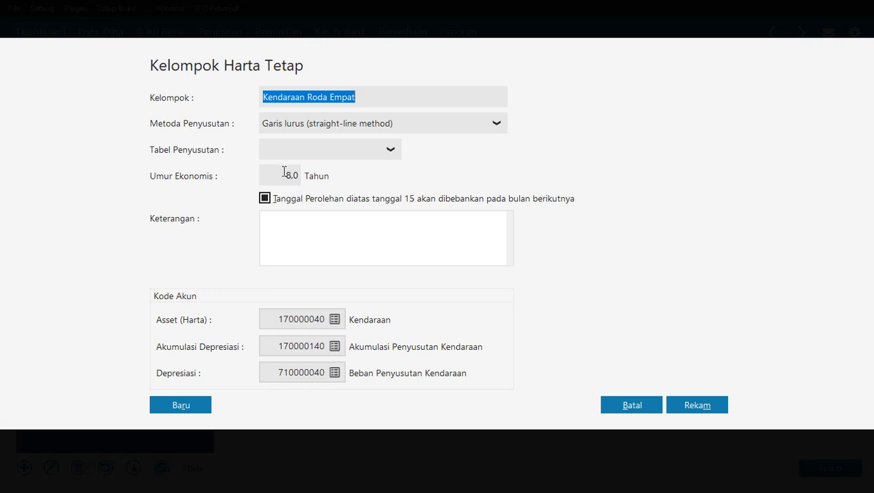
pyautogui.click(283, 172)
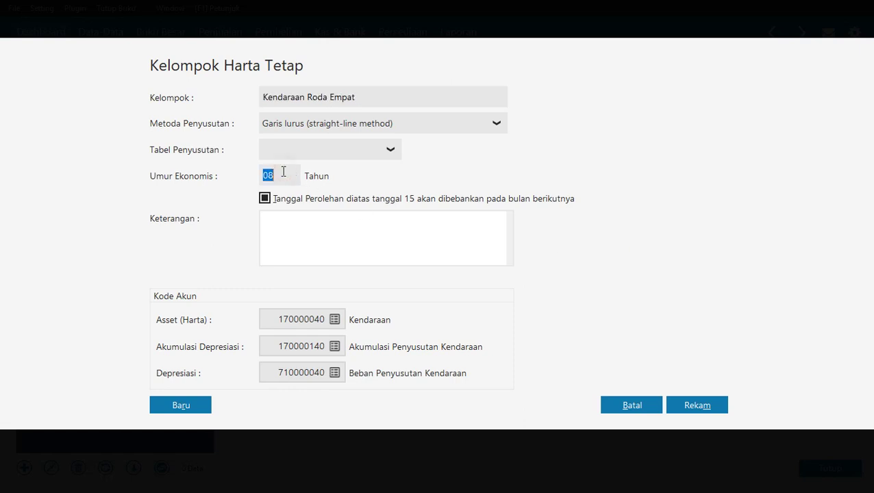
pyautogui.write('10')
pyautogui.press('Tab')
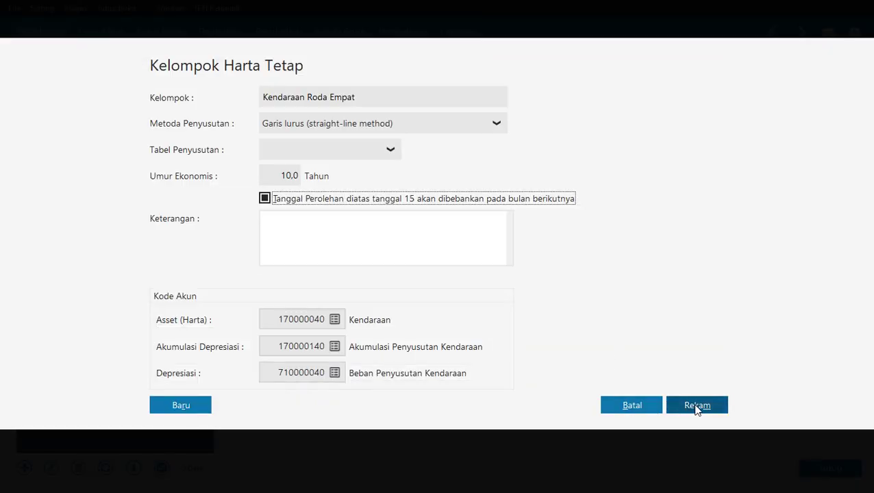
pyautogui.click(696, 406)
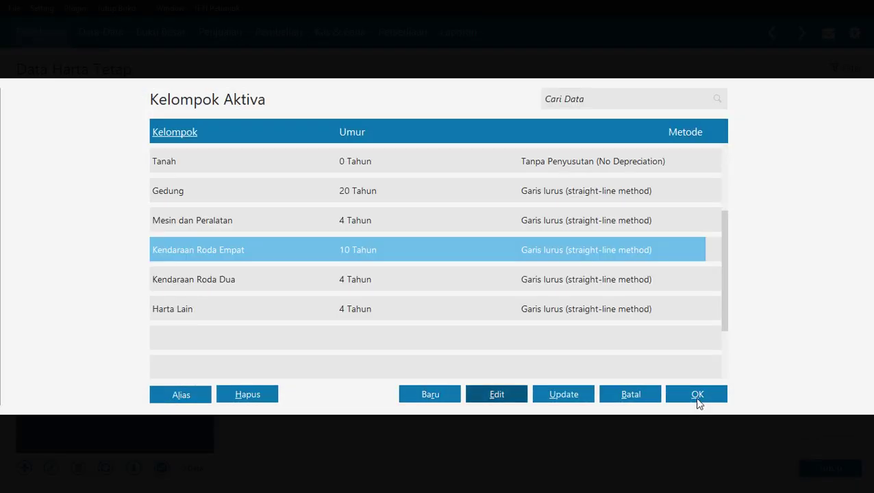
pyautogui.click(706, 394)
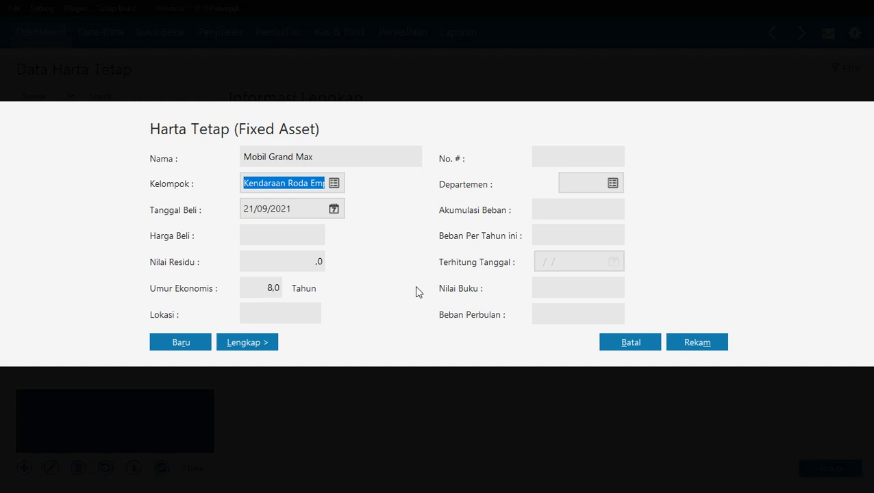
pyautogui.hotkey('alt', 'Tab')
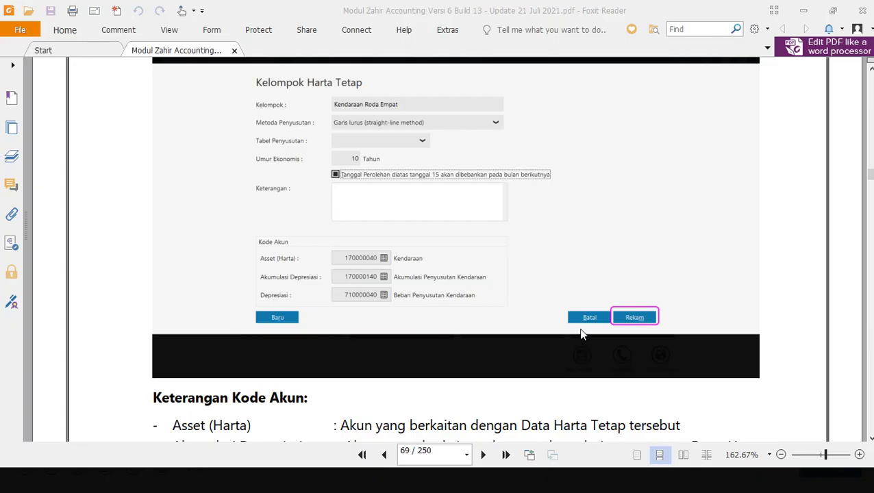
pyautogui.scroll(5, 581, 326)
pyautogui.scroll(10, 581, 326)
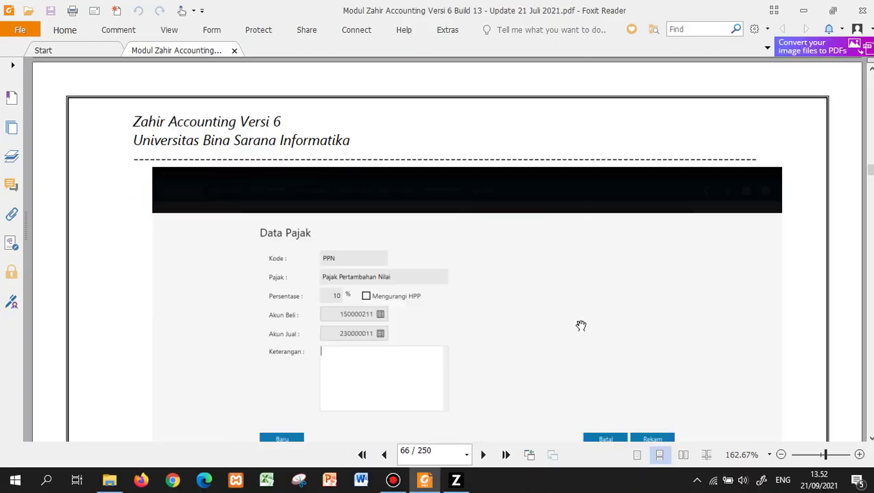
pyautogui.scroll(-5, 581, 326)
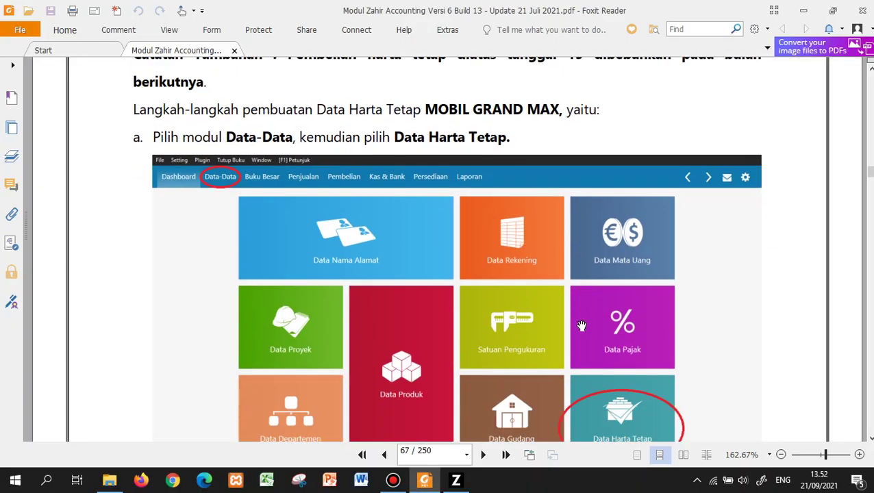
pyautogui.scroll(-5, 580, 326)
pyautogui.scroll(6, 581, 326)
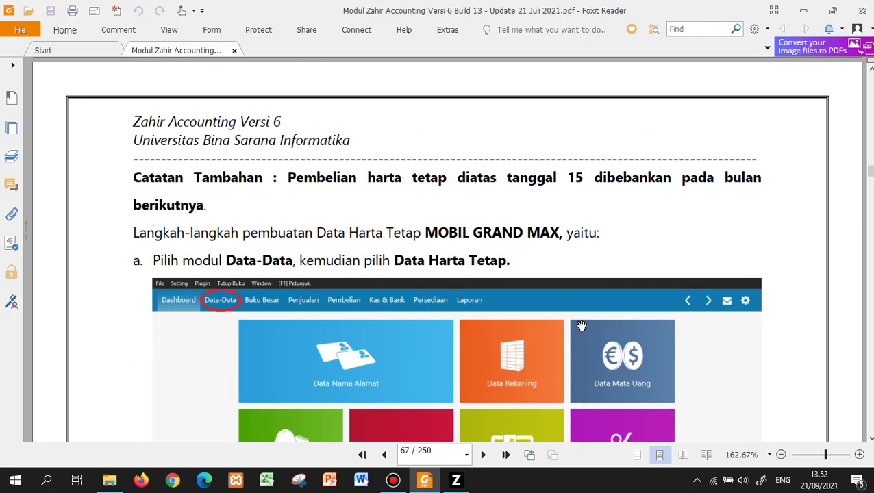
pyautogui.scroll(6, 581, 326)
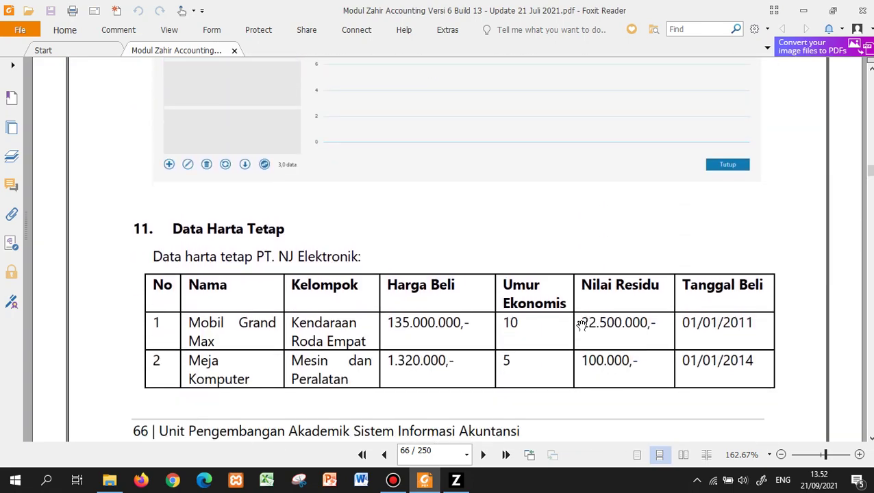
pyautogui.scroll(-1, 580, 326)
pyautogui.hotkey('alt', 'Tab')
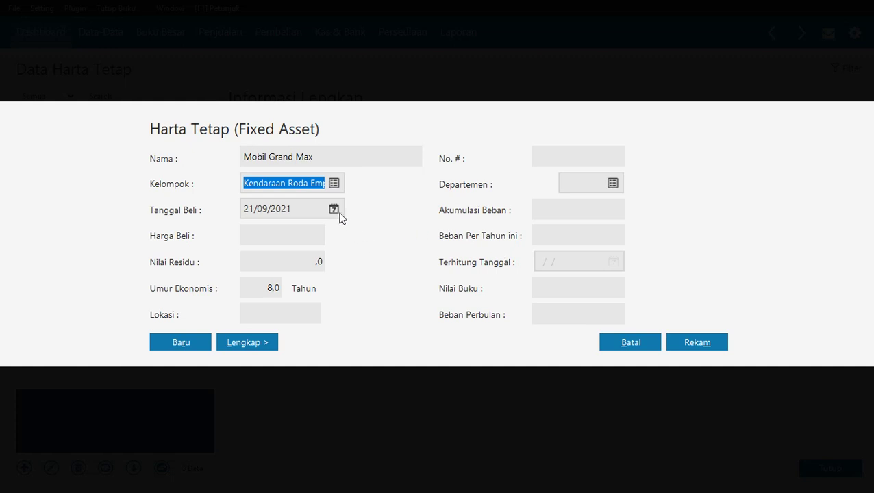
# Give Mobil Grand Max purchase date 01/01/2011, price 135000000, residual 22500000 and a 10-year life.
pyautogui.click(254, 207)
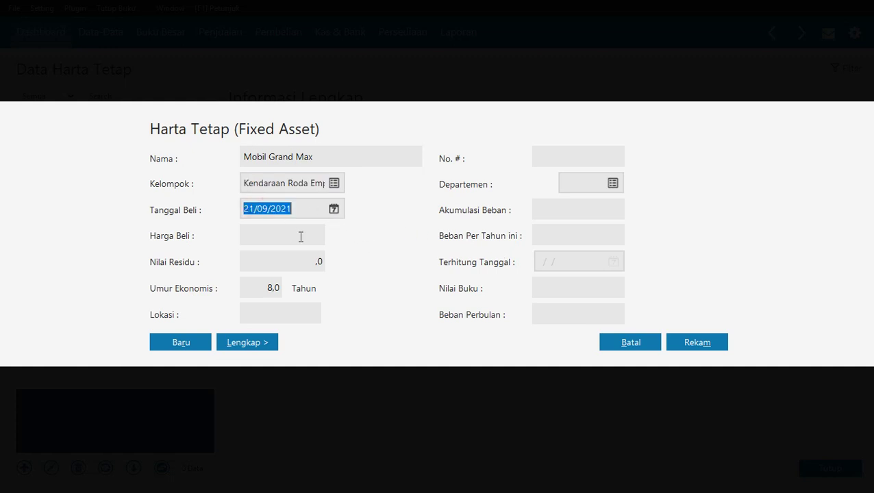
pyautogui.press('Home')
pyautogui.write('01/01/')
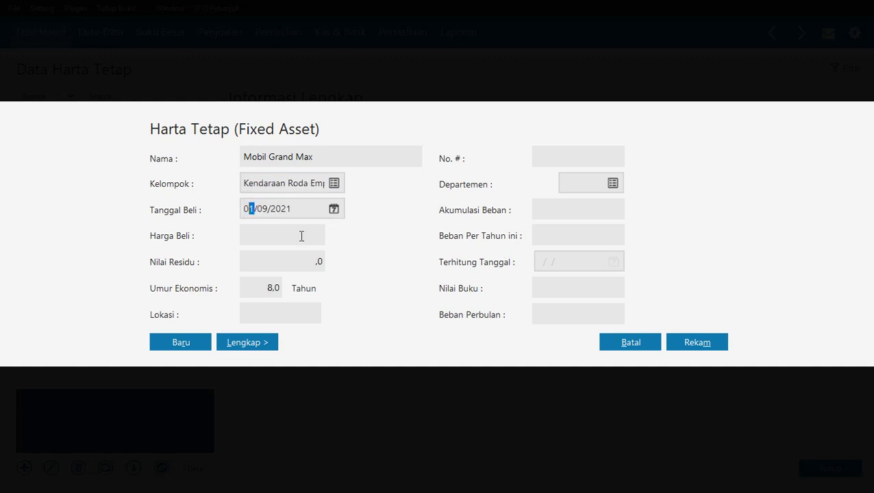
pyautogui.write('2011')
pyautogui.press('Tab')
pyautogui.click(288, 234)
pyautogui.write('135000000')
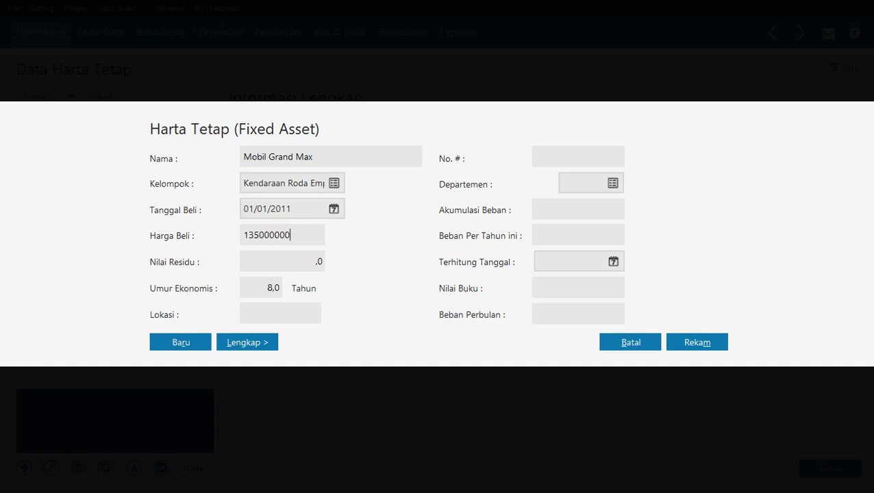
pyautogui.press('Tab')
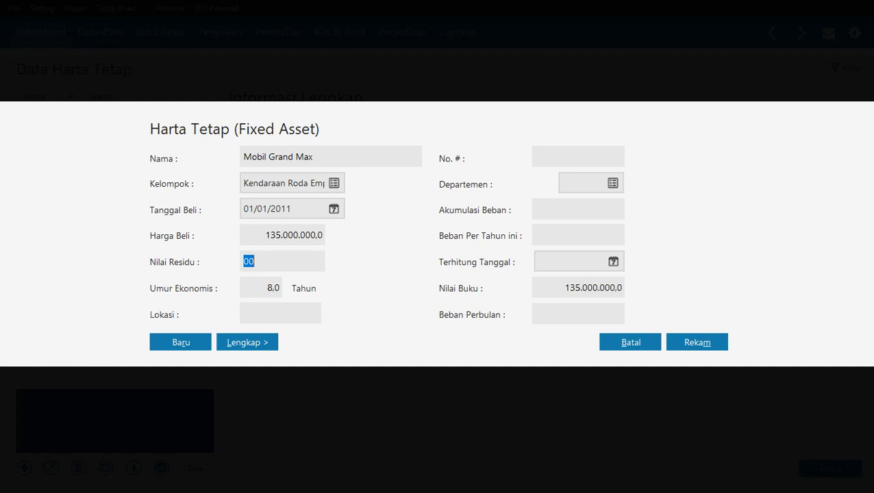
pyautogui.write('22500000')
pyautogui.press('Tab')
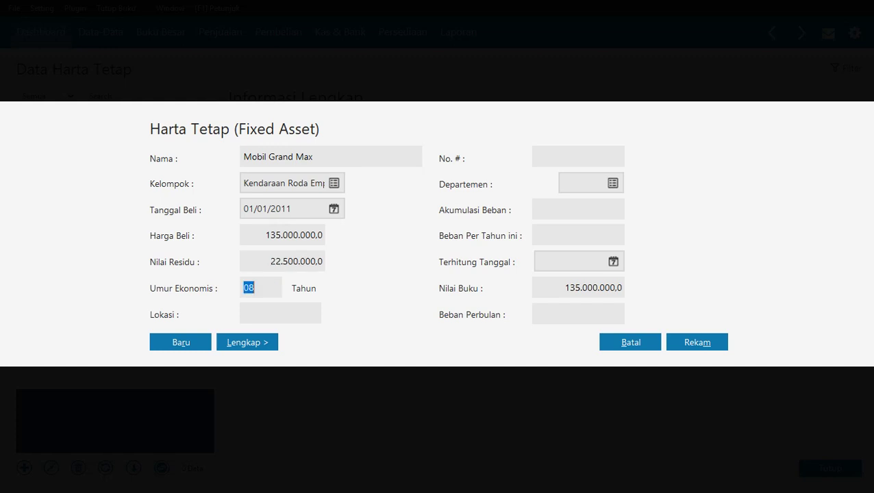
pyautogui.write('10')
pyautogui.click(284, 183)
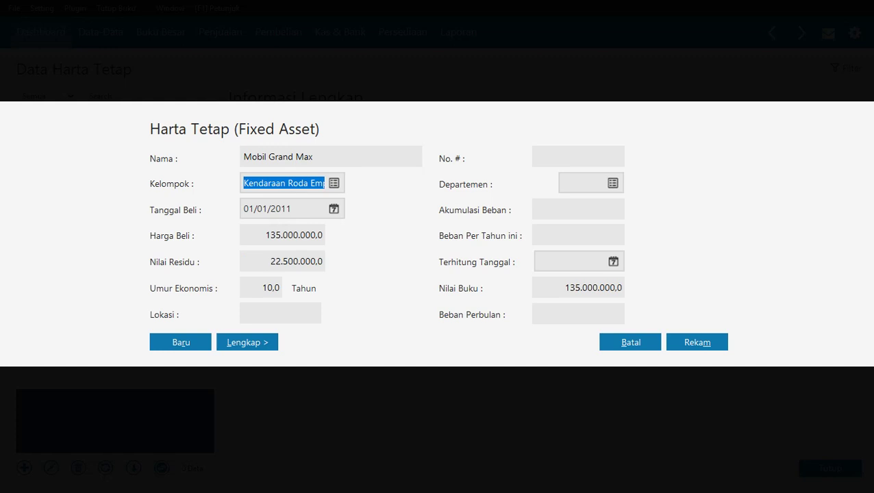
# Save Mobil Grand Max, letting Zahir calculate accumulated depreciation automatically.
pyautogui.press('Tab')
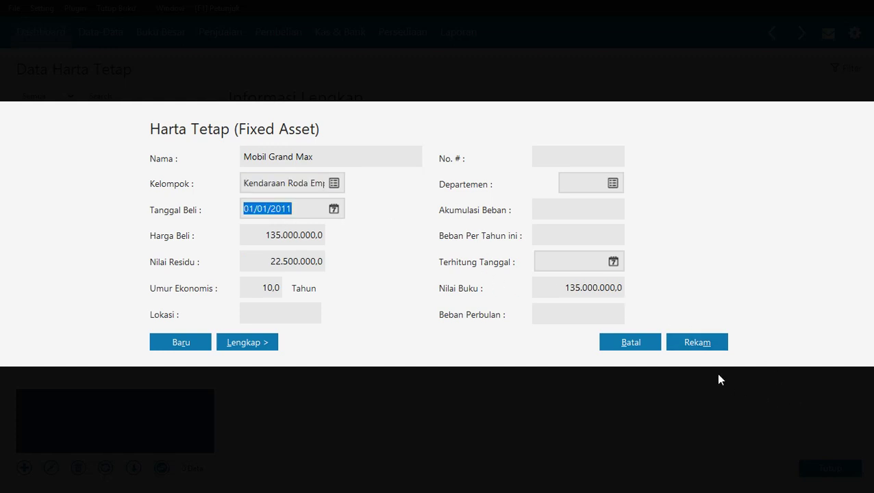
pyautogui.click(703, 344)
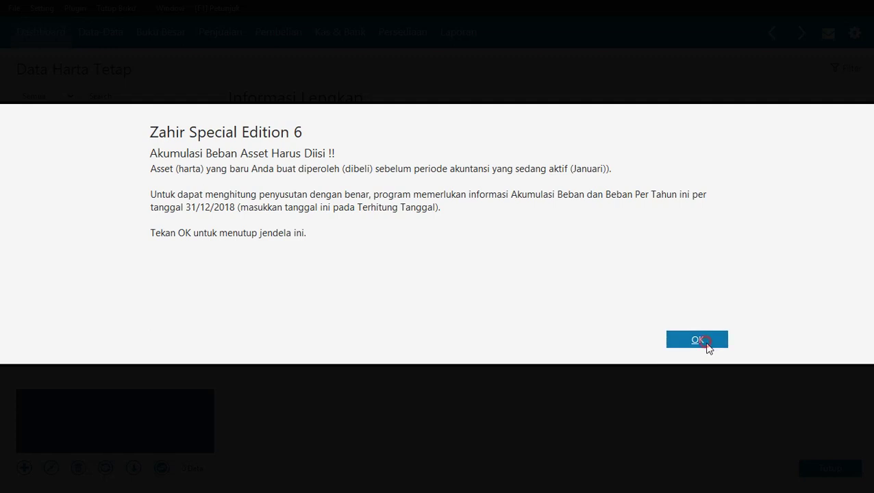
pyautogui.click(705, 343)
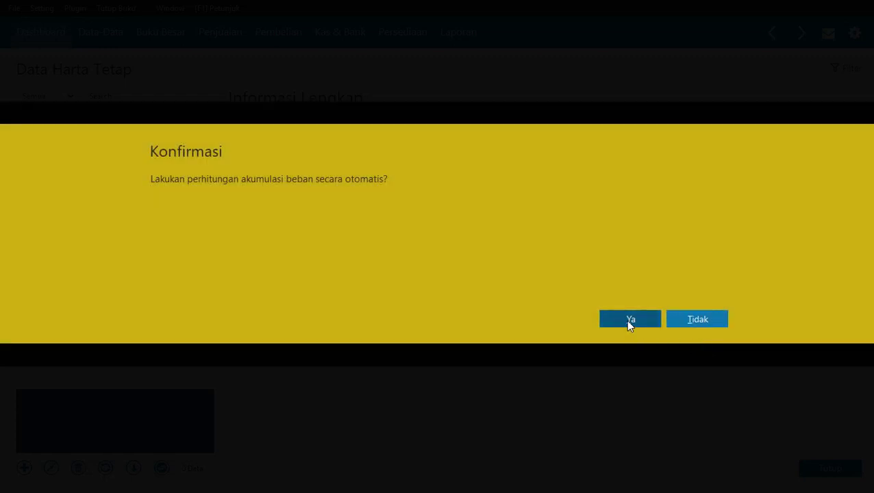
pyautogui.click(628, 320)
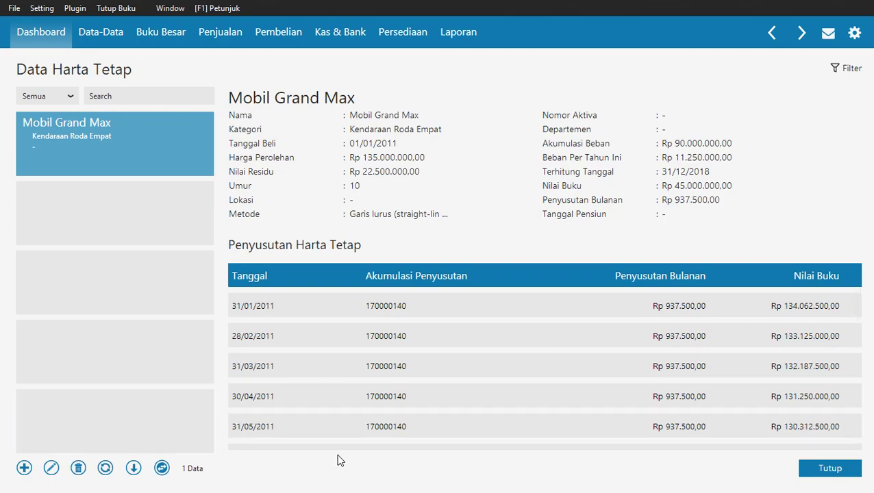
# Check the asset table in the manual, then start a new fixed asset entry.
pyautogui.hotkey('alt', 'Tab')
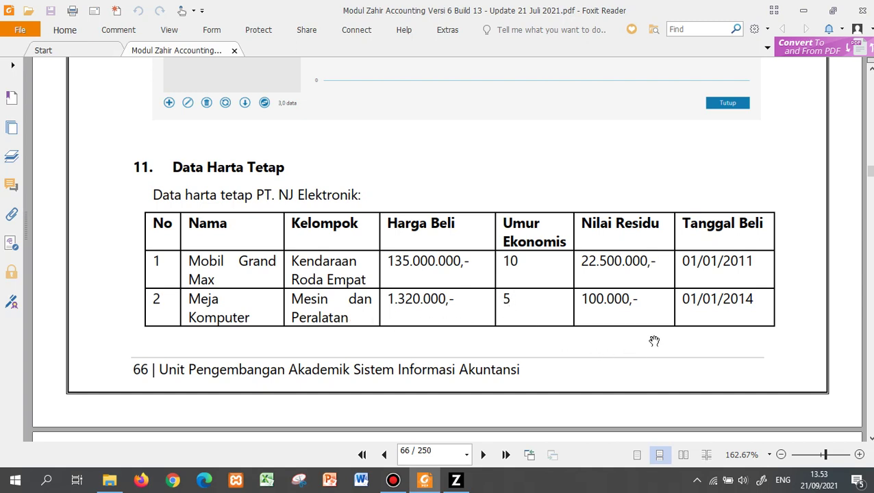
pyautogui.hotkey('alt', 'Tab')
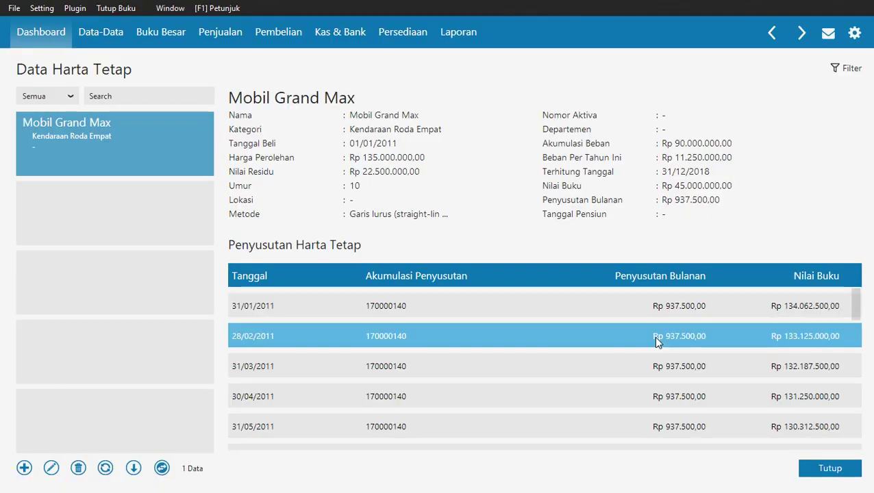
pyautogui.click(24, 468)
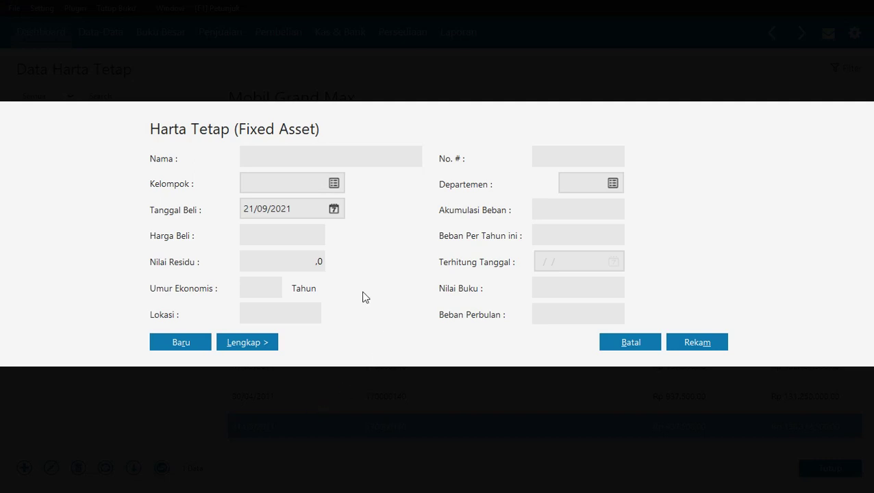
# Name the new asset 'Meja Komputer' and pick the Mesin dan Peralatan group.
pyautogui.click(289, 152)
pyautogui.write('Meja Komputer')
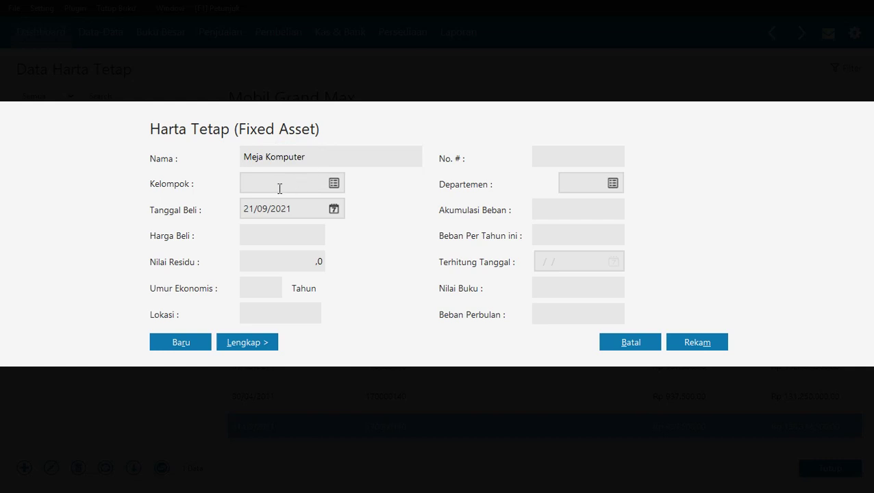
pyautogui.click(279, 188)
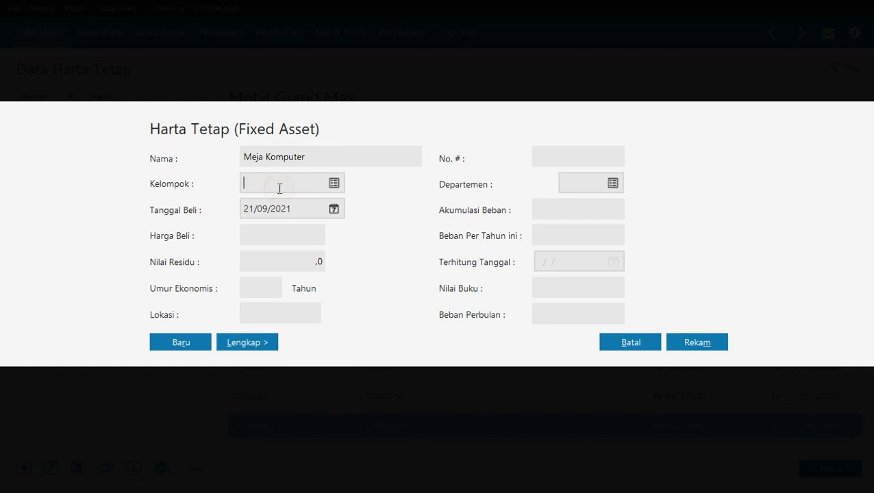
pyautogui.click(333, 182)
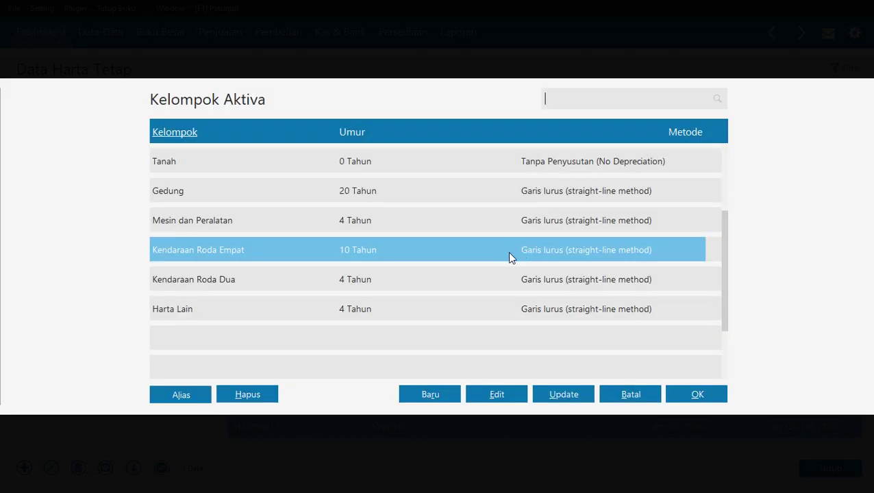
pyautogui.click(278, 222)
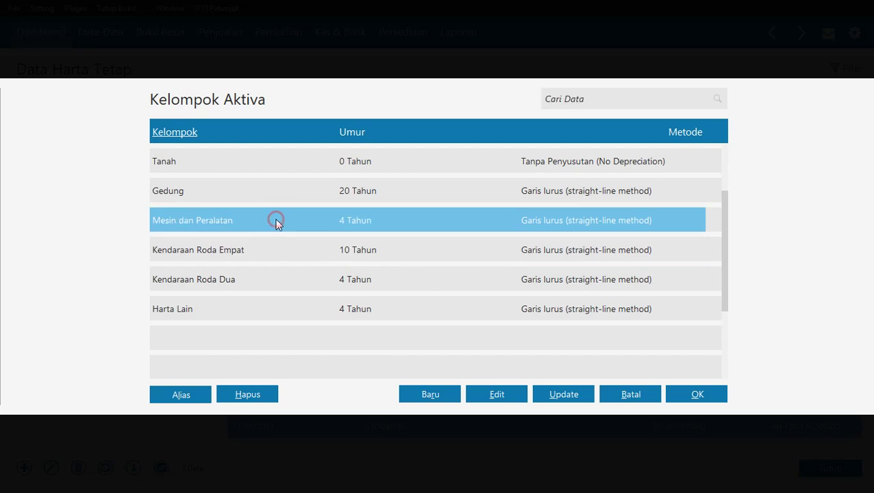
pyautogui.hotkey('alt', 'Tab')
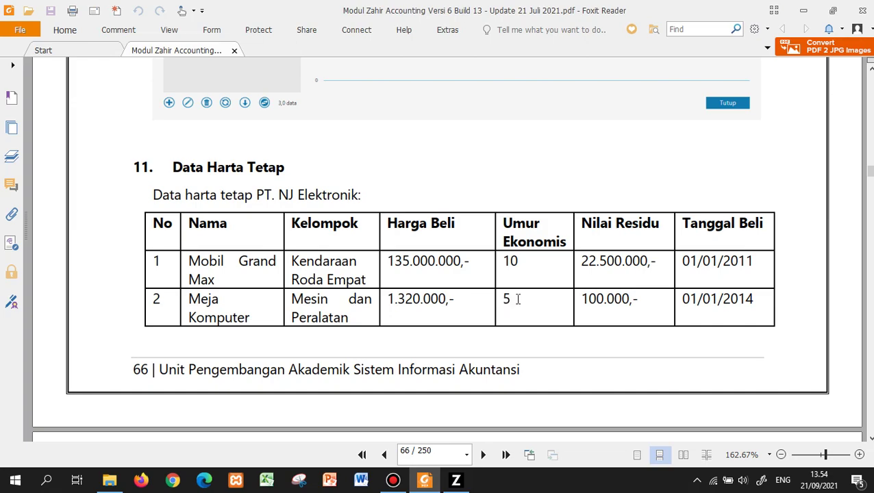
pyautogui.hotkey('alt', 'Tab')
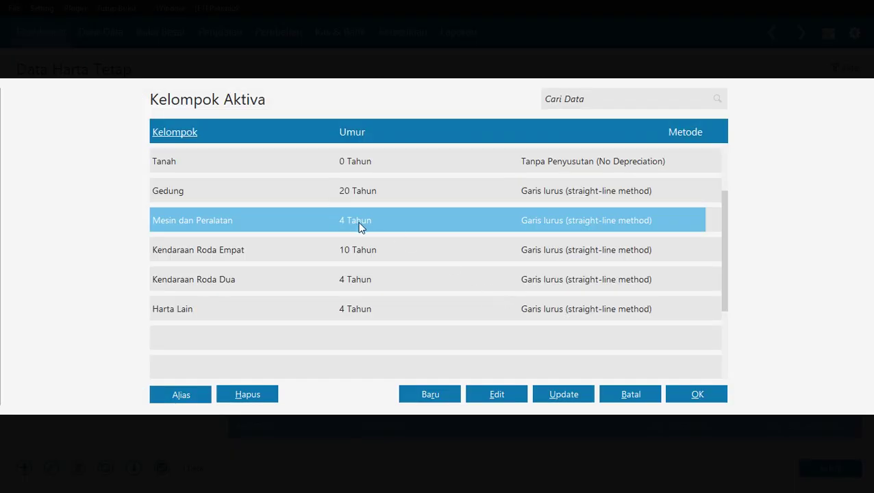
# Change Mesin dan Peralatan's economic life to 5 years and apply the group to the asset.
pyautogui.click(483, 395)
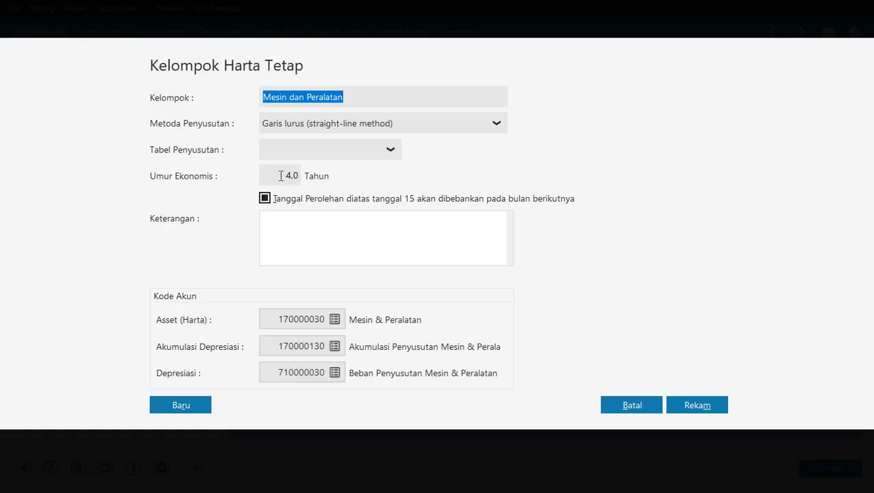
pyautogui.click(280, 175)
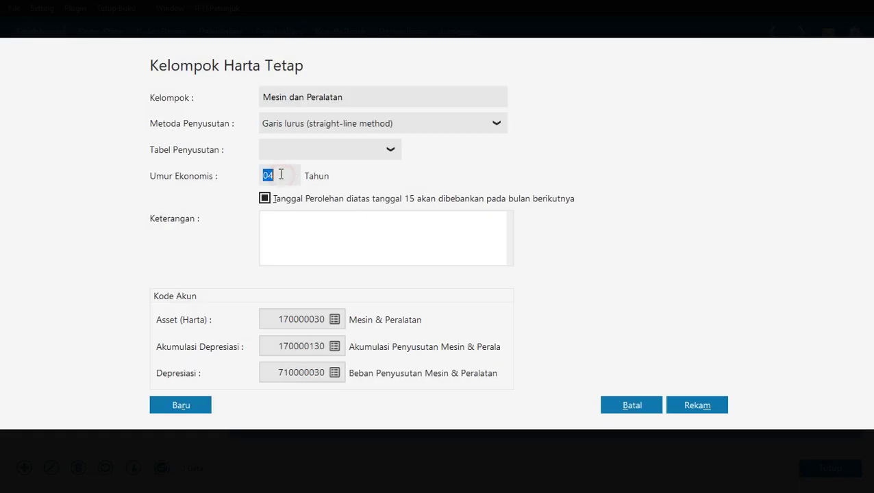
pyautogui.write('5')
pyautogui.press('Tab')
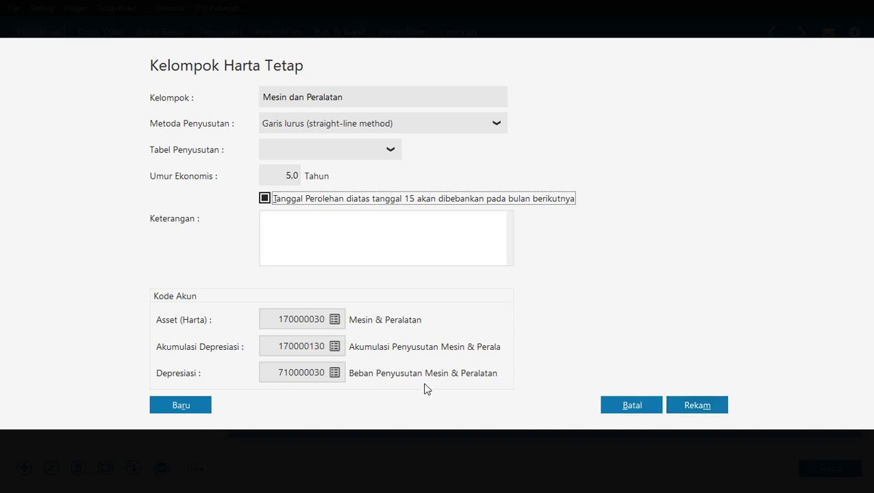
pyautogui.click(705, 406)
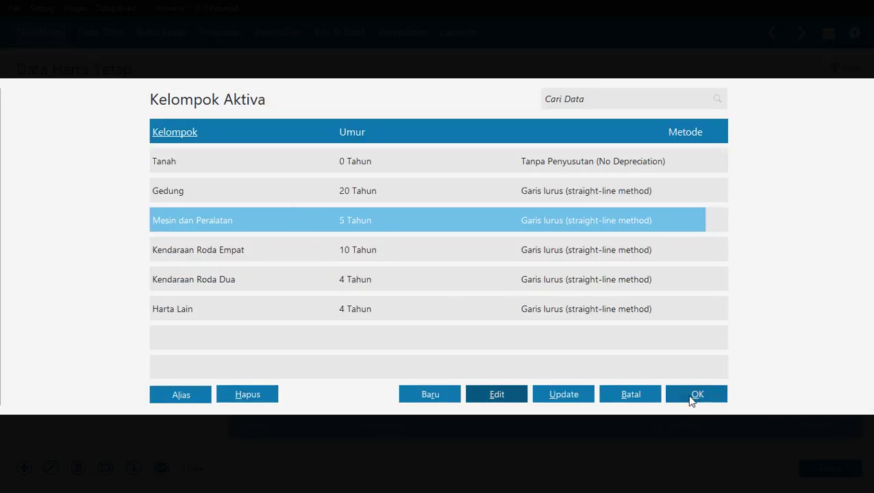
pyautogui.click(694, 397)
# Set Meja Komputer's purchase date to 01/01/2014, checking it against the manual.
pyautogui.click(298, 211)
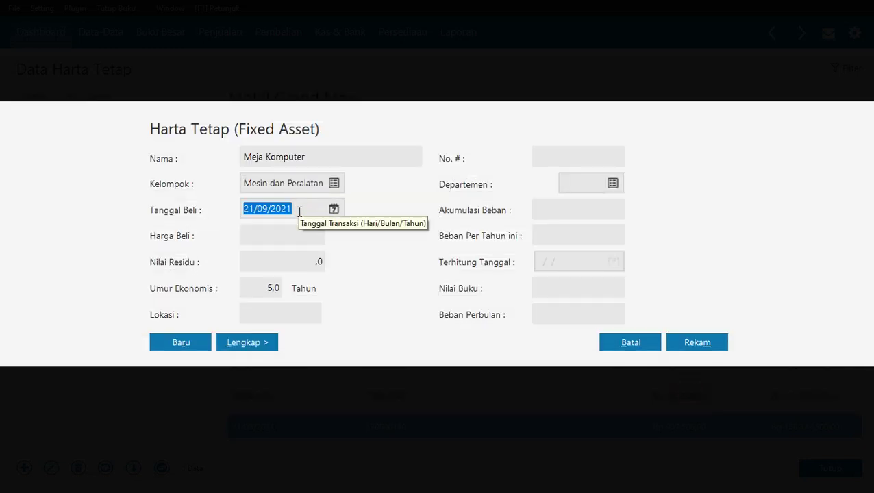
pyautogui.hotkey('alt', 'Tab')
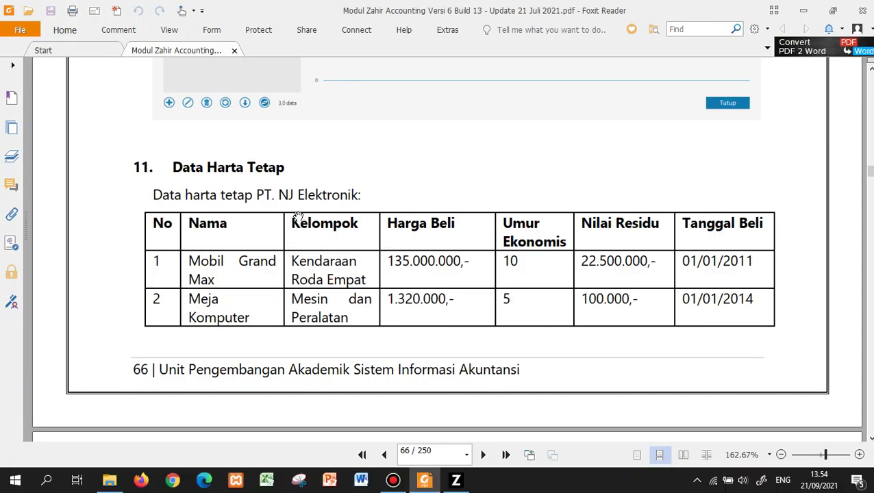
pyautogui.hotkey('alt', 'Tab')
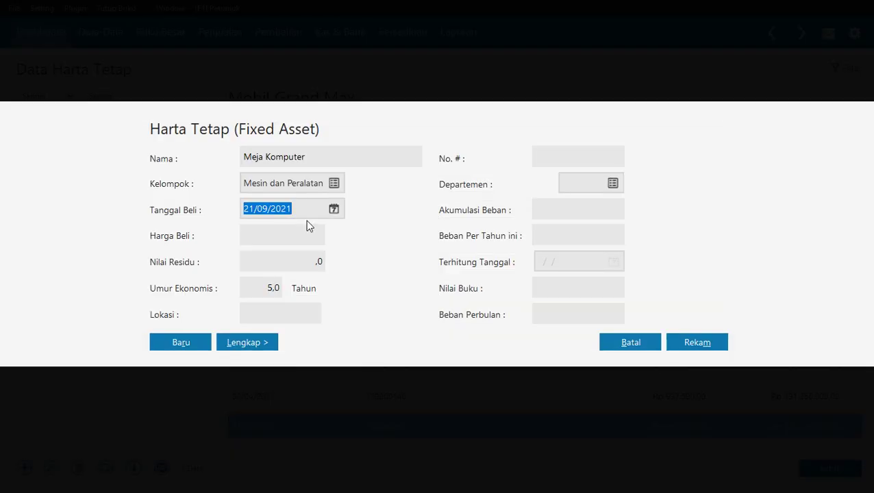
pyautogui.write('01/01/201')
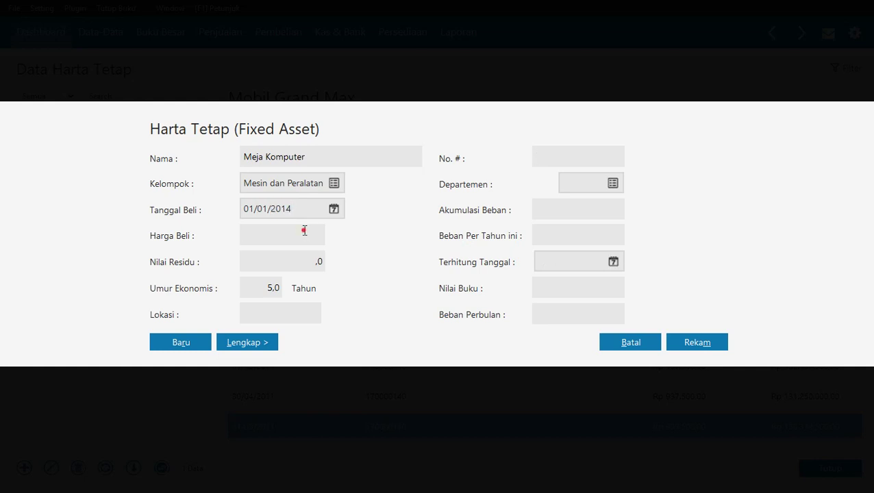
pyautogui.click(305, 233)
# Enter purchase price 1320000 and residual value 100.000, checking each in the manual.
pyautogui.hotkey('alt', 'Tab')
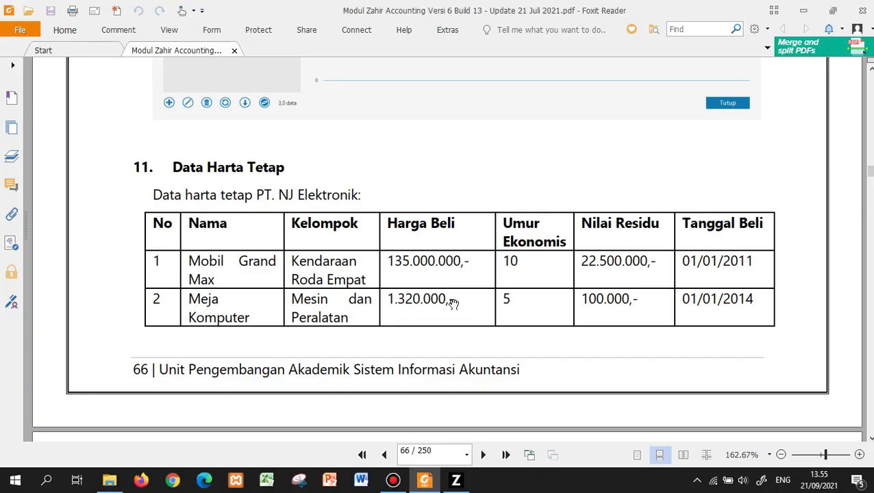
pyautogui.hotkey('alt', 'Tab')
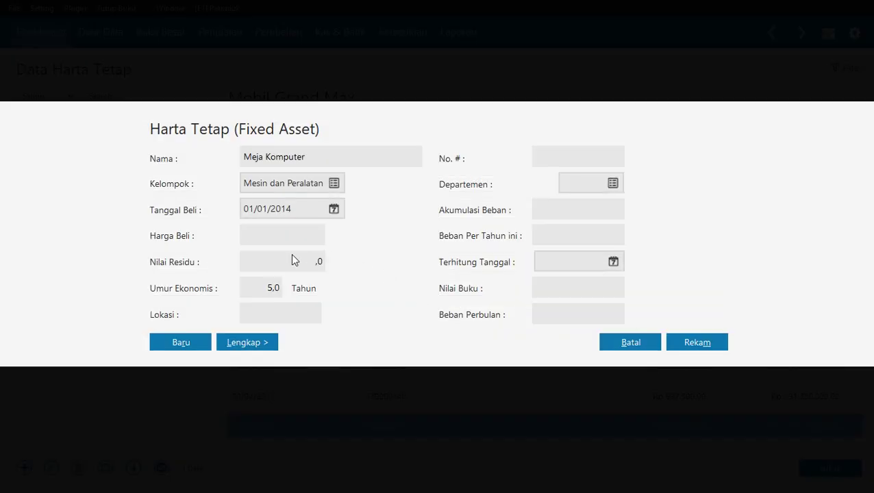
pyautogui.write('1320000')
pyautogui.press('Tab')
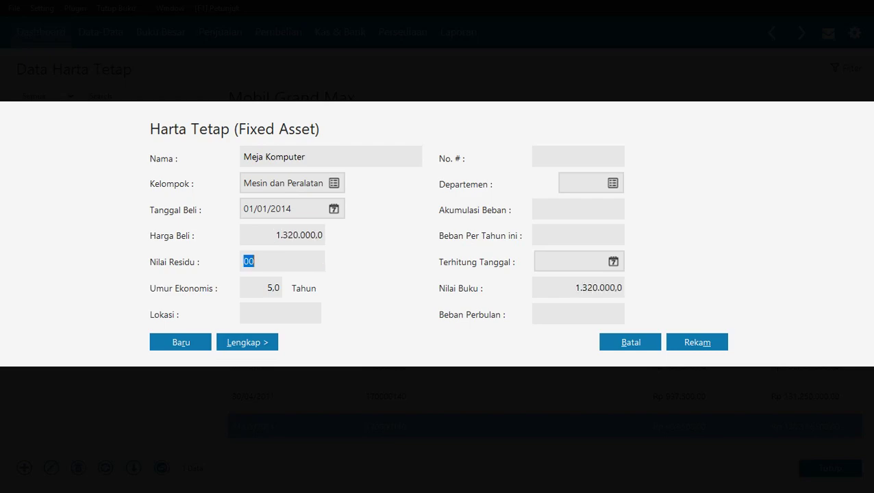
pyautogui.hotkey('alt', 'Tab')
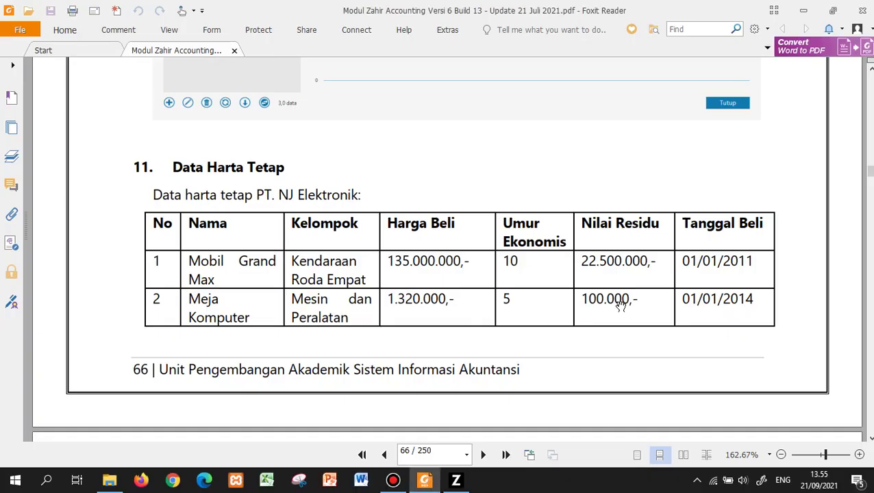
pyautogui.hotkey('alt', 'Tab')
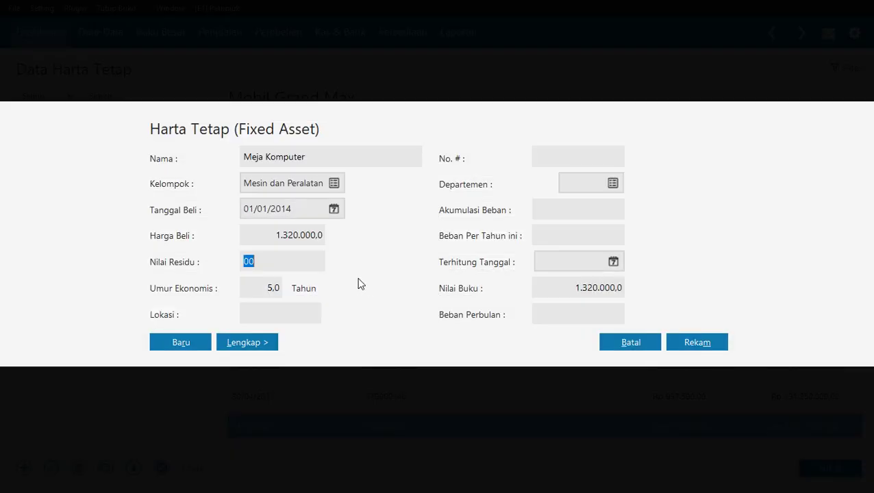
pyautogui.write('100.000')
pyautogui.press('Tab')
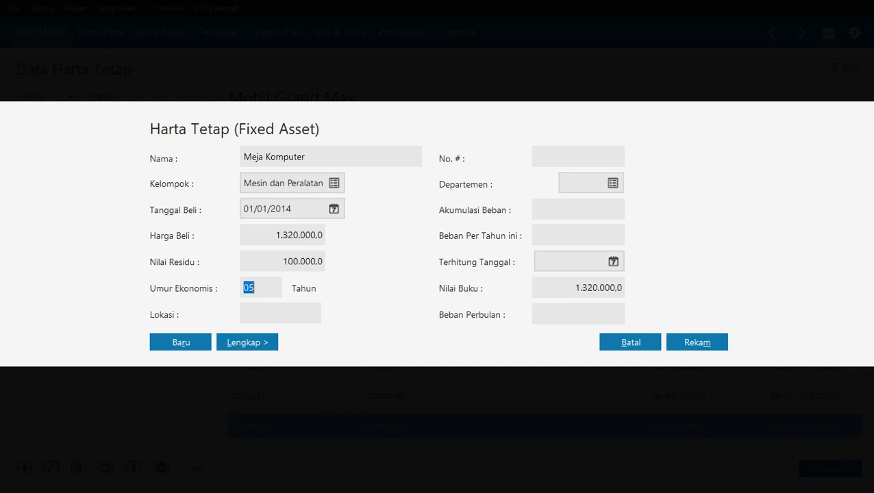